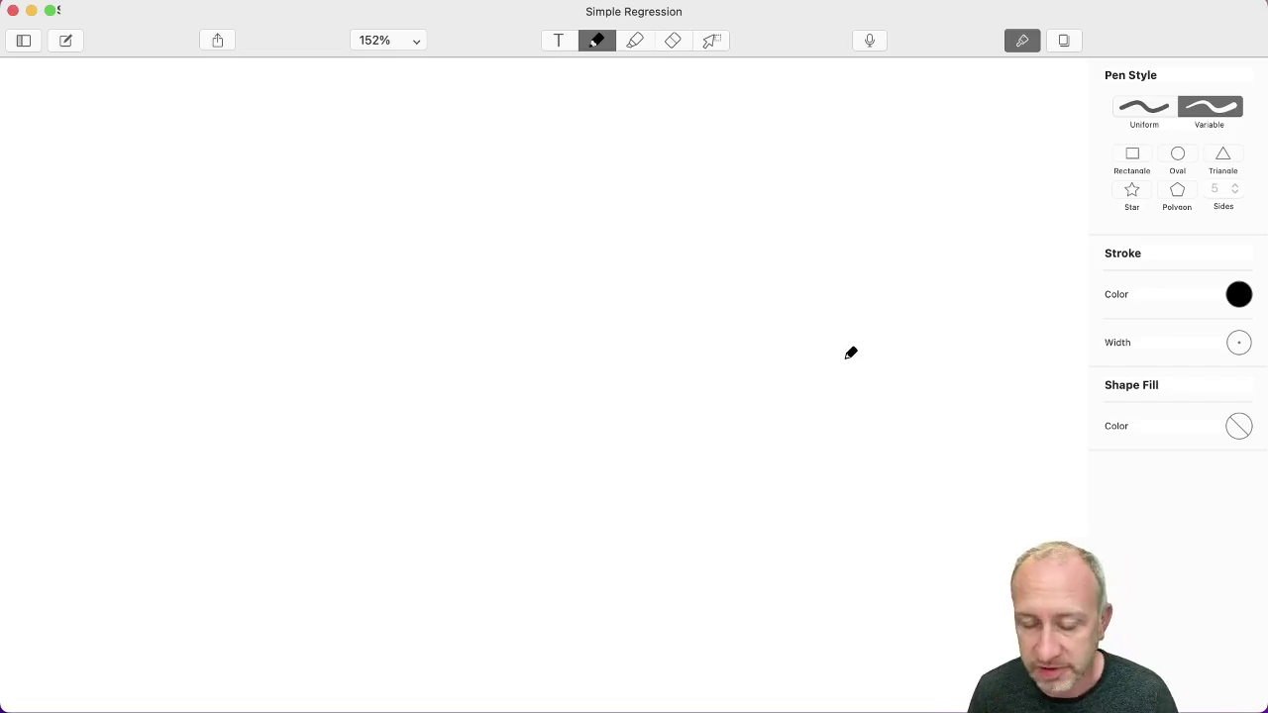
- Handwrite the title "Multiple Regression" across the upper part of the blank page
{"action": "left_click_drag", "start_coordinate": [120, 163], "coordinate": [210, 140]}
{"action": "left_click_drag", "start_coordinate": [231, 95], "coordinate": [229, 159]}
{"action": "mouse_move", "coordinate": [255, 93]}
{"action": "left_mouse_down"}
{"action": "mouse_move", "coordinate": [255, 153]}
{"action": "mouse_move", "coordinate": [263, 121]}
{"action": "left_mouse_up"}
{"action": "left_click_drag", "start_coordinate": [275, 137], "coordinate": [277, 143]}
{"action": "left_click_drag", "start_coordinate": [275, 122], "coordinate": [276, 125]}
{"action": "left_click_drag", "start_coordinate": [291, 132], "coordinate": [295, 149]}
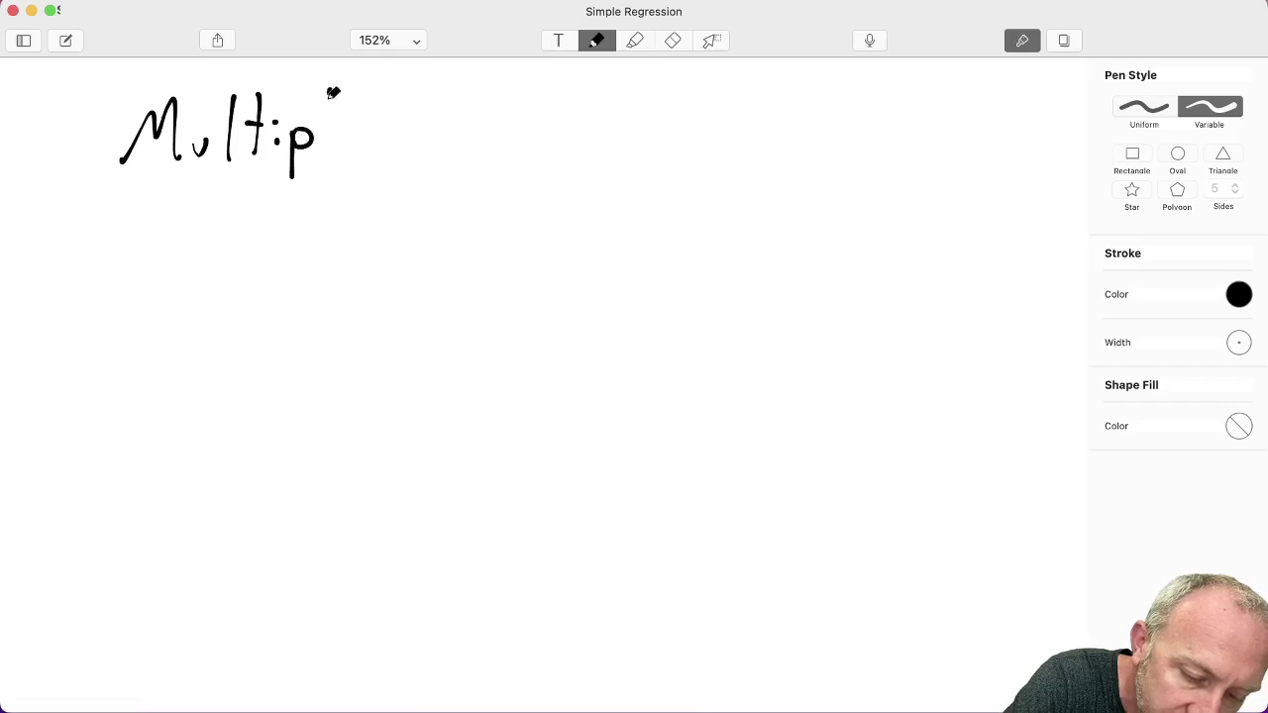
{"action": "left_click_drag", "start_coordinate": [334, 91], "coordinate": [353, 150]}
{"action": "mouse_move", "coordinate": [436, 99]}
{"action": "left_mouse_down"}
{"action": "mouse_move", "coordinate": [434, 141]}
{"action": "mouse_move", "coordinate": [490, 115]}
{"action": "mouse_move", "coordinate": [492, 139]}
{"action": "left_mouse_up"}
{"action": "mouse_move", "coordinate": [513, 125]}
{"action": "left_mouse_down"}
{"action": "mouse_move", "coordinate": [503, 168]}
{"action": "mouse_move", "coordinate": [488, 176]}
{"action": "left_mouse_up"}
{"action": "mouse_move", "coordinate": [521, 141]}
{"action": "left_mouse_down"}
{"action": "mouse_move", "coordinate": [535, 127]}
{"action": "mouse_move", "coordinate": [567, 136]}
{"action": "left_mouse_up"}
{"action": "mouse_move", "coordinate": [590, 109]}
{"action": "left_mouse_down"}
{"action": "mouse_move", "coordinate": [575, 141]}
{"action": "mouse_move", "coordinate": [604, 141]}
{"action": "left_mouse_up"}
{"action": "left_click_drag", "start_coordinate": [638, 129], "coordinate": [634, 143]}
{"action": "mouse_move", "coordinate": [660, 127]}
{"action": "left_mouse_down"}
{"action": "mouse_move", "coordinate": [682, 107]}
{"action": "mouse_move", "coordinate": [727, 123]}
{"action": "left_mouse_up"}
- Add an insertion mark between "Multiple" and "Regression" and handwrite "Linear" beneath it
{"action": "mouse_move", "coordinate": [378, 174]}
{"action": "left_mouse_down"}
{"action": "mouse_move", "coordinate": [413, 175]}
{"action": "mouse_move", "coordinate": [419, 158]}
{"action": "left_mouse_up"}
{"action": "left_click_drag", "start_coordinate": [299, 248], "coordinate": [333, 304]}
{"action": "mouse_move", "coordinate": [344, 287]}
{"action": "left_mouse_down"}
{"action": "mouse_move", "coordinate": [347, 303]}
{"action": "mouse_move", "coordinate": [382, 299]}
{"action": "left_mouse_up"}
{"action": "left_click_drag", "start_coordinate": [390, 285], "coordinate": [440, 291]}
{"action": "left_click_drag", "start_coordinate": [444, 290], "coordinate": [466, 260]}
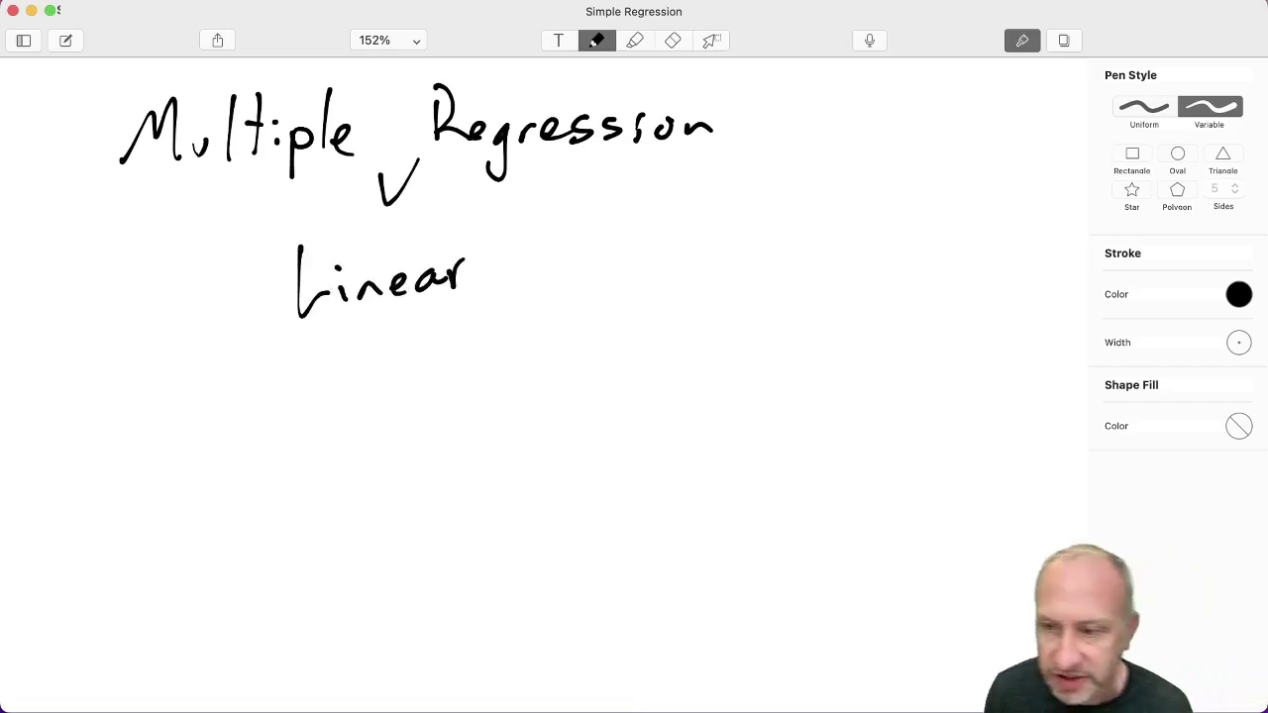
- Handwrite the start of the population model, Y = β₀ + β₁x₁, below the title
{"action": "left_click_drag", "start_coordinate": [180, 395], "coordinate": [194, 424]}
{"action": "left_click_drag", "start_coordinate": [210, 377], "coordinate": [189, 457]}
{"action": "left_click_drag", "start_coordinate": [240, 410], "coordinate": [262, 403]}
{"action": "mouse_move", "coordinate": [244, 427]}
{"action": "left_mouse_down"}
{"action": "mouse_move", "coordinate": [305, 403]}
{"action": "mouse_move", "coordinate": [327, 414]}
{"action": "mouse_move", "coordinate": [395, 369]}
{"action": "mouse_move", "coordinate": [420, 446]}
{"action": "mouse_move", "coordinate": [426, 416]}
{"action": "mouse_move", "coordinate": [448, 430]}
{"action": "left_mouse_up"}
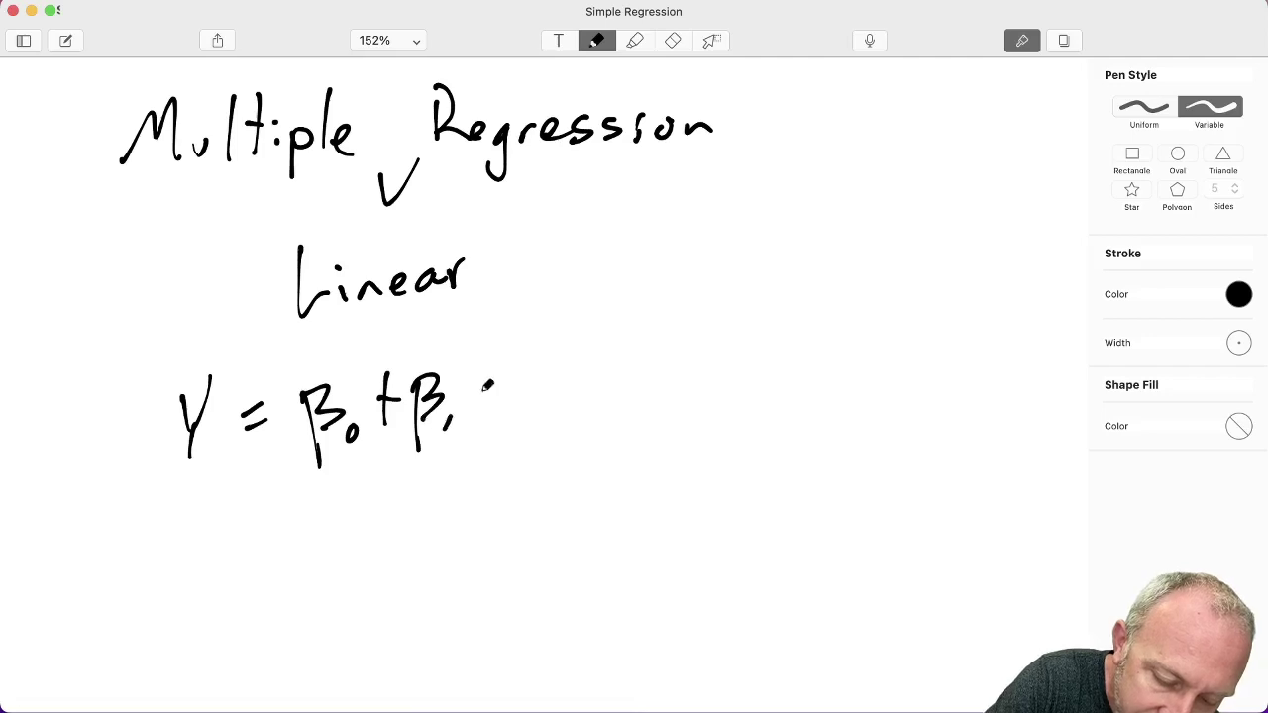
{"action": "left_click_drag", "start_coordinate": [482, 388], "coordinate": [517, 400]}
{"action": "mouse_move", "coordinate": [524, 374]}
{"action": "left_mouse_down"}
{"action": "mouse_move", "coordinate": [501, 406]}
{"action": "mouse_move", "coordinate": [521, 420]}
{"action": "left_mouse_up"}
- Continue the population model with + β₂x₂ + β₃x₃ + ε
{"action": "left_click_drag", "start_coordinate": [575, 355], "coordinate": [573, 394]}
{"action": "left_click_drag", "start_coordinate": [561, 380], "coordinate": [587, 376]}
{"action": "mouse_move", "coordinate": [610, 369]}
{"action": "left_mouse_down"}
{"action": "mouse_move", "coordinate": [614, 426]}
{"action": "mouse_move", "coordinate": [618, 408]}
{"action": "mouse_move", "coordinate": [652, 420]}
{"action": "left_mouse_up"}
{"action": "left_click_drag", "start_coordinate": [662, 368], "coordinate": [695, 392]}
{"action": "left_click_drag", "start_coordinate": [700, 349], "coordinate": [672, 398]}
{"action": "left_click_drag", "start_coordinate": [693, 392], "coordinate": [705, 414]}
{"action": "left_click_drag", "start_coordinate": [739, 356], "coordinate": [737, 392]}
{"action": "mouse_move", "coordinate": [723, 377]}
{"action": "left_mouse_down"}
{"action": "mouse_move", "coordinate": [755, 374]}
{"action": "mouse_move", "coordinate": [767, 426]}
{"action": "left_mouse_up"}
{"action": "mouse_move", "coordinate": [769, 362]}
{"action": "left_mouse_down"}
{"action": "mouse_move", "coordinate": [773, 400]}
{"action": "mouse_move", "coordinate": [798, 420]}
{"action": "left_mouse_up"}
{"action": "left_click_drag", "start_coordinate": [823, 371], "coordinate": [872, 384]}
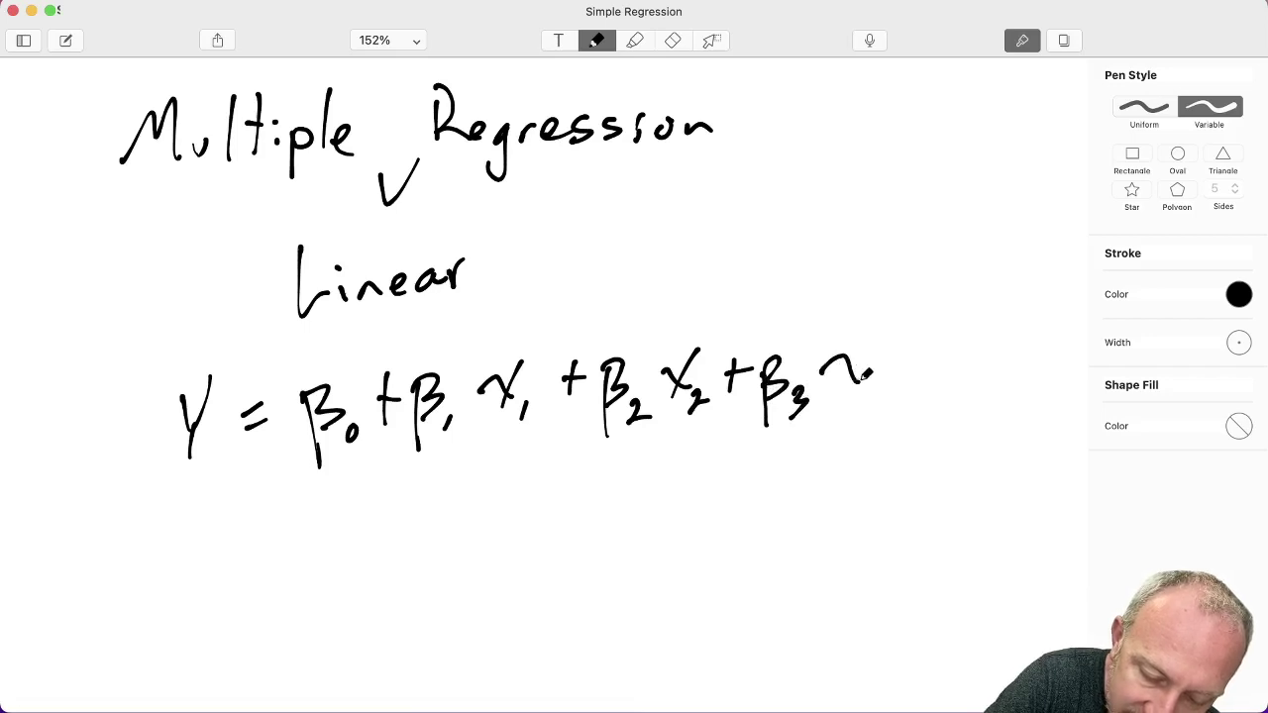
{"action": "left_click_drag", "start_coordinate": [870, 339], "coordinate": [853, 386]}
{"action": "mouse_move", "coordinate": [872, 379]}
{"action": "left_mouse_down"}
{"action": "mouse_move", "coordinate": [886, 389]}
{"action": "mouse_move", "coordinate": [870, 410]}
{"action": "left_mouse_up"}
{"action": "mouse_move", "coordinate": [923, 349]}
{"action": "left_mouse_down"}
{"action": "mouse_move", "coordinate": [920, 392]}
{"action": "mouse_move", "coordinate": [949, 359]}
{"action": "mouse_move", "coordinate": [1007, 398]}
{"action": "left_mouse_up"}
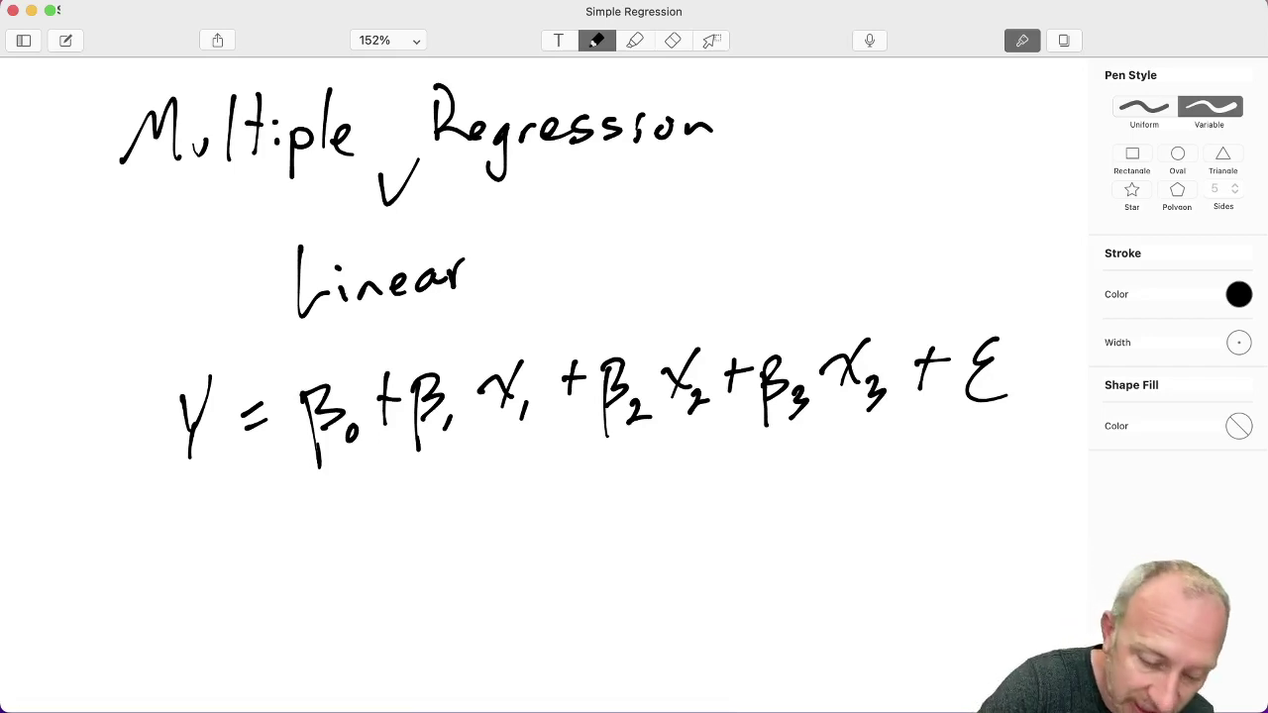
- Draw upward arrows beneath β₀, β₁, β₂ and β₃ in the model equation
{"action": "mouse_move", "coordinate": [361, 536]}
{"action": "left_mouse_down"}
{"action": "mouse_move", "coordinate": [346, 488]}
{"action": "mouse_move", "coordinate": [363, 505]}
{"action": "left_mouse_up"}
{"action": "mouse_move", "coordinate": [452, 517]}
{"action": "left_mouse_down"}
{"action": "mouse_move", "coordinate": [445, 470]}
{"action": "mouse_move", "coordinate": [460, 485]}
{"action": "left_mouse_up"}
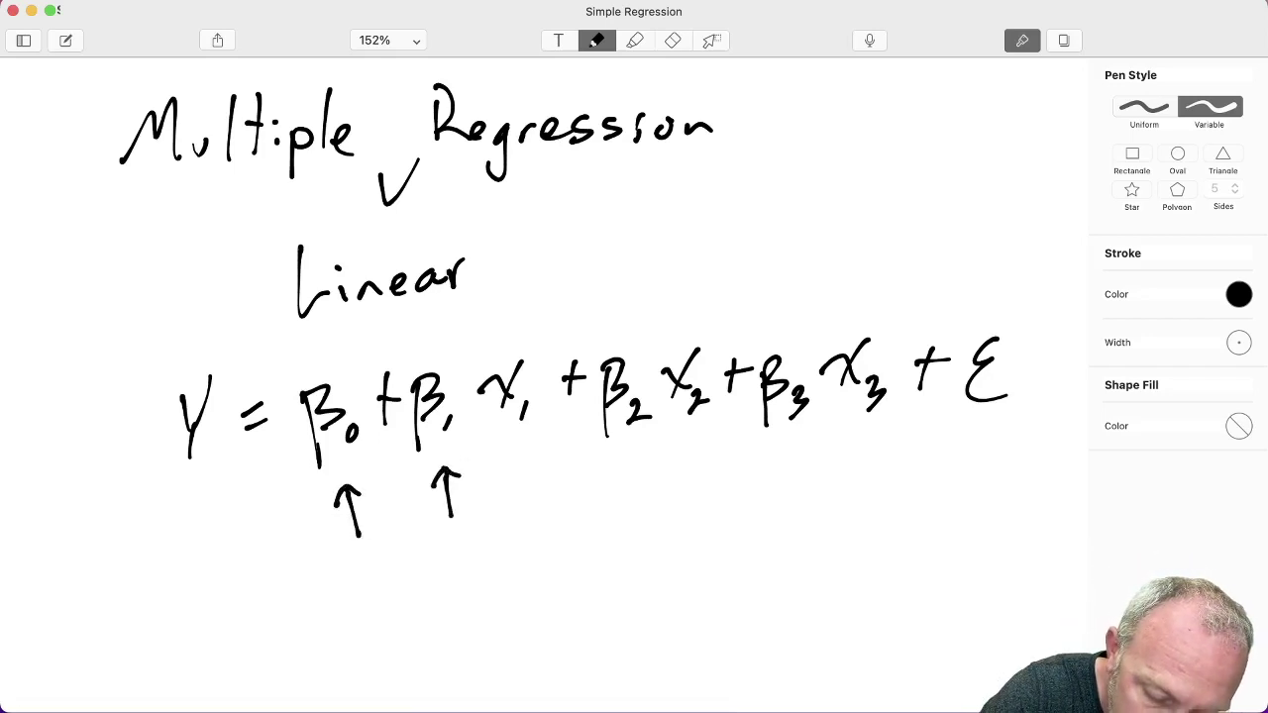
{"action": "left_click_drag", "start_coordinate": [630, 447], "coordinate": [630, 494]}
{"action": "left_click_drag", "start_coordinate": [614, 462], "coordinate": [646, 458]}
{"action": "left_click_drag", "start_coordinate": [783, 438], "coordinate": [783, 480]}
{"action": "left_click_drag", "start_coordinate": [769, 451], "coordinate": [798, 448]}
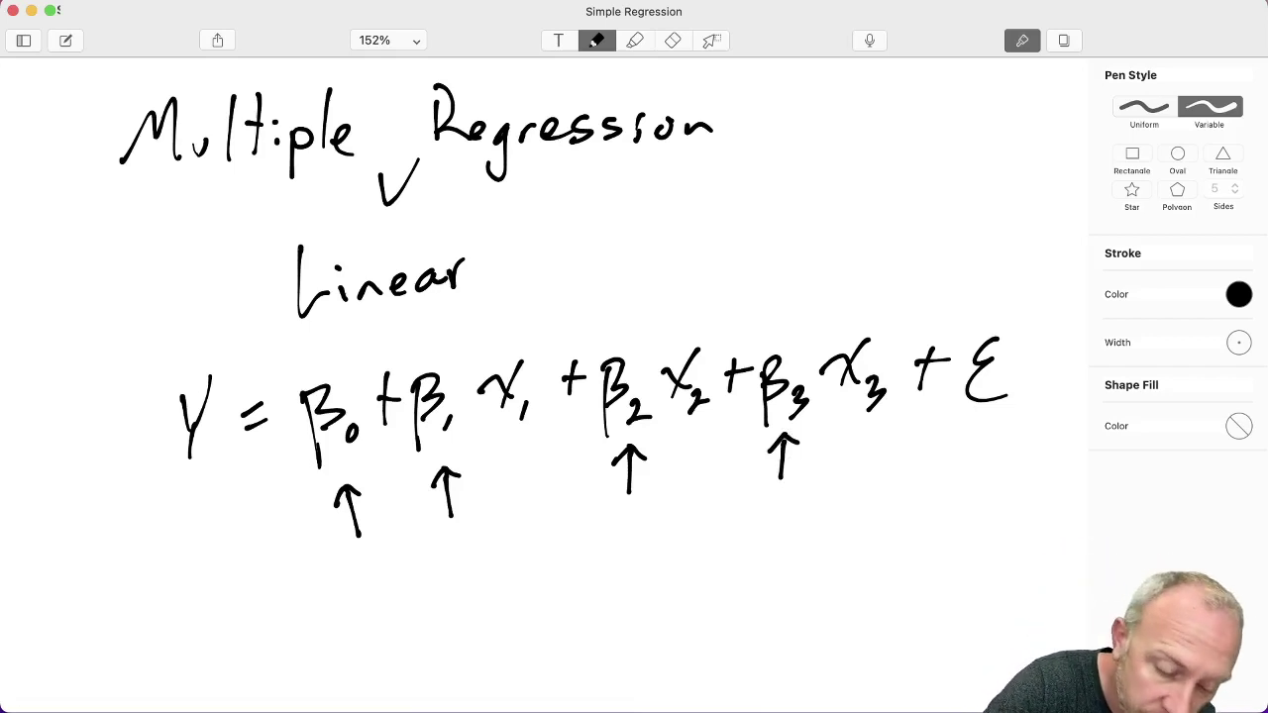
- Handwrite the start of the fitted equation, ŷ = b₀ + b₁x₁, below the arrows
{"action": "mouse_move", "coordinate": [257, 608]}
{"action": "left_mouse_down"}
{"action": "mouse_move", "coordinate": [287, 607]}
{"action": "mouse_move", "coordinate": [277, 656]}
{"action": "left_mouse_up"}
{"action": "left_click_drag", "start_coordinate": [266, 592], "coordinate": [321, 605]}
{"action": "left_click_drag", "start_coordinate": [307, 616], "coordinate": [325, 614]}
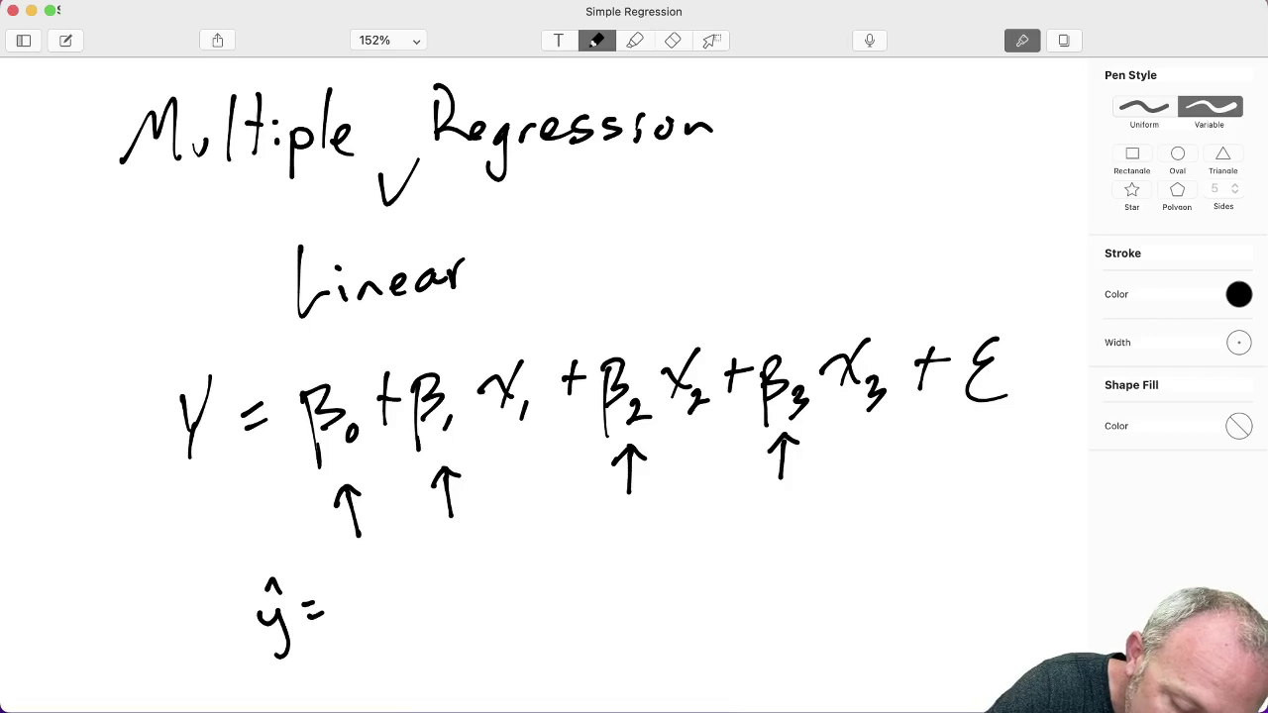
{"action": "left_click_drag", "start_coordinate": [352, 553], "coordinate": [361, 601]}
{"action": "left_click_drag", "start_coordinate": [387, 590], "coordinate": [428, 569]}
{"action": "left_click_drag", "start_coordinate": [417, 561], "coordinate": [418, 585]}
{"action": "left_click_drag", "start_coordinate": [440, 529], "coordinate": [458, 583]}
{"action": "left_click_drag", "start_coordinate": [471, 569], "coordinate": [470, 586]}
{"action": "mouse_move", "coordinate": [485, 547]}
{"action": "left_mouse_down"}
{"action": "mouse_move", "coordinate": [515, 557]}
{"action": "mouse_move", "coordinate": [502, 565]}
{"action": "left_mouse_up"}
{"action": "mouse_move", "coordinate": [527, 555]}
{"action": "left_mouse_down"}
{"action": "mouse_move", "coordinate": [530, 573]}
{"action": "mouse_move", "coordinate": [578, 533]}
{"action": "left_mouse_up"}
- Extend the fitted equation with the b₂x₂ term and a third slope term in x₃
{"action": "left_click_drag", "start_coordinate": [569, 517], "coordinate": [570, 547]}
{"action": "left_click_drag", "start_coordinate": [598, 491], "coordinate": [595, 545]}
{"action": "left_click_drag", "start_coordinate": [594, 535], "coordinate": [632, 557]}
{"action": "left_click_drag", "start_coordinate": [644, 501], "coordinate": [678, 523]}
{"action": "mouse_move", "coordinate": [682, 491]}
{"action": "left_mouse_down"}
{"action": "mouse_move", "coordinate": [664, 523]}
{"action": "mouse_move", "coordinate": [693, 537]}
{"action": "left_mouse_up"}
{"action": "left_click_drag", "start_coordinate": [727, 487], "coordinate": [727, 517]}
{"action": "left_click_drag", "start_coordinate": [714, 505], "coordinate": [788, 527]}
{"action": "mouse_move", "coordinate": [799, 482]}
{"action": "left_mouse_down"}
{"action": "mouse_move", "coordinate": [838, 499]}
{"action": "mouse_move", "coordinate": [824, 493]}
{"action": "left_mouse_up"}
{"action": "mouse_move", "coordinate": [845, 494]}
{"action": "left_mouse_down"}
{"action": "mouse_move", "coordinate": [856, 523]}
{"action": "mouse_move", "coordinate": [837, 535]}
{"action": "left_mouse_up"}
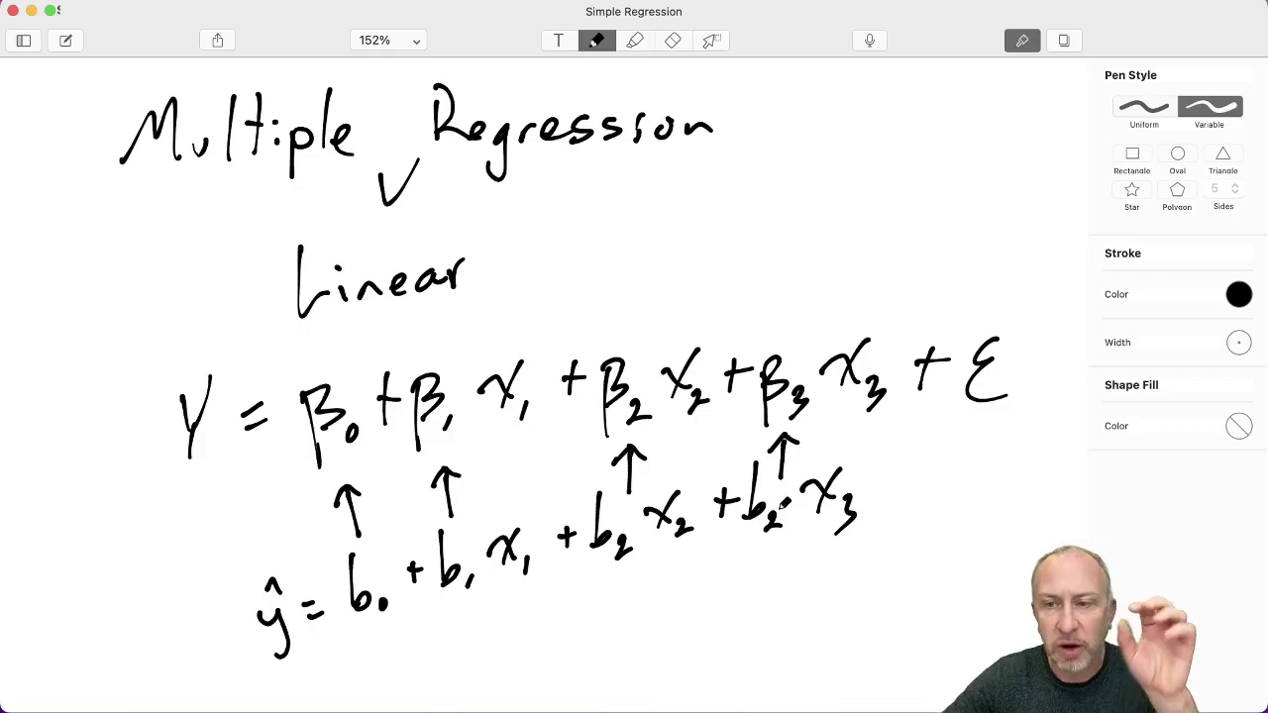
- Switch to the Excel workbook and highlight the Dummy, RED and BLUE columns on the Multiple Regression sheet
{"action": "key", "text": "ctrl+Up"}
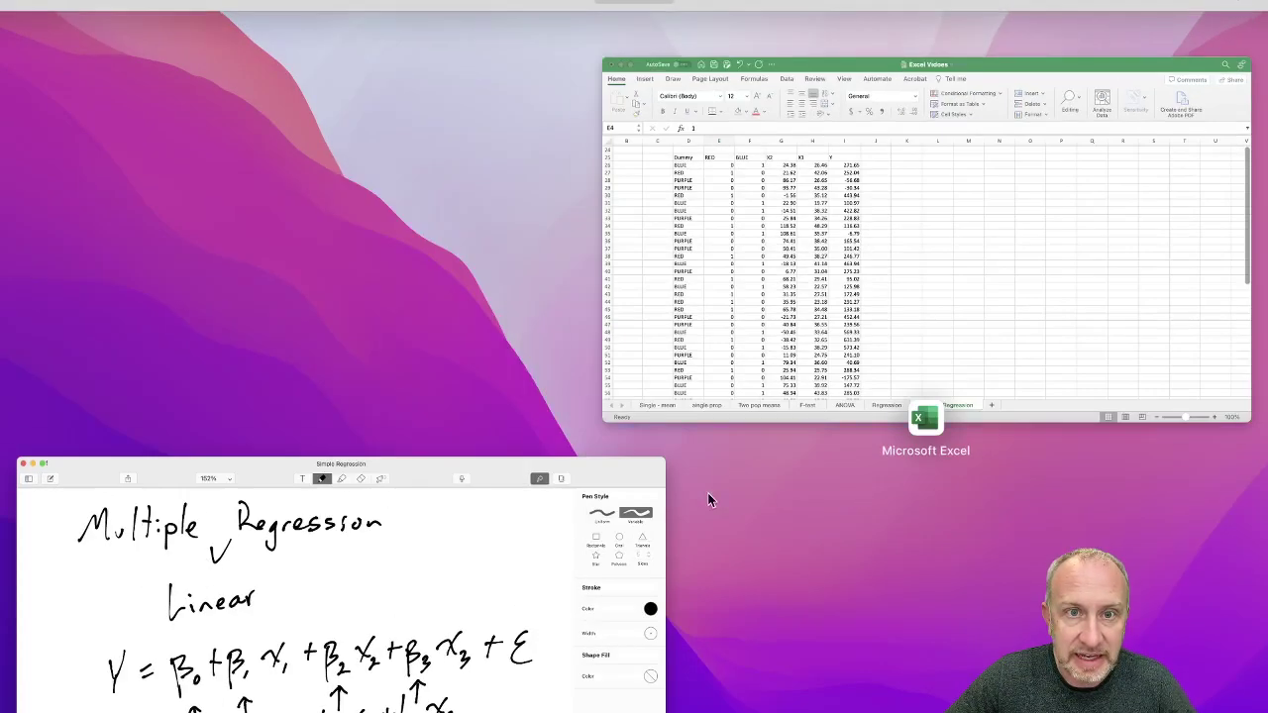
{"action": "left_click", "coordinate": [859, 310]}
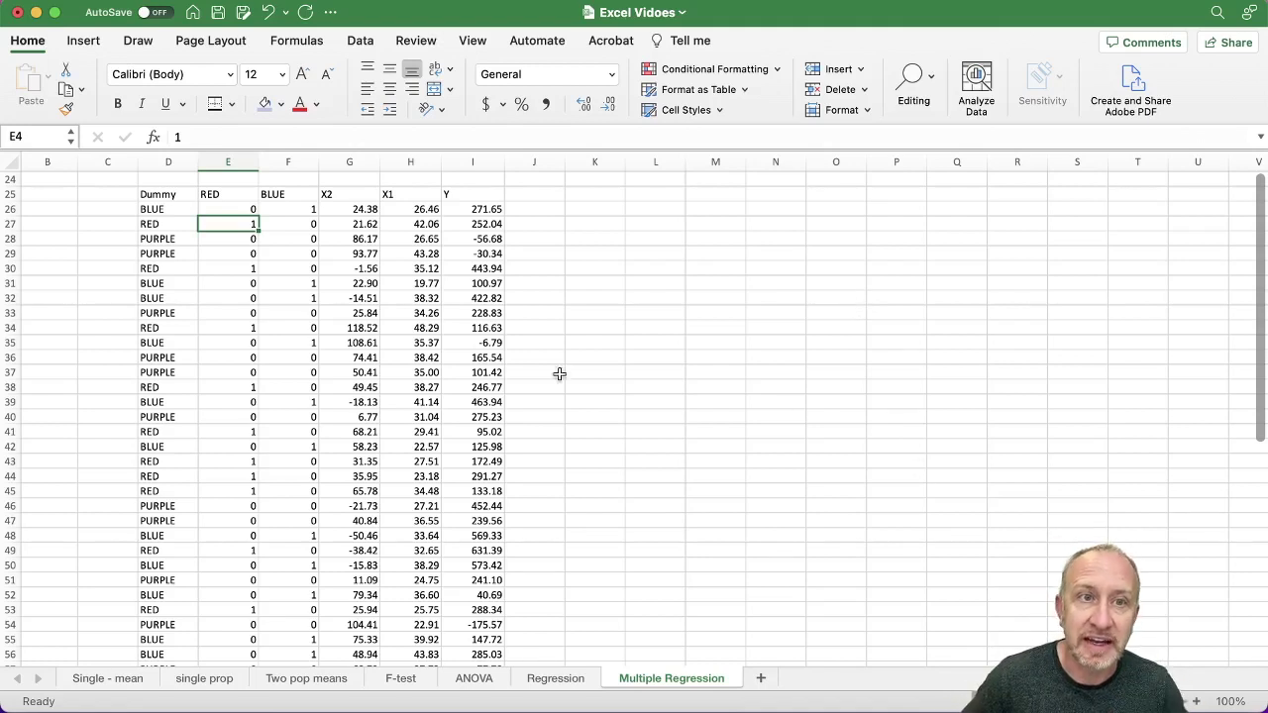
{"action": "left_click_drag", "start_coordinate": [168, 162], "coordinate": [274, 184]}
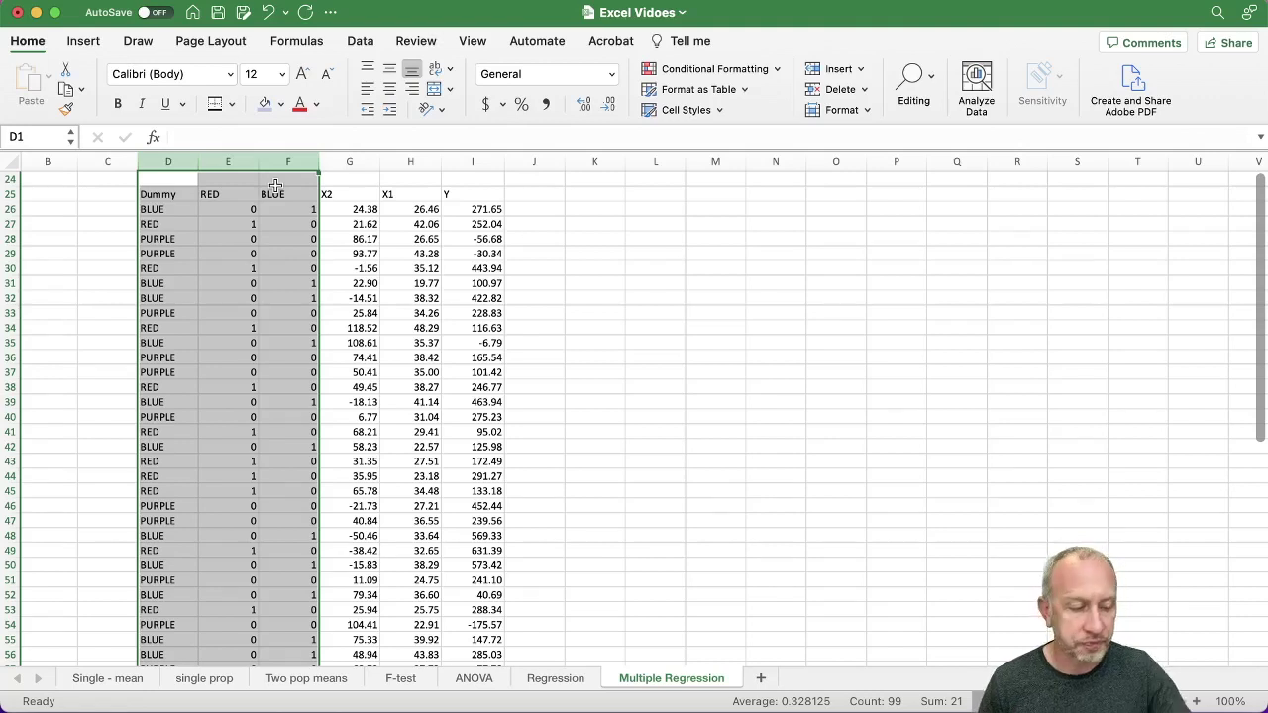
{"action": "left_click", "coordinate": [596, 217]}
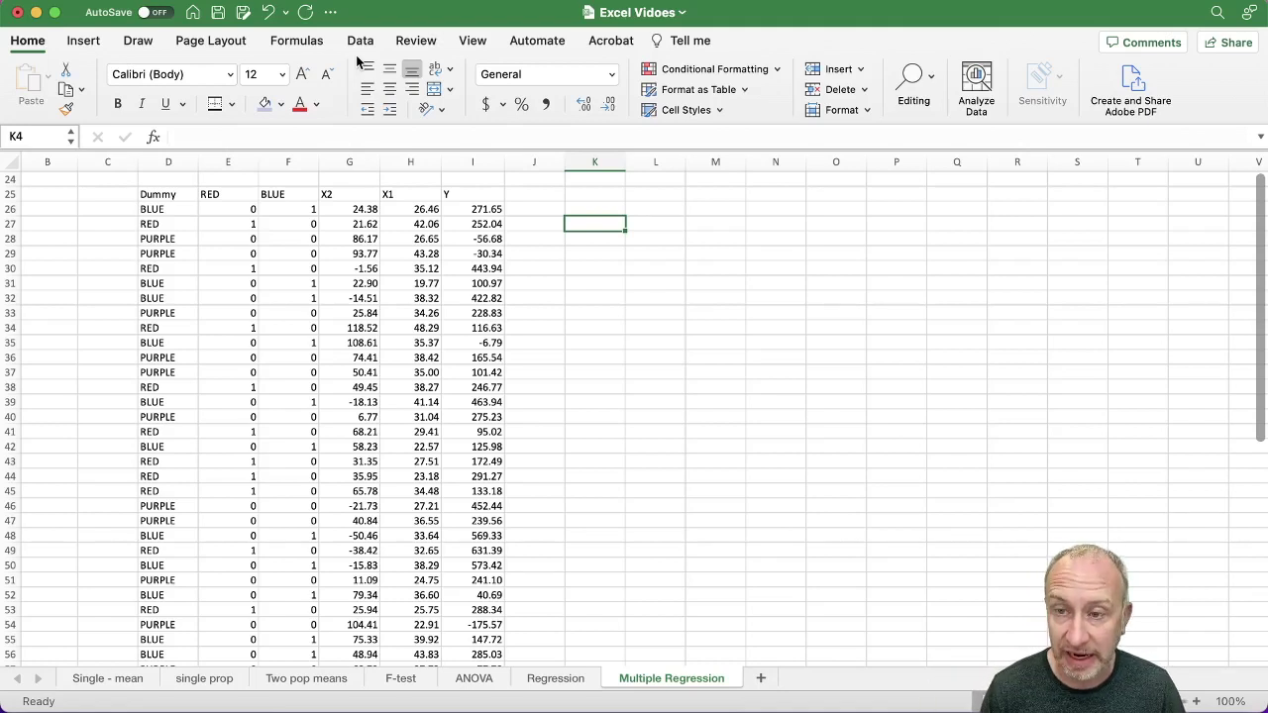
- Hide columns D to G so that the X1 and Y columns stand alone
{"action": "left_click_drag", "start_coordinate": [163, 162], "coordinate": [363, 163]}
{"action": "right_click", "coordinate": [363, 164]}
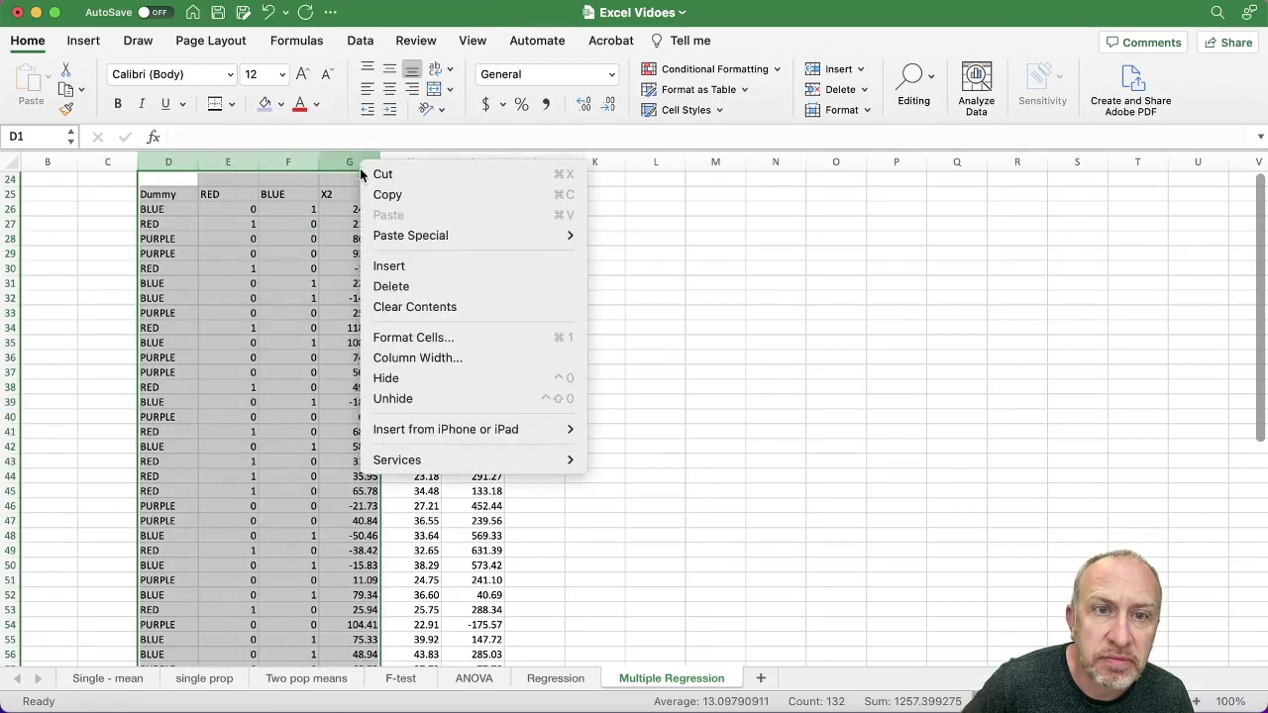
{"action": "left_click", "coordinate": [402, 378]}
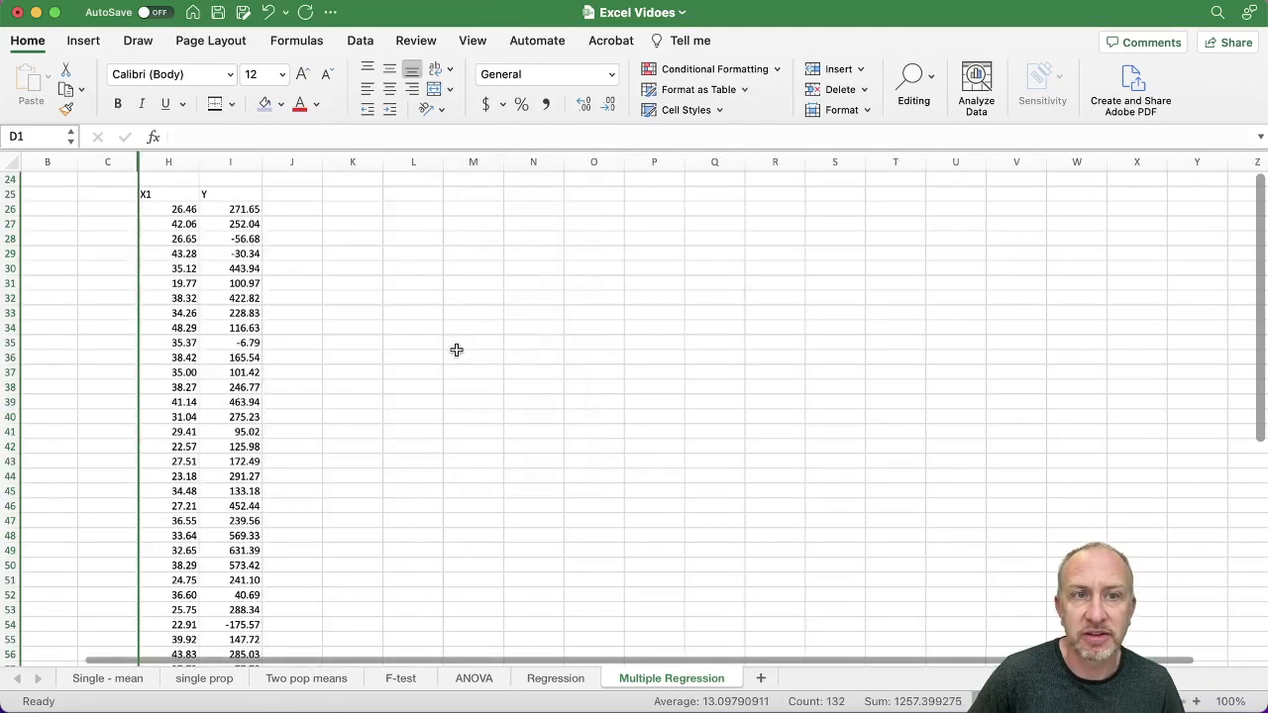
{"action": "left_click", "coordinate": [455, 351]}
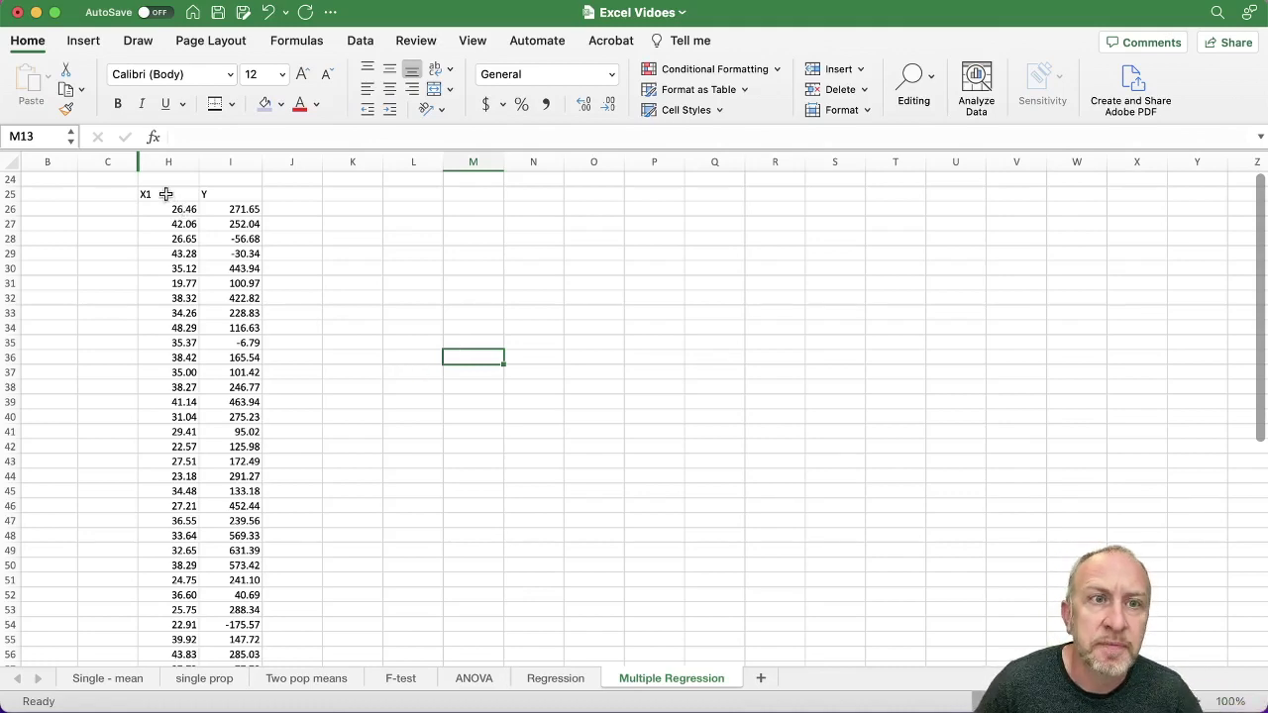
- Insert a scatter chart of Y against X1 from the data in H2:I34
{"action": "left_click_drag", "start_coordinate": [166, 194], "coordinate": [219, 328]}
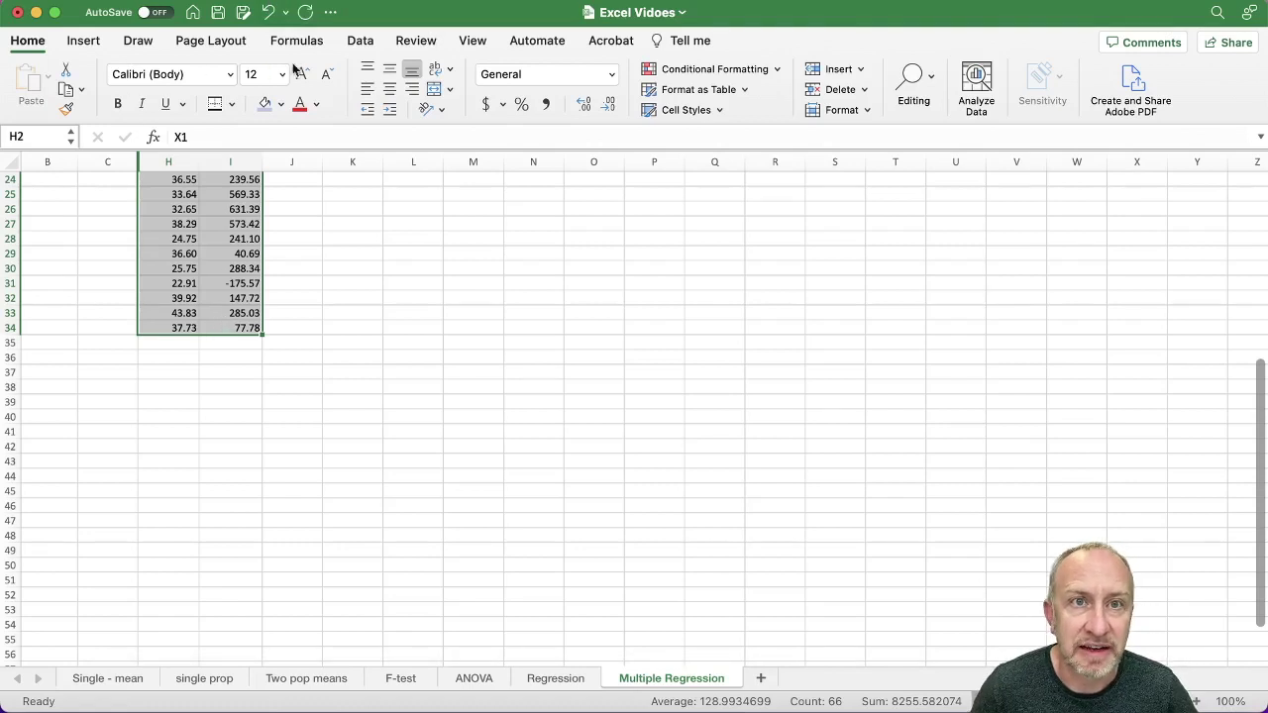
{"action": "left_click", "coordinate": [84, 42]}
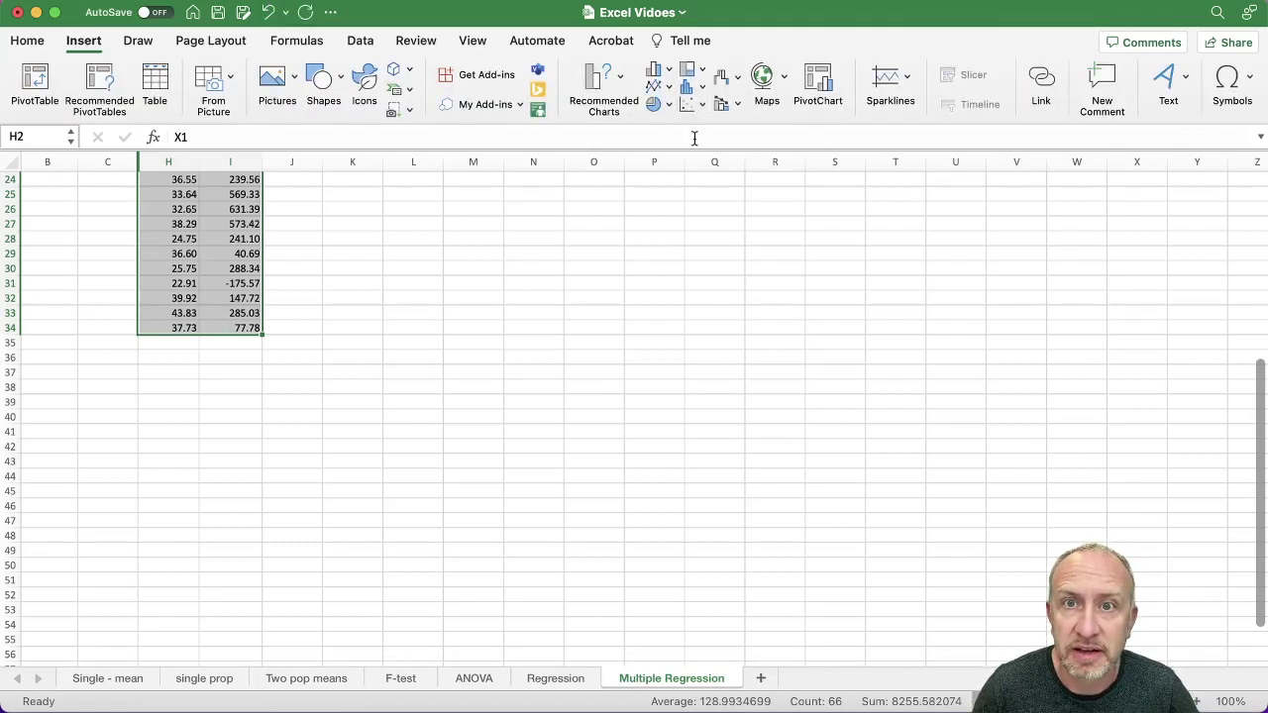
{"action": "left_click", "coordinate": [689, 104]}
{"action": "left_click", "coordinate": [715, 180]}
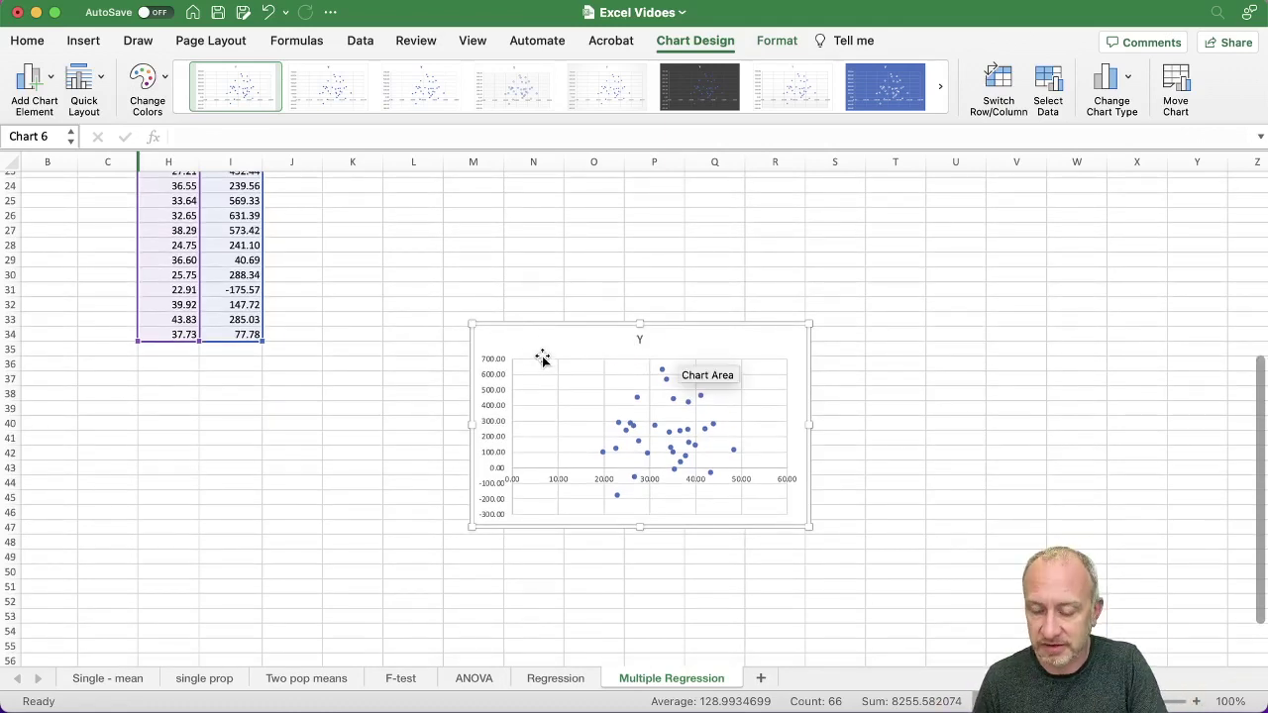
- Delete the X1 scatter chart and unhide the columns between C and H
{"action": "key", "text": "Delete"}
{"action": "scroll", "coordinate": [490, 334], "scroll_direction": "up", "scroll_amount": 10}
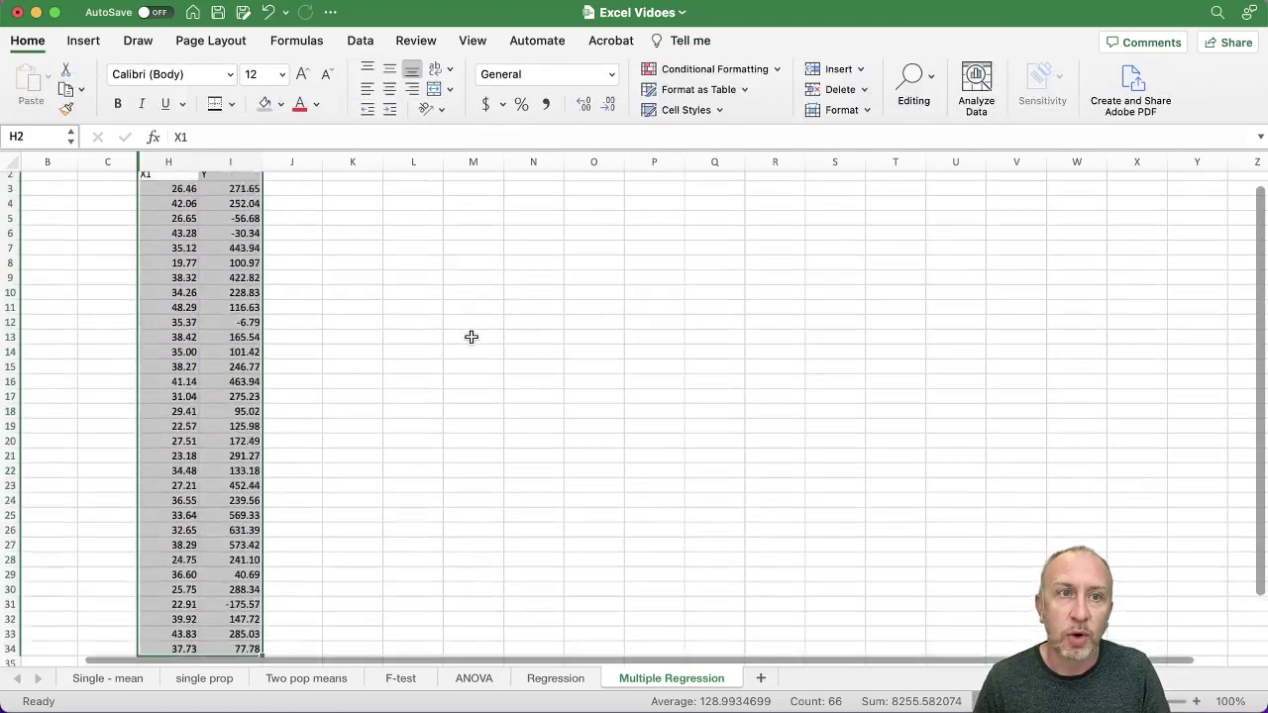
{"action": "left_click", "coordinate": [106, 160]}
{"action": "right_click", "coordinate": [160, 160]}
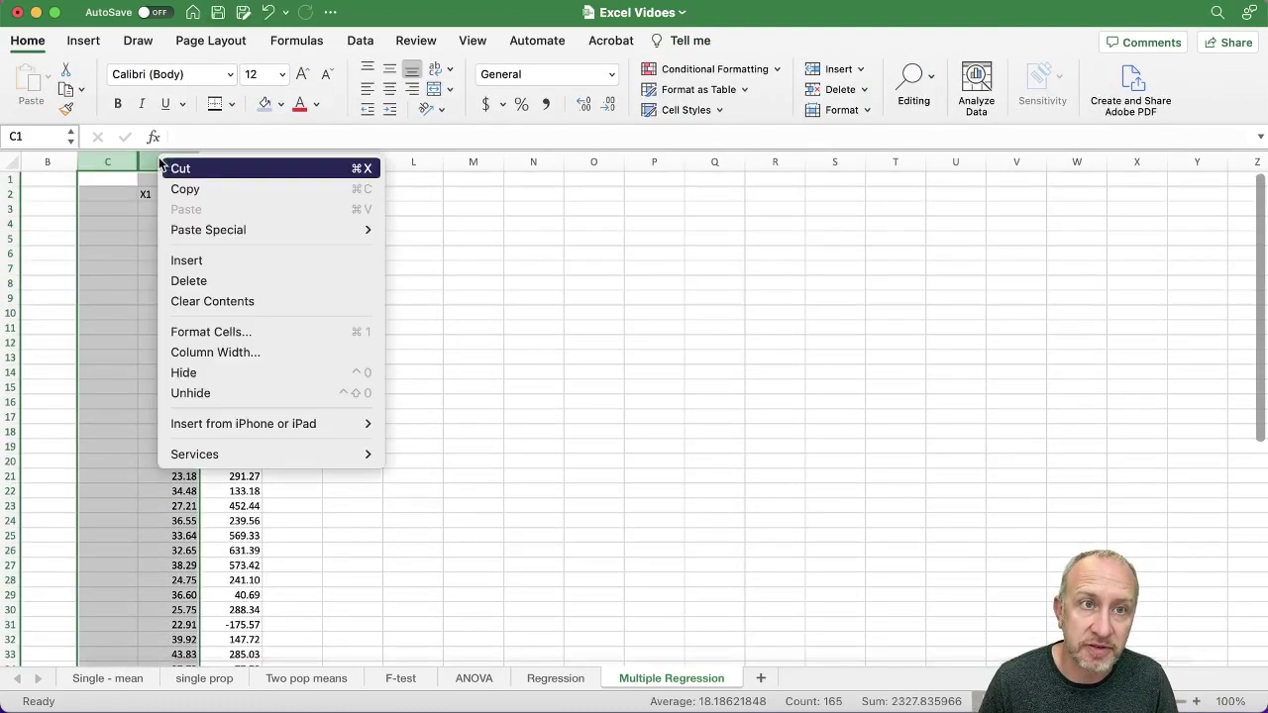
{"action": "left_click", "coordinate": [214, 393]}
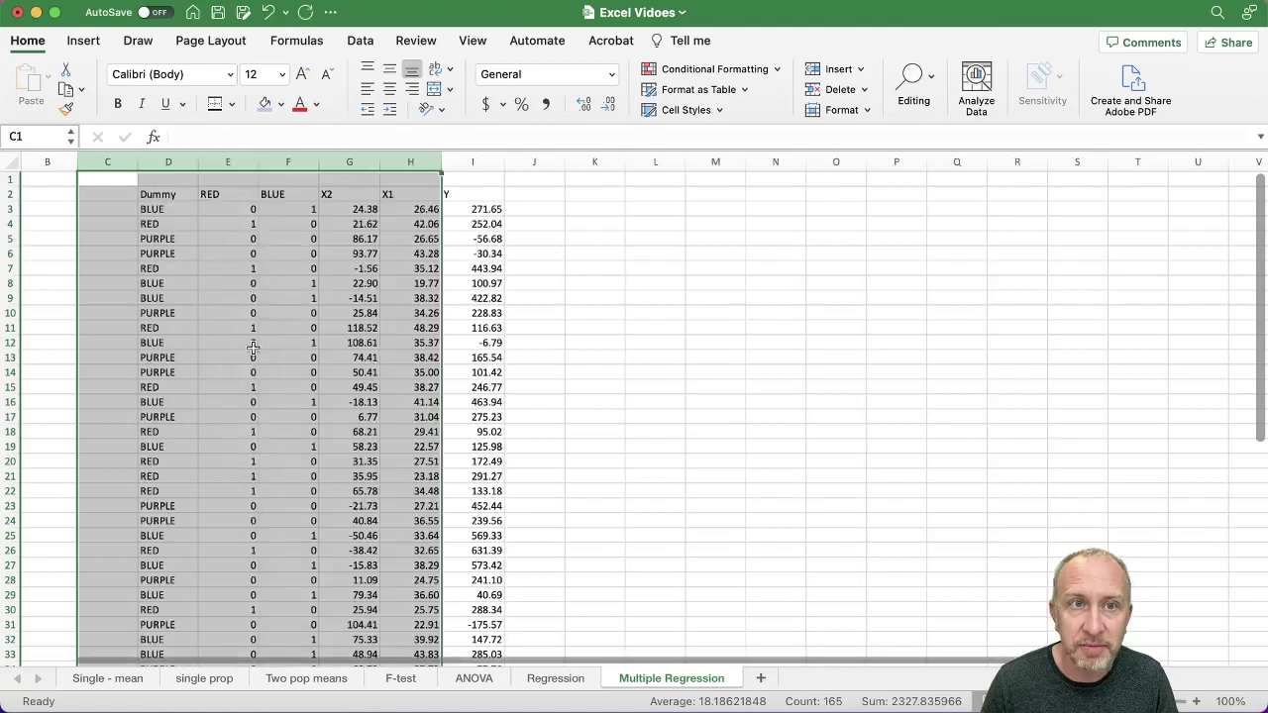
{"action": "left_click", "coordinate": [401, 332]}
- Insert a scatter chart of Y against X2 from G2:G34 and I2:I34
{"action": "left_click_drag", "start_coordinate": [354, 195], "coordinate": [340, 625]}
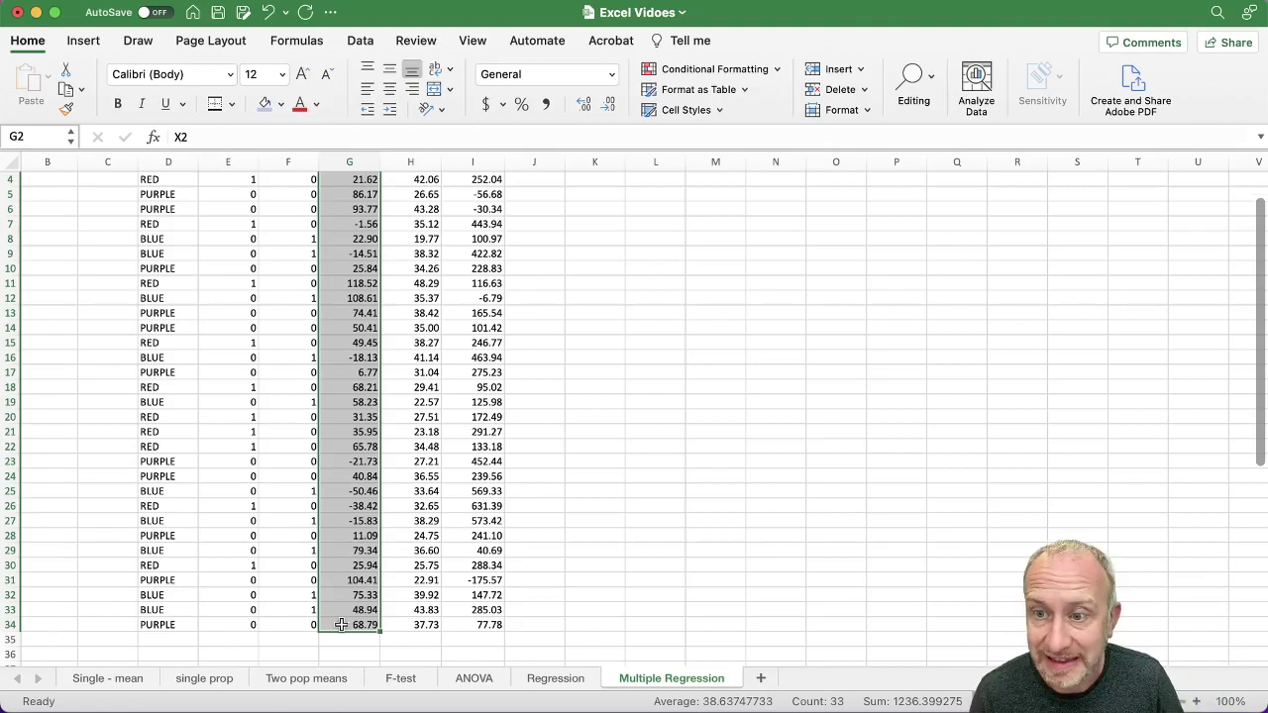
{"action": "scroll", "coordinate": [410, 476], "scroll_direction": "up", "scroll_amount": 3}
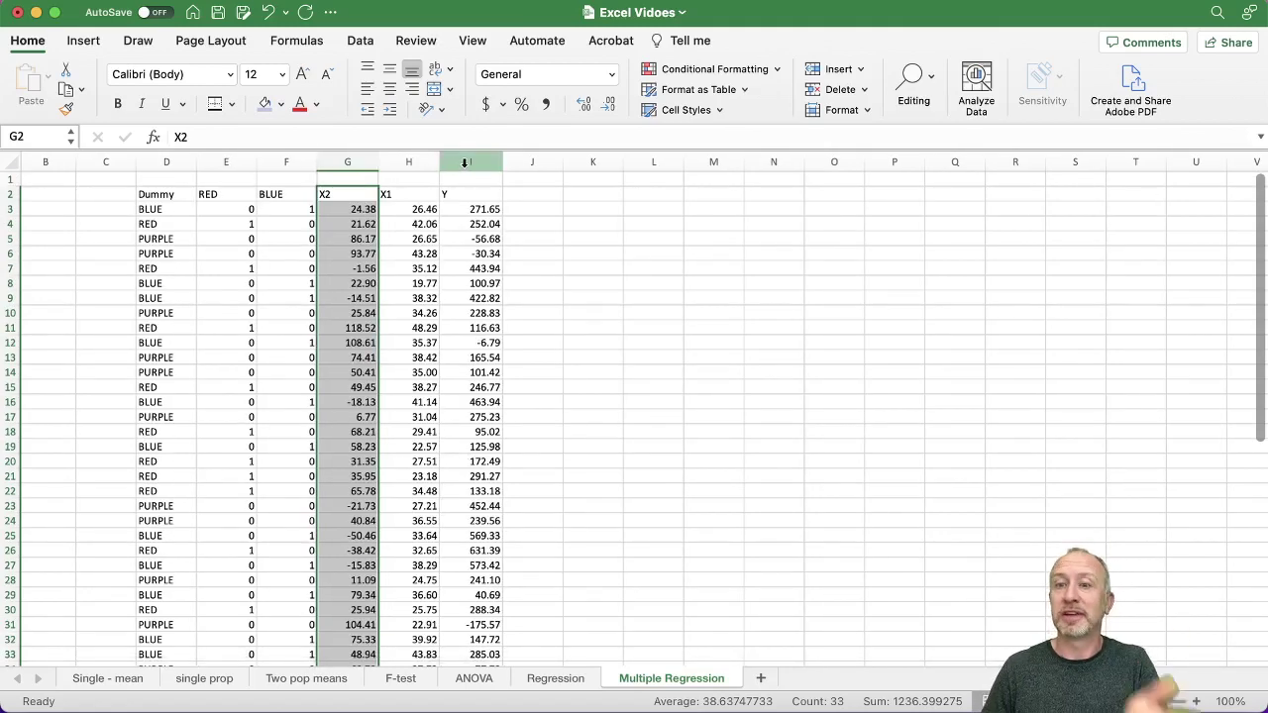
{"action": "left_click_drag", "start_coordinate": [358, 194], "coordinate": [357, 400]}
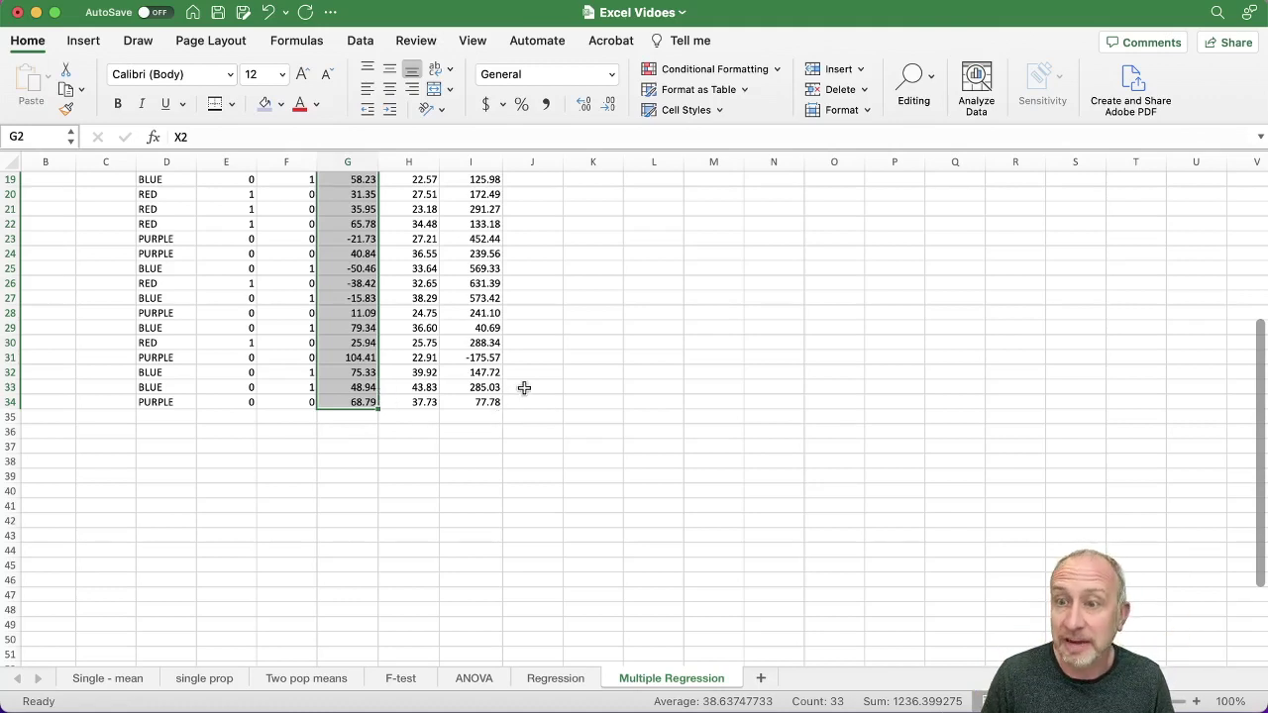
{"action": "left_click_drag", "start_coordinate": [487, 402], "coordinate": [474, 196]}
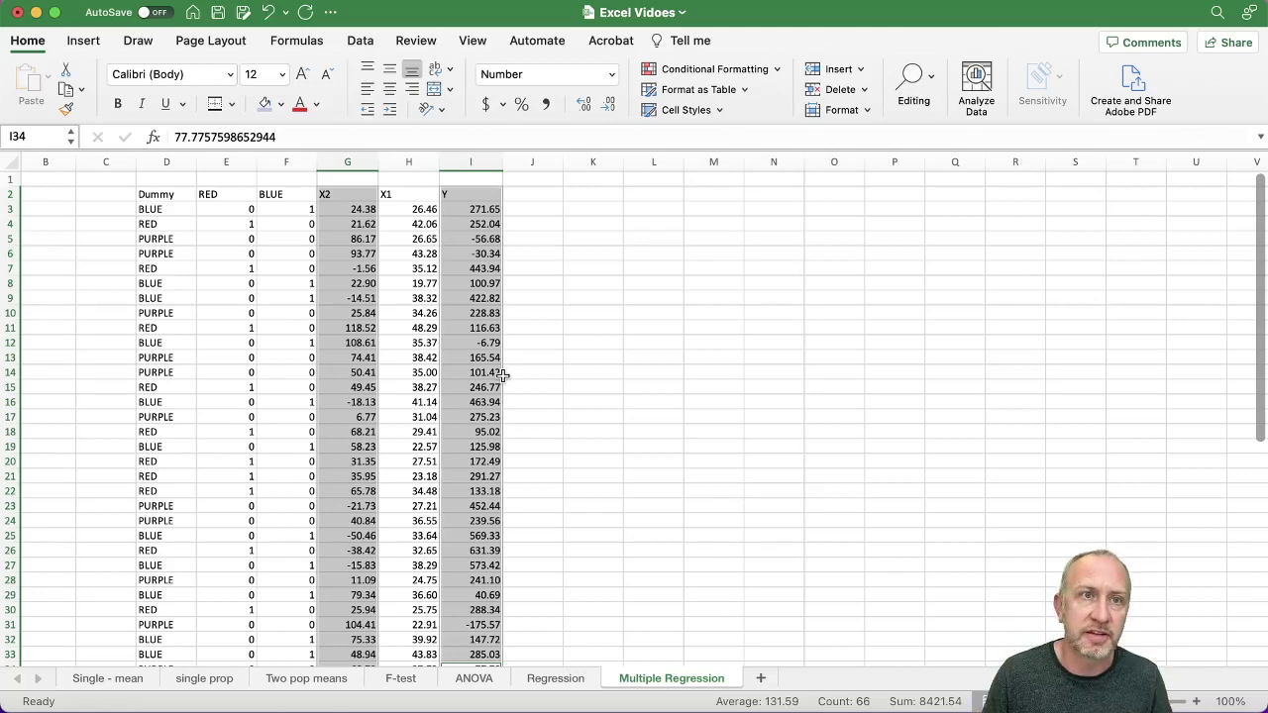
{"action": "left_click", "coordinate": [85, 44]}
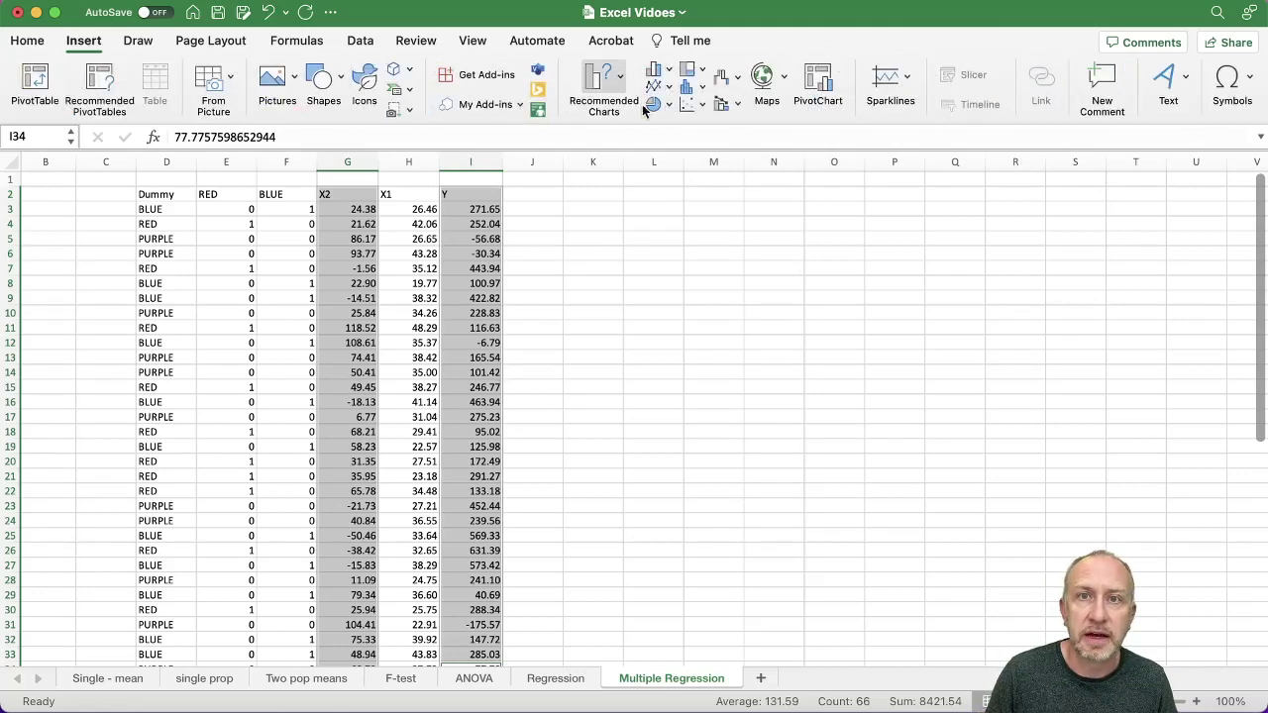
{"action": "left_click", "coordinate": [687, 104]}
{"action": "left_click", "coordinate": [721, 178]}
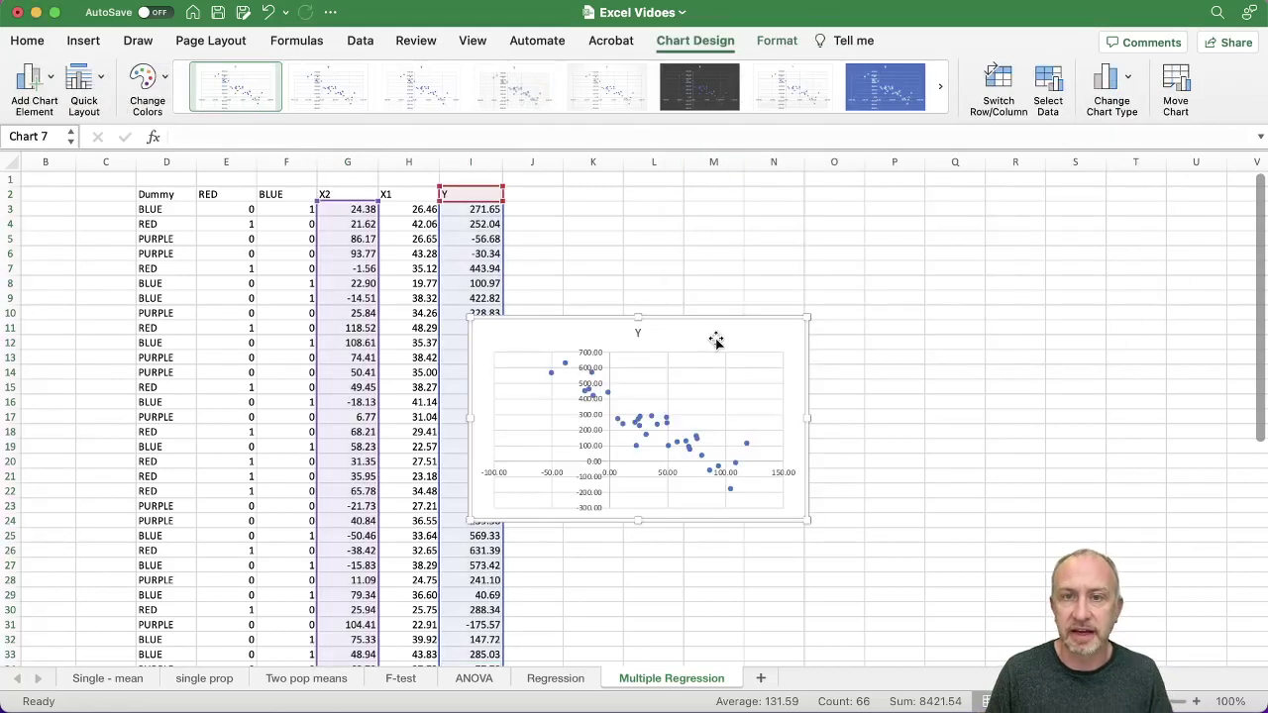
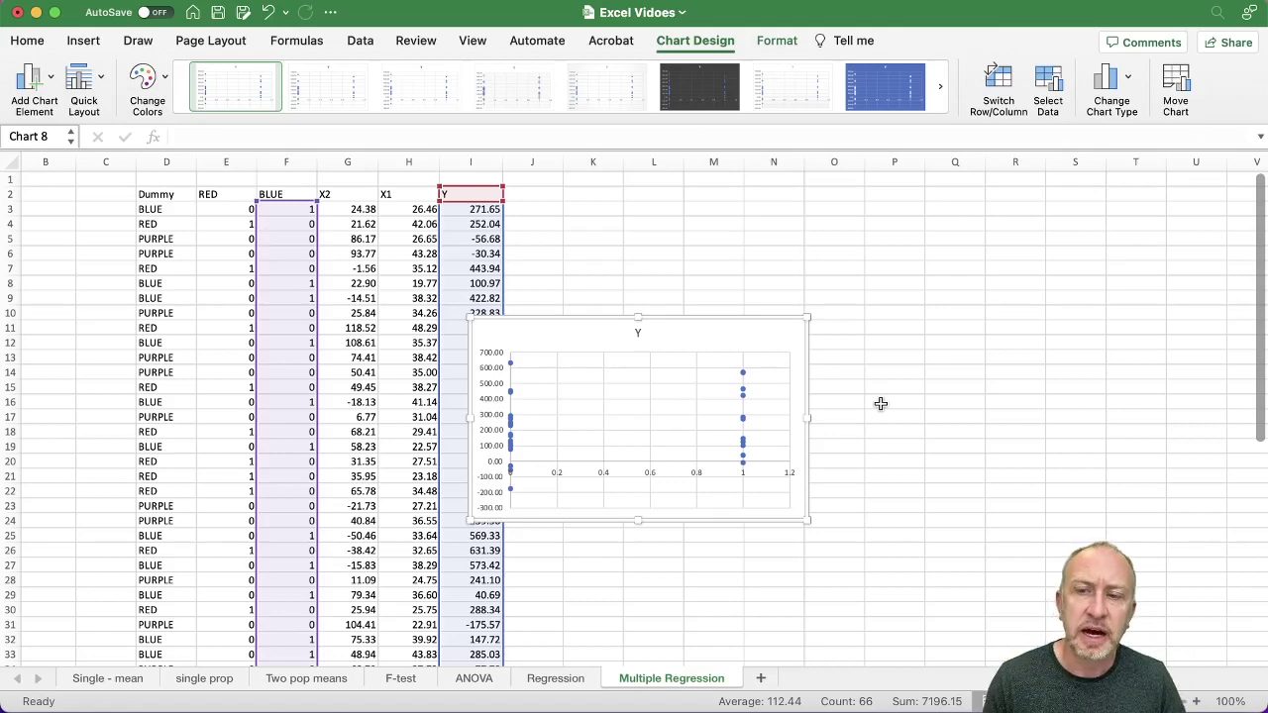
- Delete the scatter chart of Y against the BLUE dummy variable and review the full data table
{"action": "key", "text": "Delete"}
{"action": "left_click", "coordinate": [759, 329]}
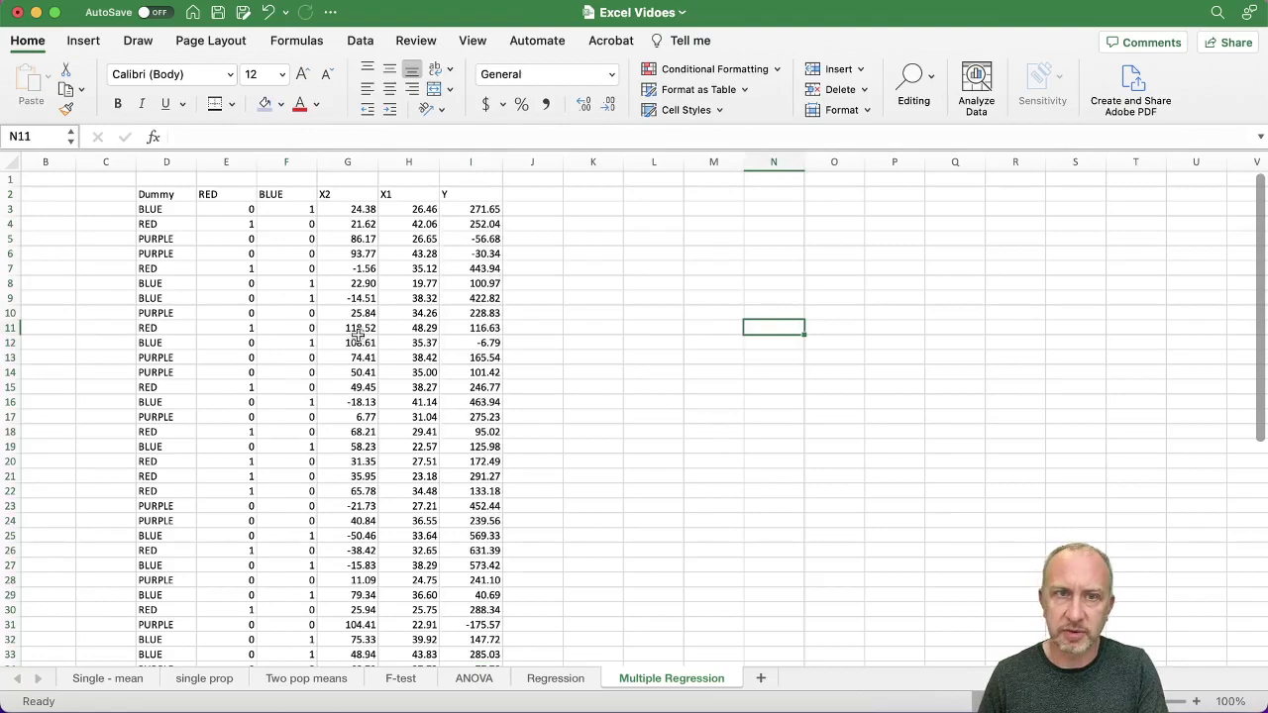
{"action": "scroll", "coordinate": [634, 362], "scroll_direction": "down", "scroll_amount": 3}
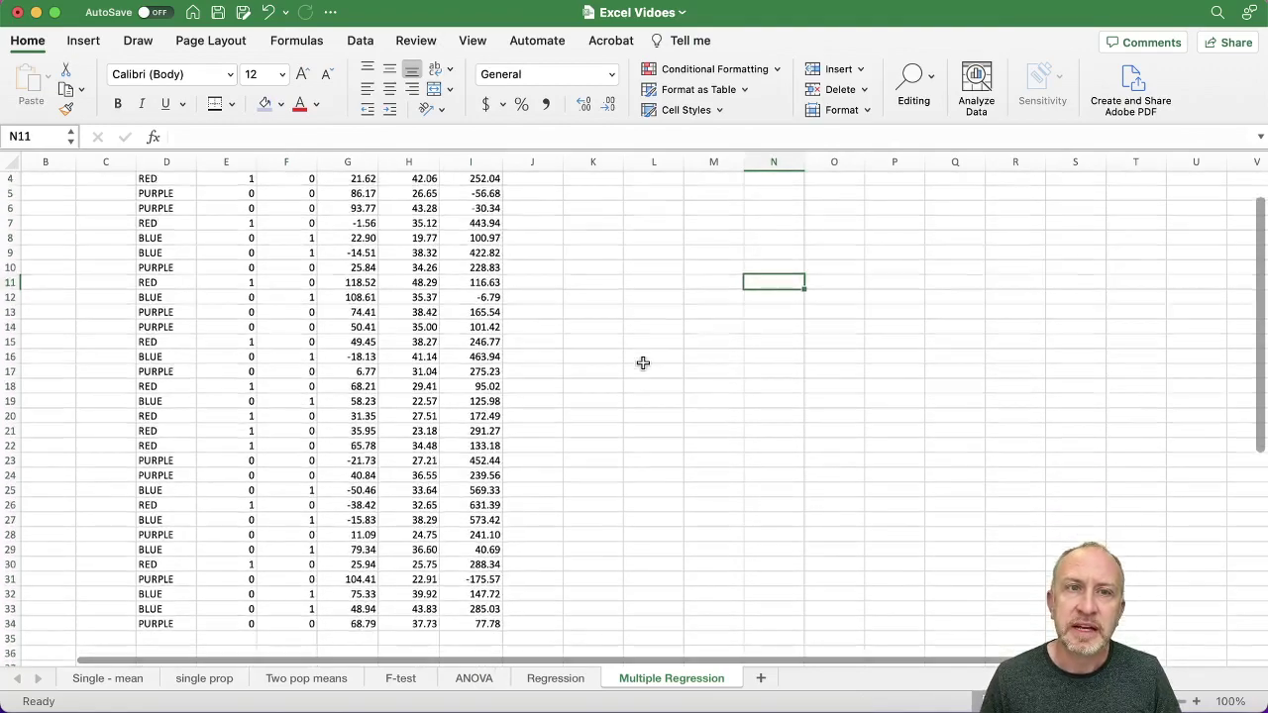
{"action": "scroll", "coordinate": [643, 364], "scroll_direction": "up", "scroll_amount": 3}
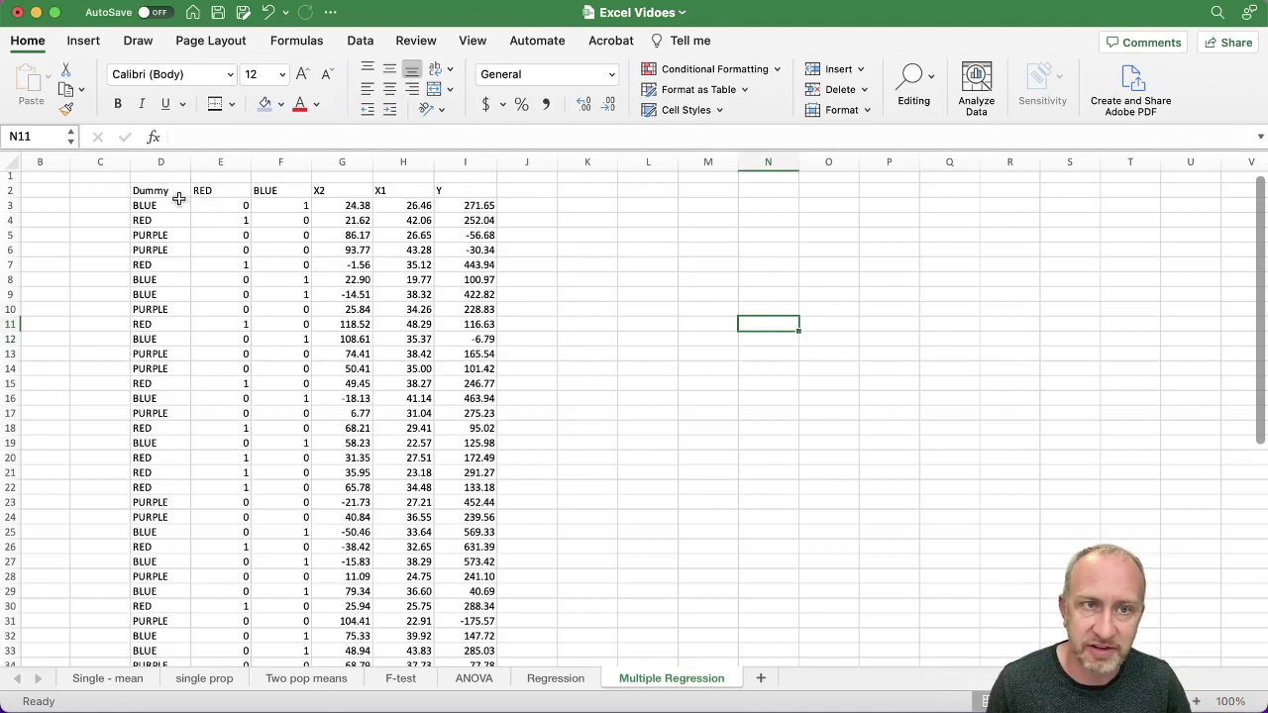
- Examine how the RED and BLUE dummy columns code the PURPLE rows 5 and 6 and the BLUE row 3
{"action": "left_click_drag", "start_coordinate": [171, 230], "coordinate": [281, 250]}
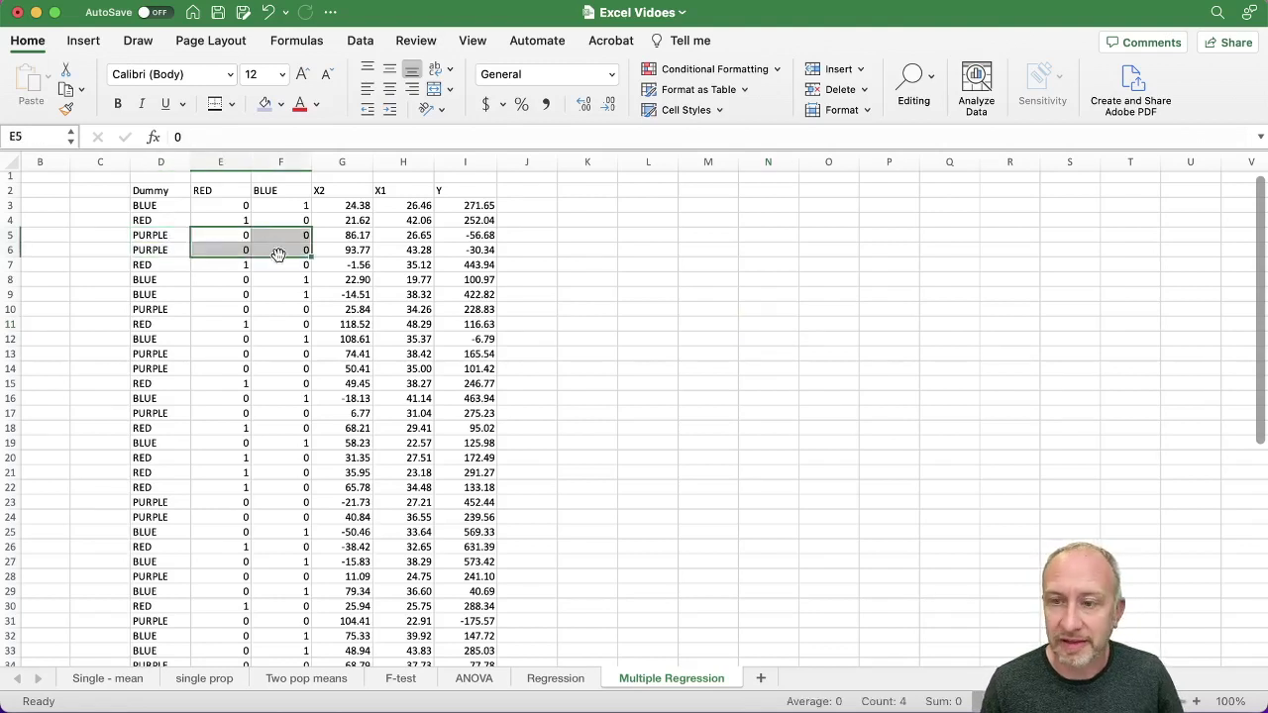
{"action": "left_click", "coordinate": [187, 217]}
{"action": "left_click_drag", "start_coordinate": [188, 205], "coordinate": [278, 207]}
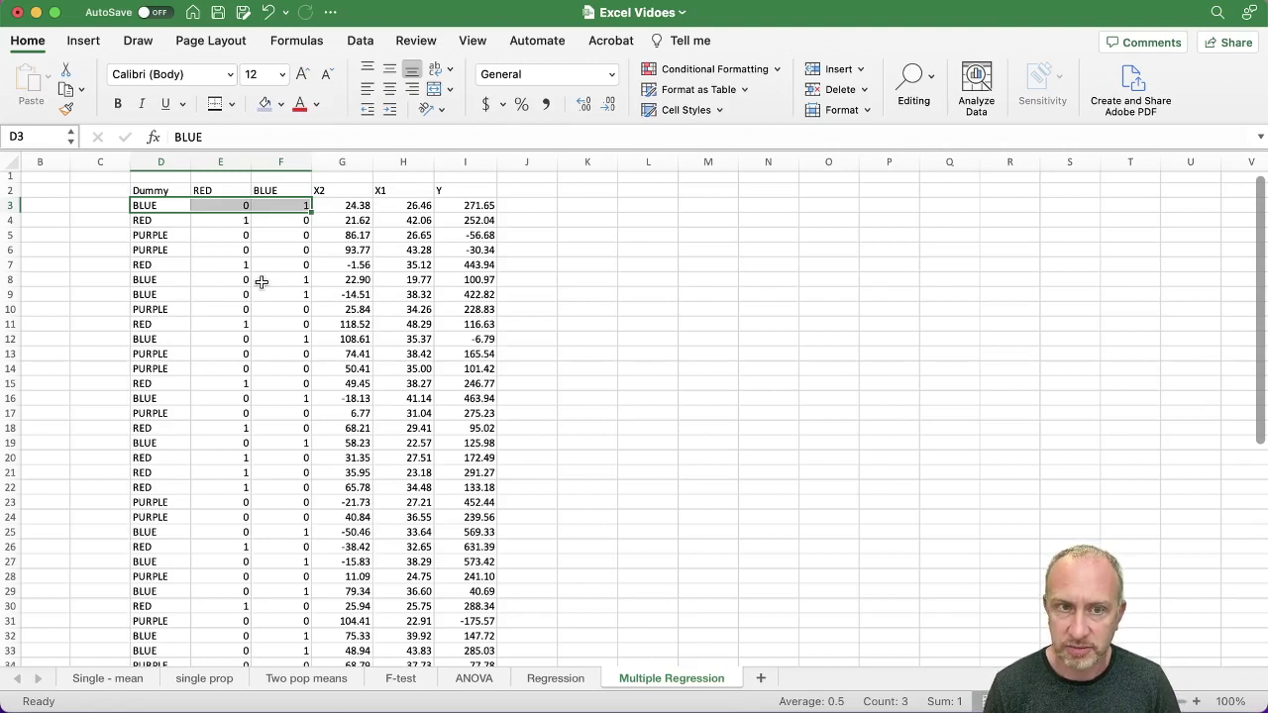
{"action": "left_click", "coordinate": [301, 264]}
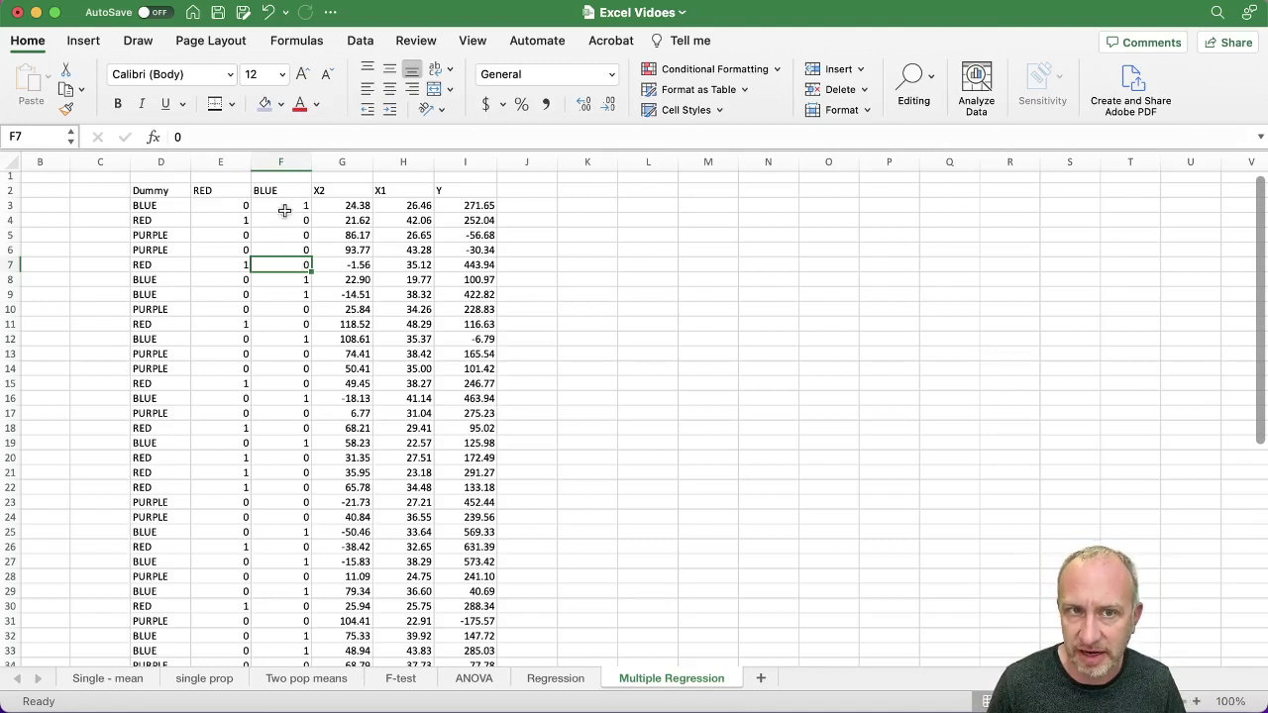
- Examine the values in the BLUE column F3:F34, the RED column E3:E34 and the start of the Y column
{"action": "left_click_drag", "start_coordinate": [282, 206], "coordinate": [281, 575]}
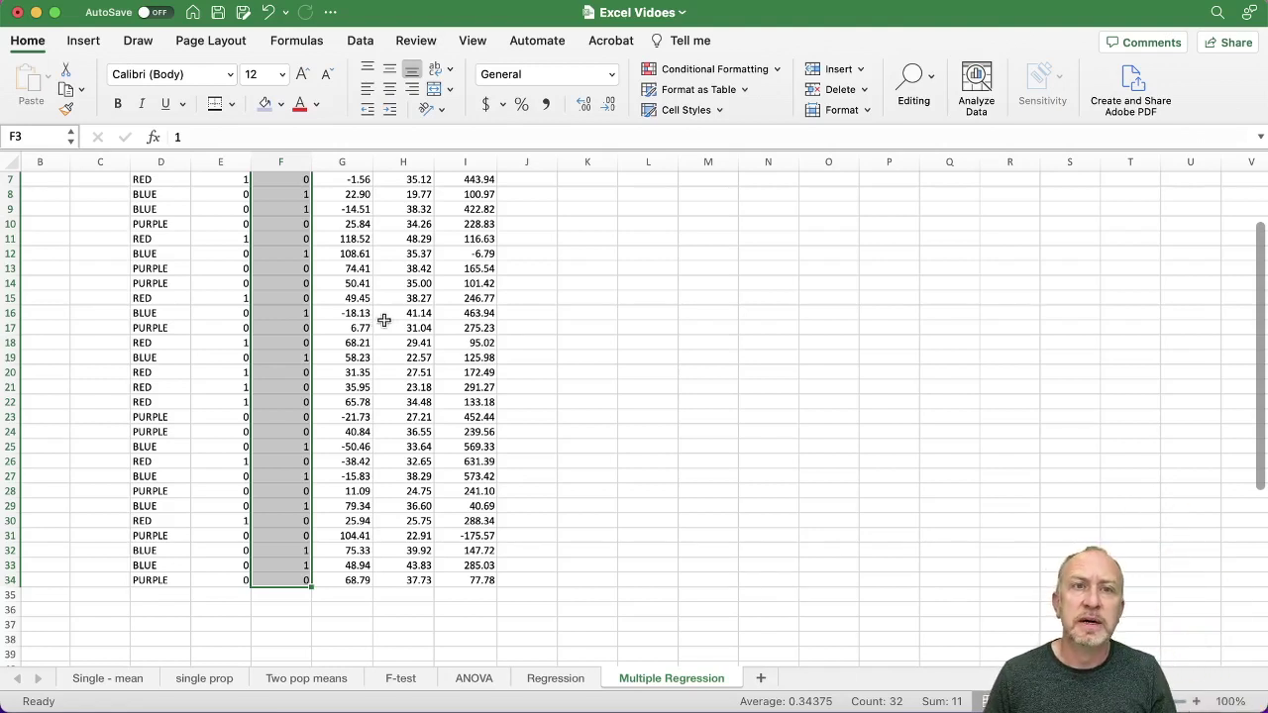
{"action": "scroll", "coordinate": [382, 323], "scroll_direction": "up", "scroll_amount": 3}
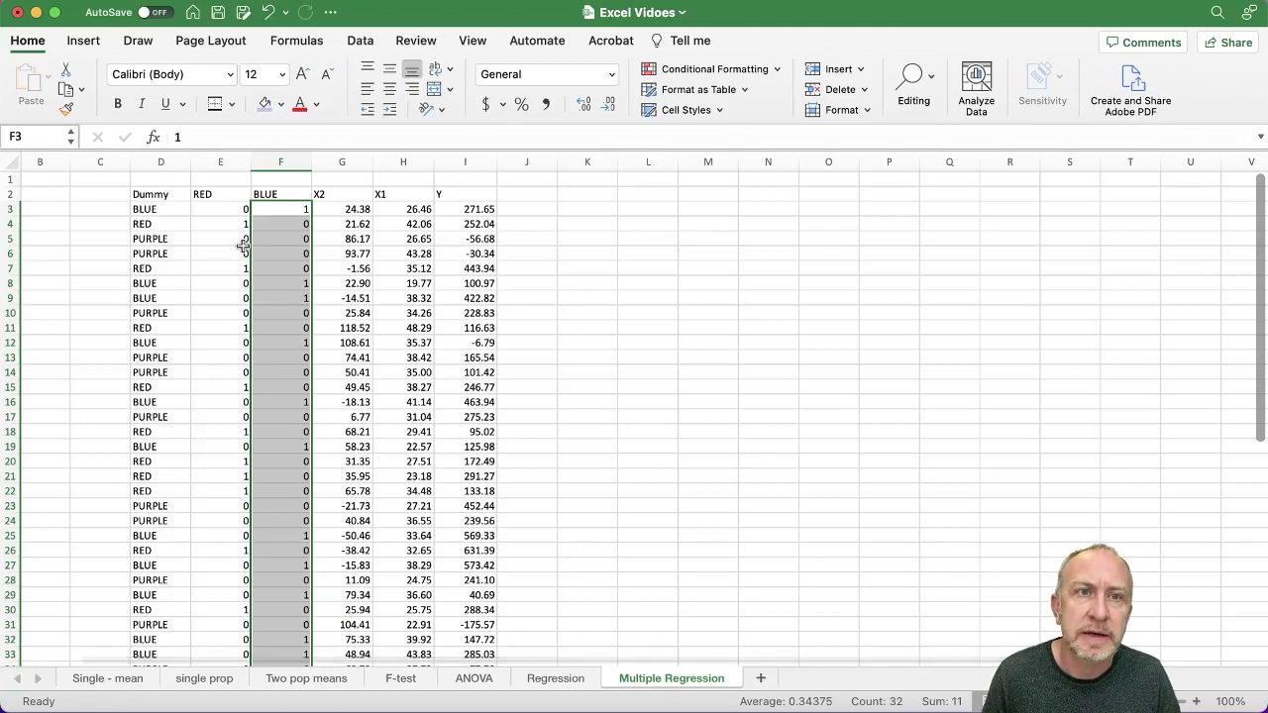
{"action": "left_click_drag", "start_coordinate": [226, 209], "coordinate": [221, 325]}
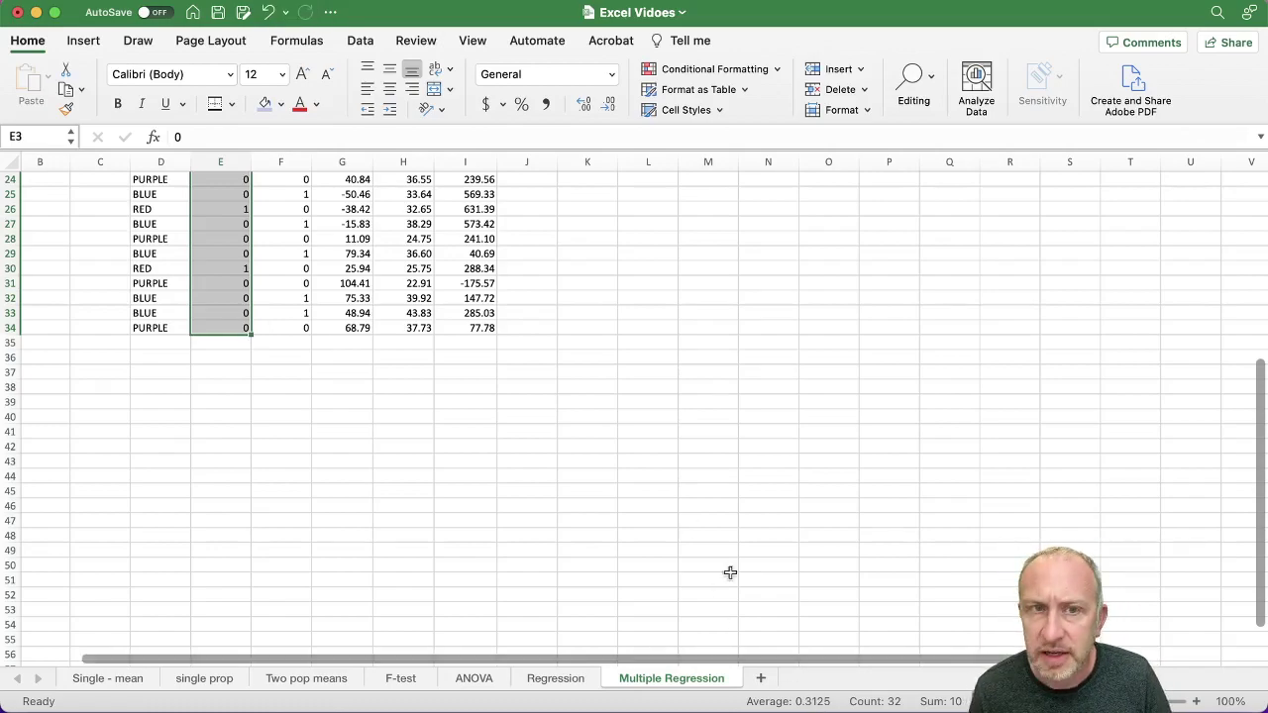
{"action": "scroll", "coordinate": [733, 565], "scroll_direction": "up", "scroll_amount": 8}
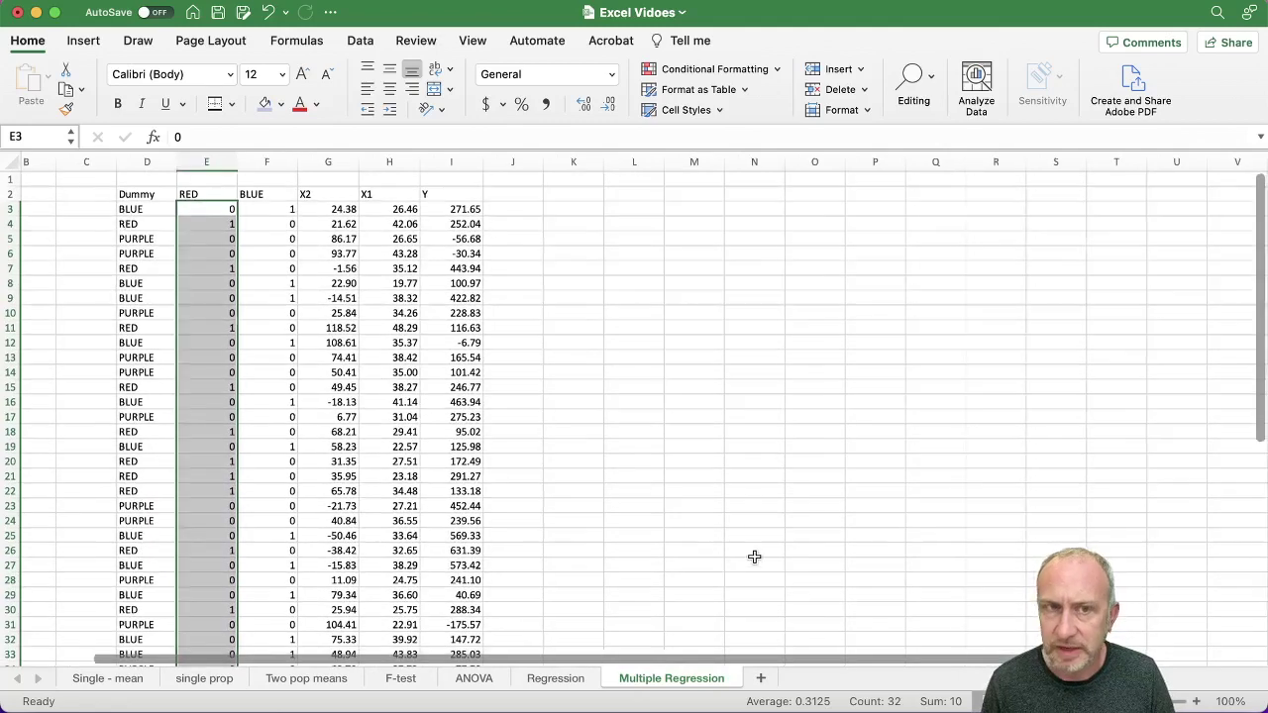
{"action": "scroll", "coordinate": [743, 560], "scroll_direction": "left", "scroll_amount": 1}
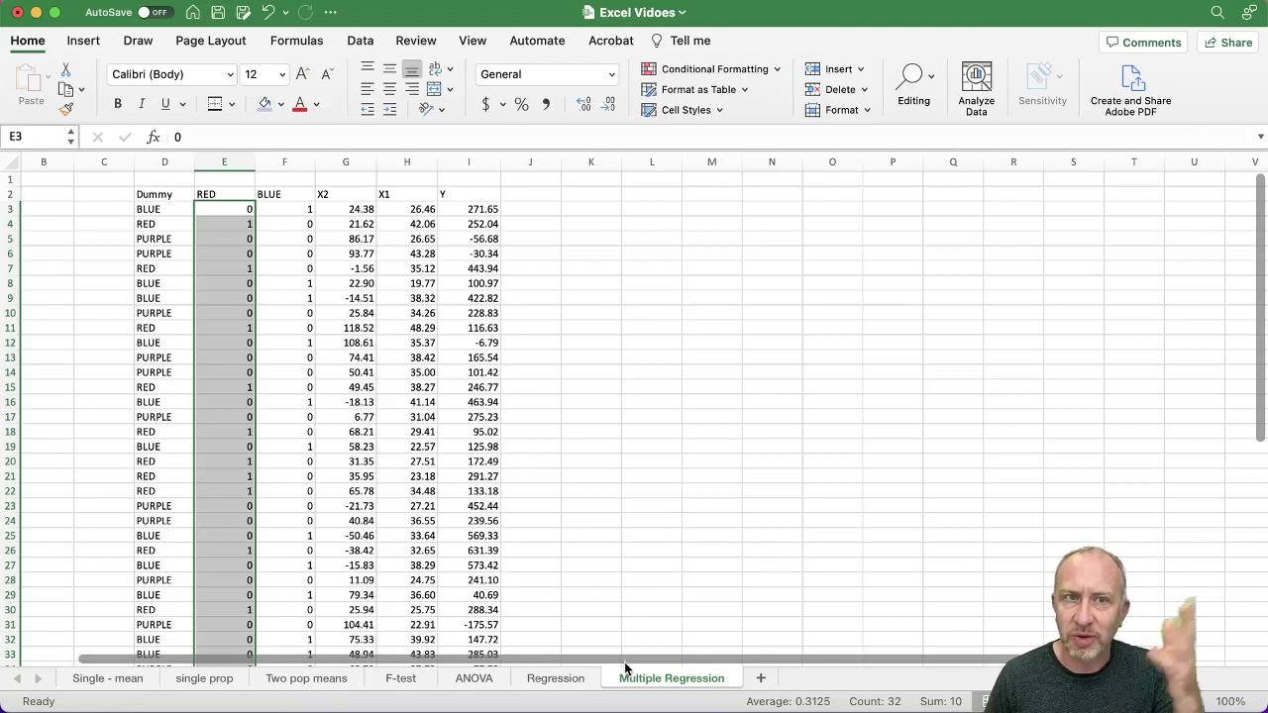
{"action": "left_click_drag", "start_coordinate": [467, 209], "coordinate": [474, 358]}
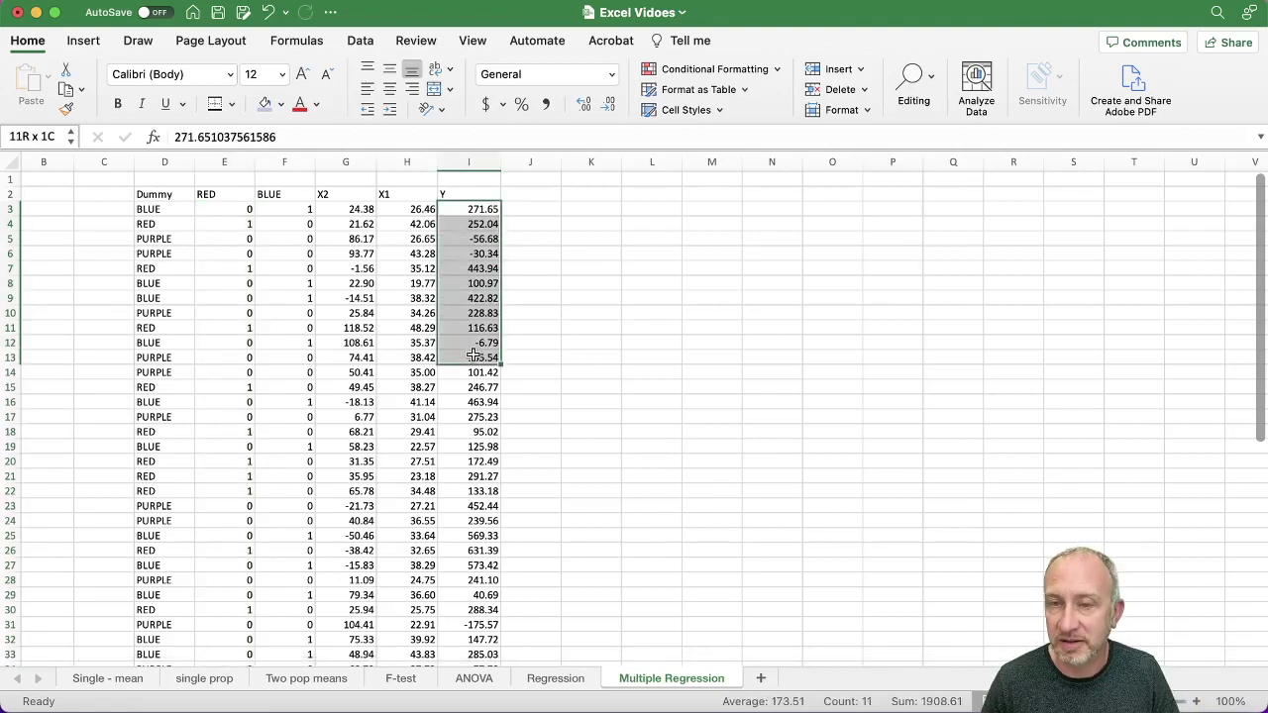
{"action": "left_click", "coordinate": [231, 209]}
- Sort the whole table D2:I34 by the RED column values from smallest to largest
{"action": "left_click_drag", "start_coordinate": [169, 193], "coordinate": [467, 624]}
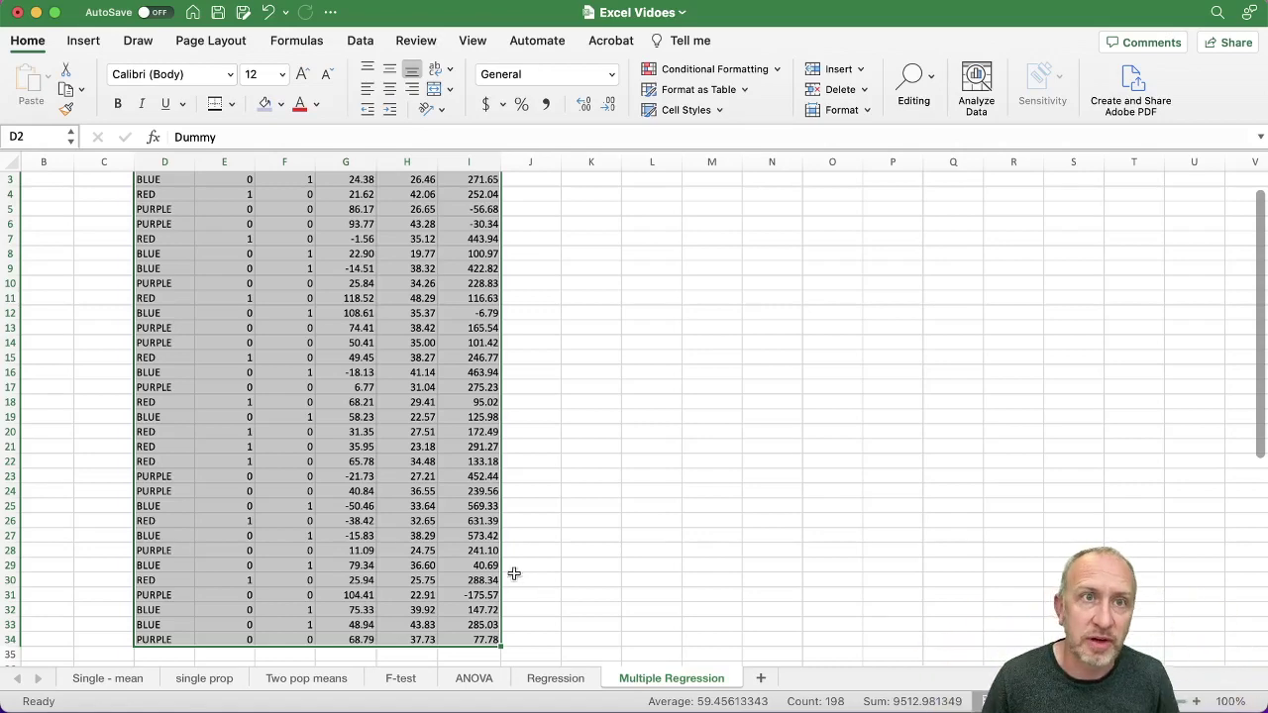
{"action": "scroll", "coordinate": [266, 226], "scroll_direction": "up", "scroll_amount": 2}
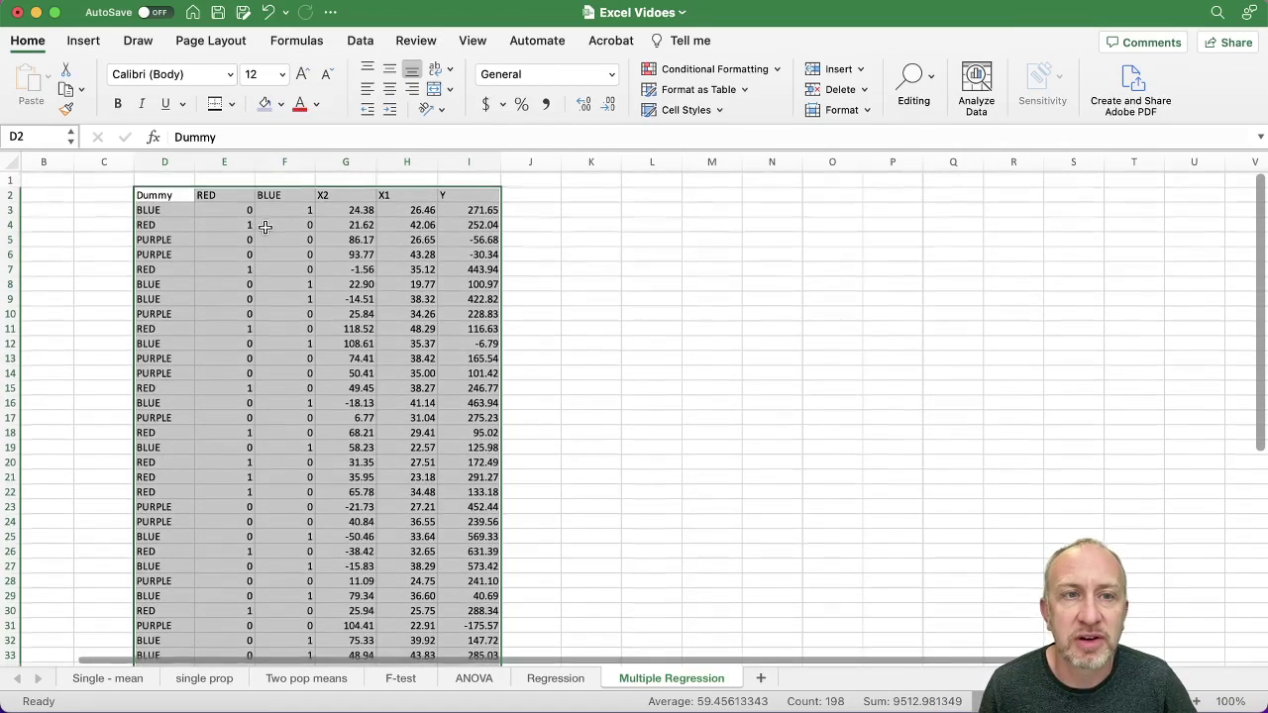
{"action": "left_click", "coordinate": [360, 42]}
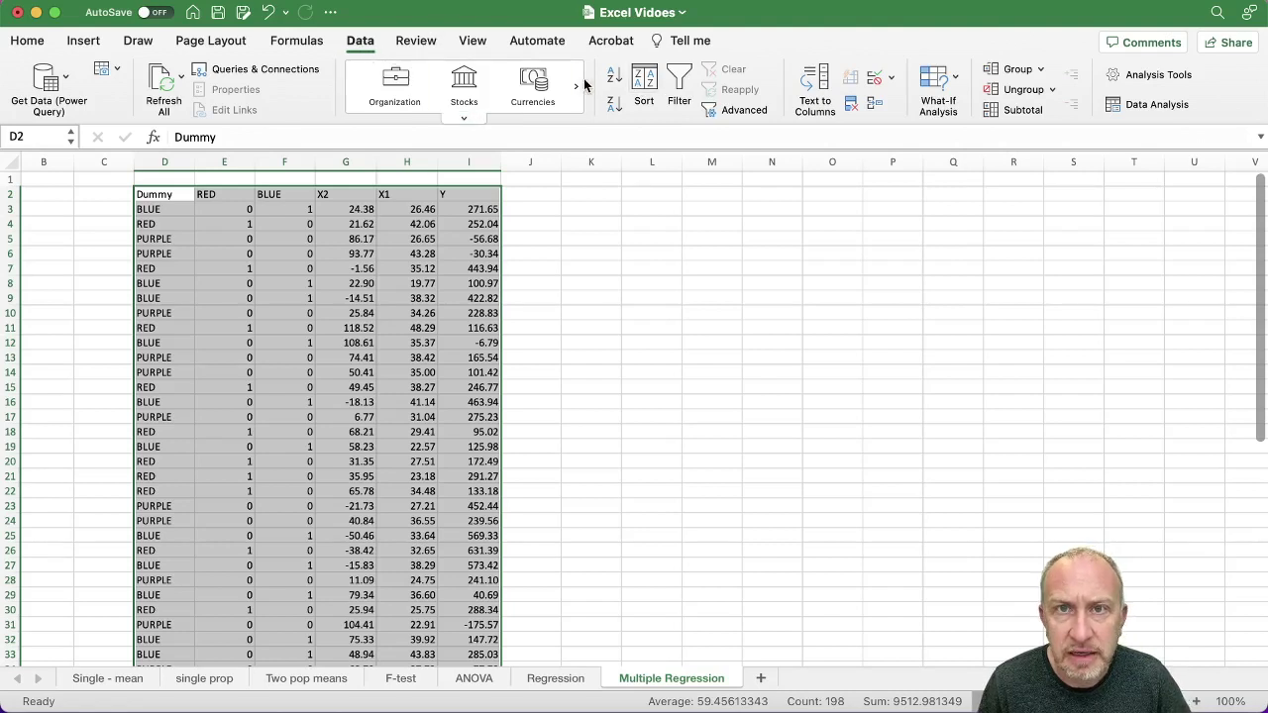
{"action": "left_click", "coordinate": [644, 85]}
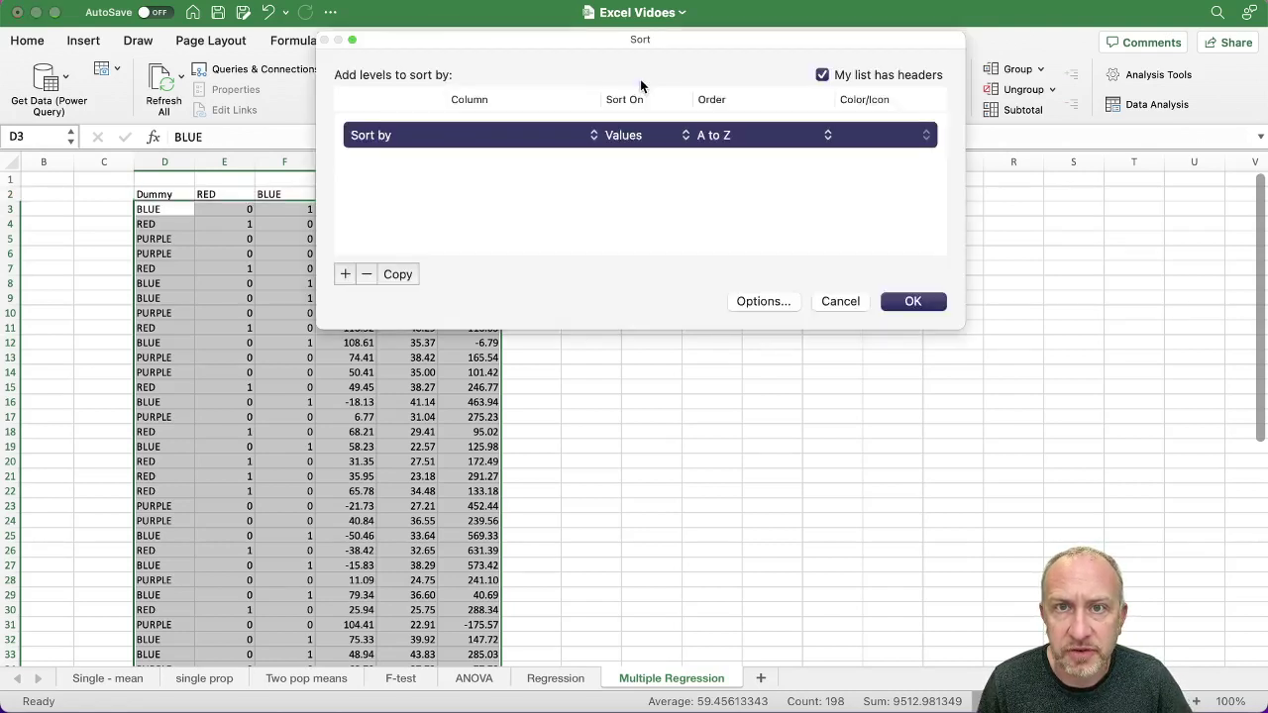
{"action": "left_click", "coordinate": [643, 137]}
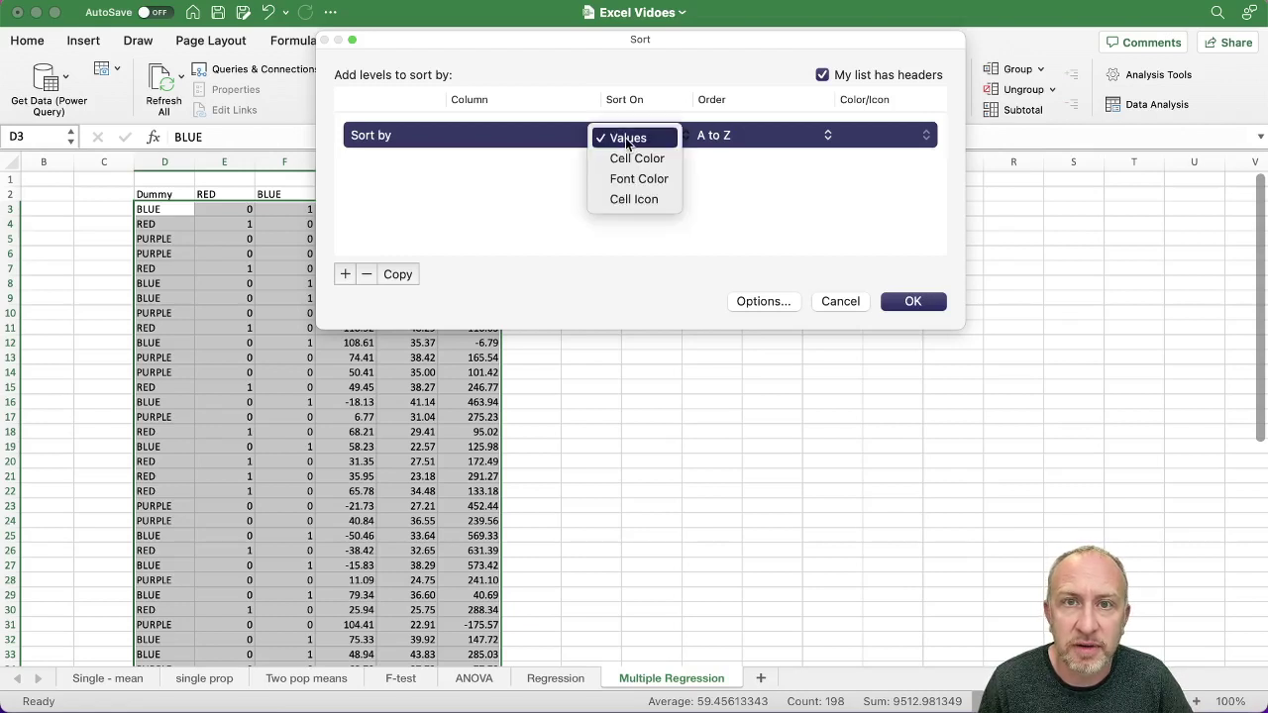
{"action": "left_click", "coordinate": [715, 136]}
{"action": "left_click", "coordinate": [595, 136]}
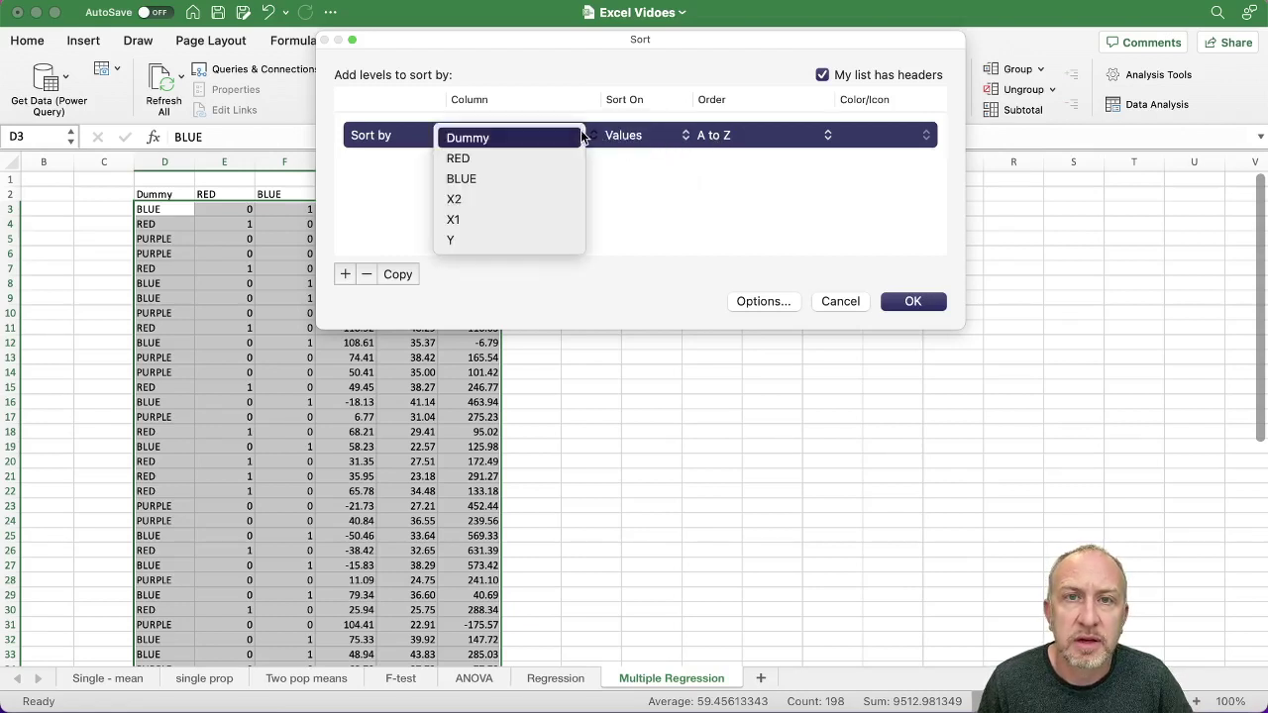
{"action": "left_click", "coordinate": [498, 159]}
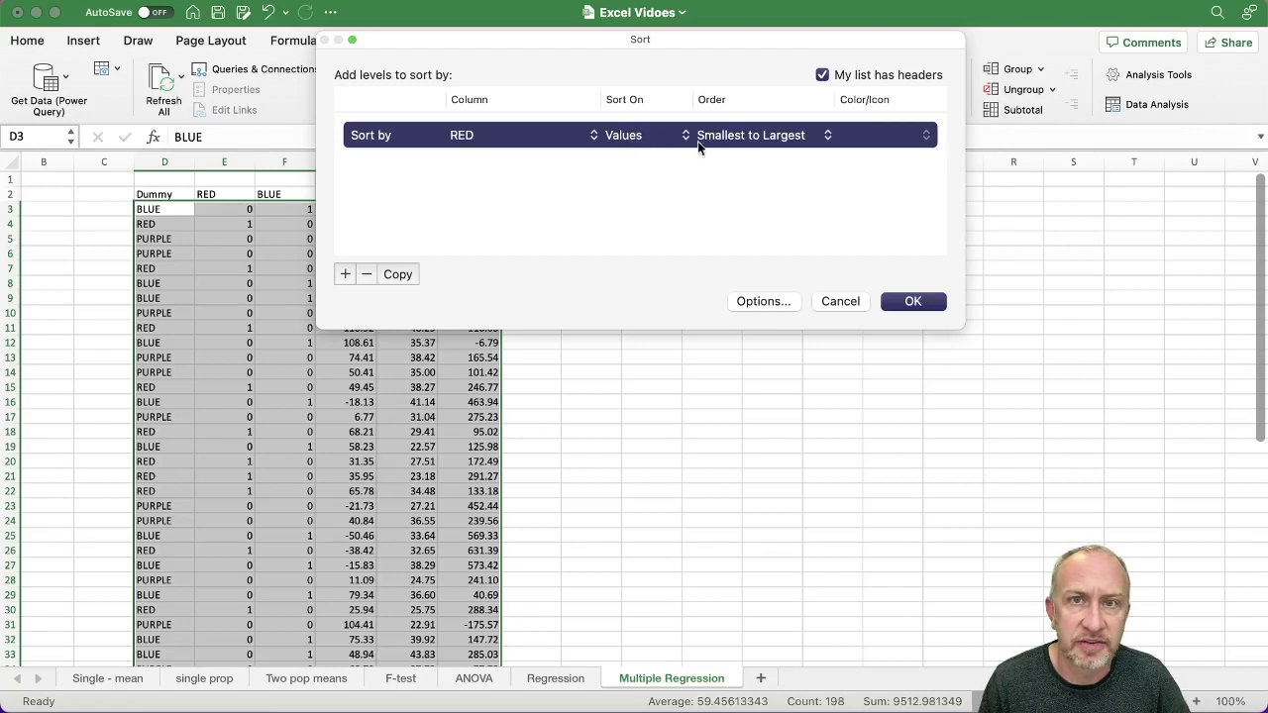
{"action": "left_click", "coordinate": [914, 302]}
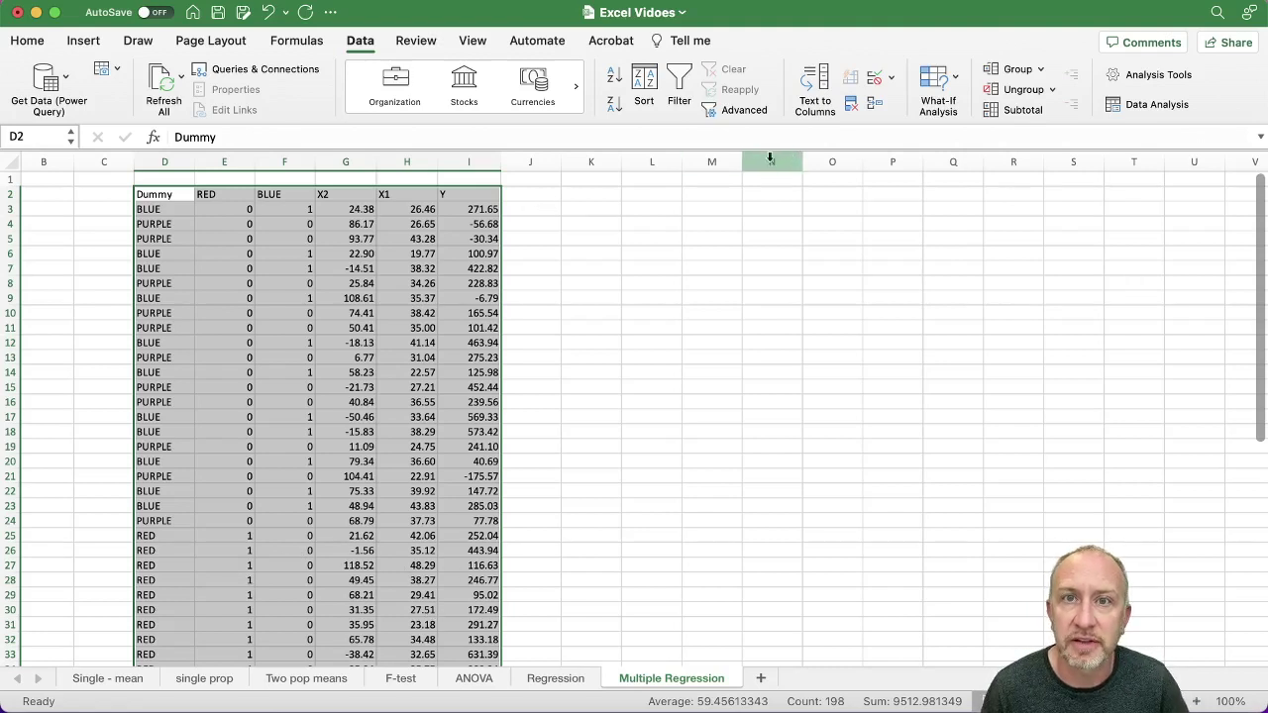
- Sort the same table by the BLUE column values from smallest to largest
{"action": "left_click", "coordinate": [651, 88]}
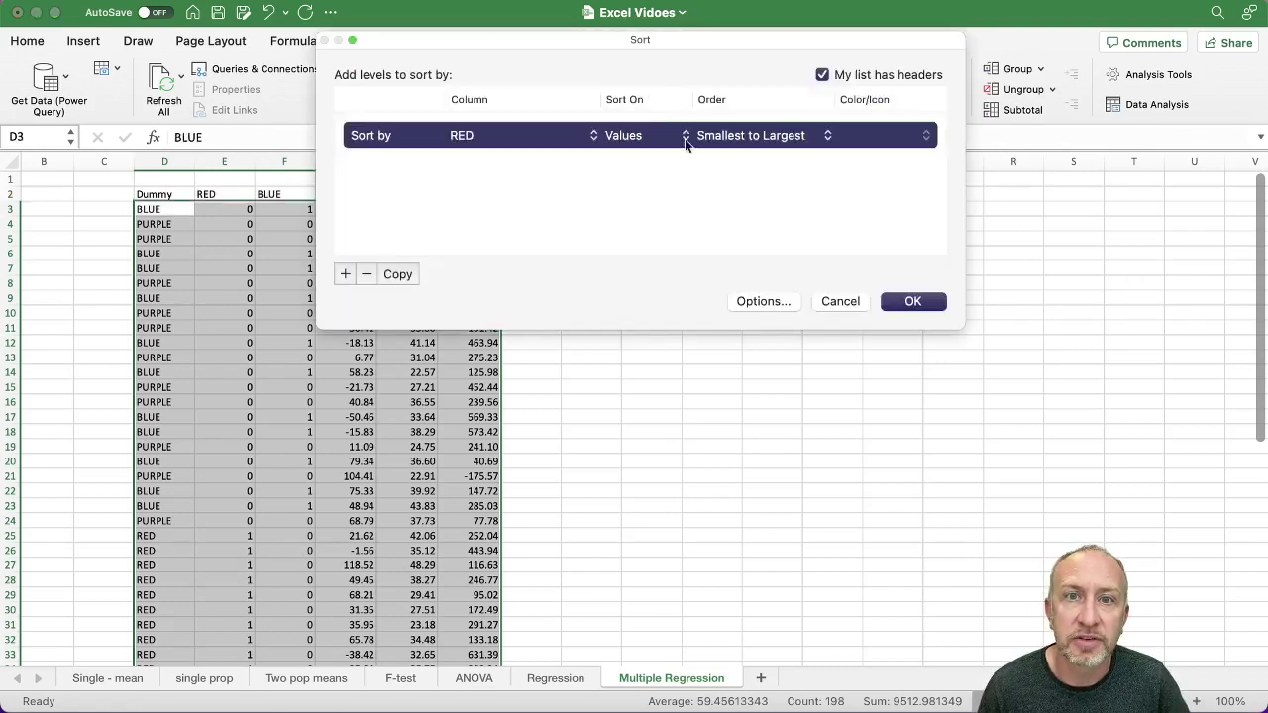
{"action": "left_click", "coordinate": [515, 136]}
{"action": "left_click", "coordinate": [504, 159]}
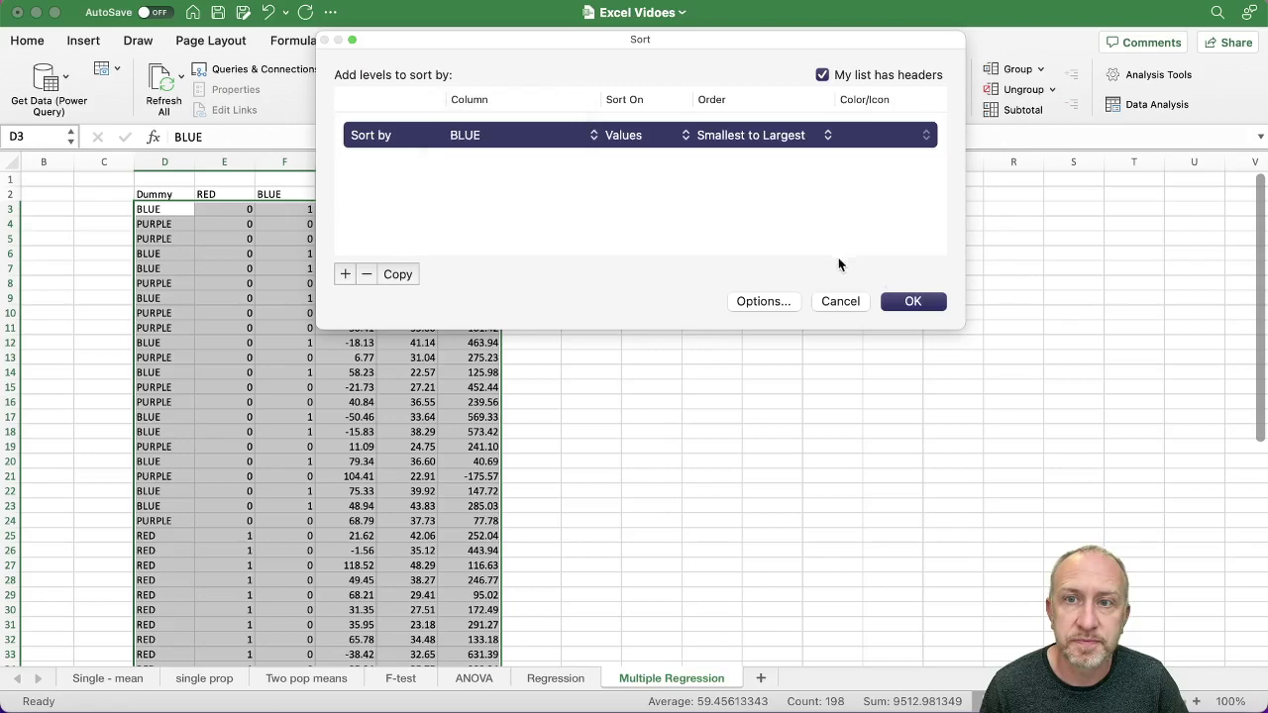
{"action": "left_click", "coordinate": [913, 302]}
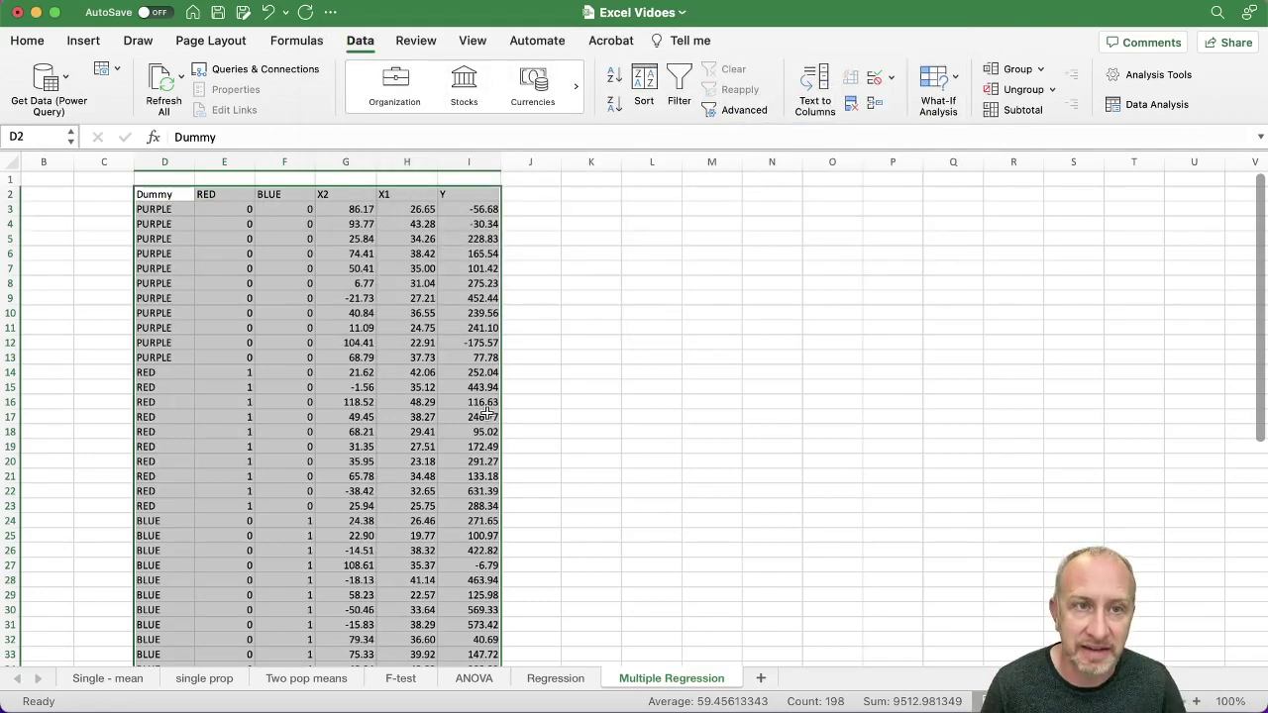
- Compare the sorted PURPLE, RED and BLUE row groups across D3:I34, including the RED dummy column E2:E34
{"action": "left_click", "coordinate": [156, 209]}
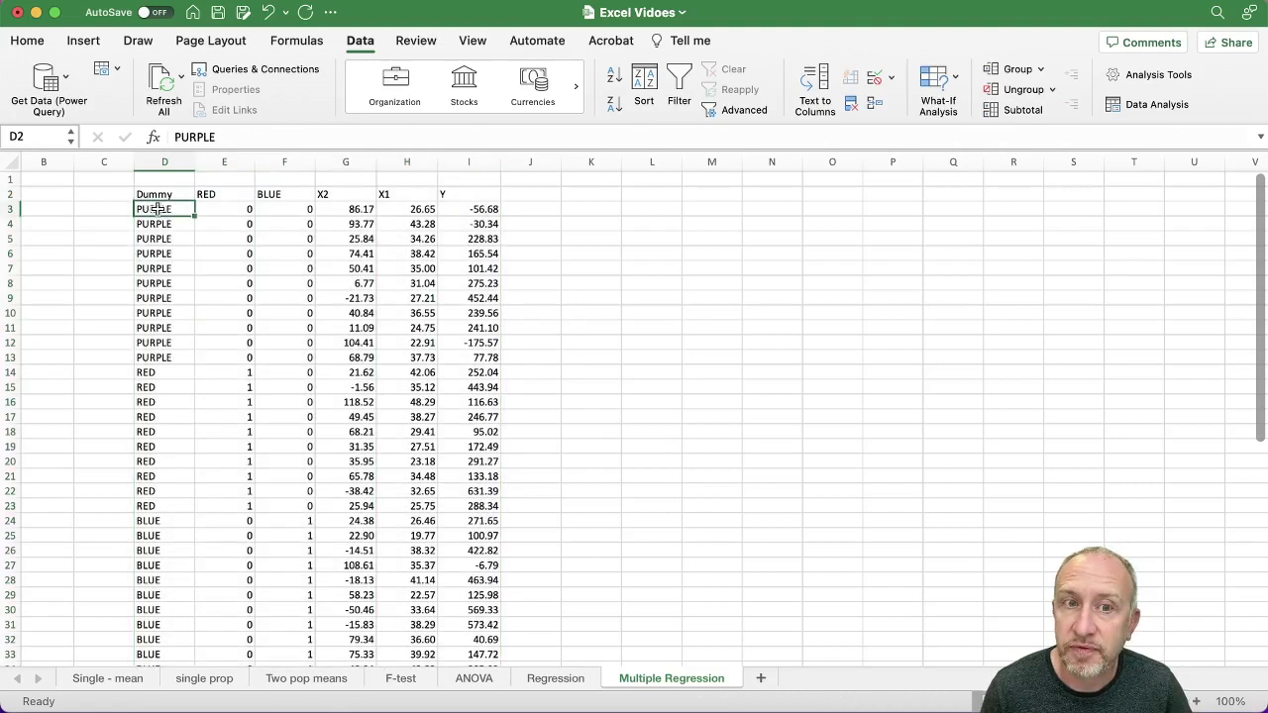
{"action": "left_click_drag", "start_coordinate": [156, 209], "coordinate": [447, 348]}
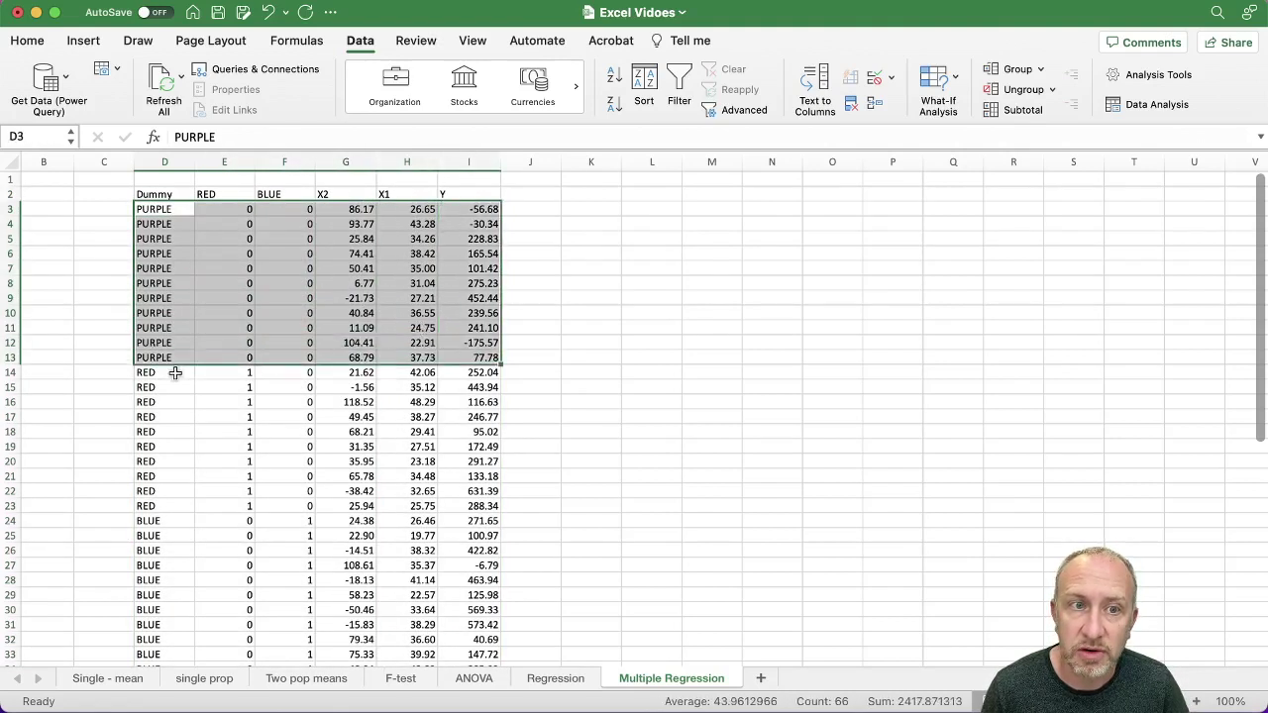
{"action": "left_click_drag", "start_coordinate": [173, 373], "coordinate": [464, 508]}
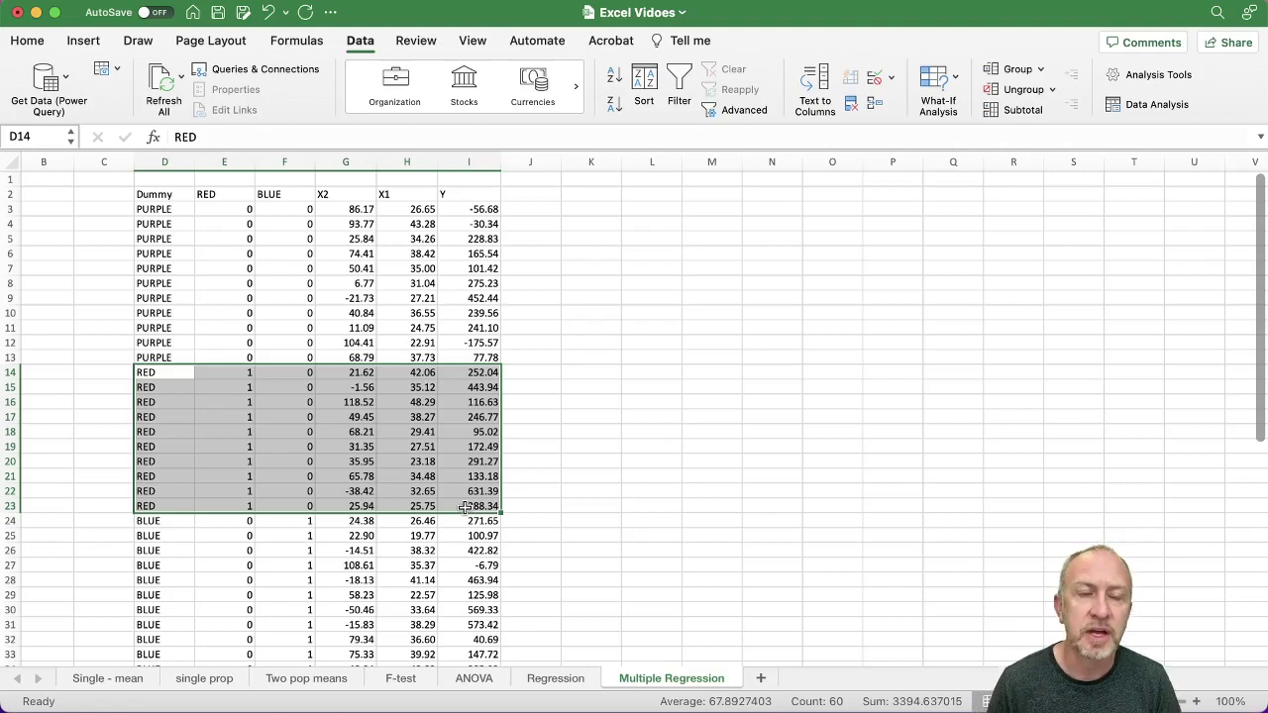
{"action": "left_click", "coordinate": [156, 209]}
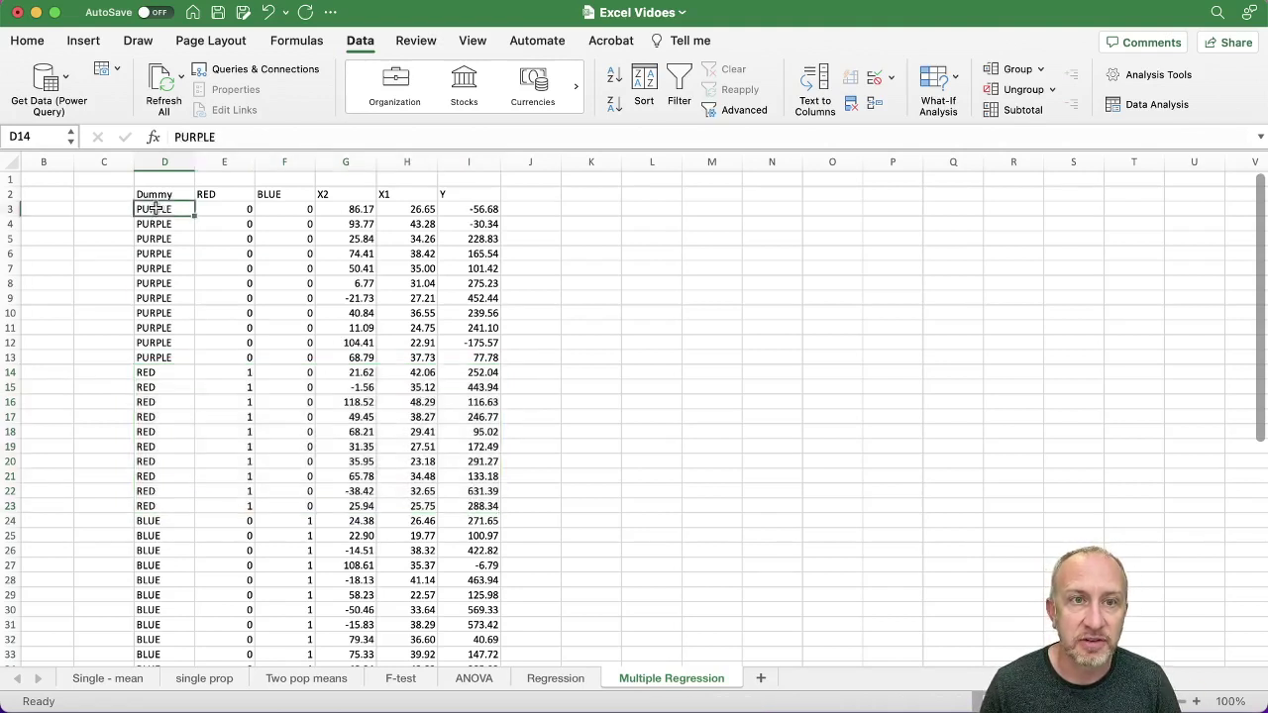
{"action": "left_click_drag", "start_coordinate": [156, 209], "coordinate": [456, 355]}
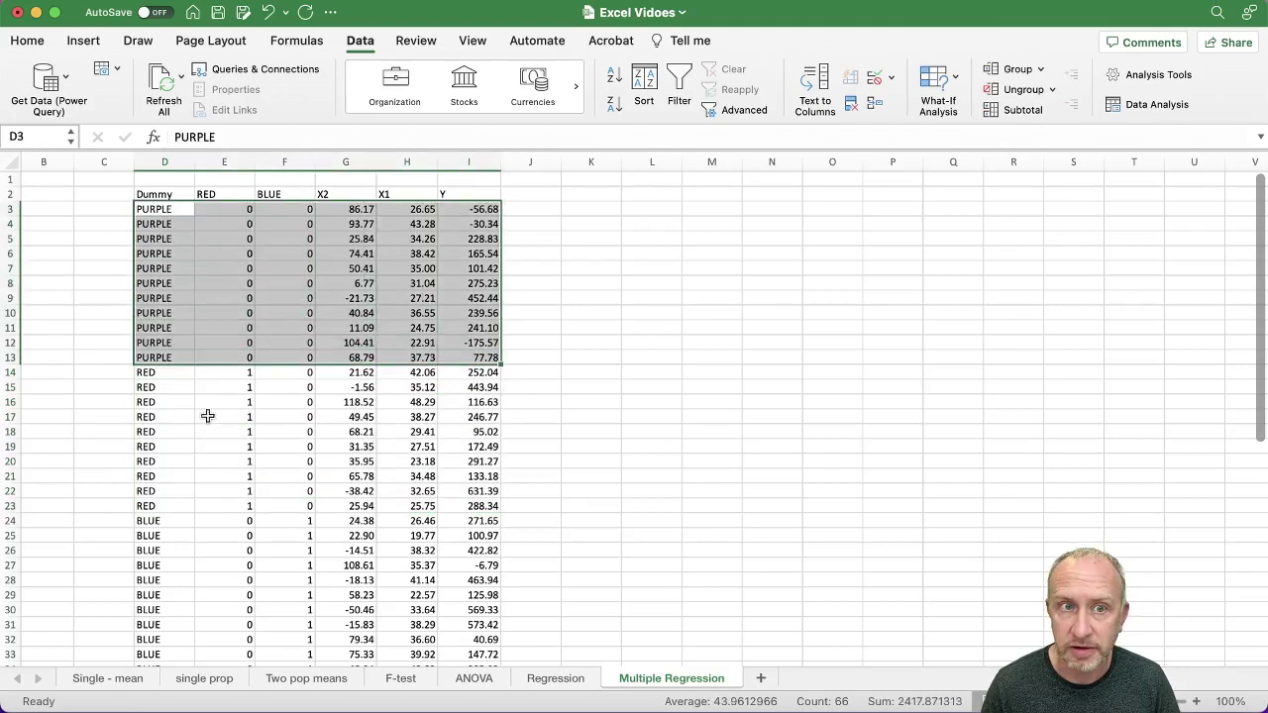
{"action": "left_click_drag", "start_coordinate": [176, 373], "coordinate": [433, 508]}
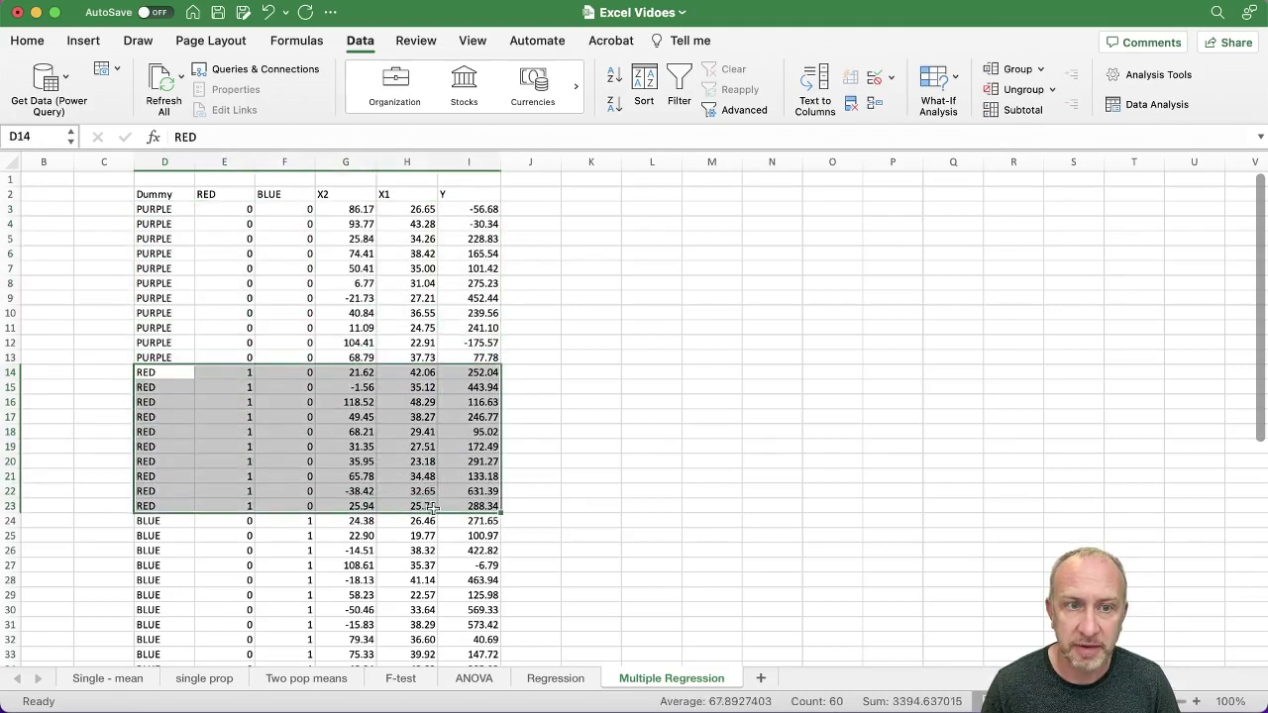
{"action": "left_click_drag", "start_coordinate": [186, 522], "coordinate": [475, 639]}
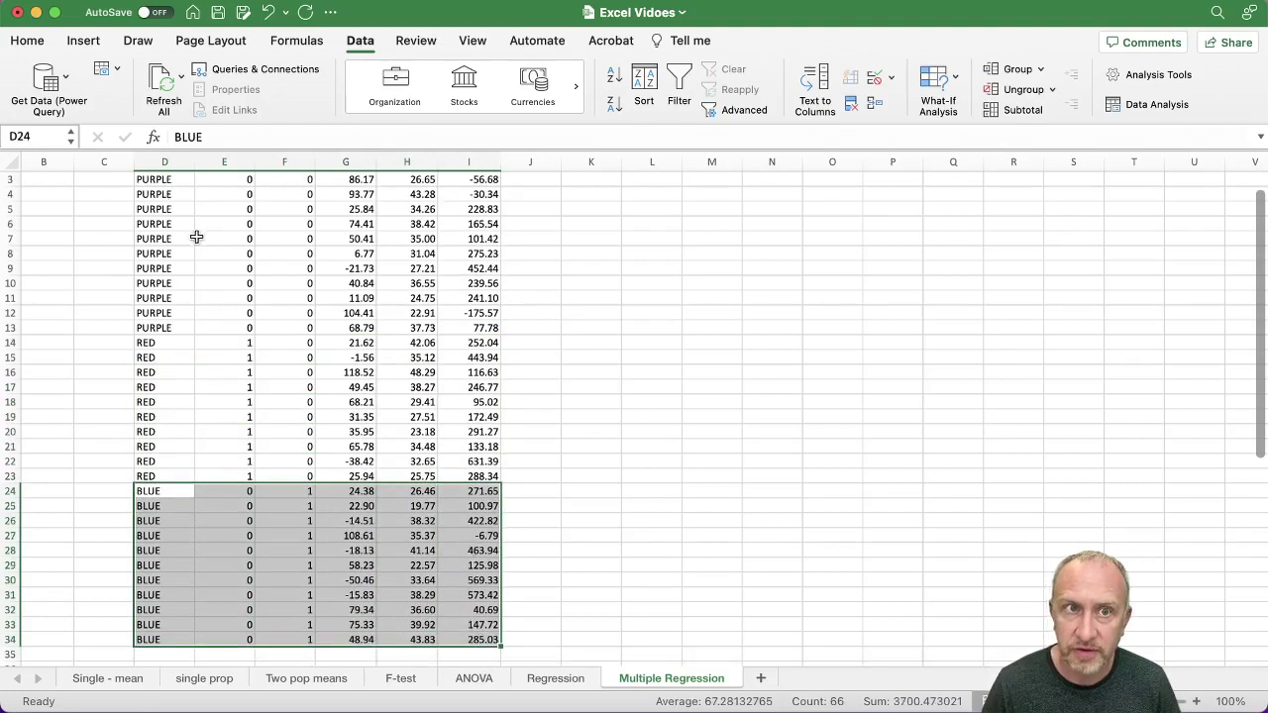
{"action": "left_click_drag", "start_coordinate": [174, 180], "coordinate": [473, 327]}
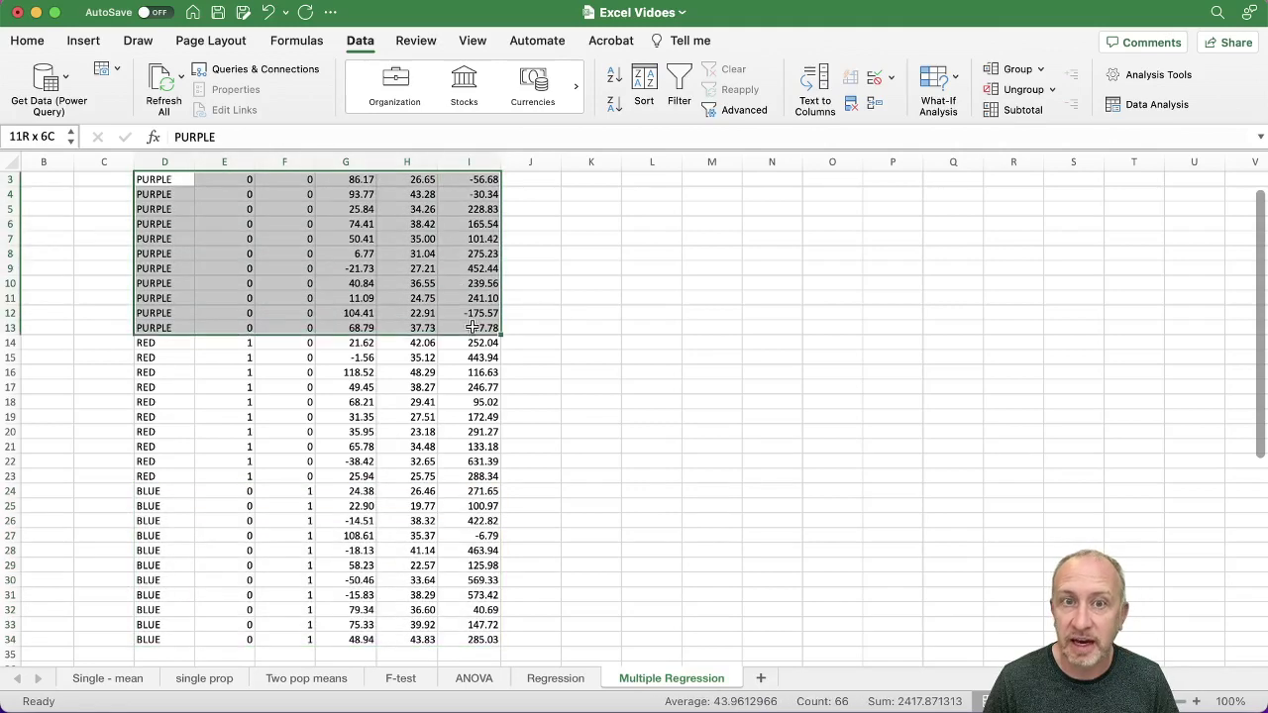
{"action": "scroll", "coordinate": [475, 313], "scroll_direction": "up", "scroll_amount": 2}
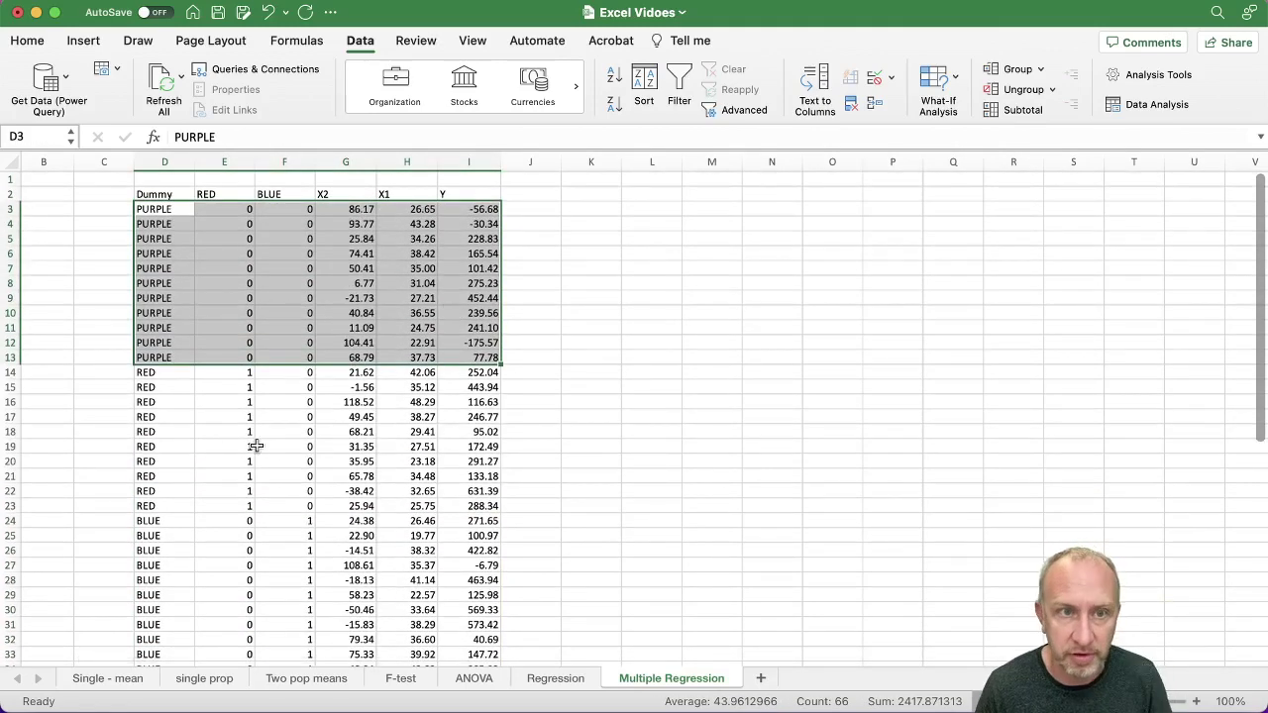
{"action": "left_click_drag", "start_coordinate": [168, 370], "coordinate": [453, 502]}
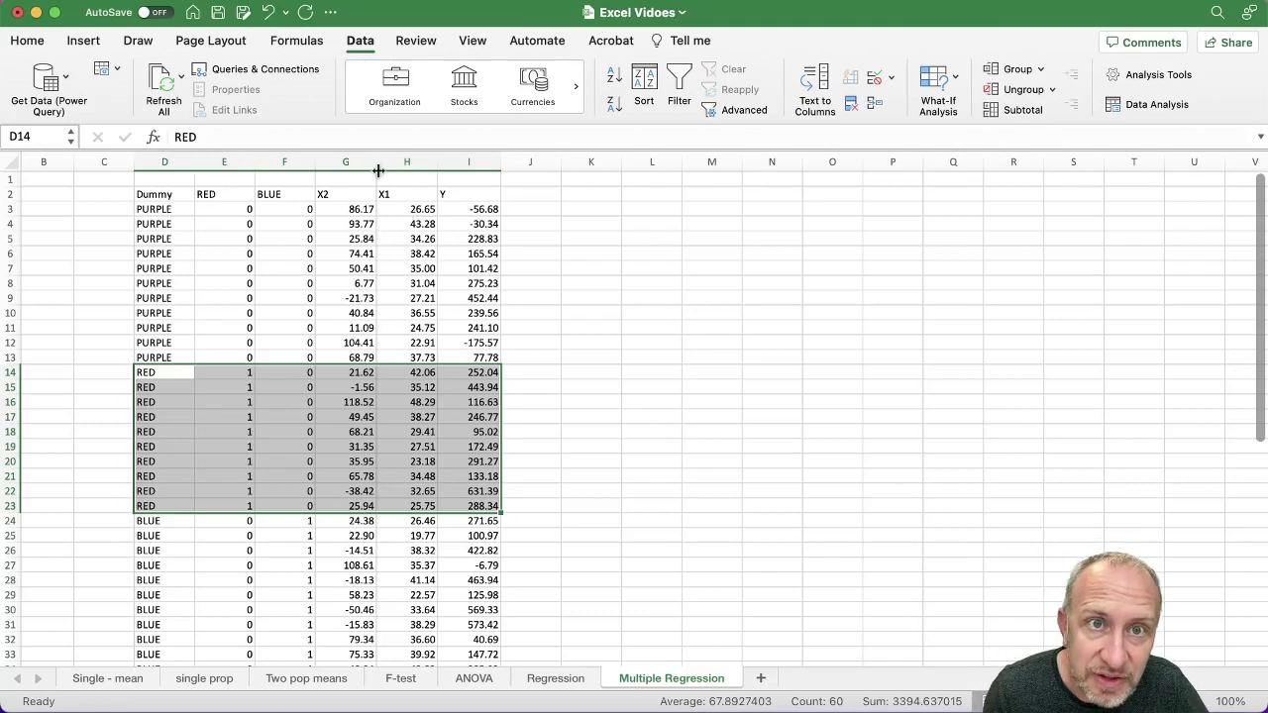
{"action": "left_click", "coordinate": [225, 195]}
{"action": "left_click_drag", "start_coordinate": [225, 195], "coordinate": [214, 662]}
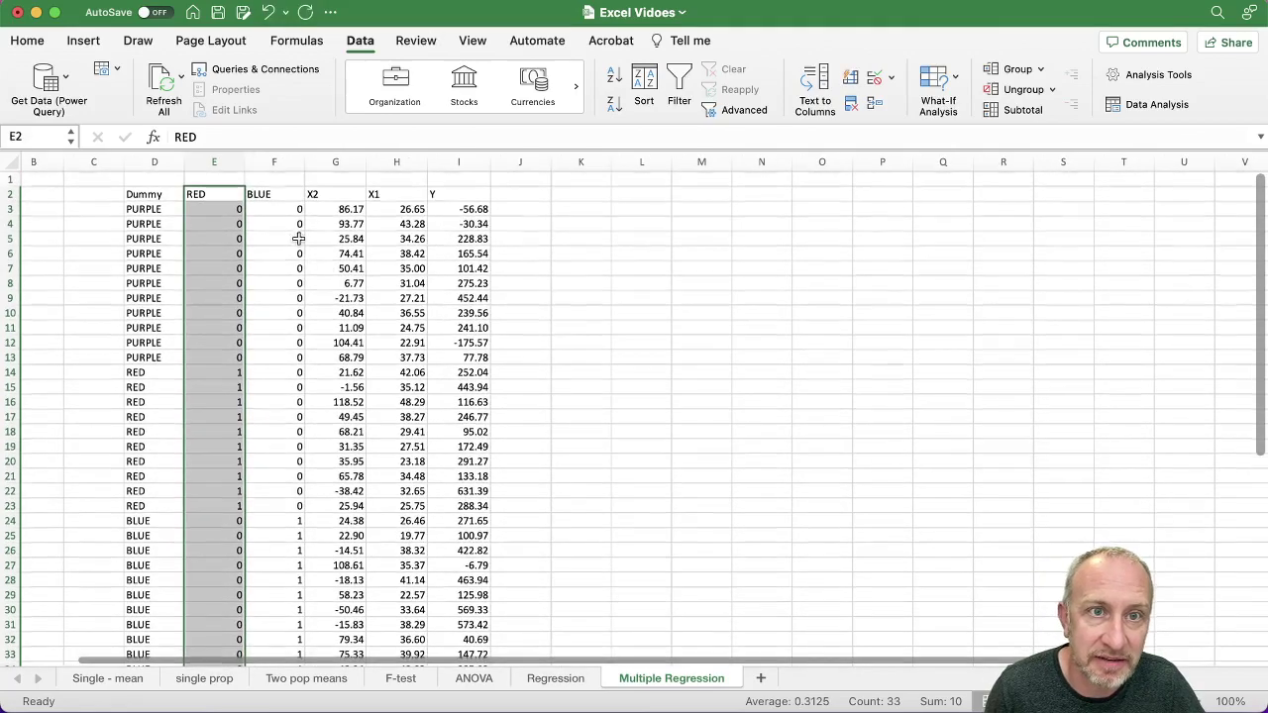
{"action": "left_click_drag", "start_coordinate": [333, 195], "coordinate": [323, 325]}
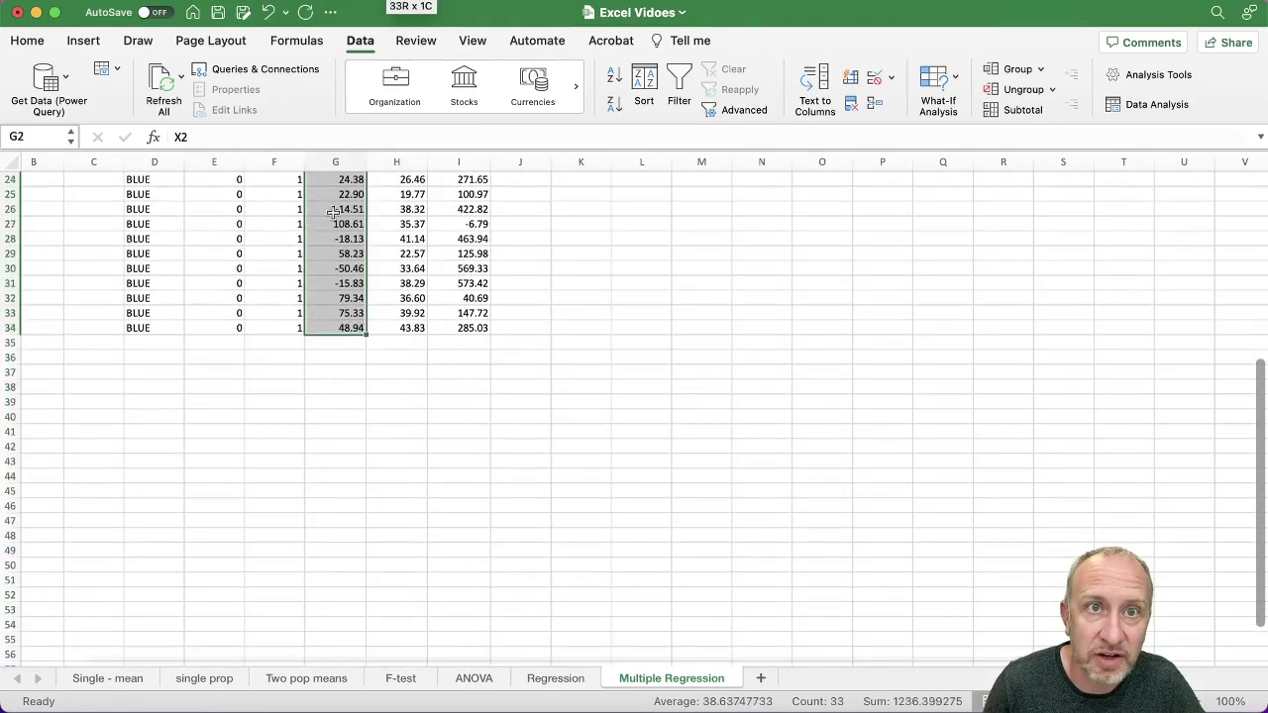
{"action": "left_click", "coordinate": [644, 84]}
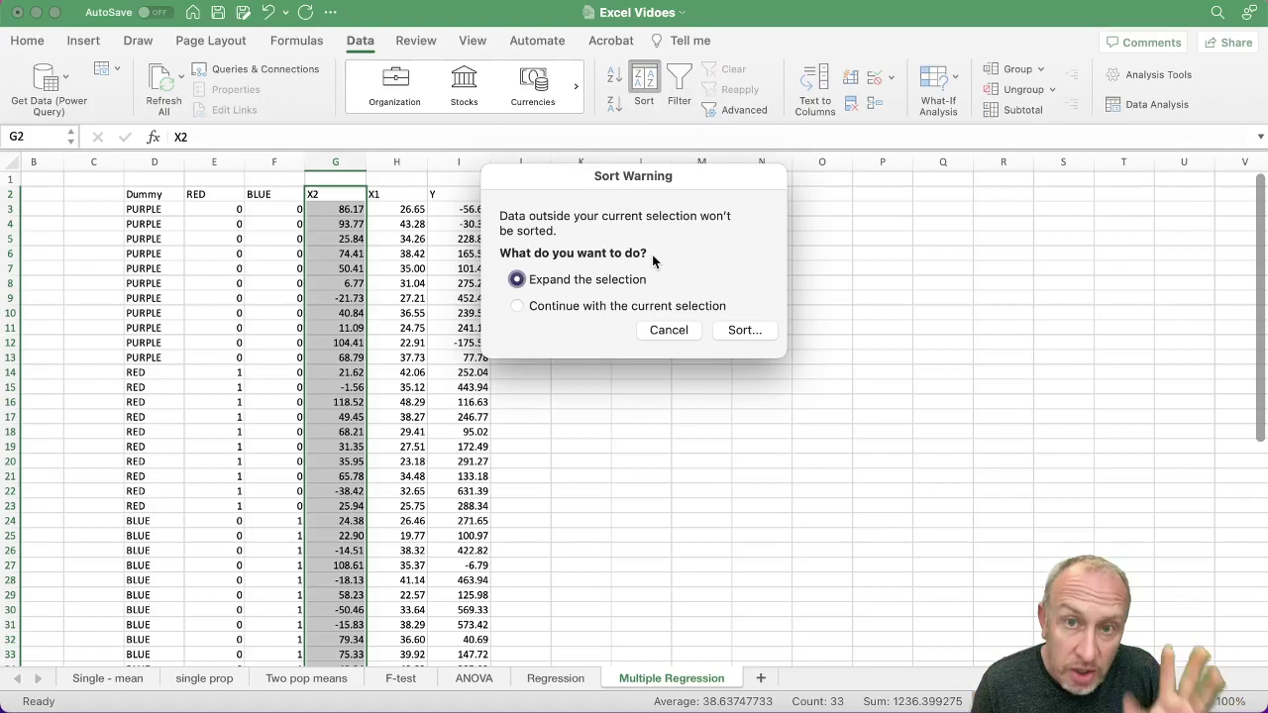
{"action": "left_click", "coordinate": [667, 331]}
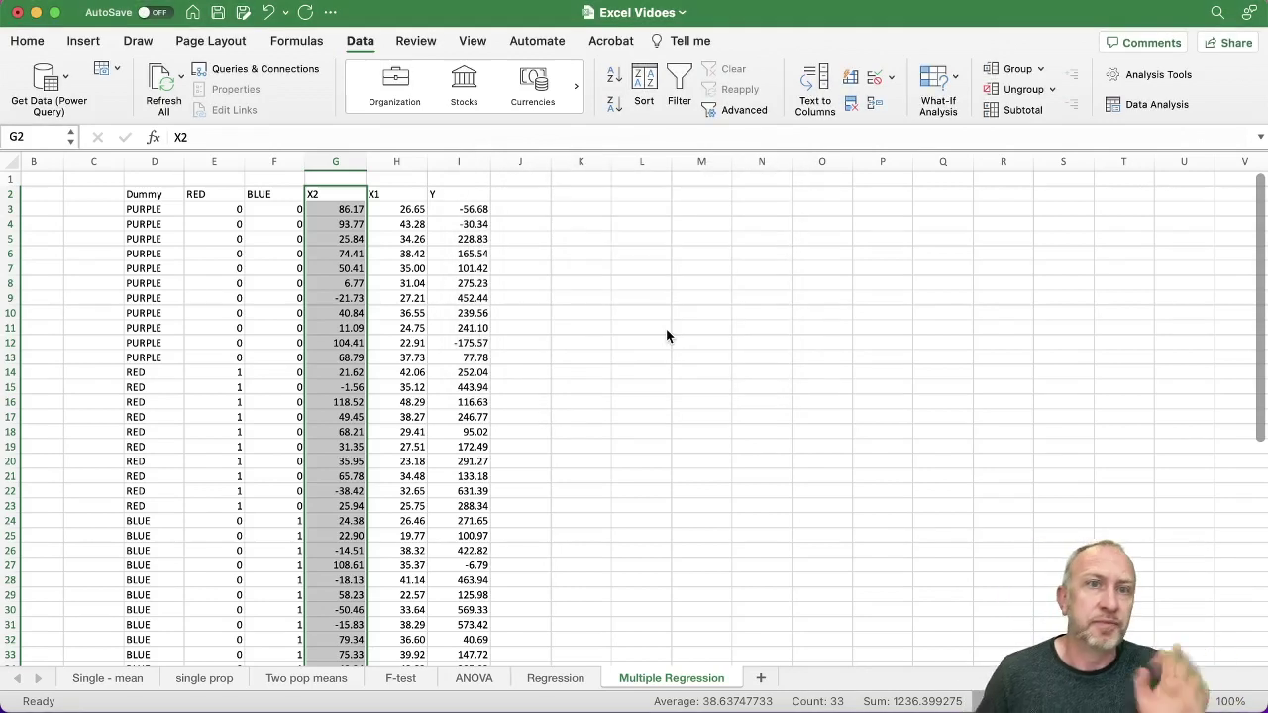
{"action": "left_click", "coordinate": [667, 329]}
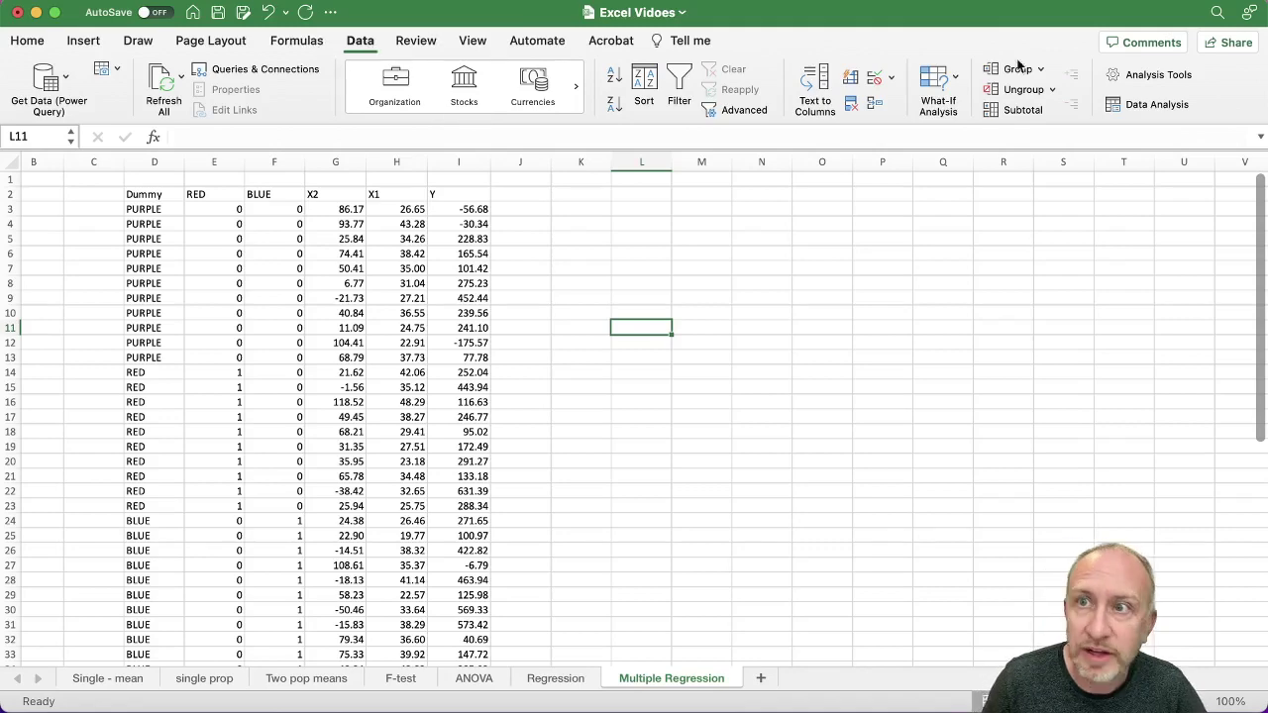
- Start the Regression analysis tool and clear its existing Y input, X input and output ranges
{"action": "left_click", "coordinate": [1159, 103]}
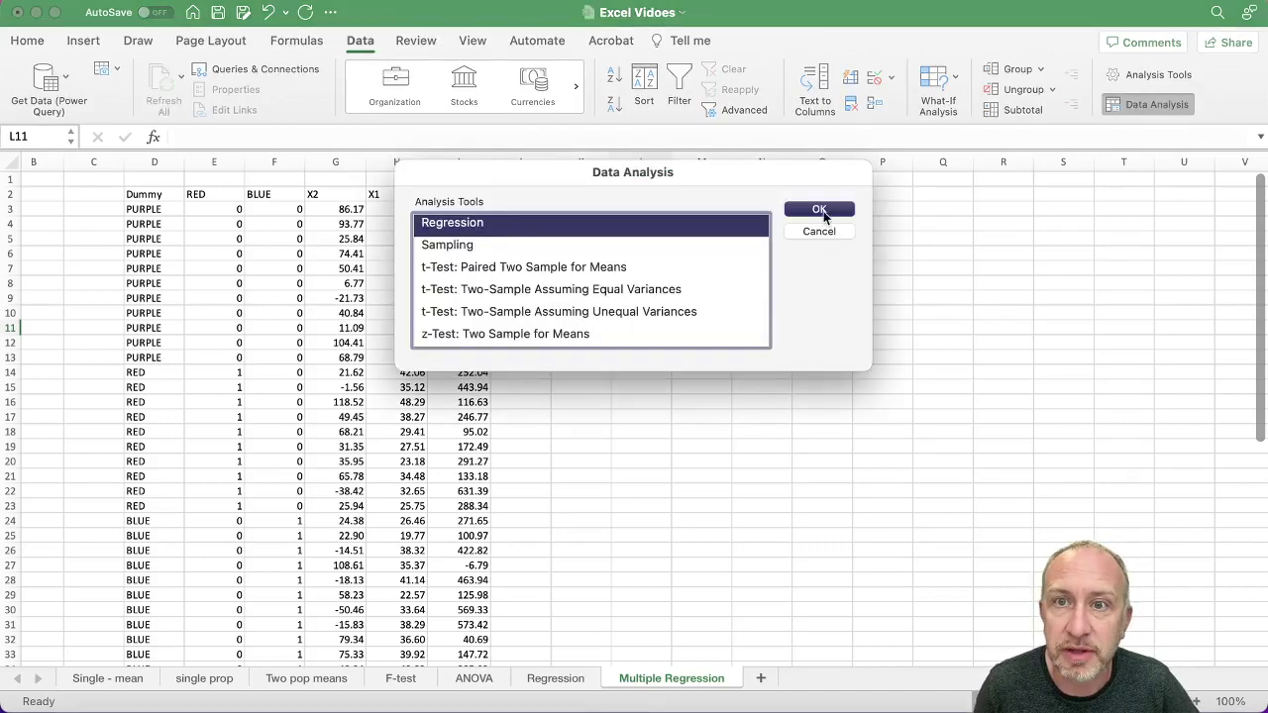
{"action": "left_click", "coordinate": [820, 210]}
{"action": "left_click", "coordinate": [703, 172]}
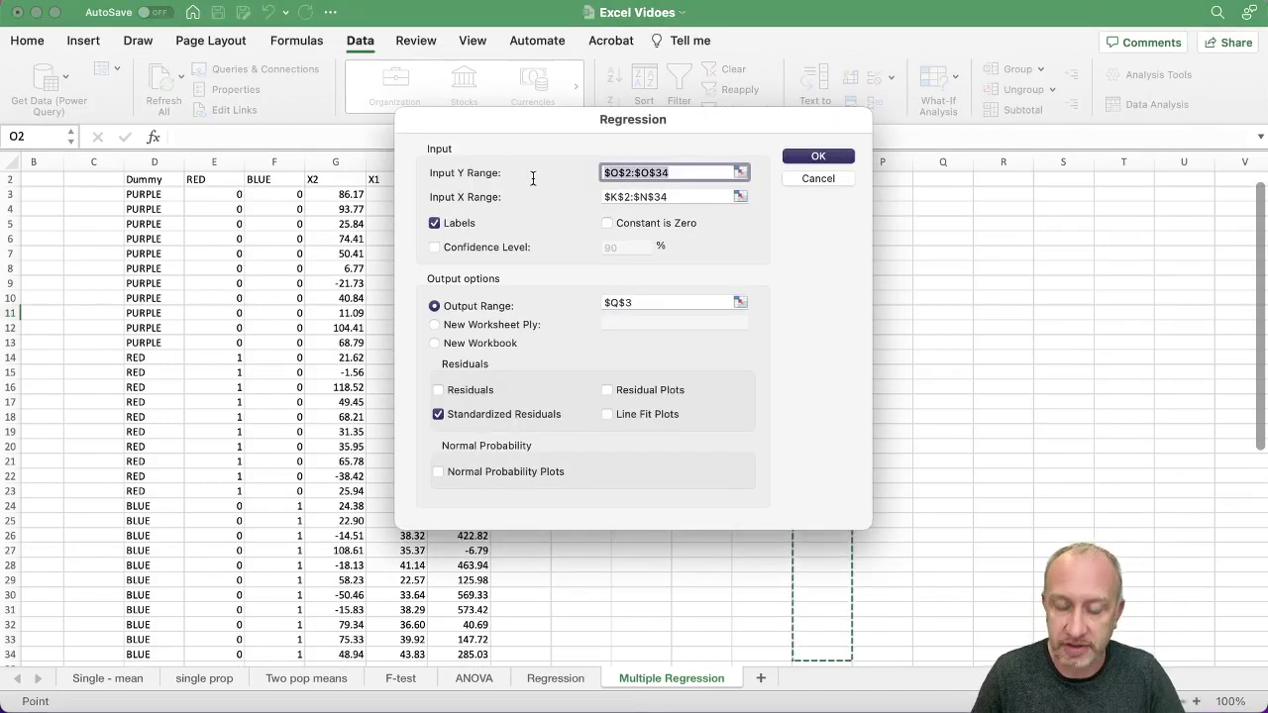
{"action": "key", "text": "BackSpace"}
{"action": "left_click", "coordinate": [691, 196]}
{"action": "key", "text": "BackSpace"}
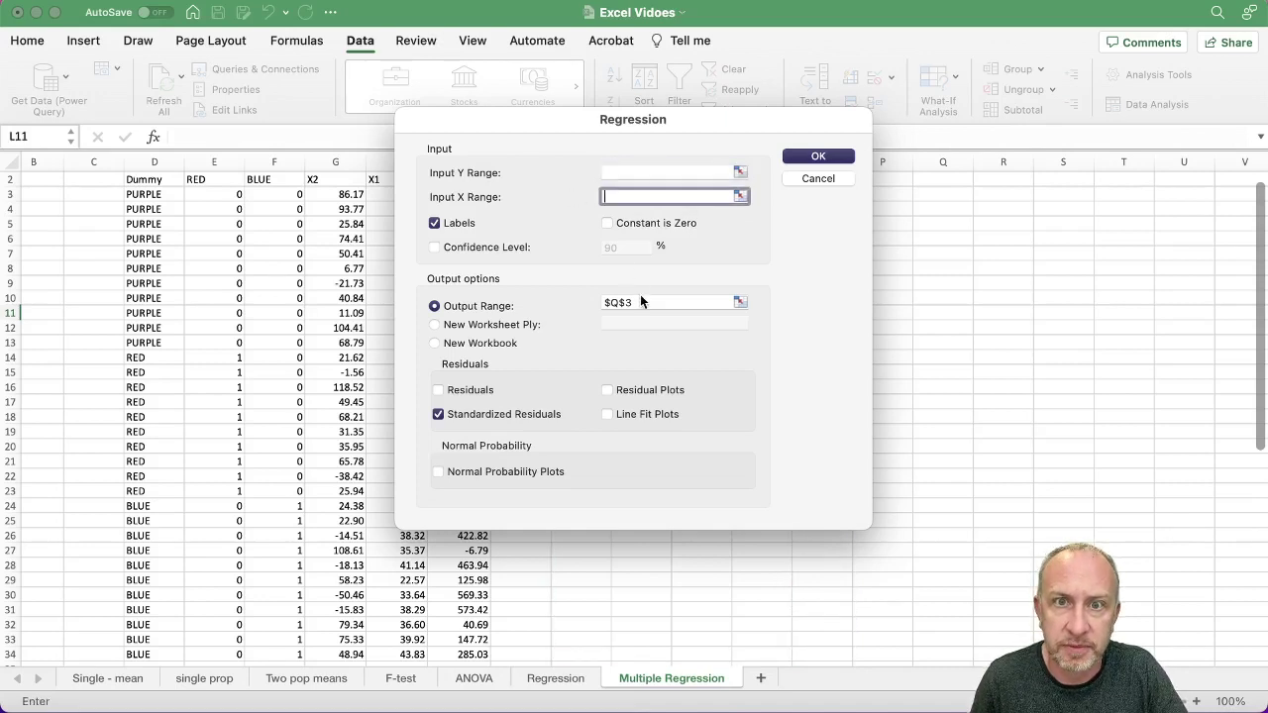
{"action": "left_click", "coordinate": [641, 300]}
{"action": "key", "text": "BackSpace"}
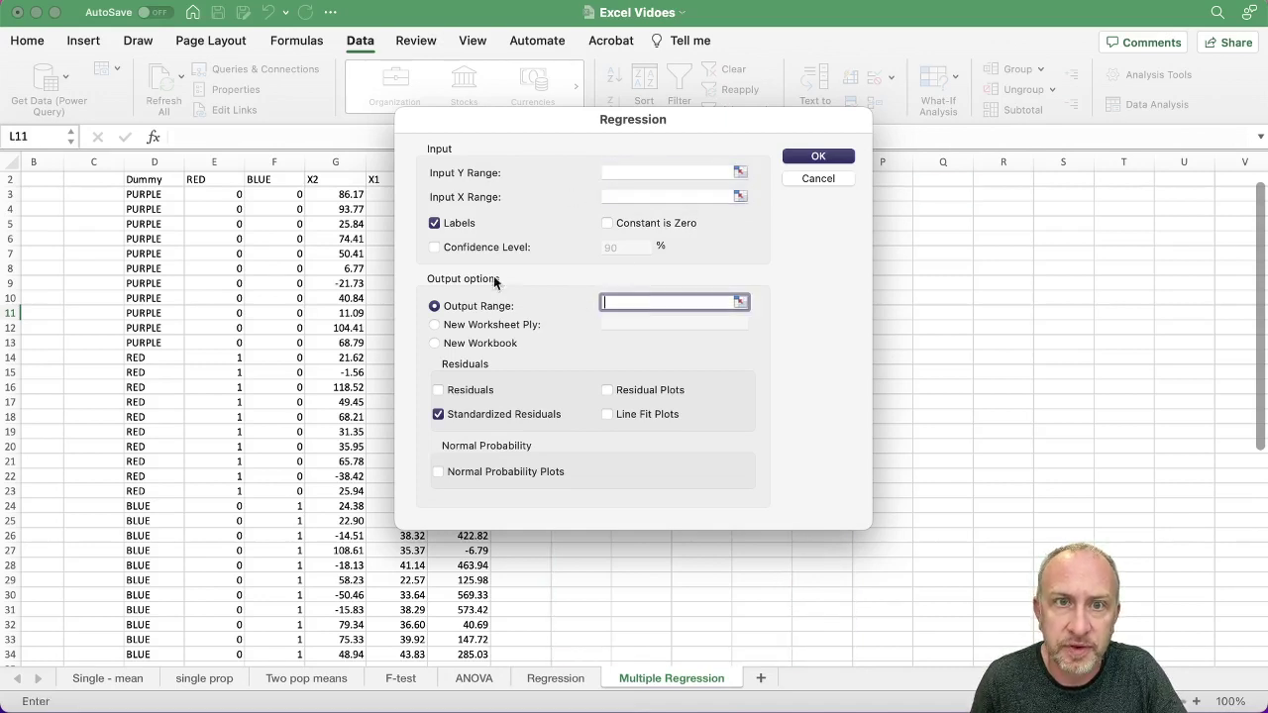
- Set the regression's Y input range to the Y column, I2:I34, including its header
{"action": "left_click", "coordinate": [740, 172]}
{"action": "left_click", "coordinate": [475, 183]}
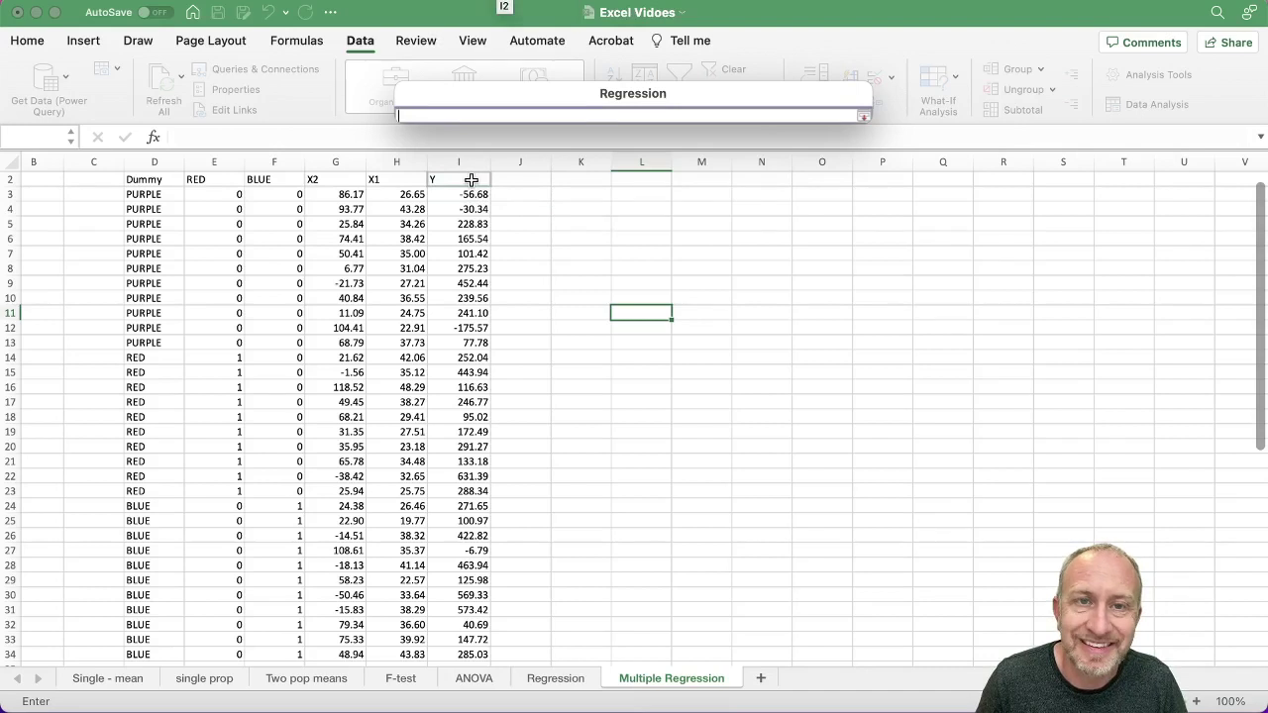
{"action": "left_click_drag", "start_coordinate": [472, 179], "coordinate": [460, 580]}
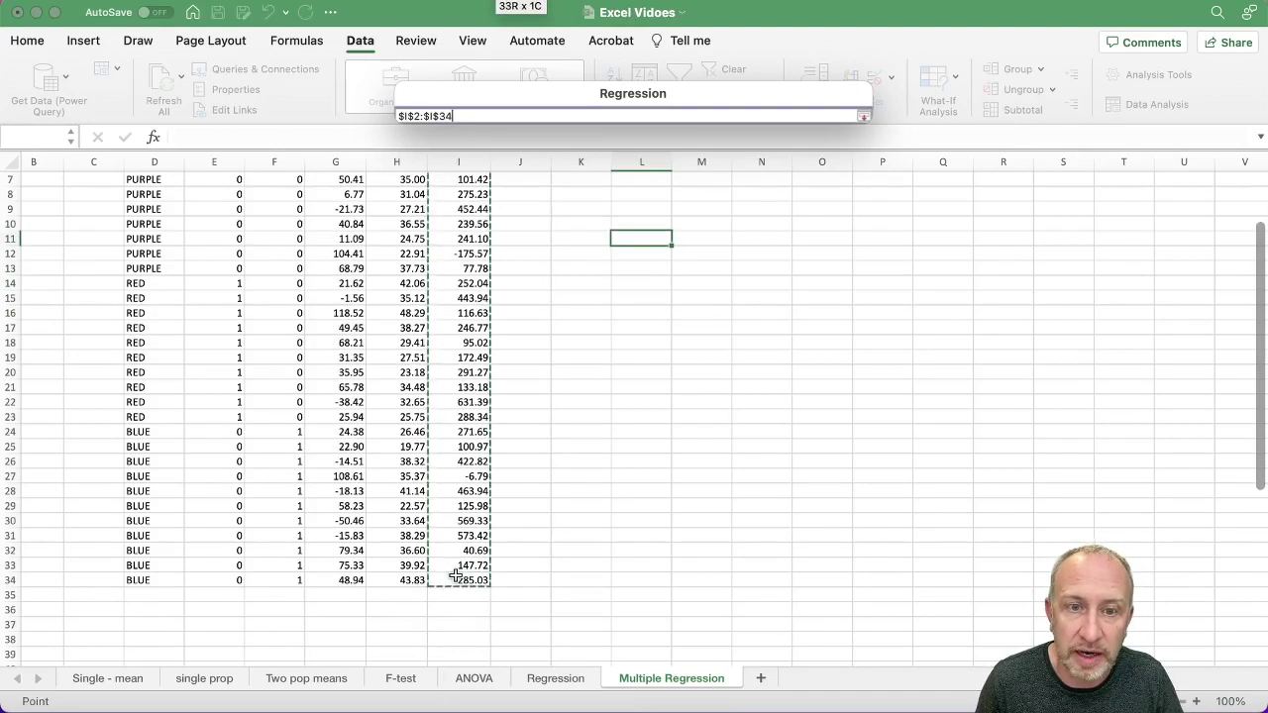
{"action": "left_click", "coordinate": [863, 118]}
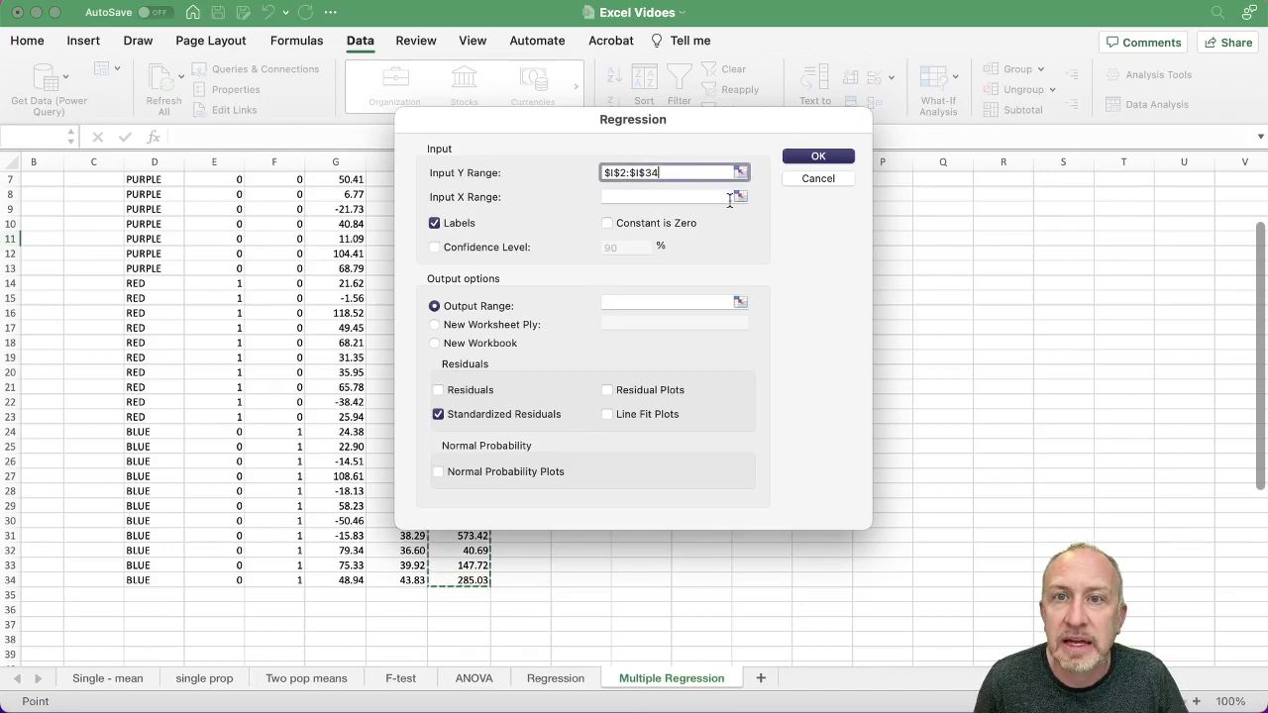
- Set the regression's X input range to the X1 column, H2:H34, with the Labels option enabled
{"action": "left_click", "coordinate": [739, 198]}
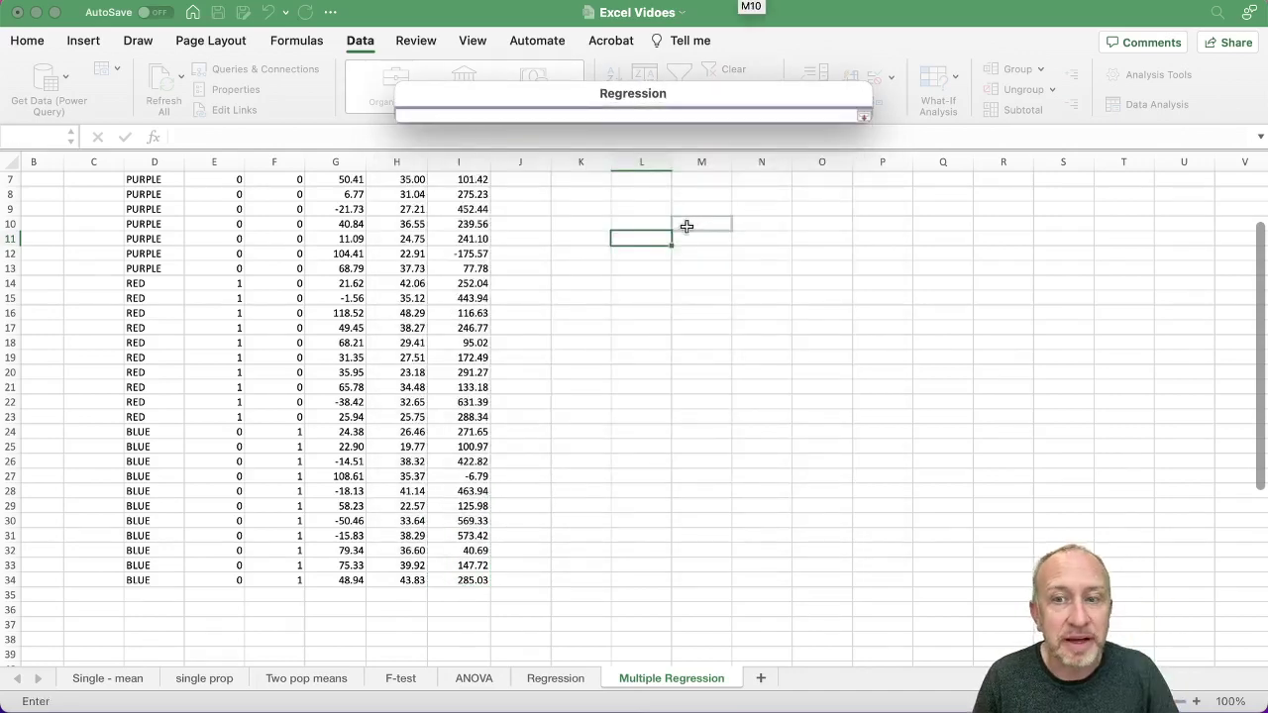
{"action": "scroll", "coordinate": [688, 224], "scroll_direction": "up", "scroll_amount": 3}
{"action": "left_click", "coordinate": [398, 197]}
{"action": "left_click_drag", "start_coordinate": [398, 197], "coordinate": [369, 642]}
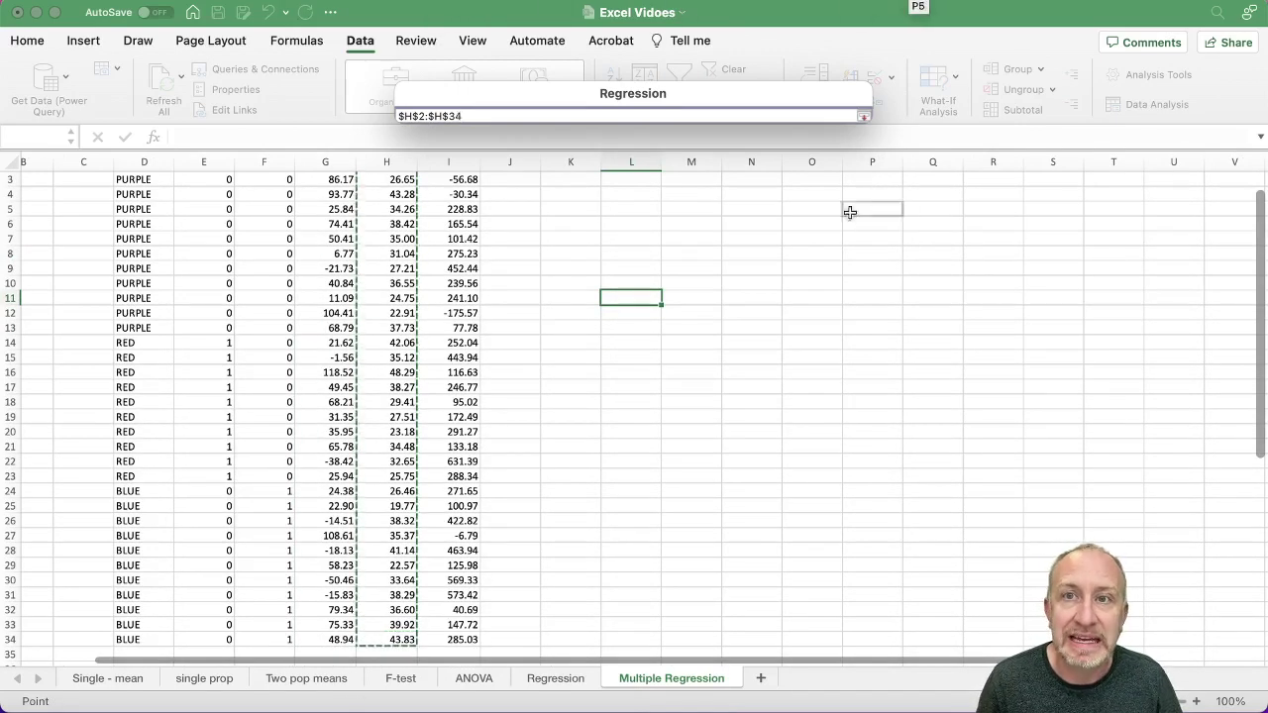
{"action": "left_click", "coordinate": [865, 116]}
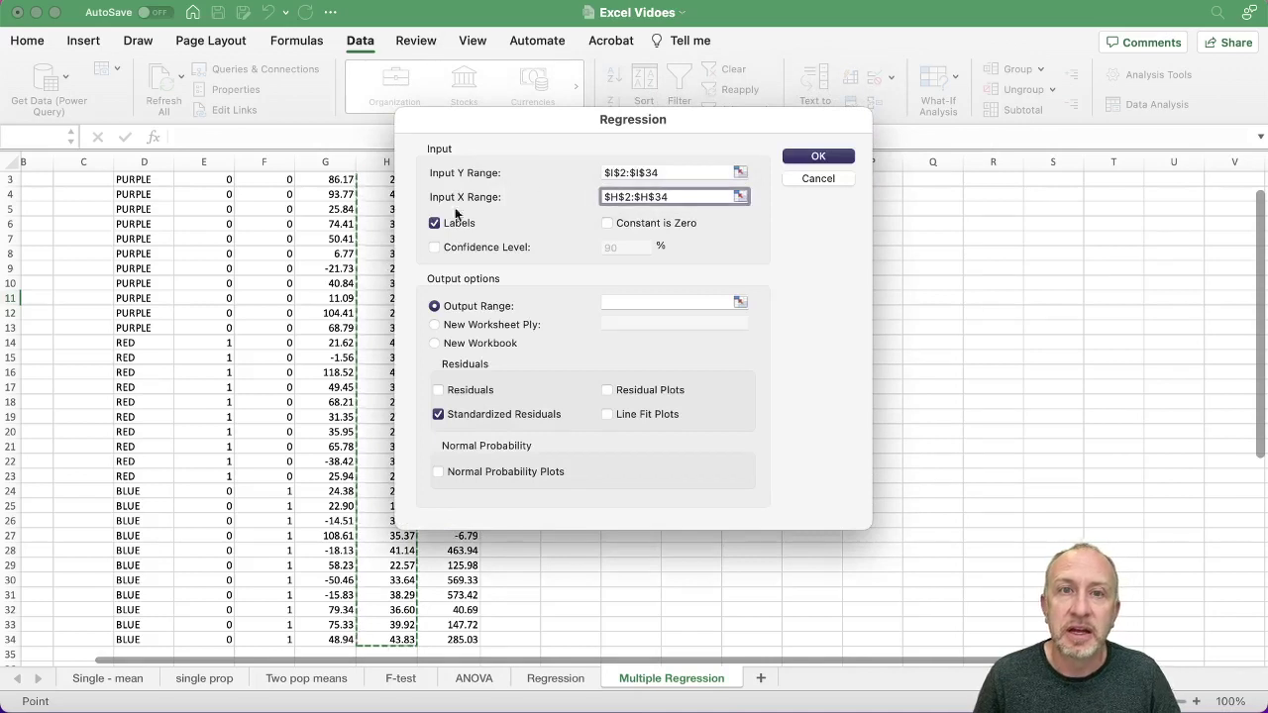
{"action": "left_click", "coordinate": [437, 223]}
{"action": "left_click", "coordinate": [441, 228]}
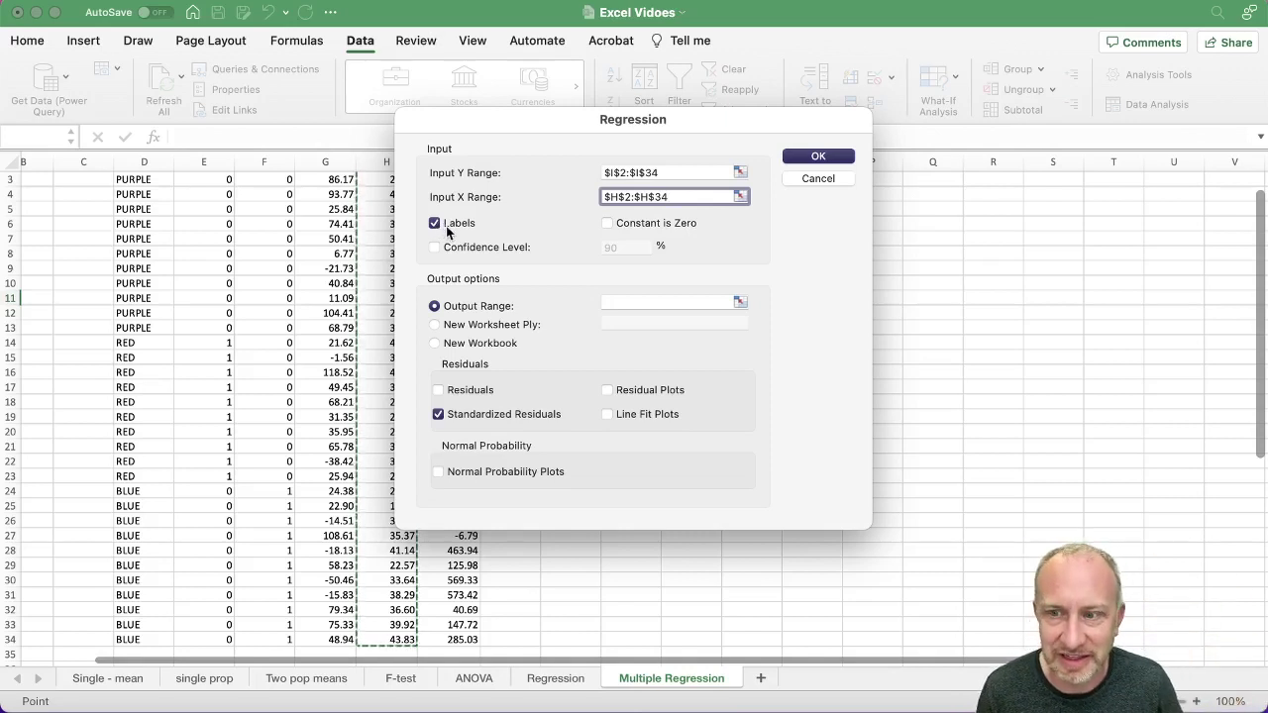
- Set the output range to L2 and run the simple regression with standardized residuals
{"action": "left_click", "coordinate": [611, 303]}
{"action": "left_click_drag", "start_coordinate": [714, 136], "coordinate": [398, 176]}
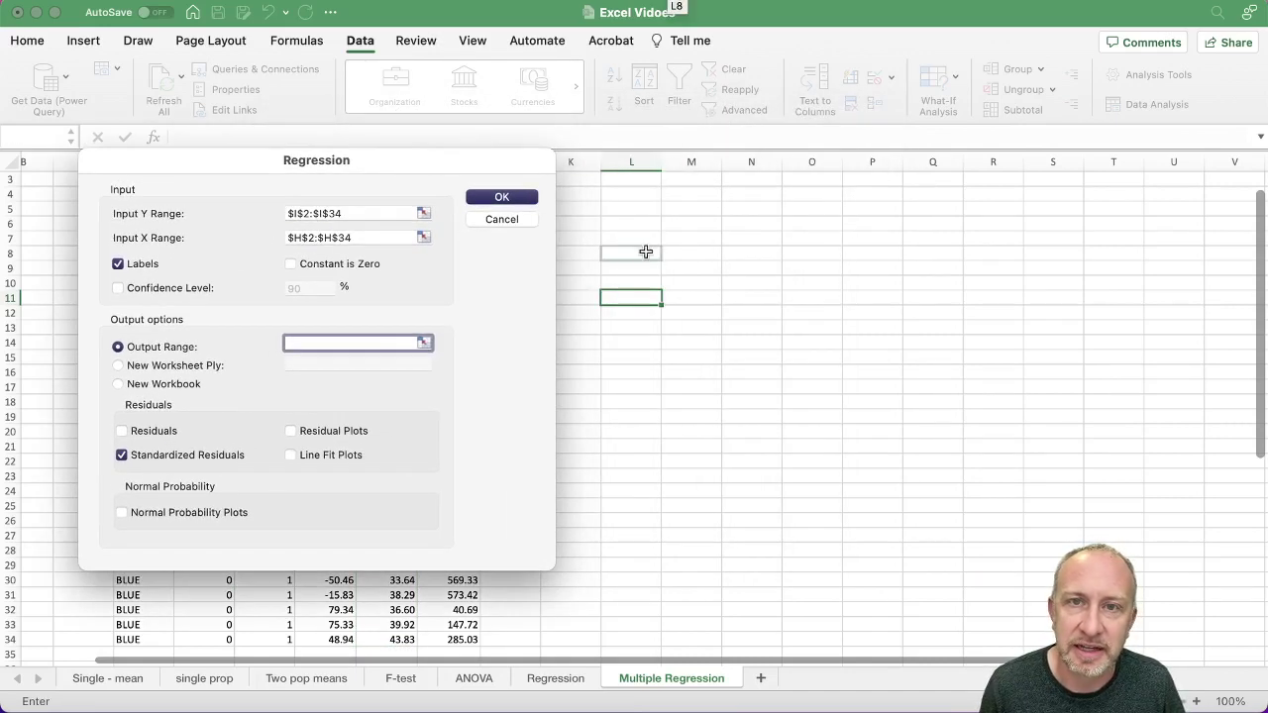
{"action": "scroll", "coordinate": [734, 256], "scroll_direction": "up", "scroll_amount": 1}
{"action": "left_click", "coordinate": [631, 195]}
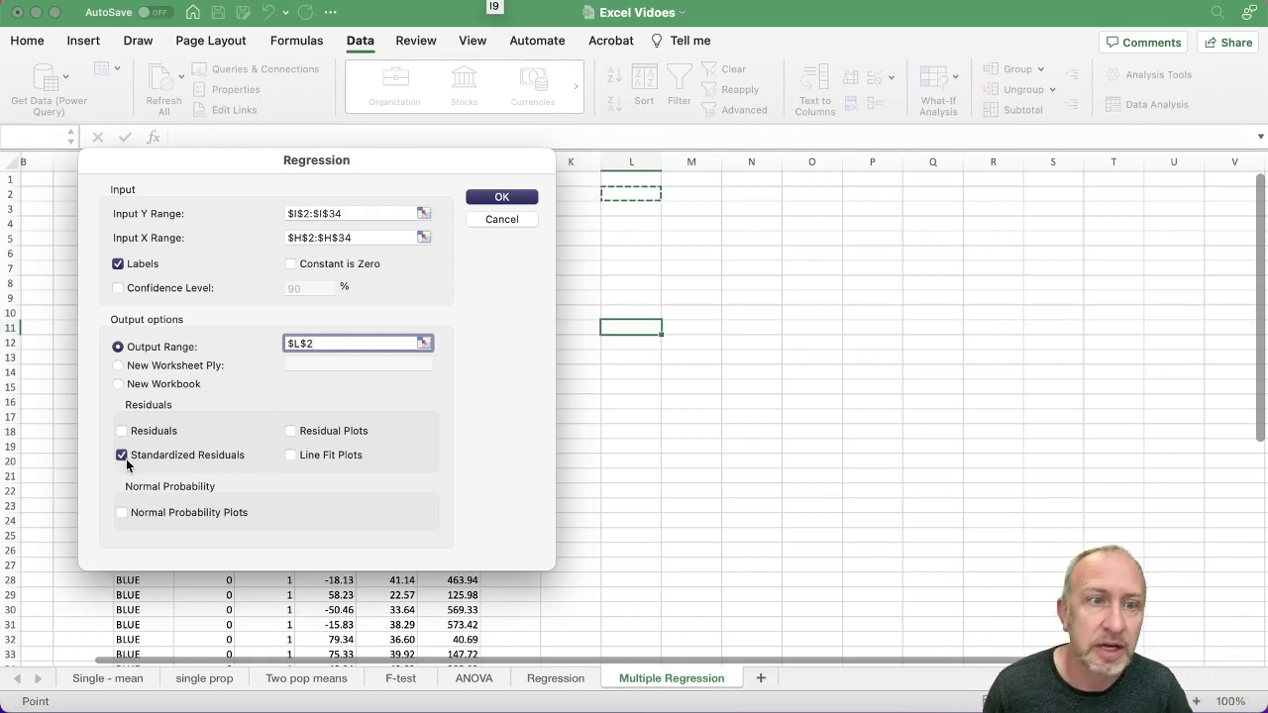
{"action": "left_click", "coordinate": [516, 201]}
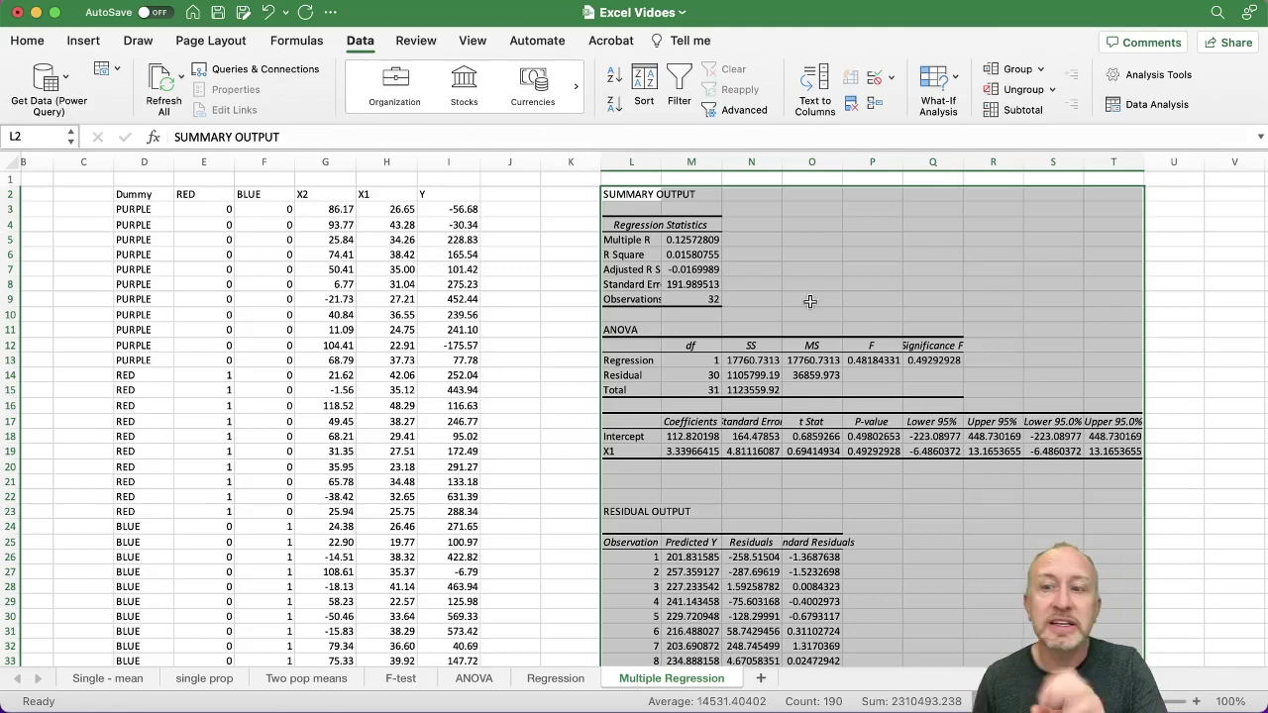
{"action": "left_click", "coordinate": [1135, 106]}
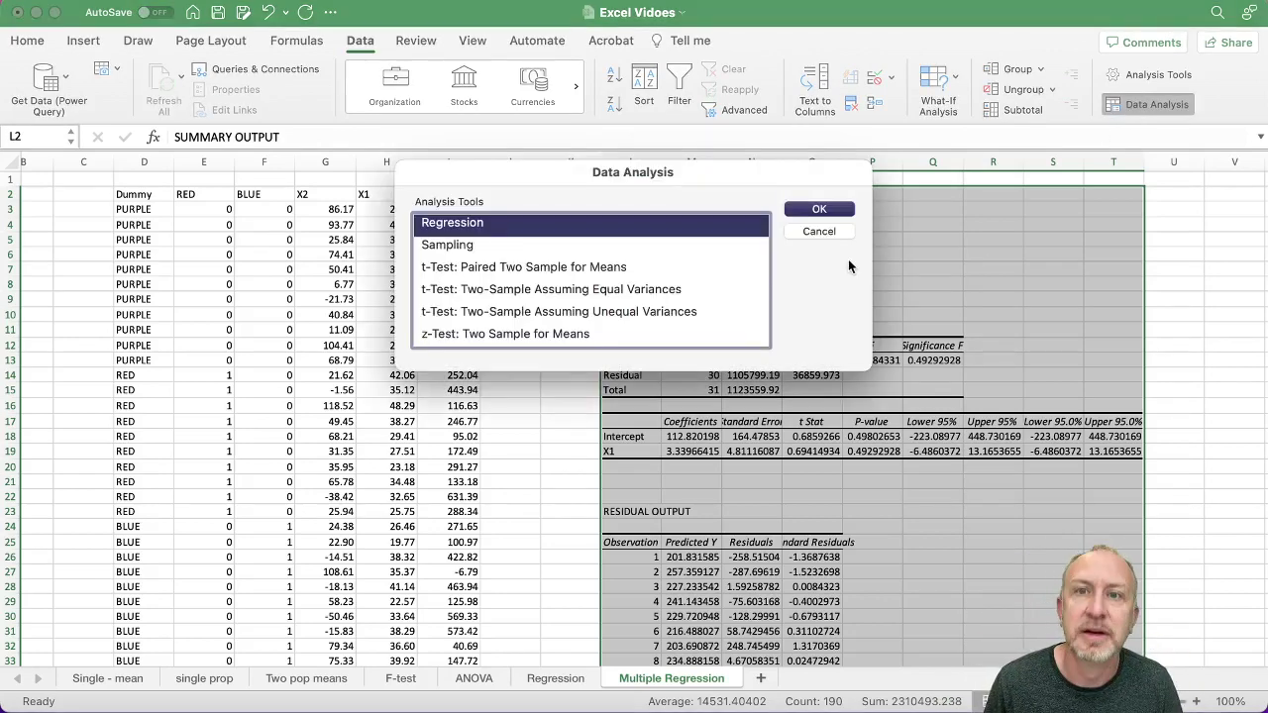
{"action": "left_click", "coordinate": [841, 209]}
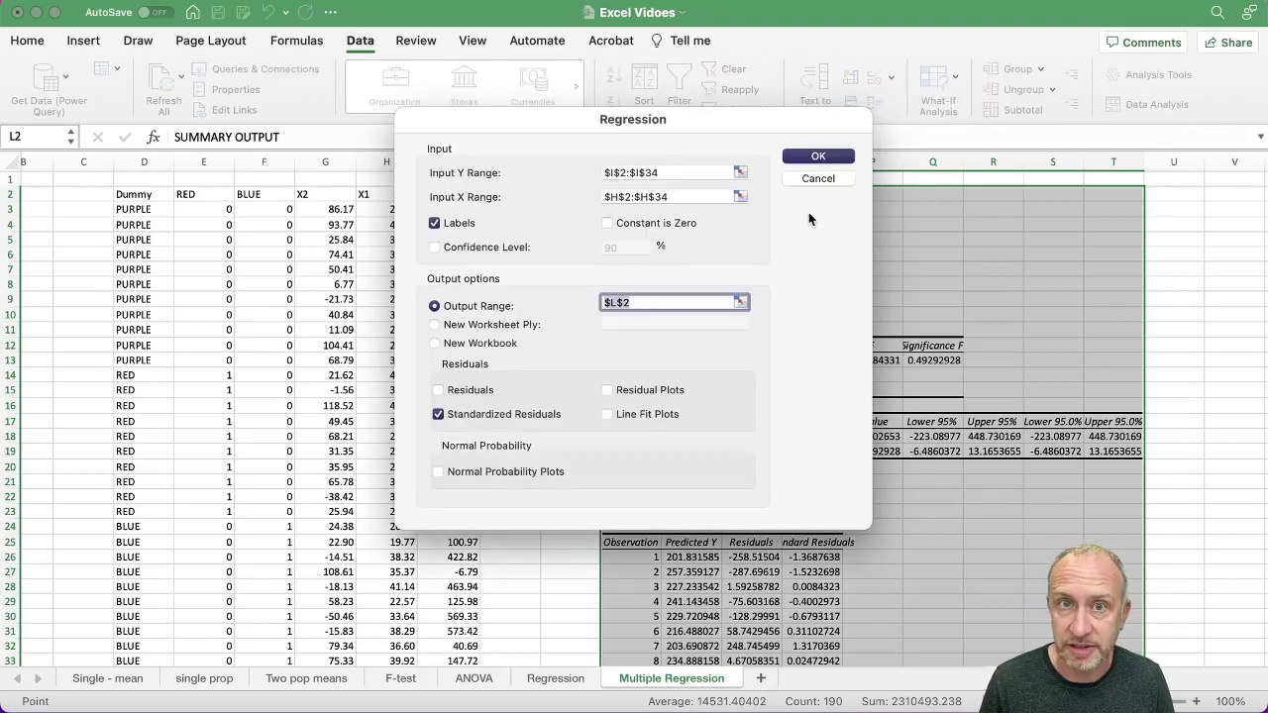
{"action": "left_click", "coordinate": [740, 172]}
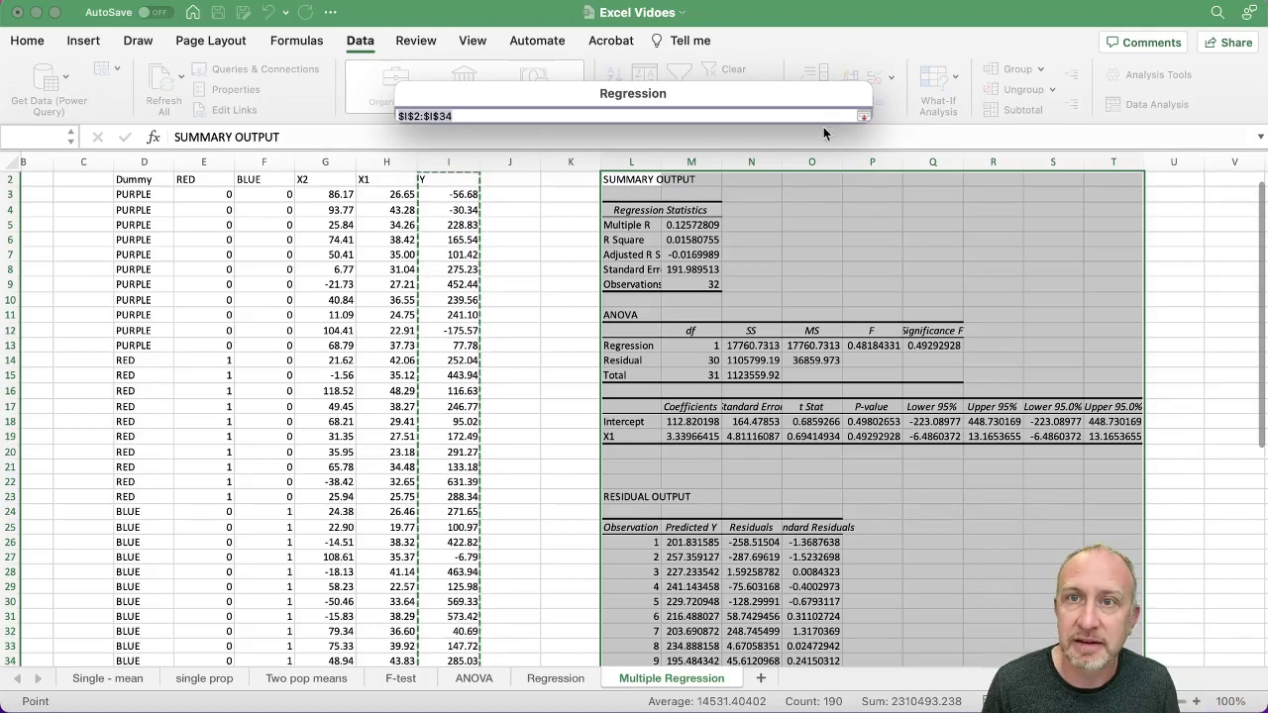
{"action": "left_click", "coordinate": [864, 115]}
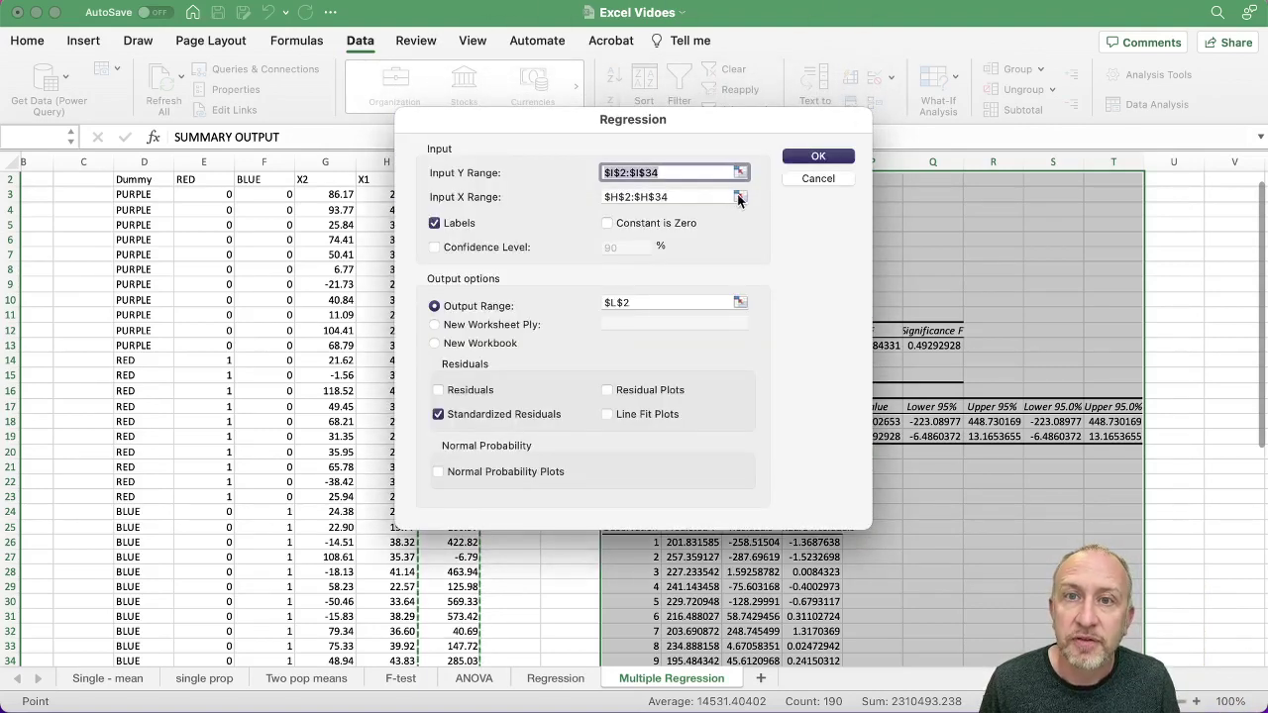
{"action": "left_click", "coordinate": [740, 195]}
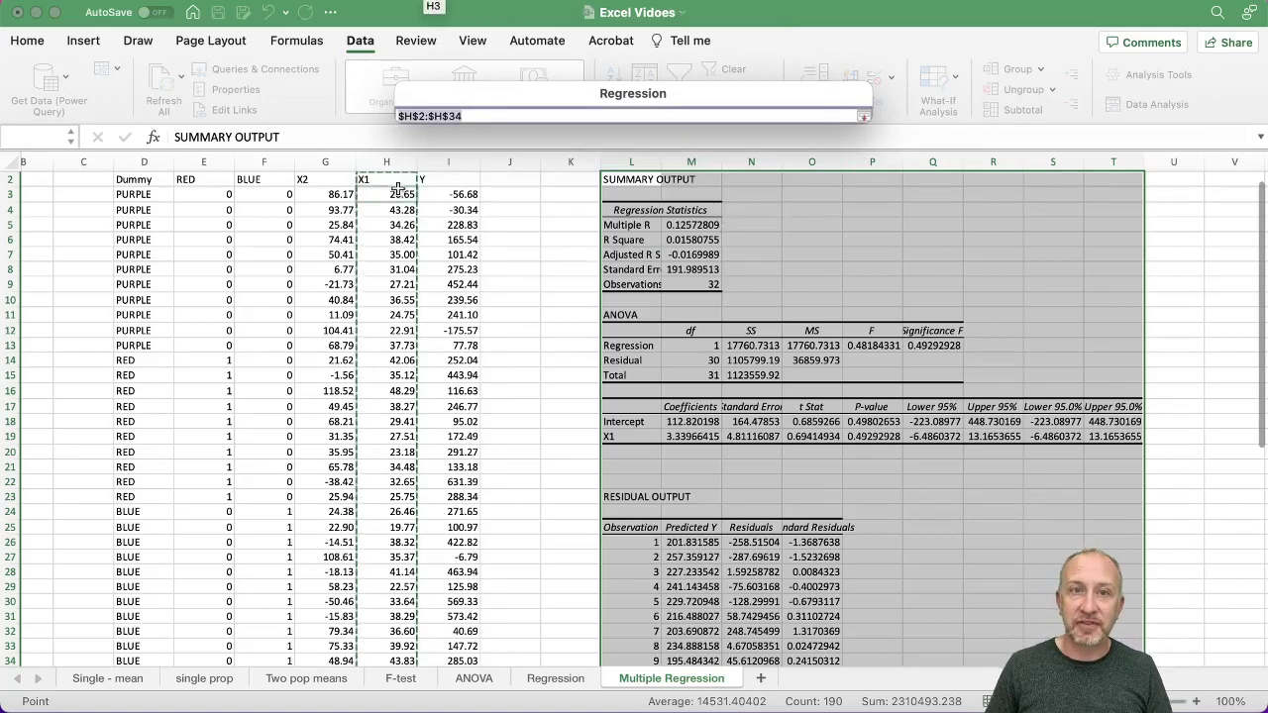
{"action": "left_click_drag", "start_coordinate": [387, 179], "coordinate": [359, 359]}
{"action": "scroll", "coordinate": [359, 359], "scroll_direction": "up", "scroll_amount": 10}
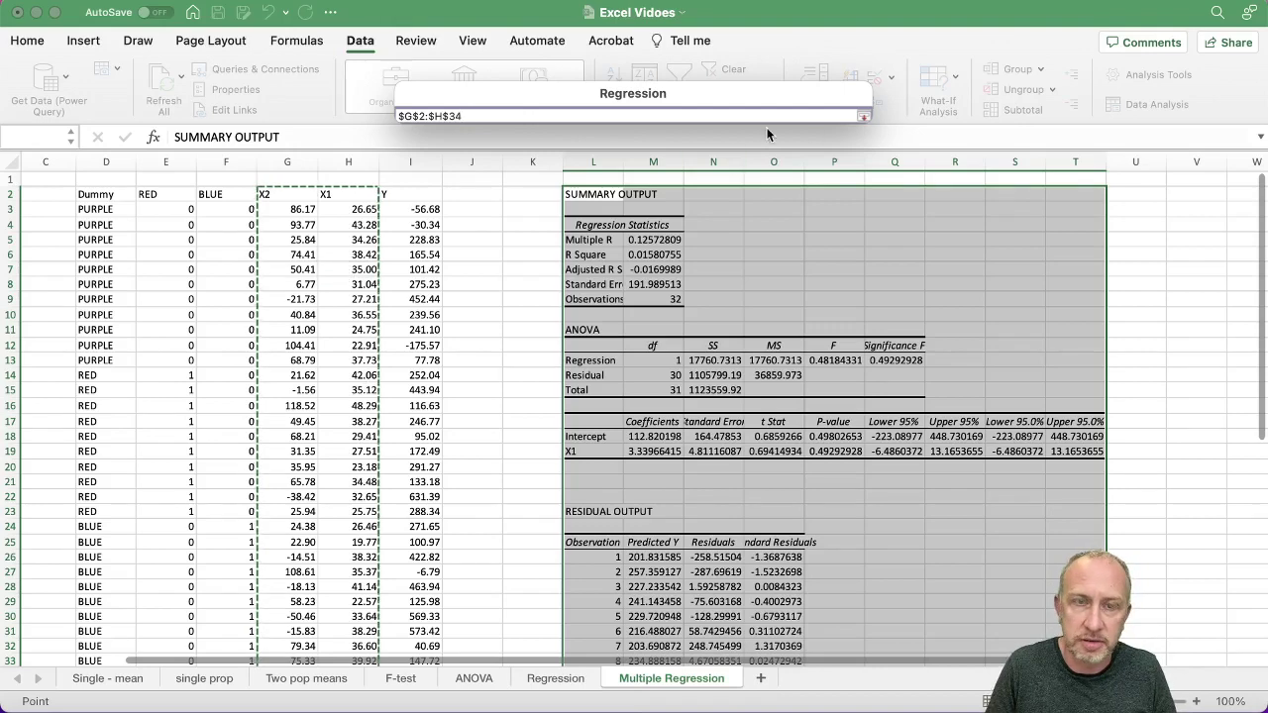
{"action": "key", "text": "Escape"}
{"action": "left_click", "coordinate": [818, 231]}
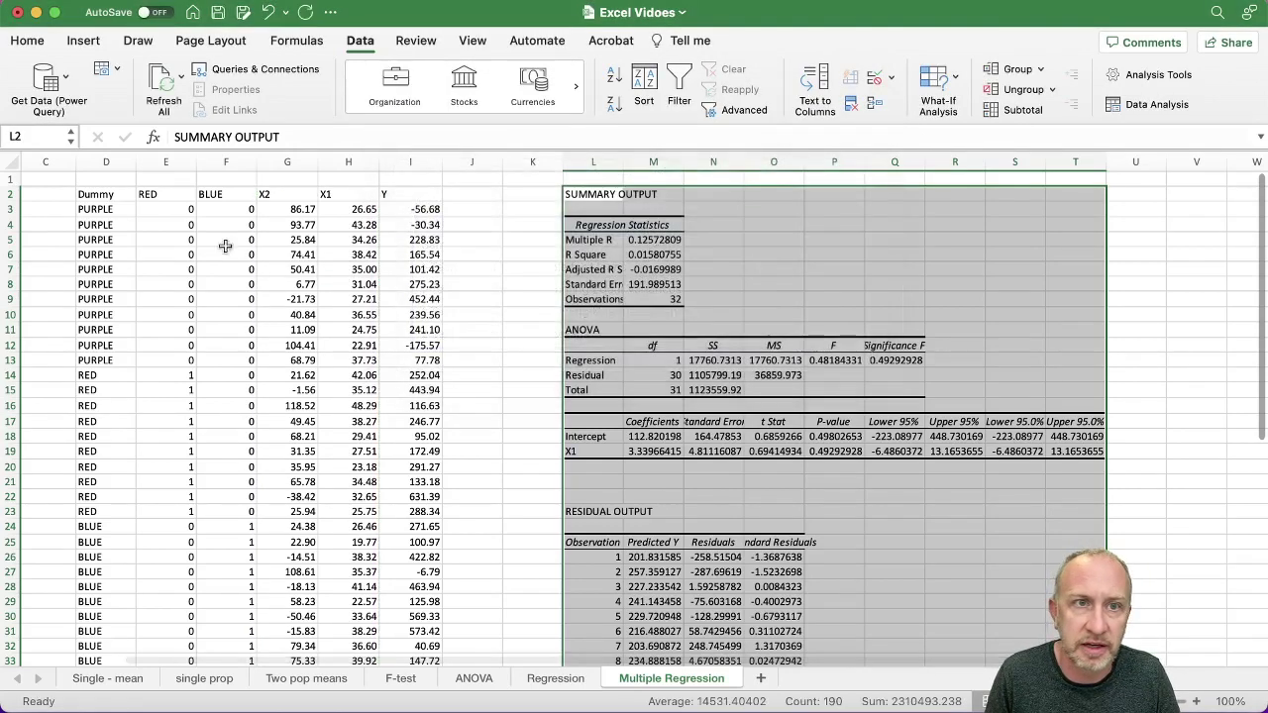
- Hide columns D to F, which hold the Dummy, RED and BLUE variables
{"action": "left_click_drag", "start_coordinate": [106, 161], "coordinate": [211, 161]}
{"action": "right_click", "coordinate": [210, 162]}
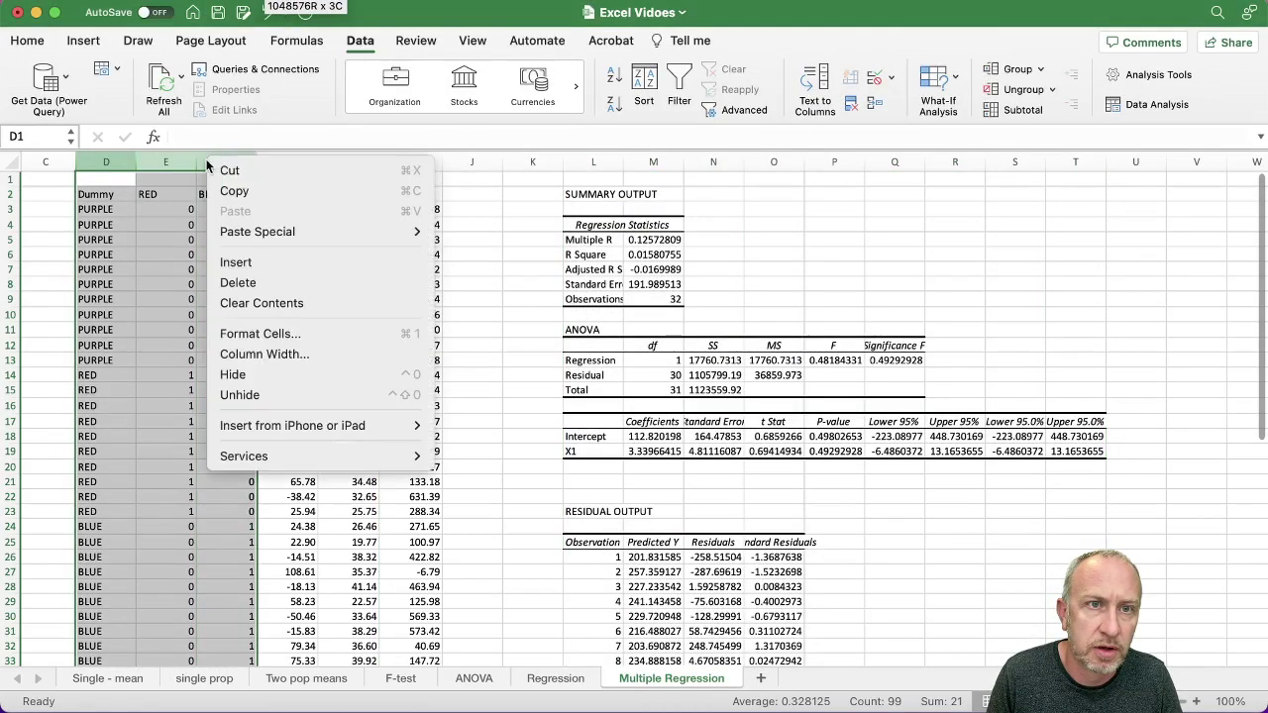
{"action": "left_click", "coordinate": [256, 375]}
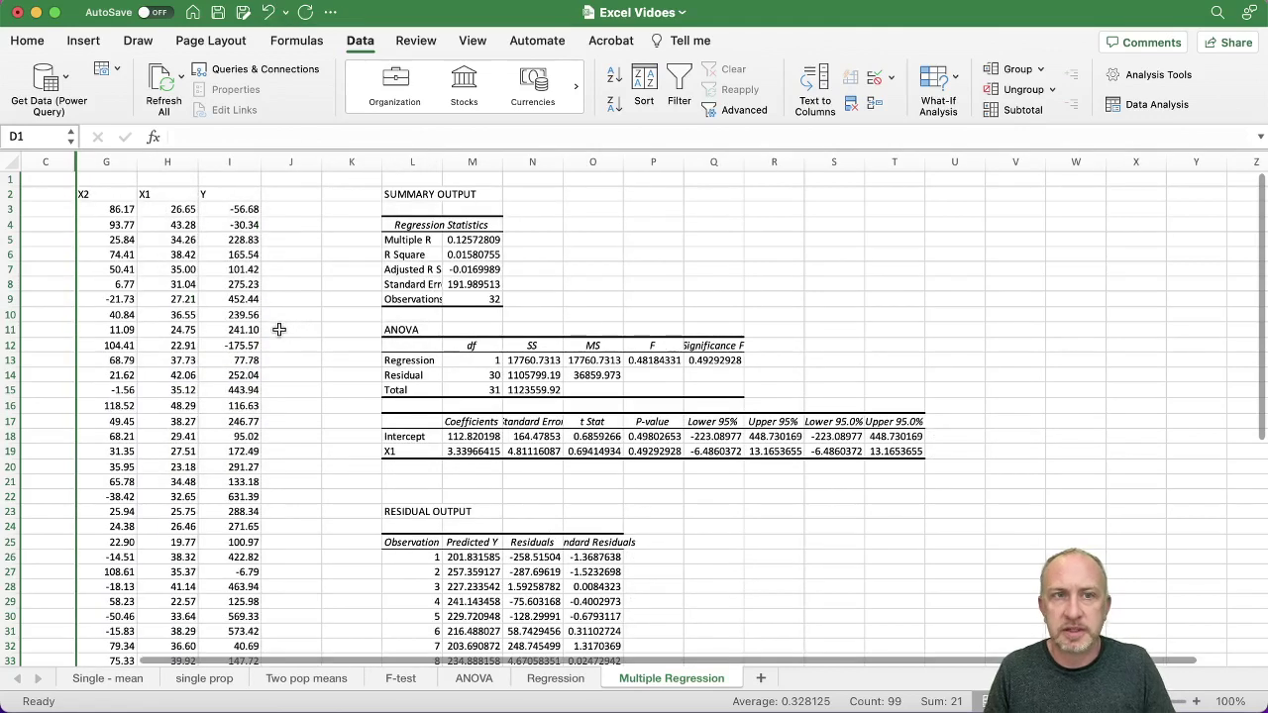
- Start another regression with Y input range I2:I34 and X input range G2:H34, covering both X2 and X1
{"action": "left_click", "coordinate": [229, 161]}
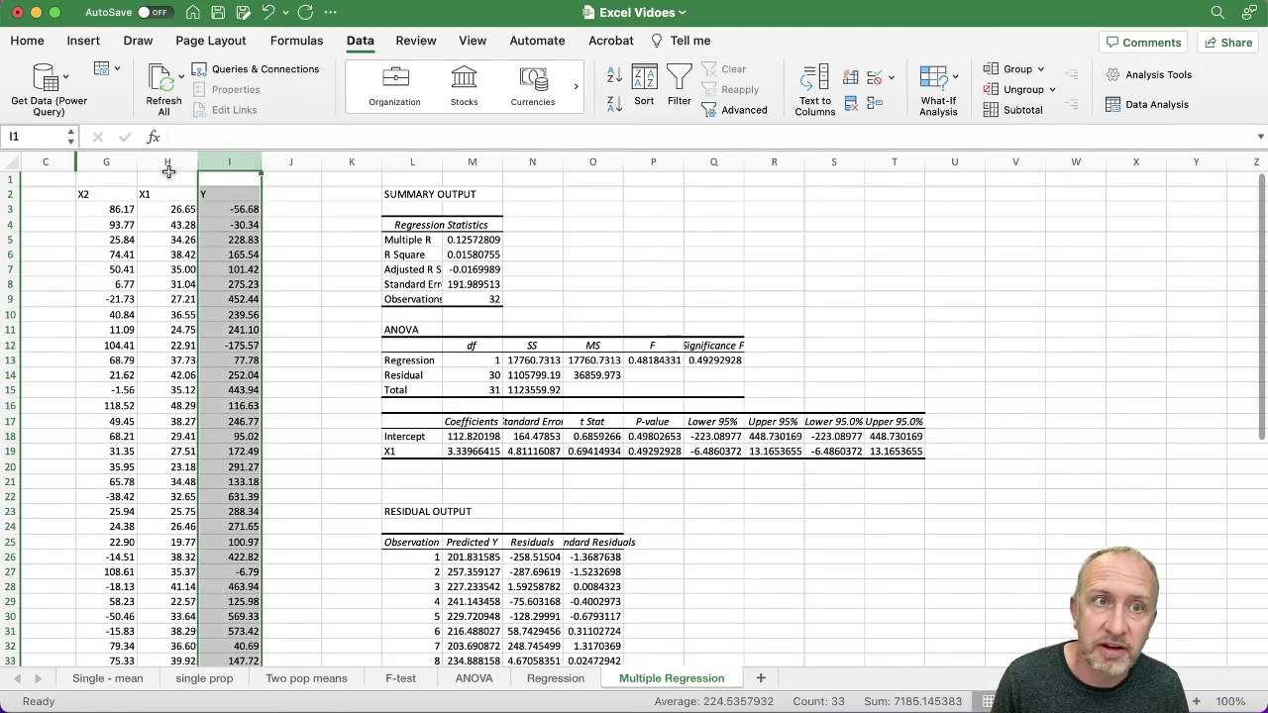
{"action": "left_click_drag", "start_coordinate": [168, 161], "coordinate": [106, 161]}
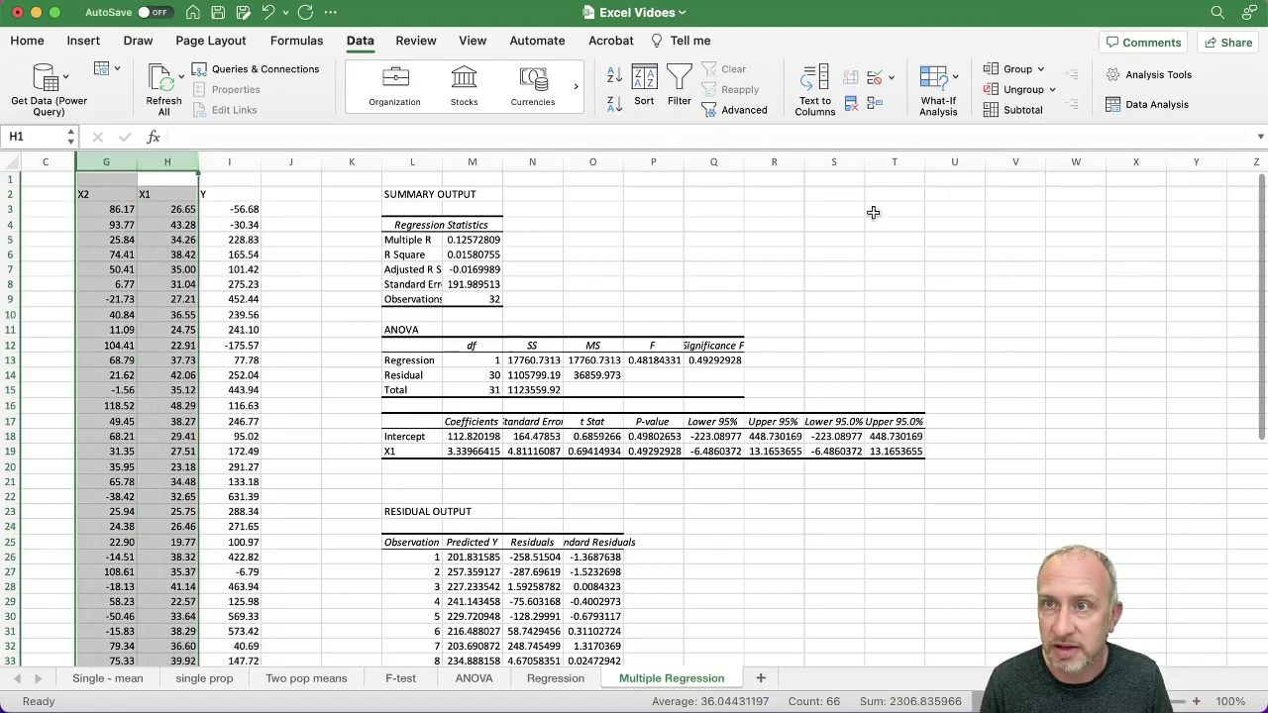
{"action": "left_click", "coordinate": [1139, 105]}
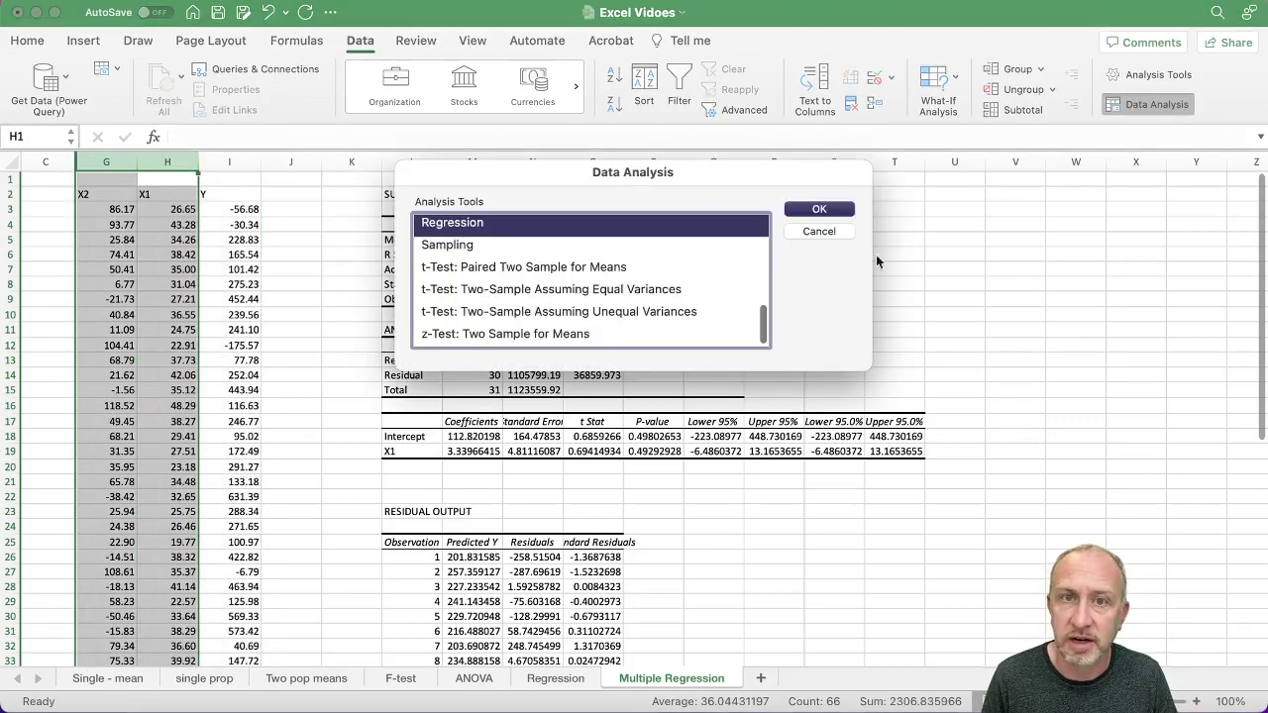
{"action": "left_click", "coordinate": [819, 209]}
{"action": "left_click", "coordinate": [740, 173]}
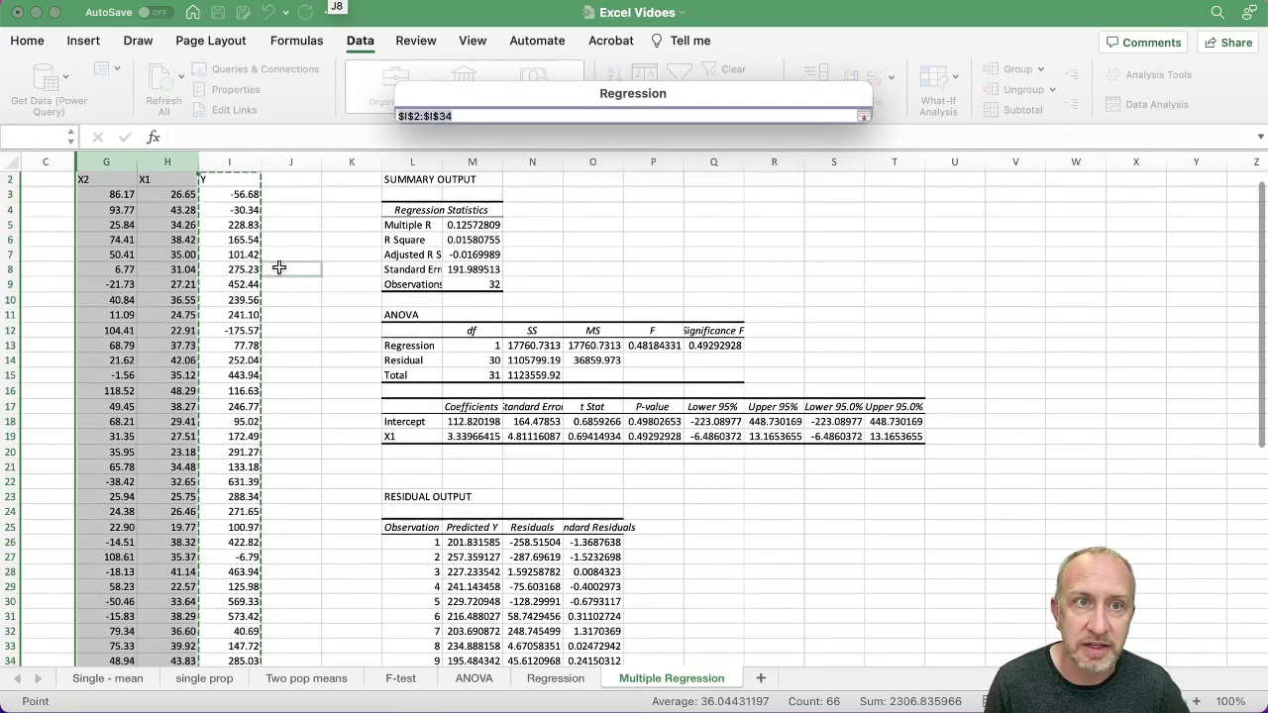
{"action": "left_click", "coordinate": [863, 115]}
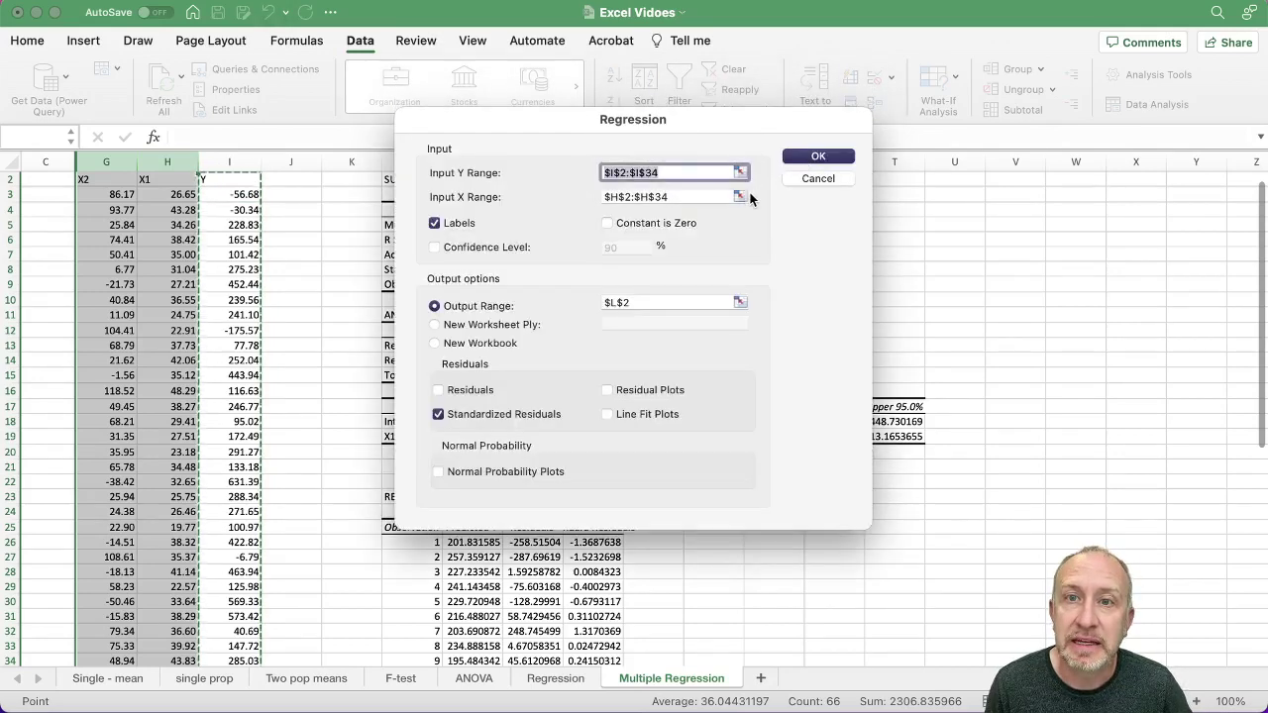
{"action": "left_click", "coordinate": [740, 196]}
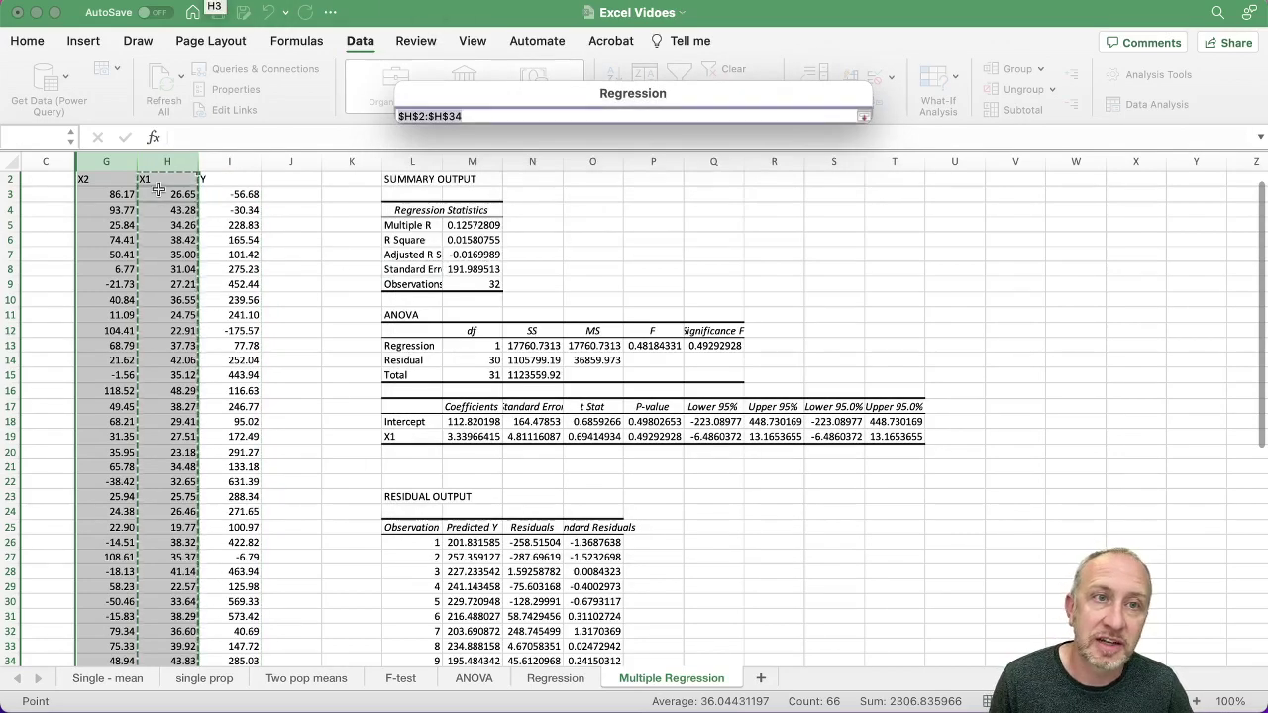
{"action": "left_click_drag", "start_coordinate": [106, 179], "coordinate": [130, 387]}
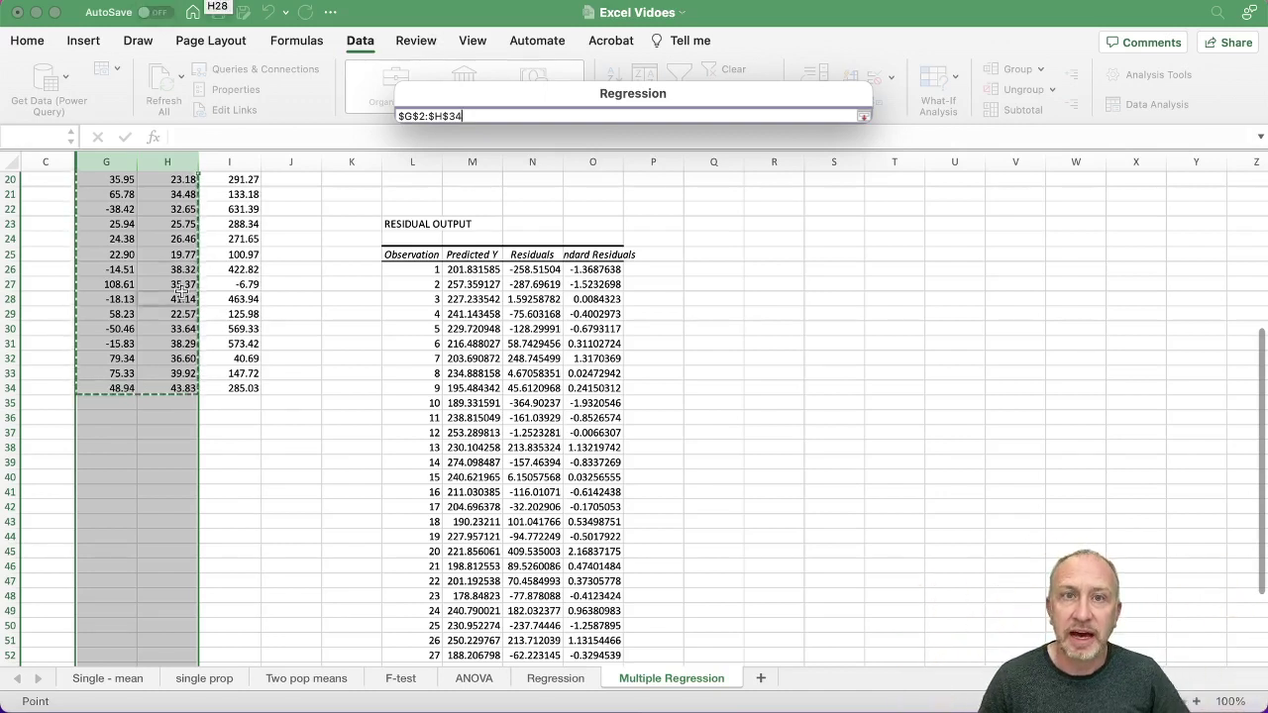
{"action": "left_click", "coordinate": [864, 116]}
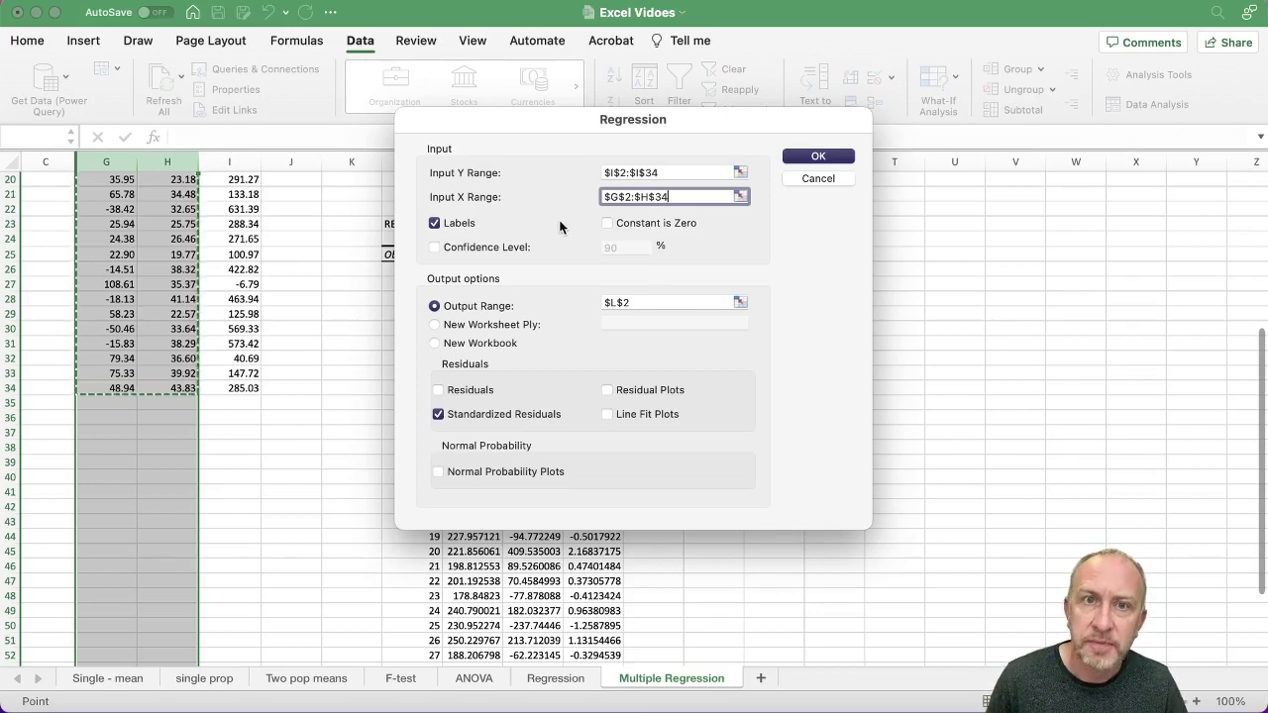
{"action": "left_click", "coordinate": [434, 247]}
{"action": "left_click", "coordinate": [626, 250]}
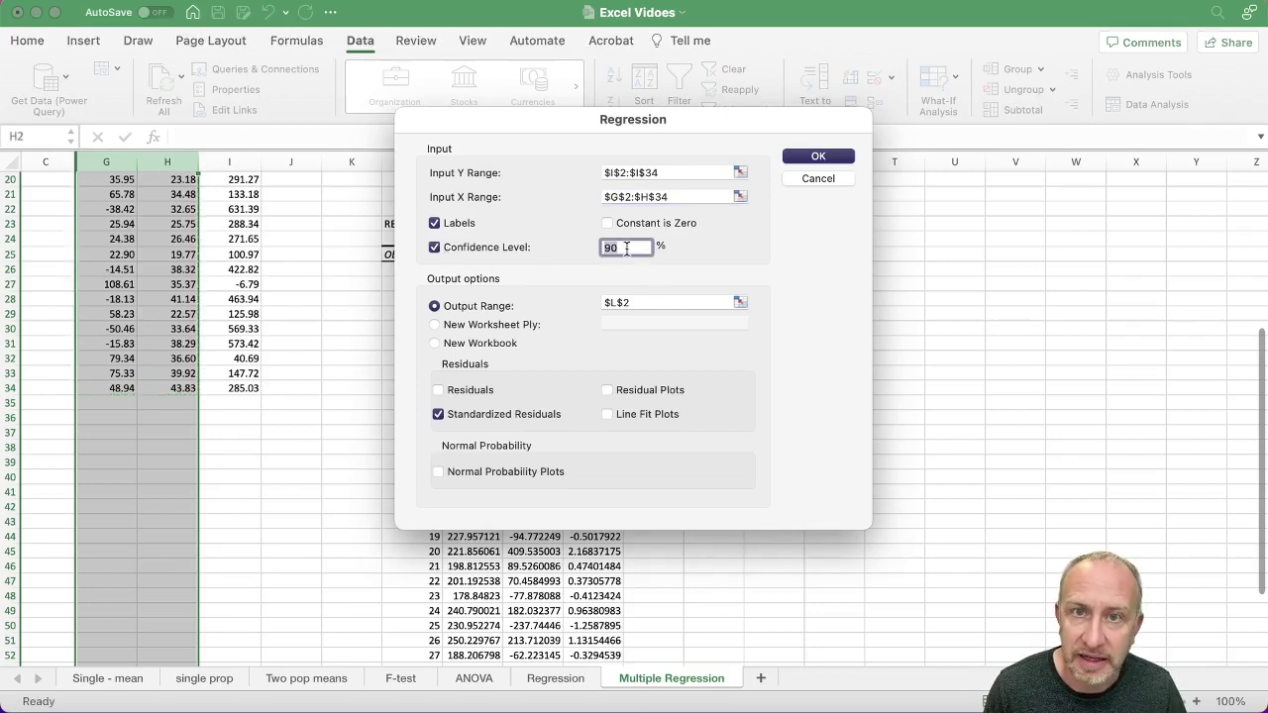
{"action": "left_click", "coordinate": [435, 247]}
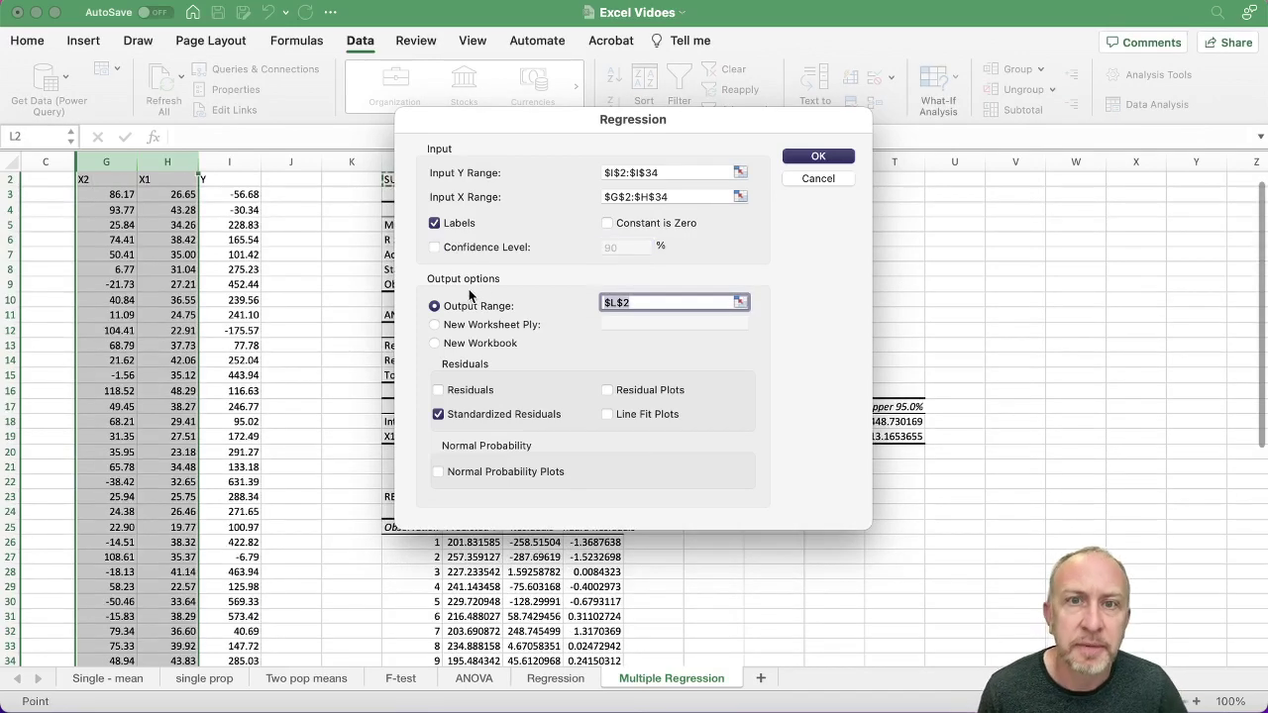
- Set the output range of the two-variable regression to cell V2
{"action": "left_click", "coordinate": [741, 302]}
{"action": "left_click", "coordinate": [972, 185]}
{"action": "left_click", "coordinate": [1005, 179]}
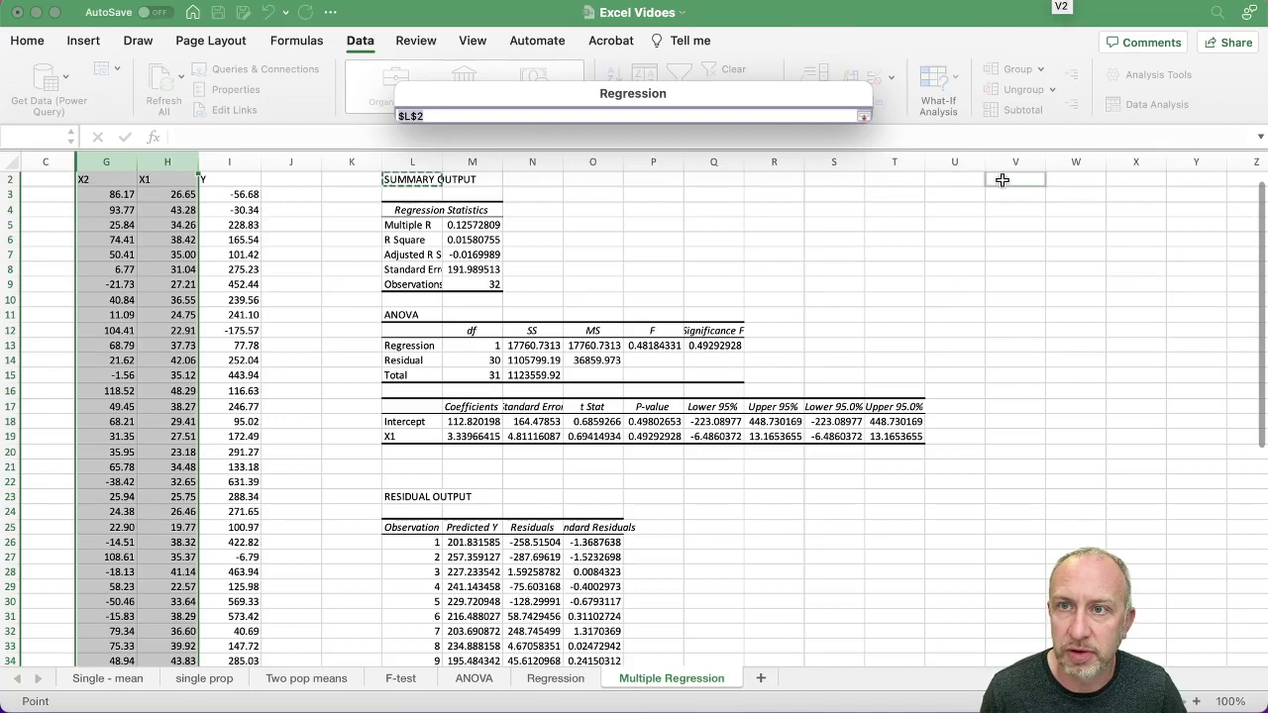
{"action": "left_click", "coordinate": [864, 116]}
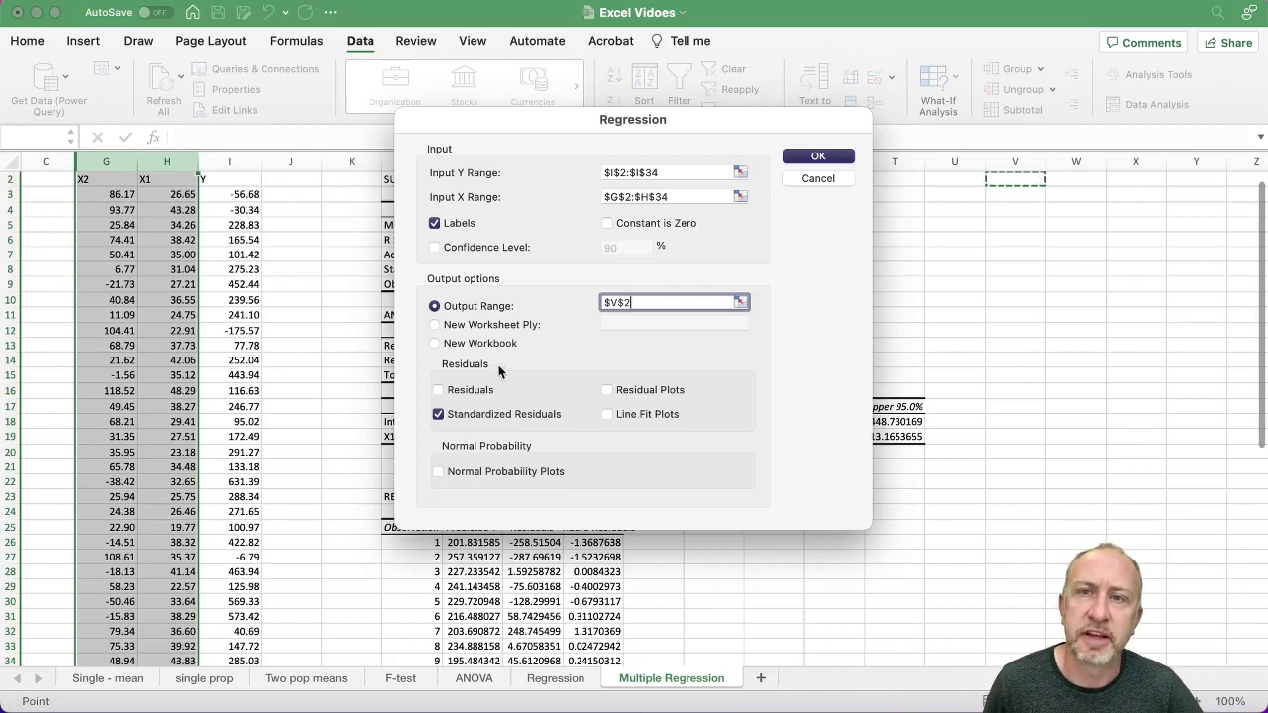
- Run the two-variable regression and check the X2 and X1 rows of its coefficients table
{"action": "left_click", "coordinate": [807, 158]}
{"action": "scroll", "coordinate": [745, 244], "scroll_direction": "right", "scroll_amount": 1}
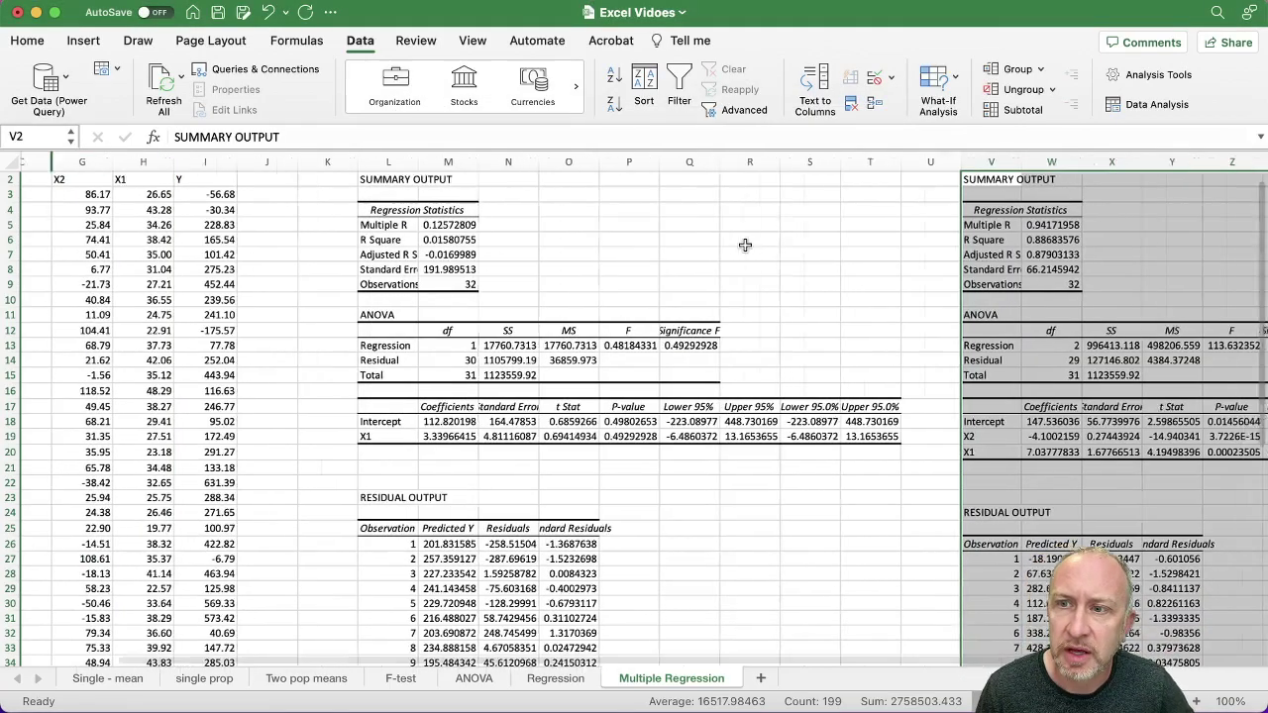
{"action": "scroll", "coordinate": [745, 245], "scroll_direction": "right", "scroll_amount": 6}
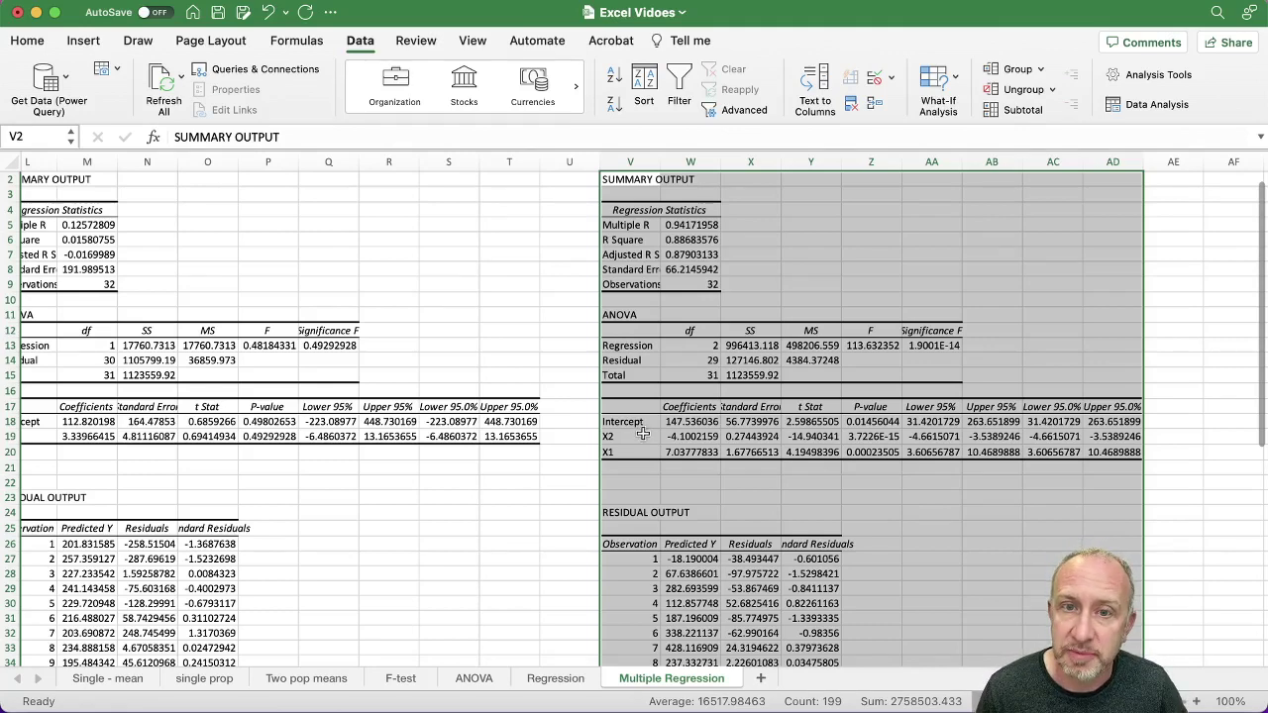
{"action": "left_click_drag", "start_coordinate": [643, 434], "coordinate": [644, 451]}
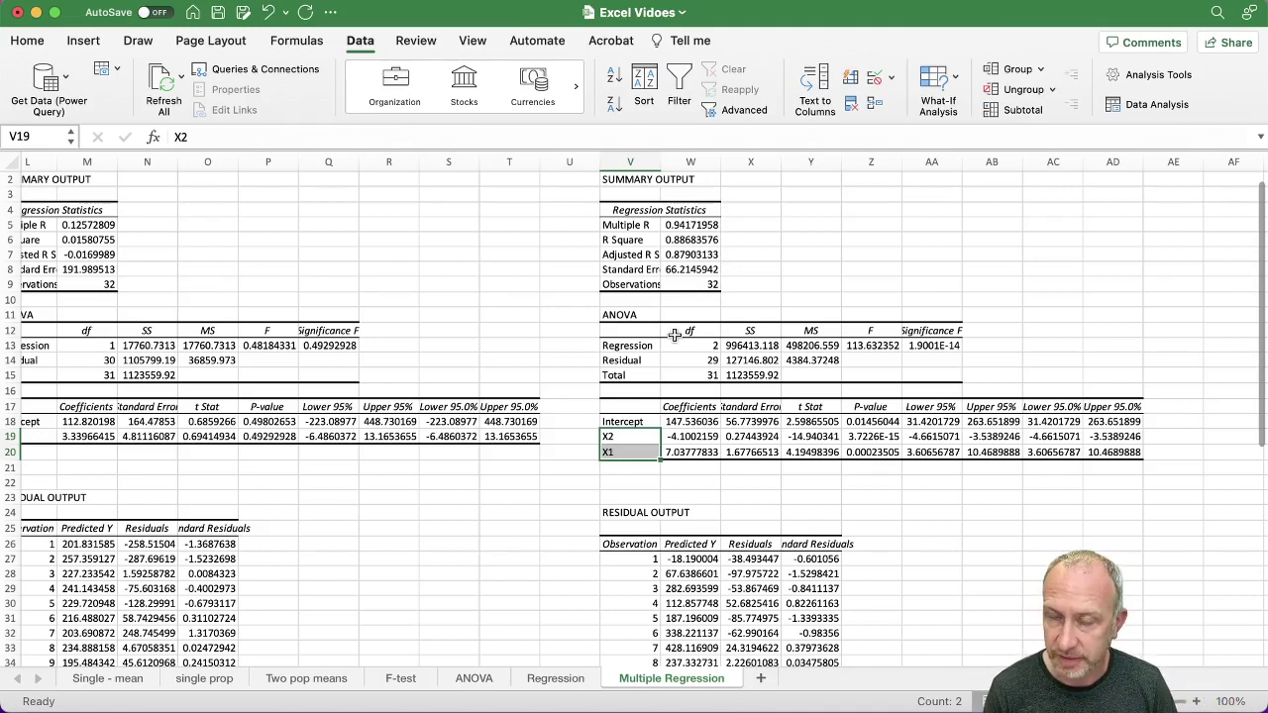
- Format the regression statistics, ANOVA and coefficient values of the two-variable output to two decimal places
{"action": "left_click_drag", "start_coordinate": [677, 224], "coordinate": [683, 270]}
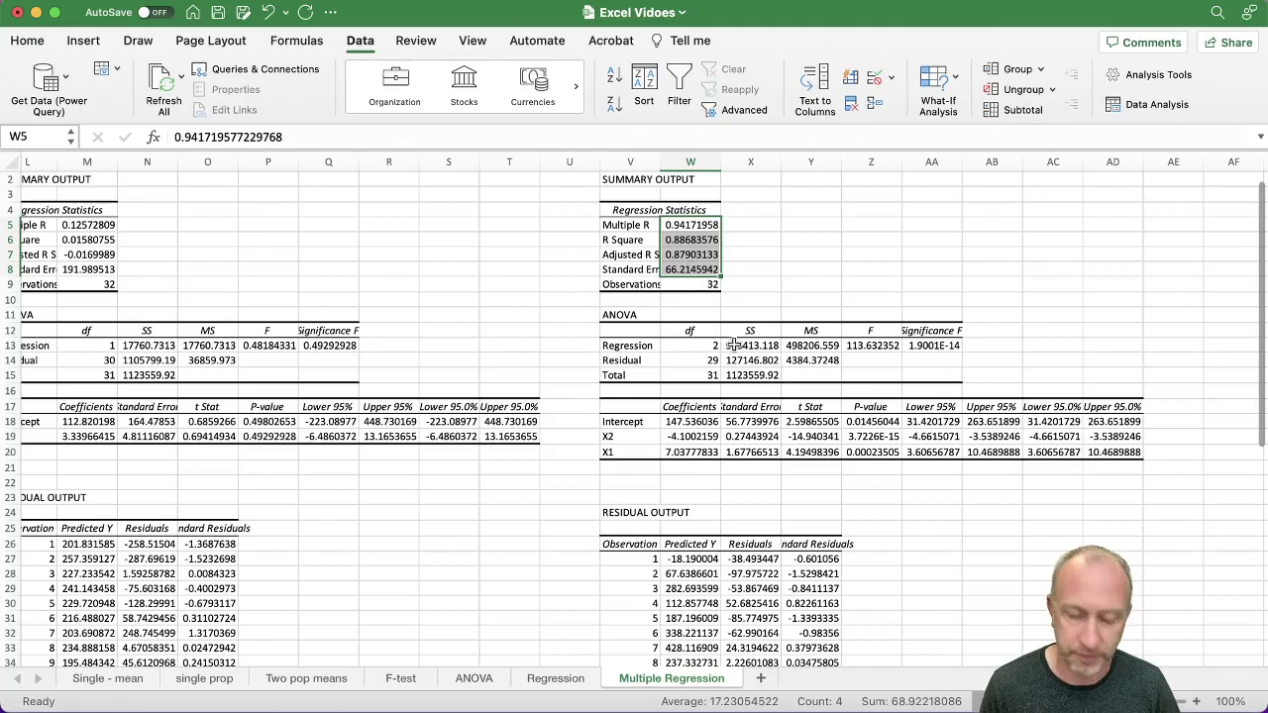
{"action": "left_click_drag", "start_coordinate": [733, 345], "coordinate": [936, 376]}
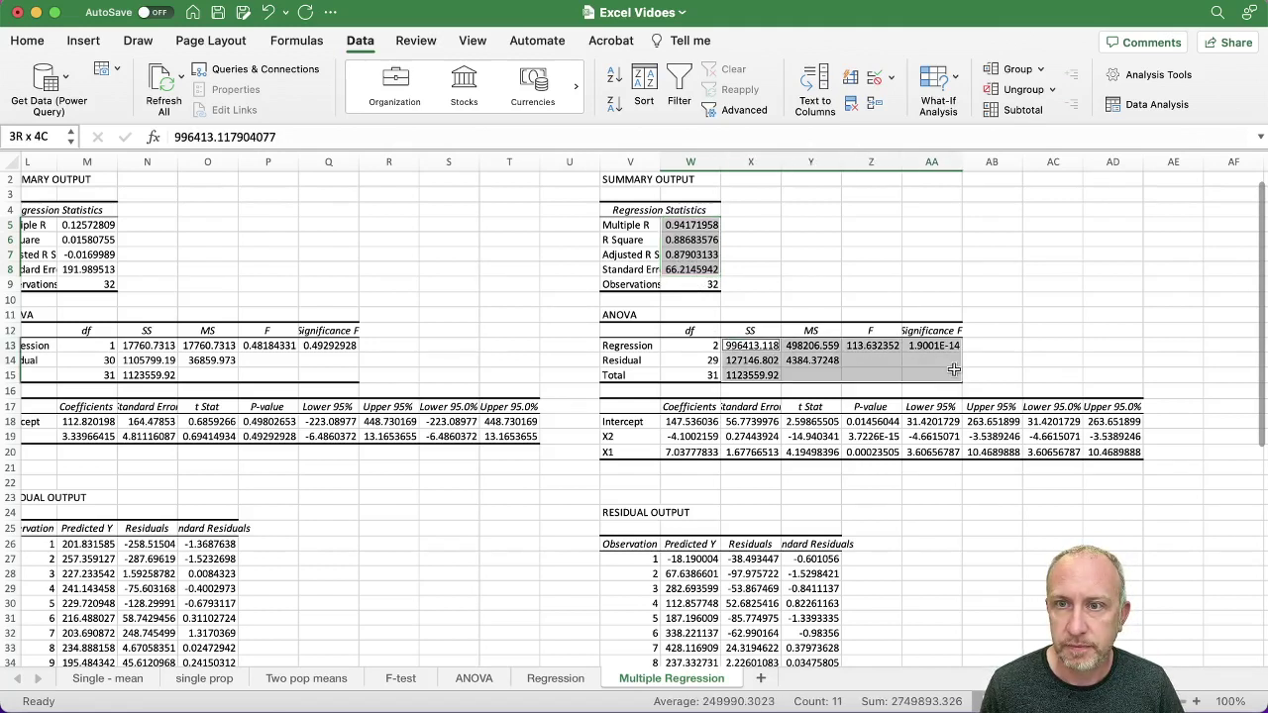
{"action": "left_click_drag", "start_coordinate": [693, 421], "coordinate": [1106, 453]}
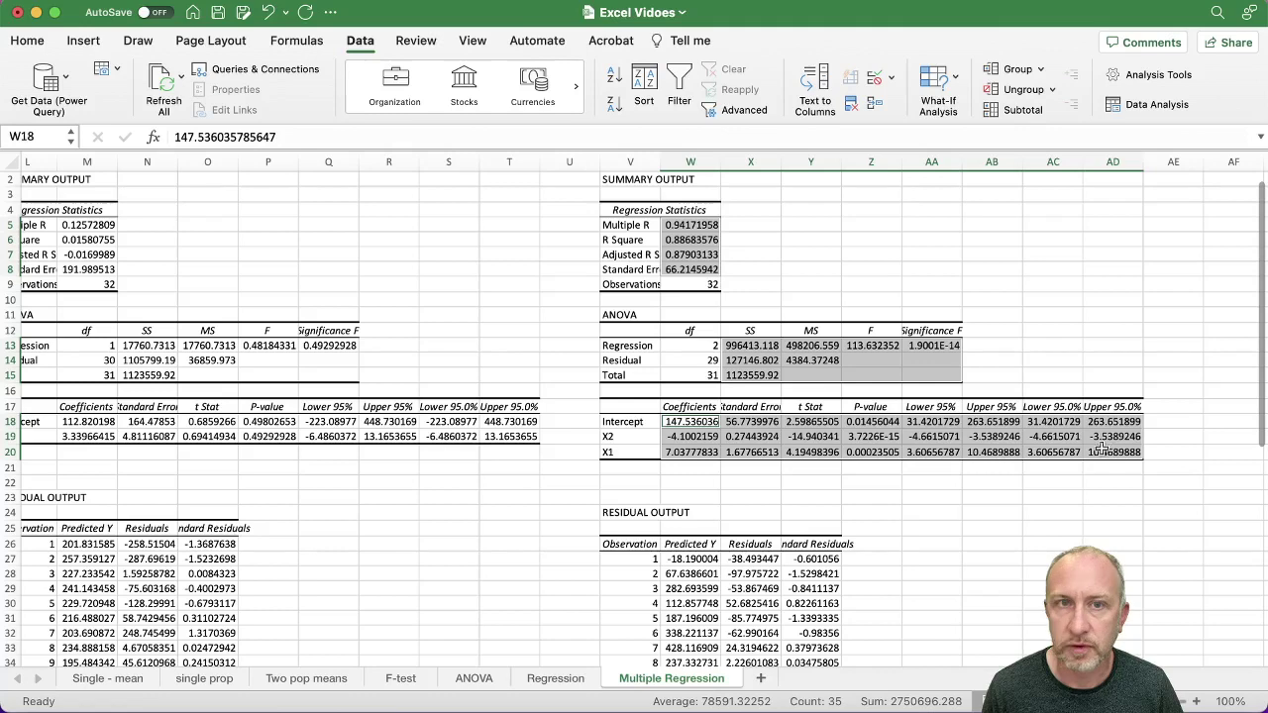
{"action": "left_click", "coordinate": [27, 40]}
{"action": "left_click", "coordinate": [610, 105]}
{"action": "left_click", "coordinate": [611, 105]}
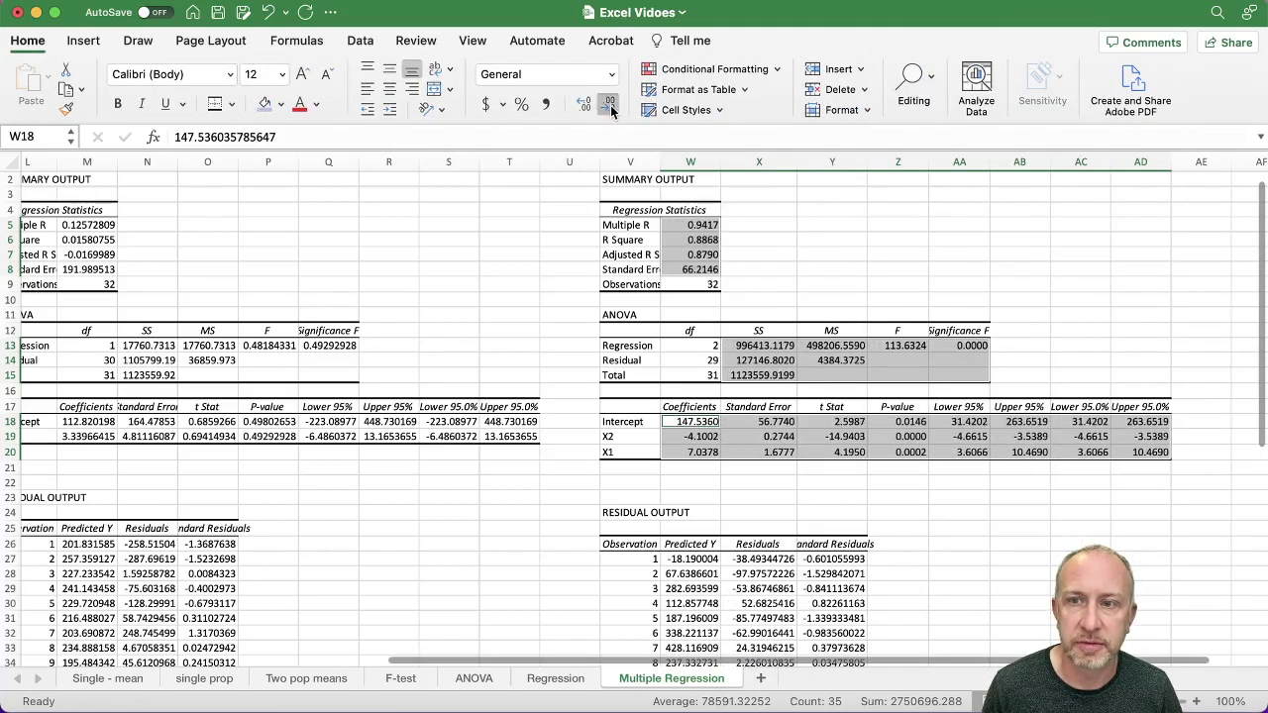
{"action": "left_click", "coordinate": [610, 105]}
{"action": "left_click", "coordinate": [611, 105]}
{"action": "left_click", "coordinate": [916, 243]}
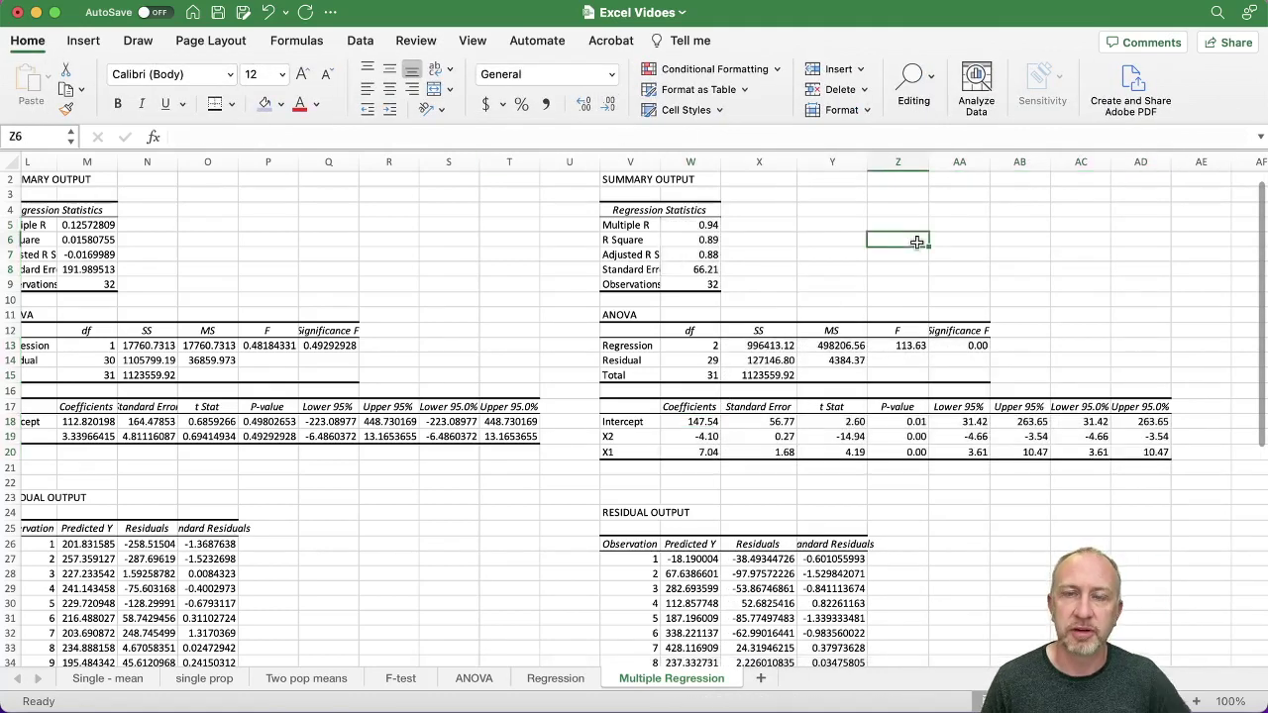
- Check R Square and Adjusted R Square in the two-variable output, and autofit column V to its labels
{"action": "left_click", "coordinate": [712, 240]}
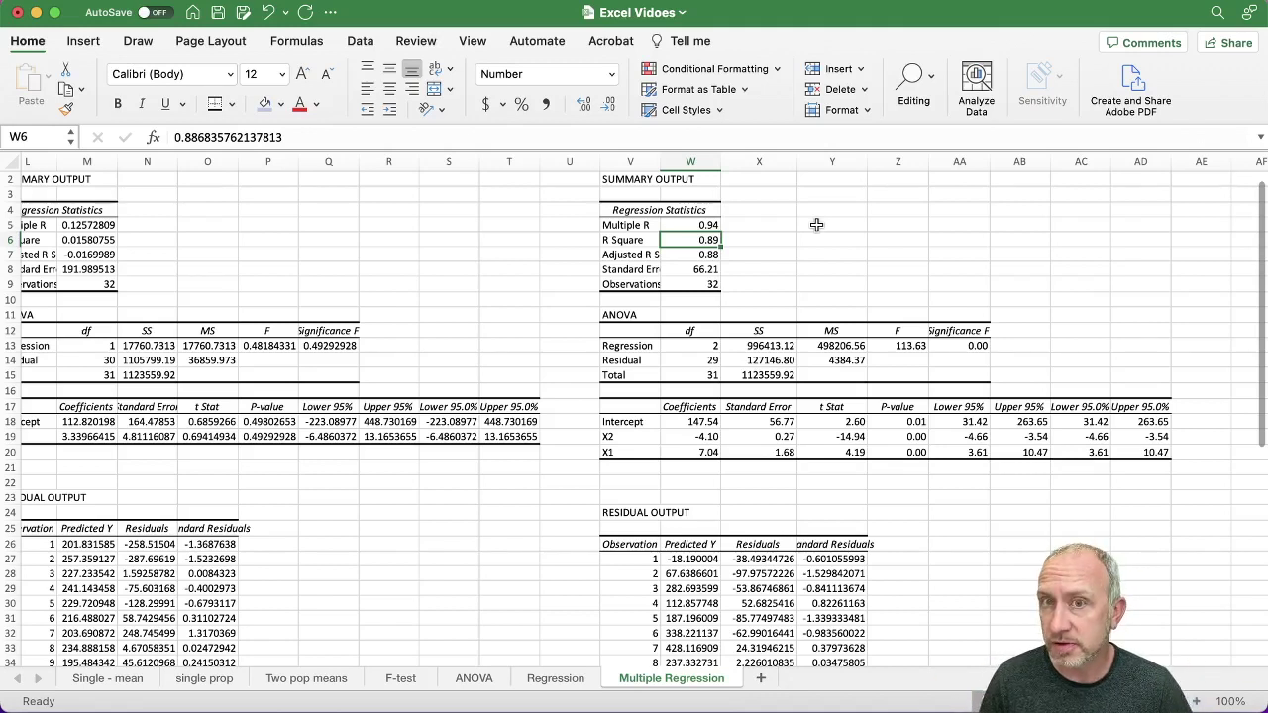
{"action": "scroll", "coordinate": [699, 268], "scroll_direction": "left", "scroll_amount": 1}
{"action": "left_click", "coordinate": [726, 256]}
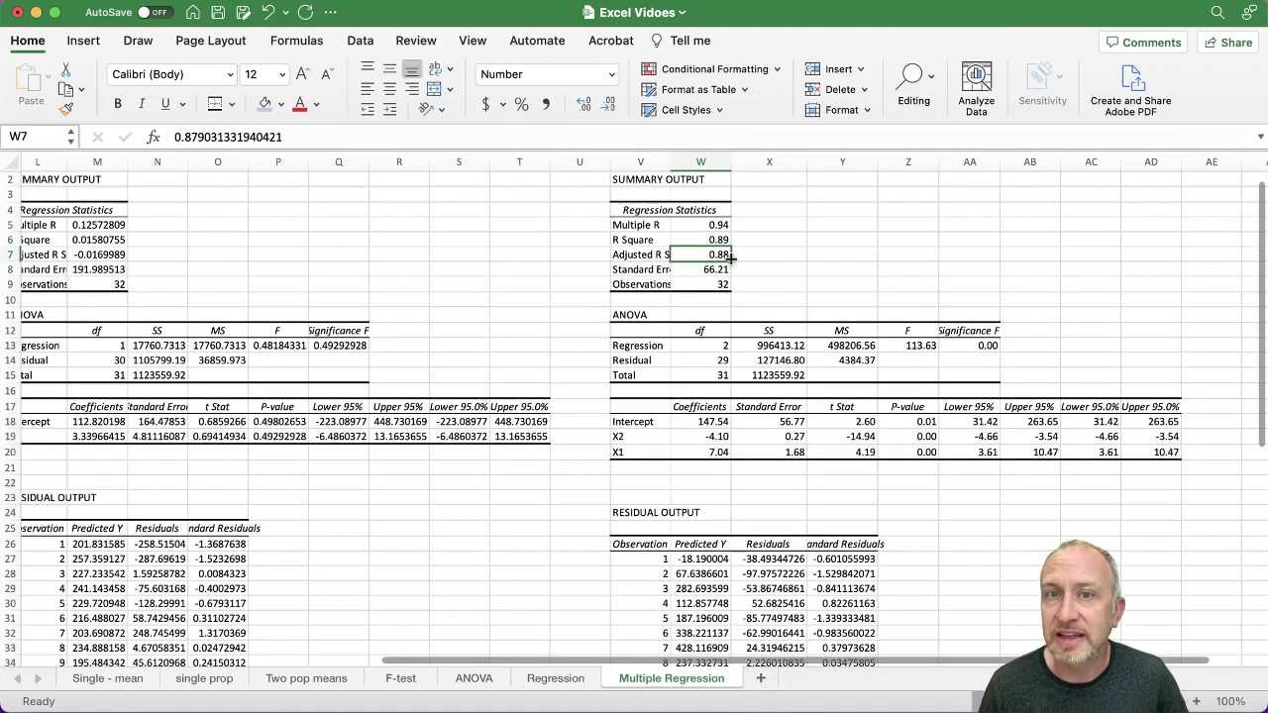
{"action": "double_click", "coordinate": [672, 162]}
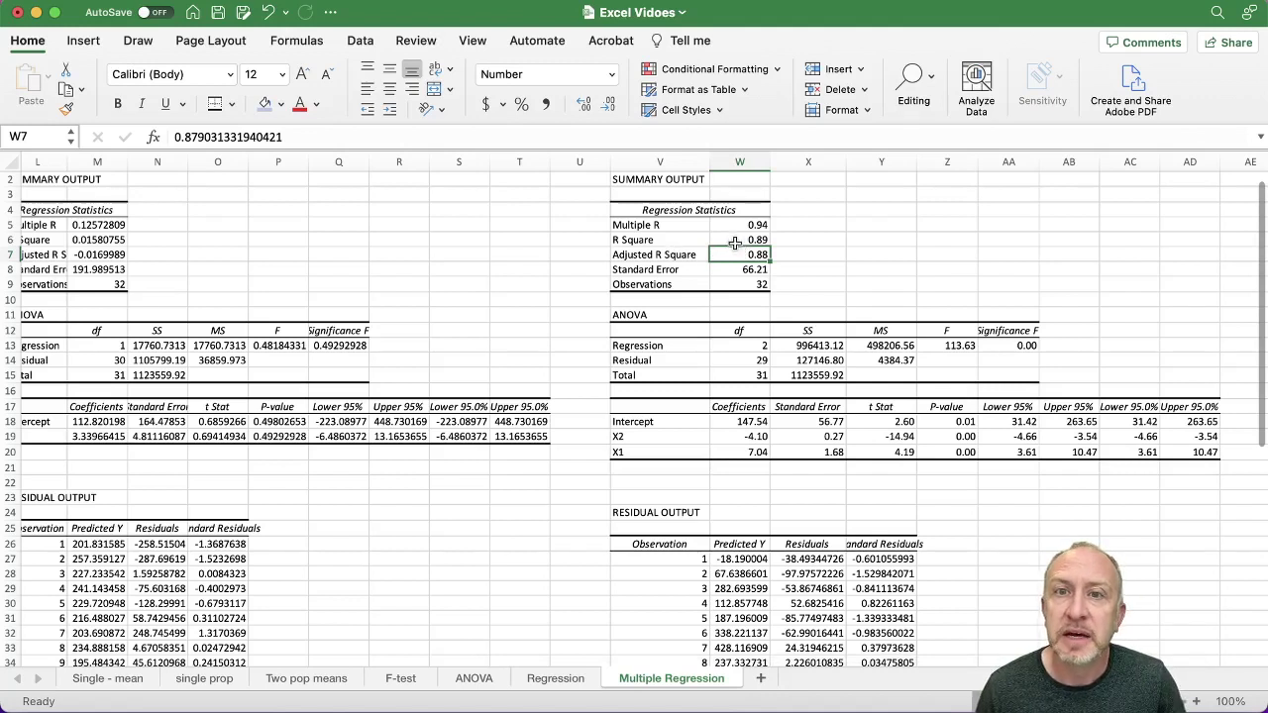
- Examine Multiple R and the ANOVA tables of both models, comparing the simple regression's Significance F with the X1 p-value
{"action": "left_click", "coordinate": [741, 226]}
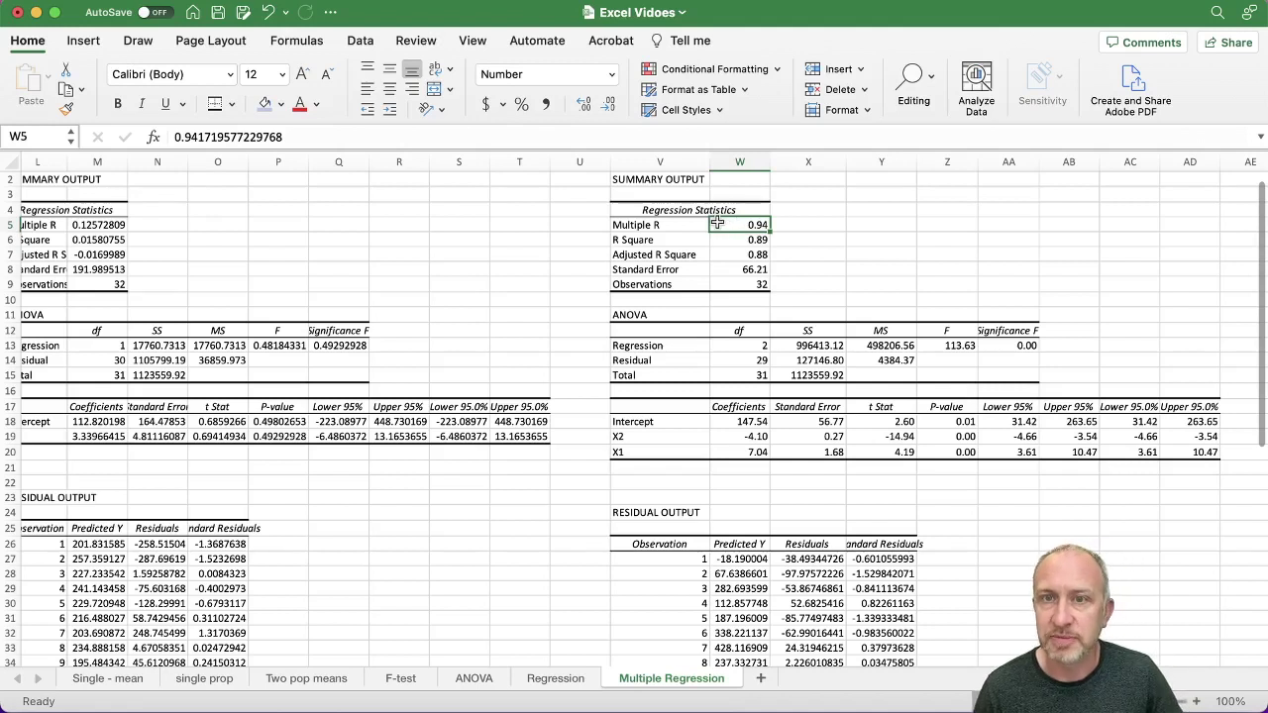
{"action": "left_click", "coordinate": [675, 314]}
{"action": "left_click_drag", "start_coordinate": [675, 314], "coordinate": [1014, 372]}
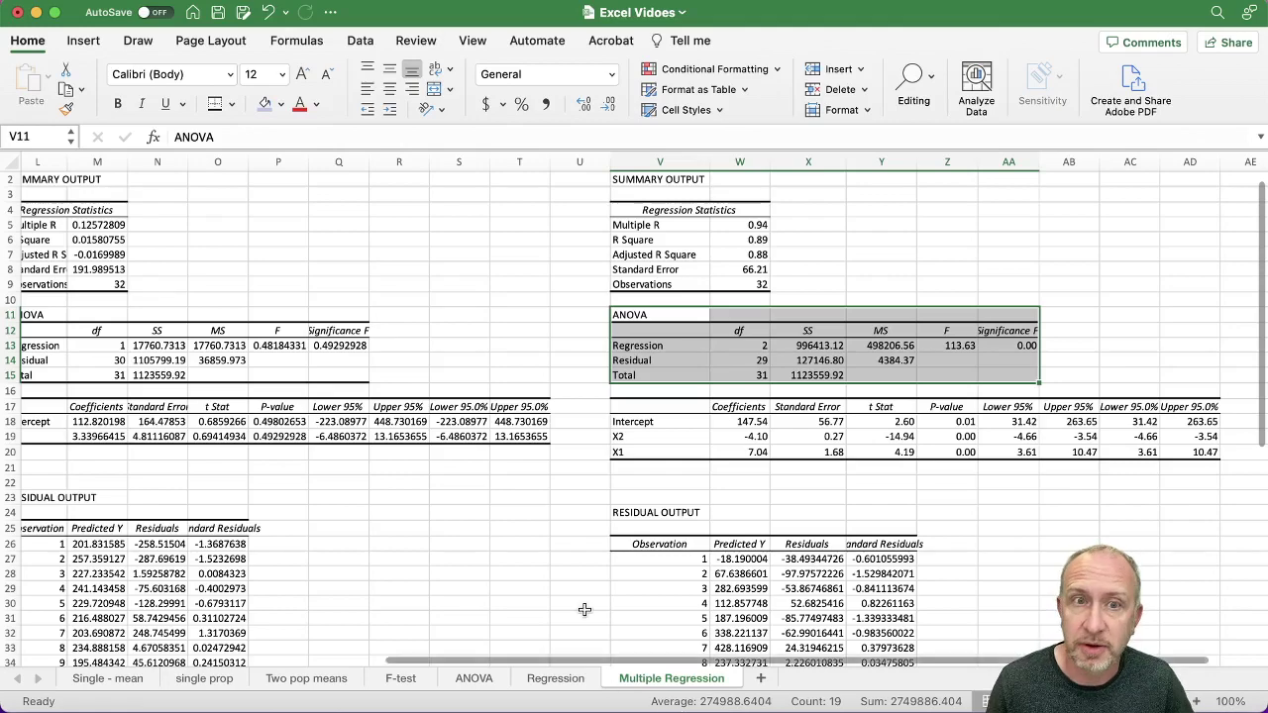
{"action": "scroll", "coordinate": [317, 473], "scroll_direction": "left", "scroll_amount": 3}
{"action": "scroll", "coordinate": [325, 467], "scroll_direction": "left", "scroll_amount": 2}
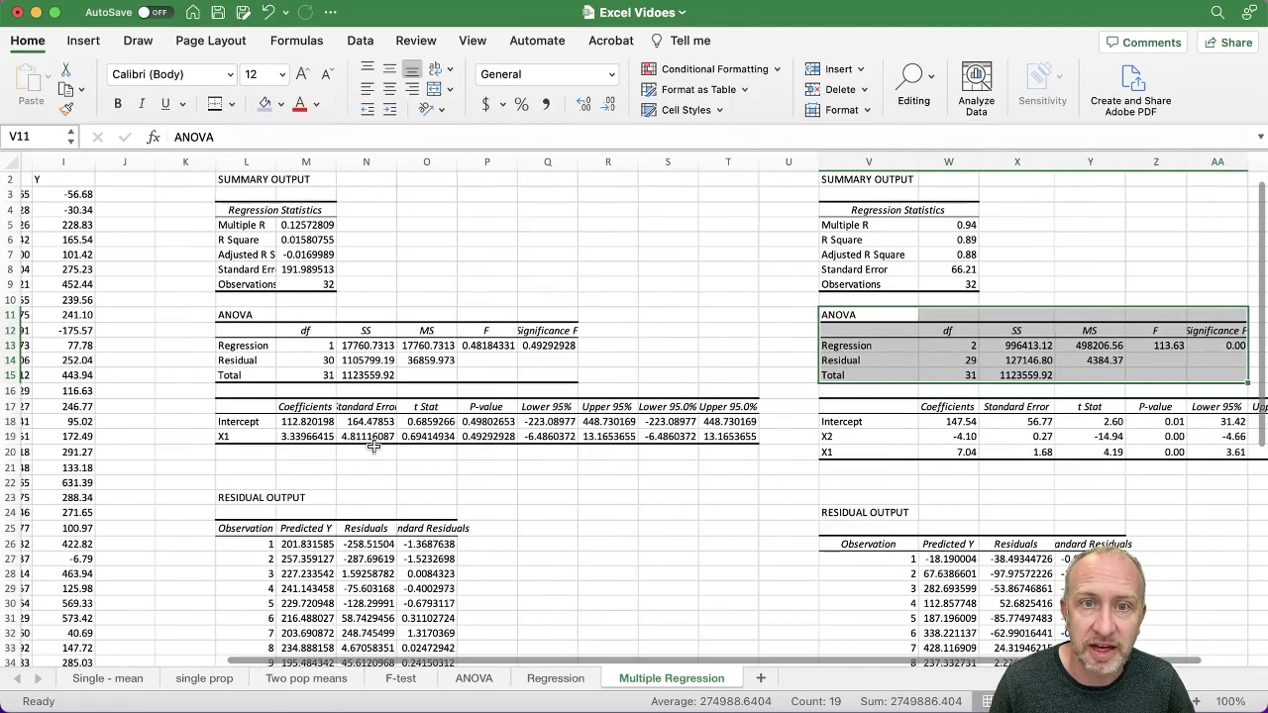
{"action": "left_click", "coordinate": [546, 345]}
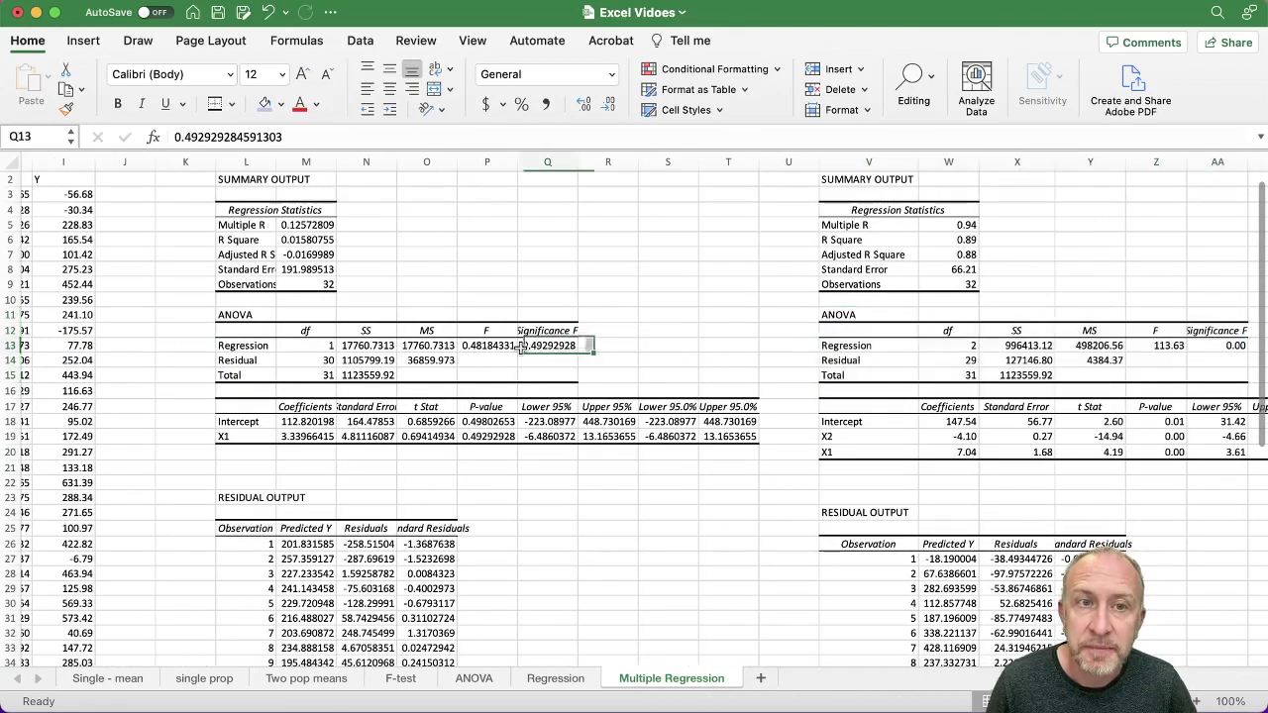
{"action": "left_click_drag", "start_coordinate": [234, 315], "coordinate": [540, 374]}
{"action": "scroll", "coordinate": [535, 373], "scroll_direction": "down", "scroll_amount": 1}
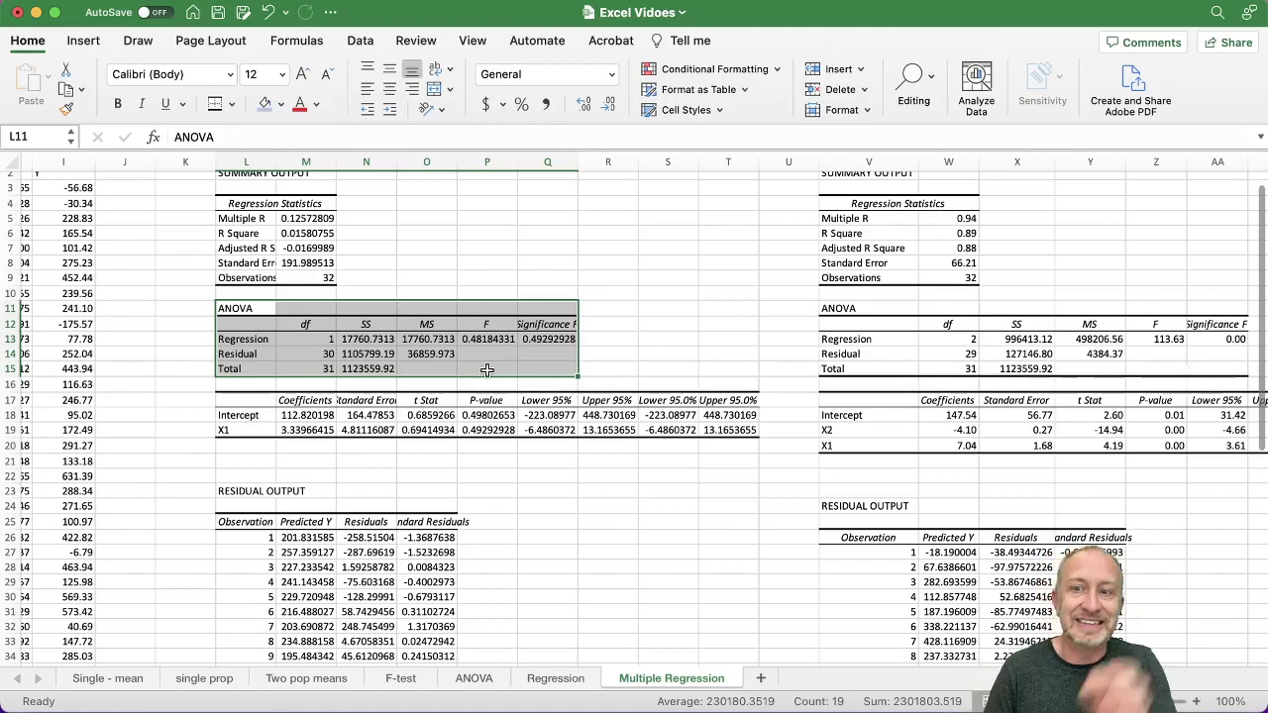
{"action": "left_click", "coordinate": [479, 432]}
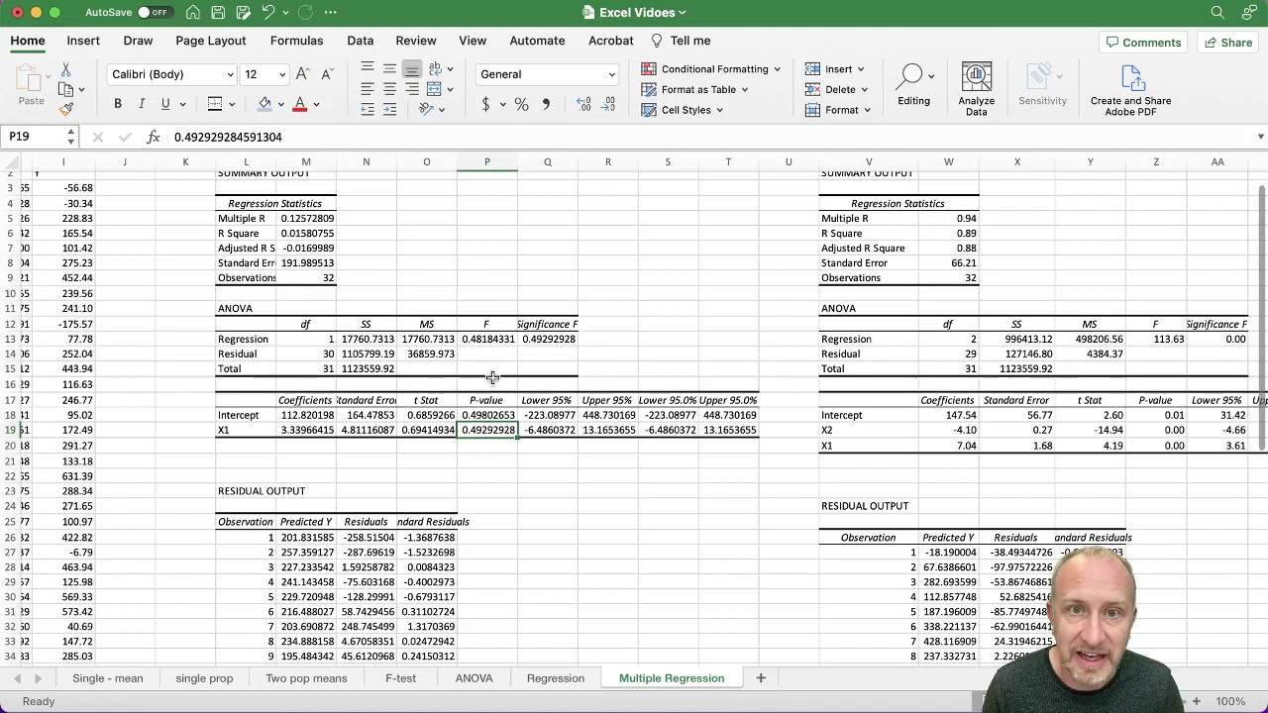
{"action": "left_click", "coordinate": [534, 340], "text": "super"}
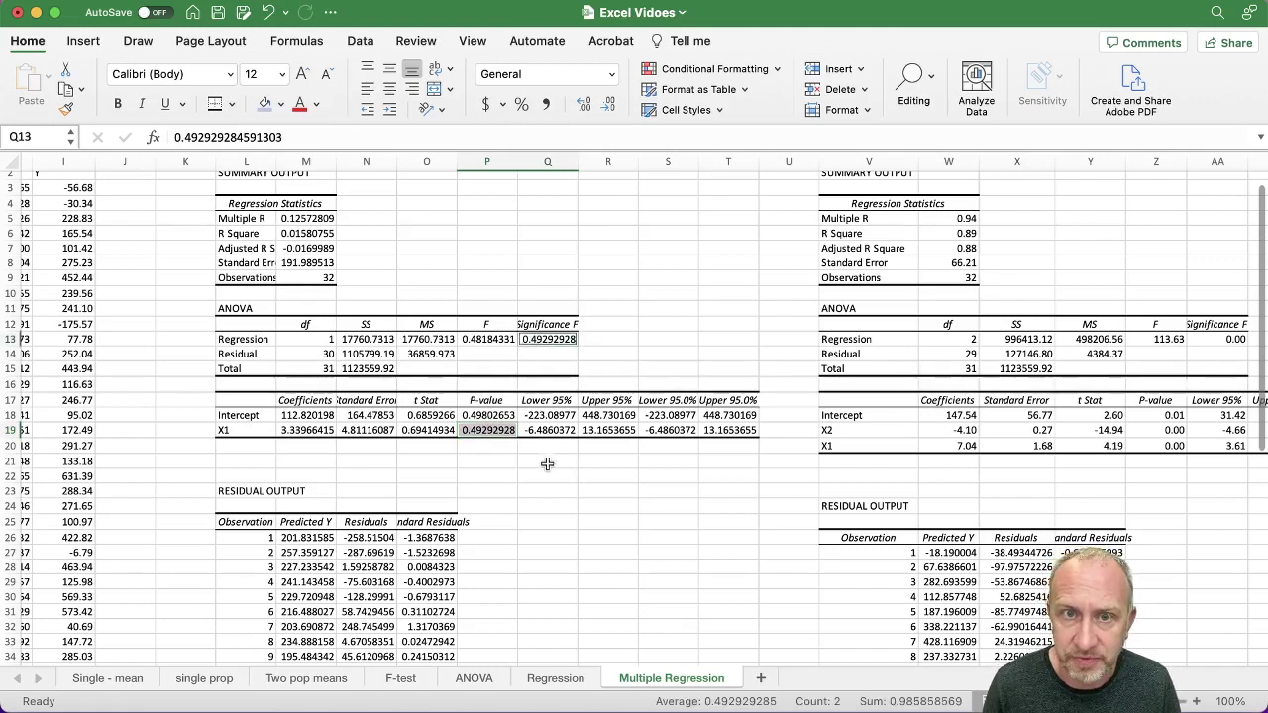
- Rename the Significance F header in Q12 of the simple regression's ANOVA table to "p-value"
{"action": "left_click", "coordinate": [540, 327]}
{"action": "type", "text": "p-value"}
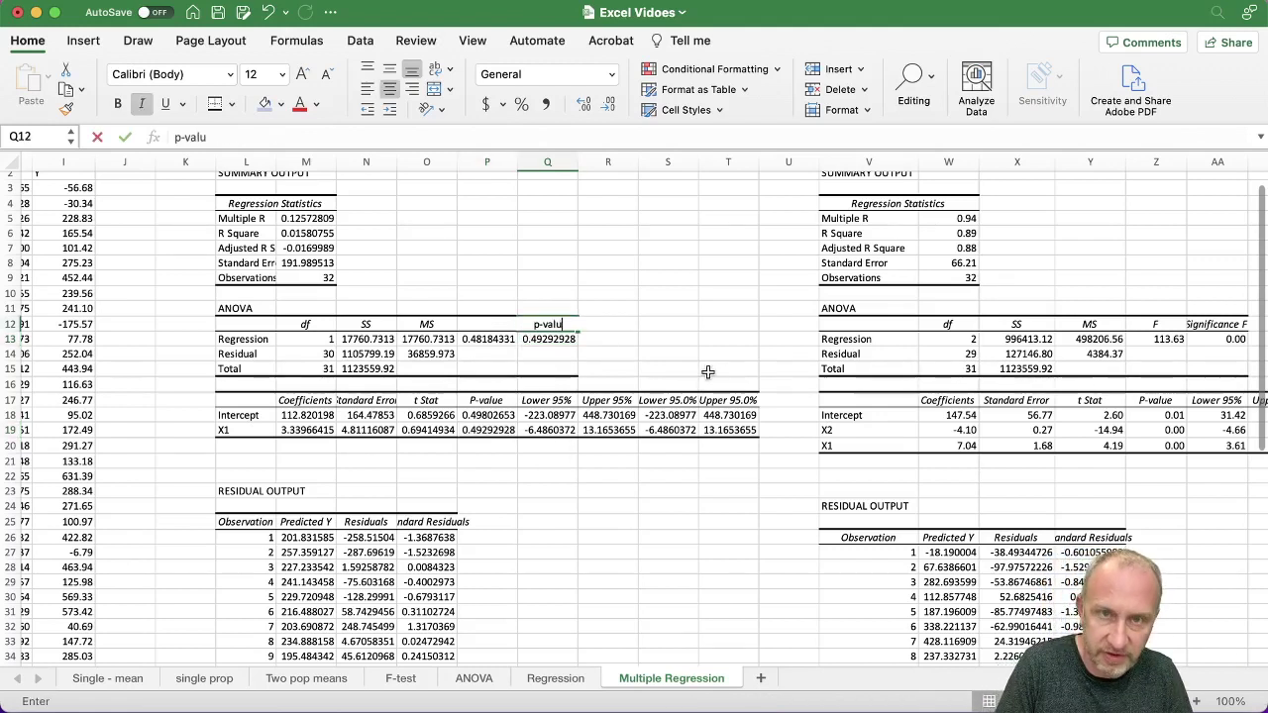
{"action": "key", "text": "Return"}
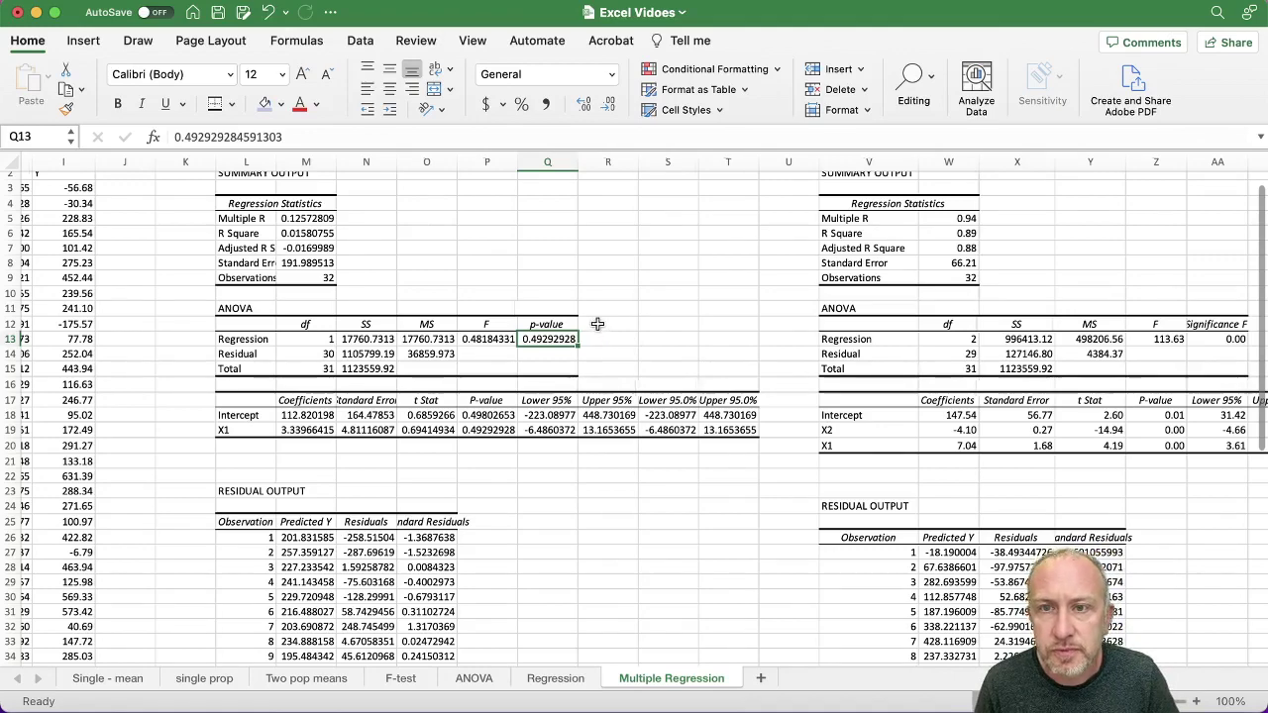
- Rename the Significance F header in AA12 of the two-variable ANOVA table to "p-value"
{"action": "scroll", "coordinate": [590, 324], "scroll_direction": "right", "scroll_amount": 5}
{"action": "scroll", "coordinate": [591, 324], "scroll_direction": "right", "scroll_amount": 1}
{"action": "scroll", "coordinate": [590, 321], "scroll_direction": "up", "scroll_amount": 1}
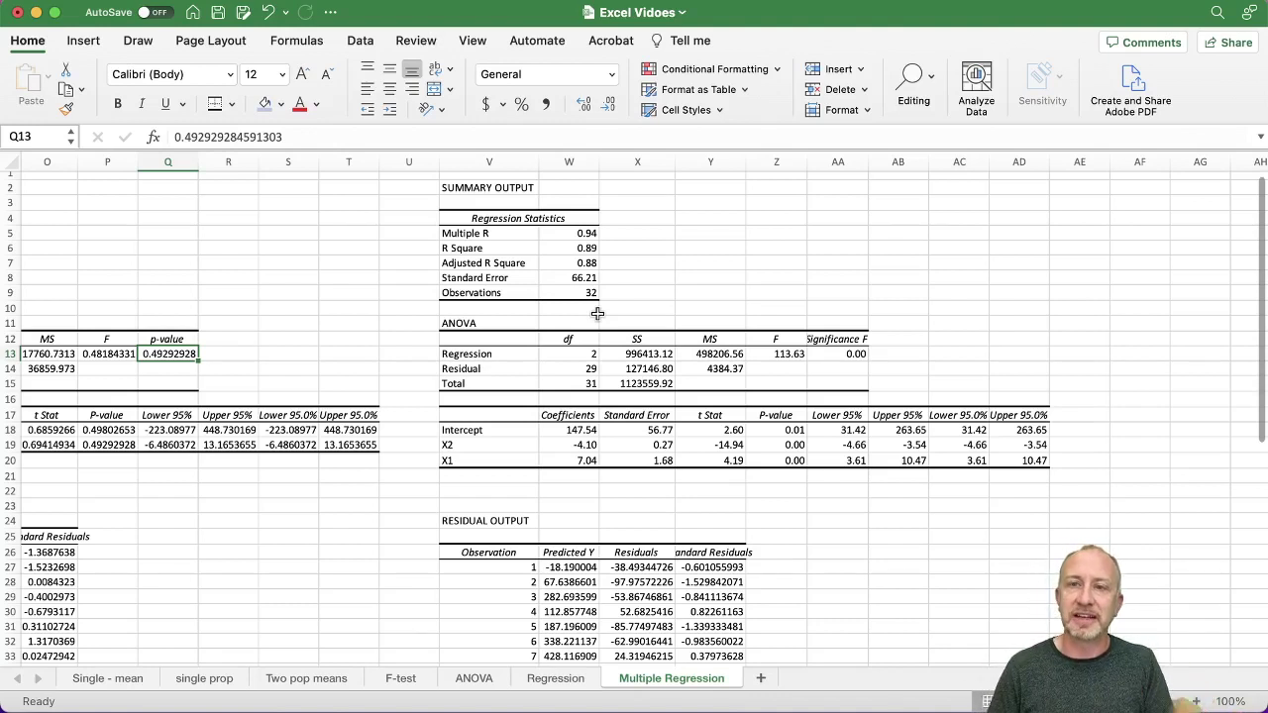
{"action": "left_click", "coordinate": [852, 339]}
{"action": "type", "text": "p-value"}
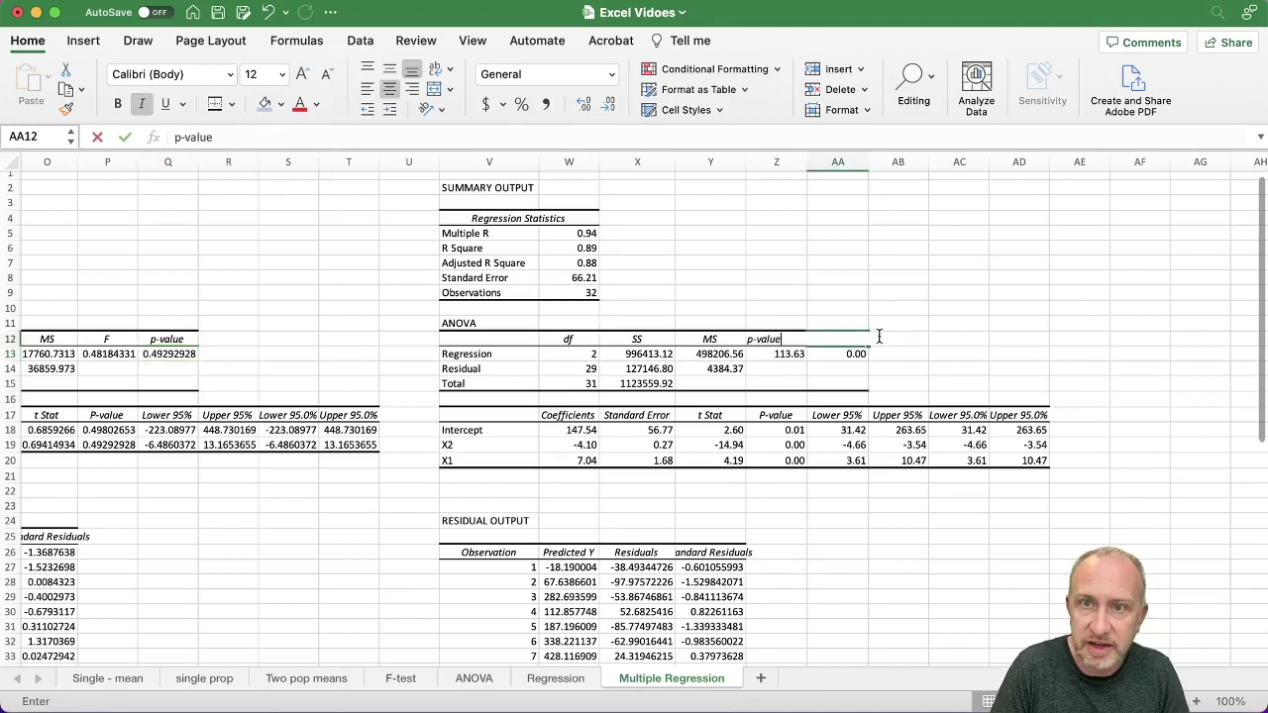
{"action": "key", "text": "Return"}
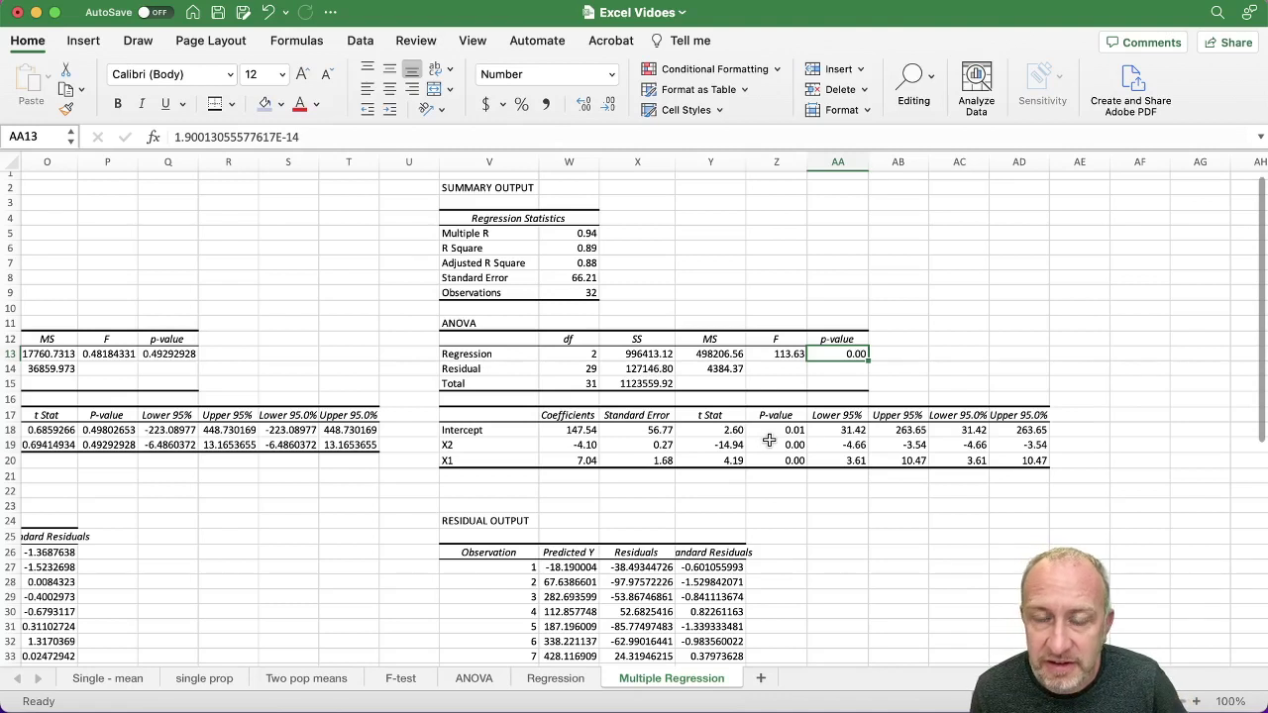
- Examine the X2 and X1 p-values and compare the overall F-test results in both models' ANOVA tables
{"action": "left_click_drag", "start_coordinate": [769, 442], "coordinate": [769, 457]}
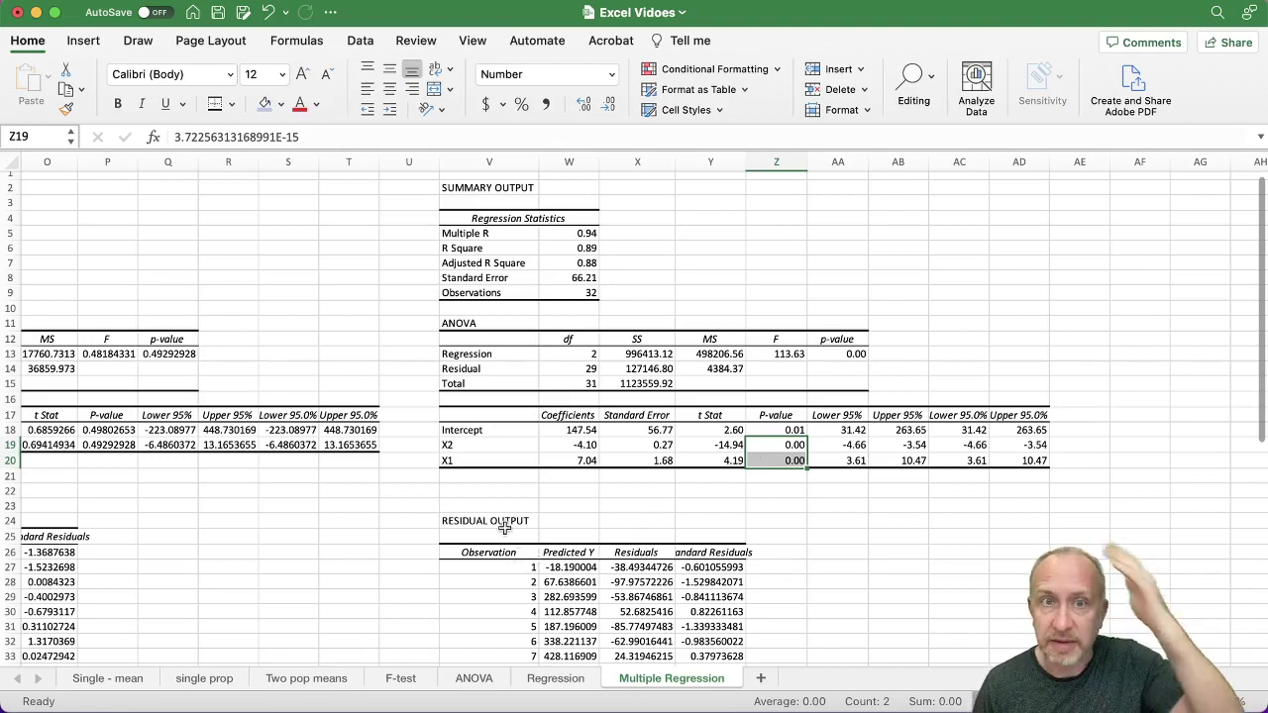
{"action": "left_click_drag", "start_coordinate": [468, 320], "coordinate": [848, 370]}
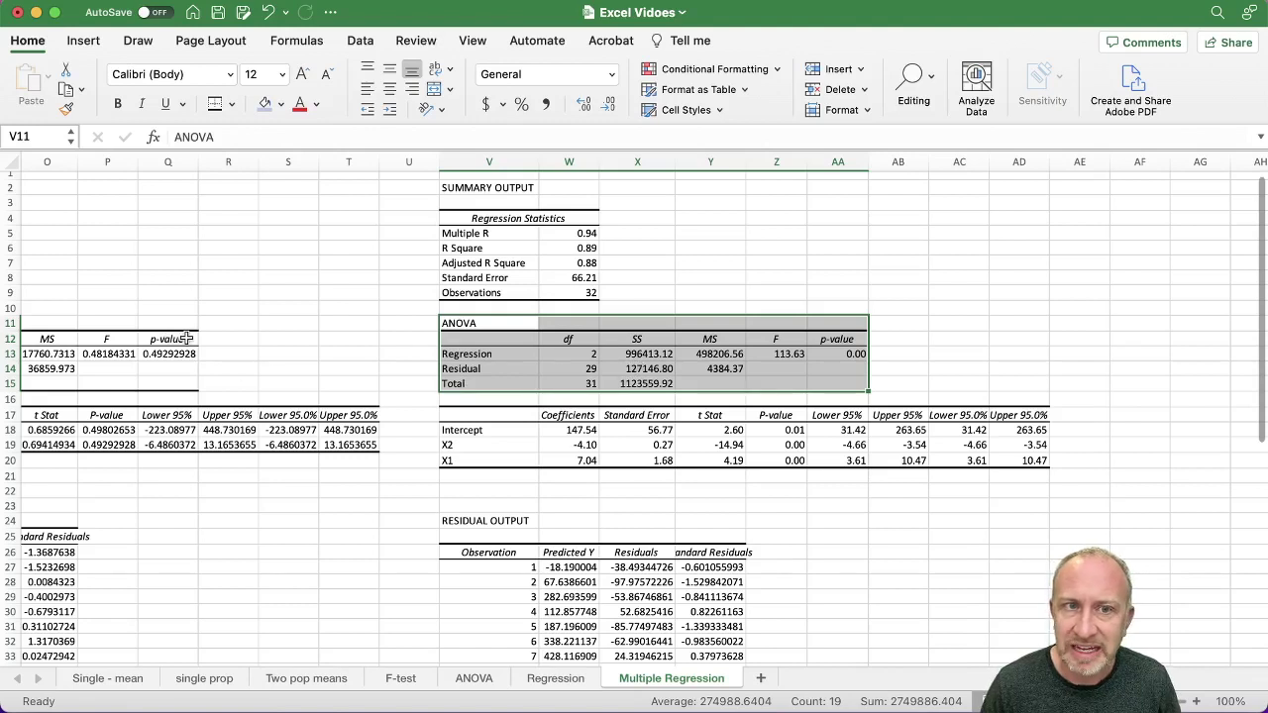
{"action": "left_click_drag", "start_coordinate": [171, 339], "coordinate": [114, 367]}
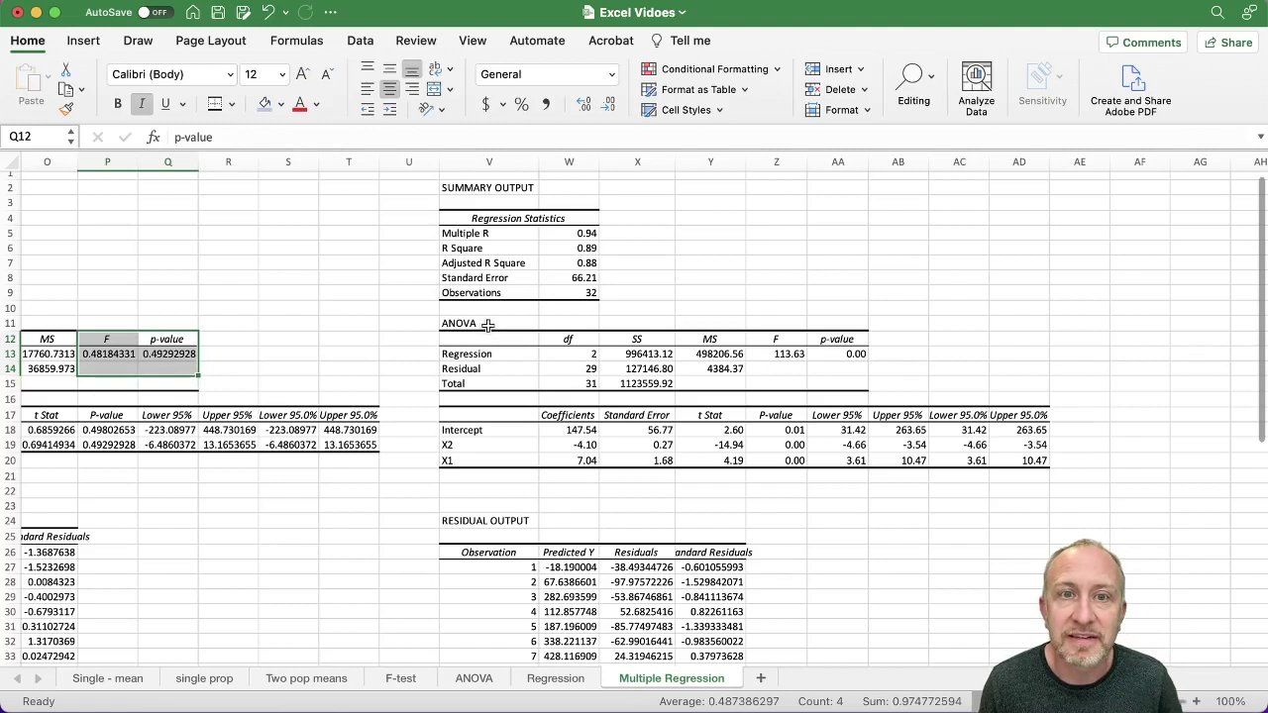
{"action": "left_click_drag", "start_coordinate": [487, 325], "coordinate": [825, 384]}
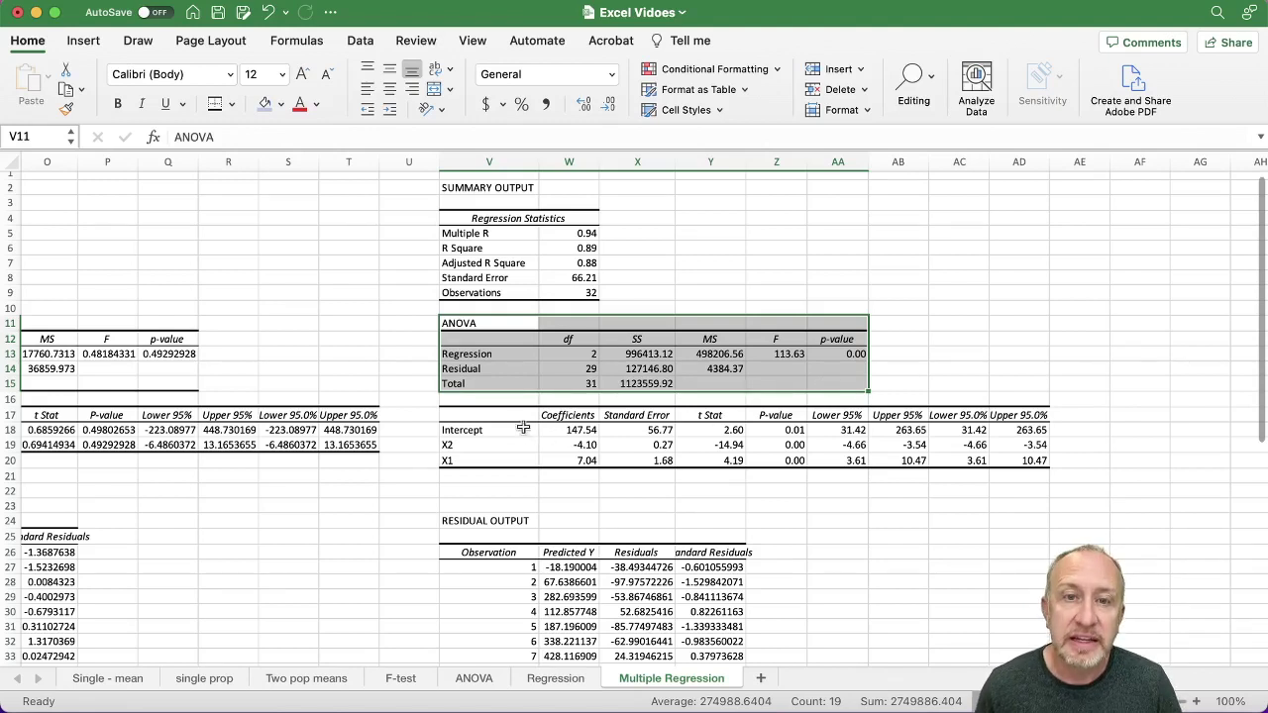
{"action": "left_click_drag", "start_coordinate": [514, 416], "coordinate": [902, 463]}
{"action": "left_click", "coordinate": [909, 504]}
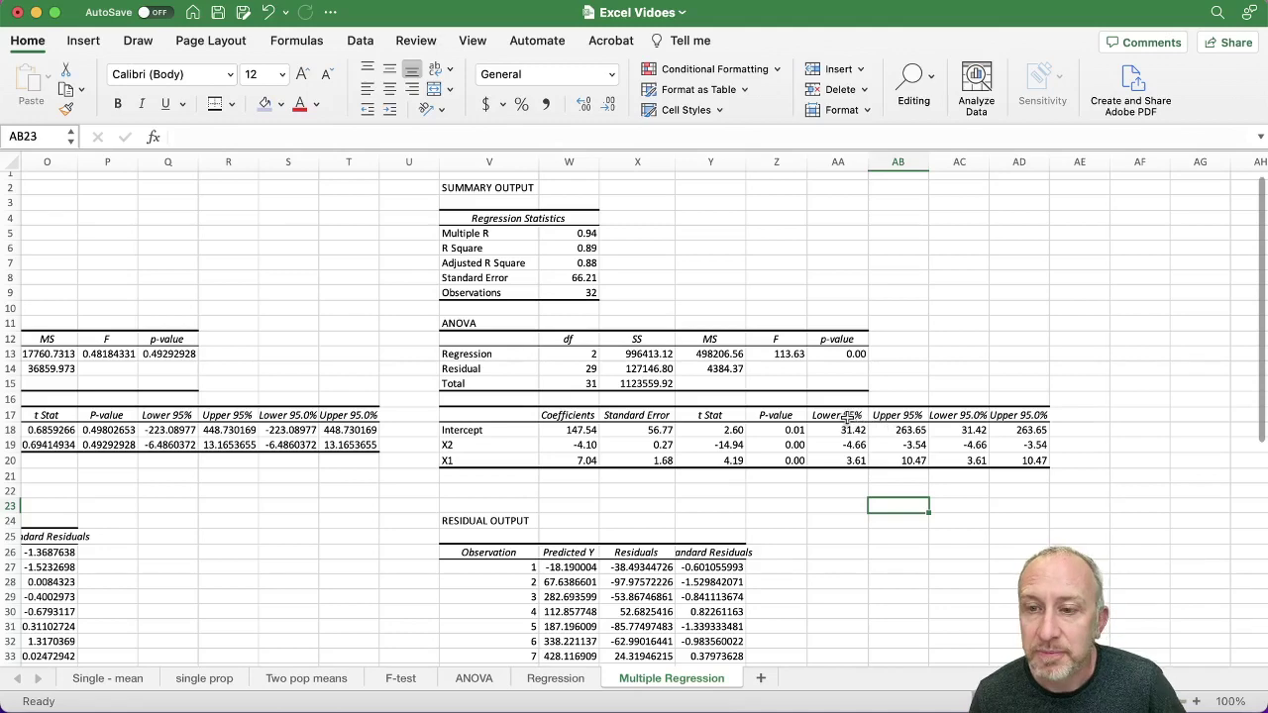
{"action": "left_click", "coordinate": [377, 43]}
{"action": "left_click", "coordinate": [1150, 104]}
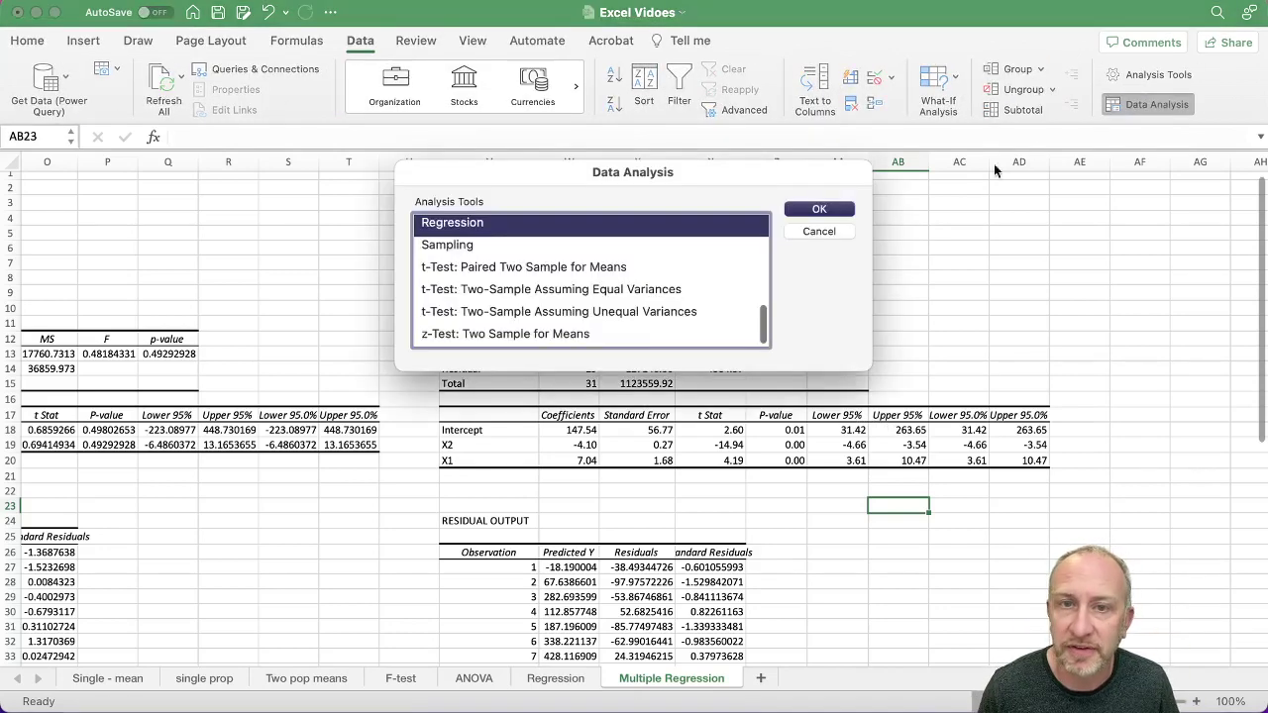
{"action": "left_click", "coordinate": [819, 211]}
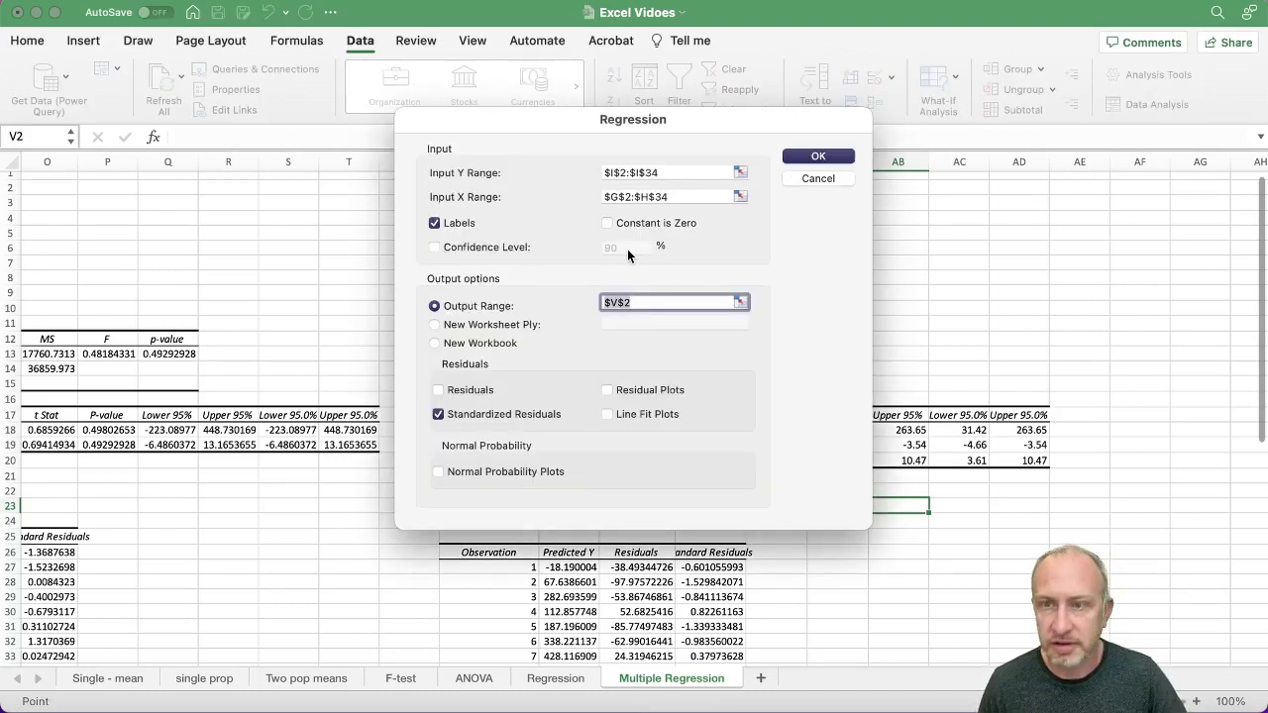
{"action": "left_click", "coordinate": [794, 178]}
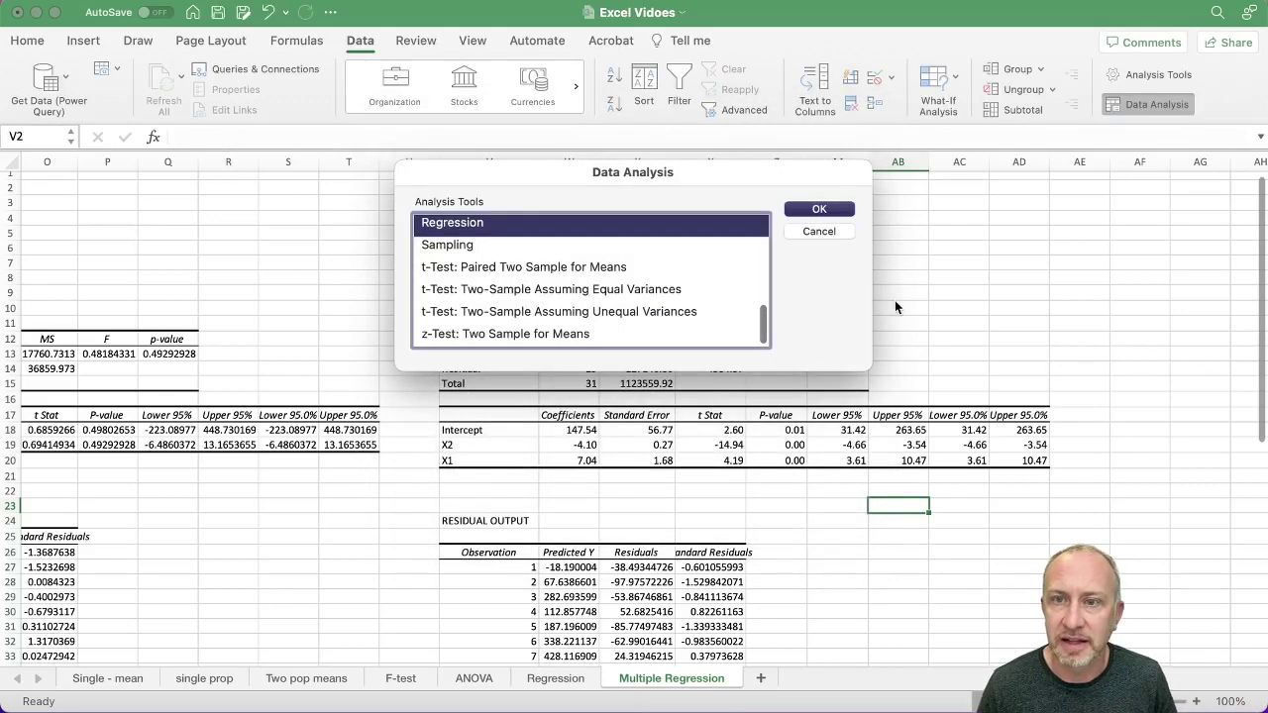
{"action": "left_click", "coordinate": [799, 230]}
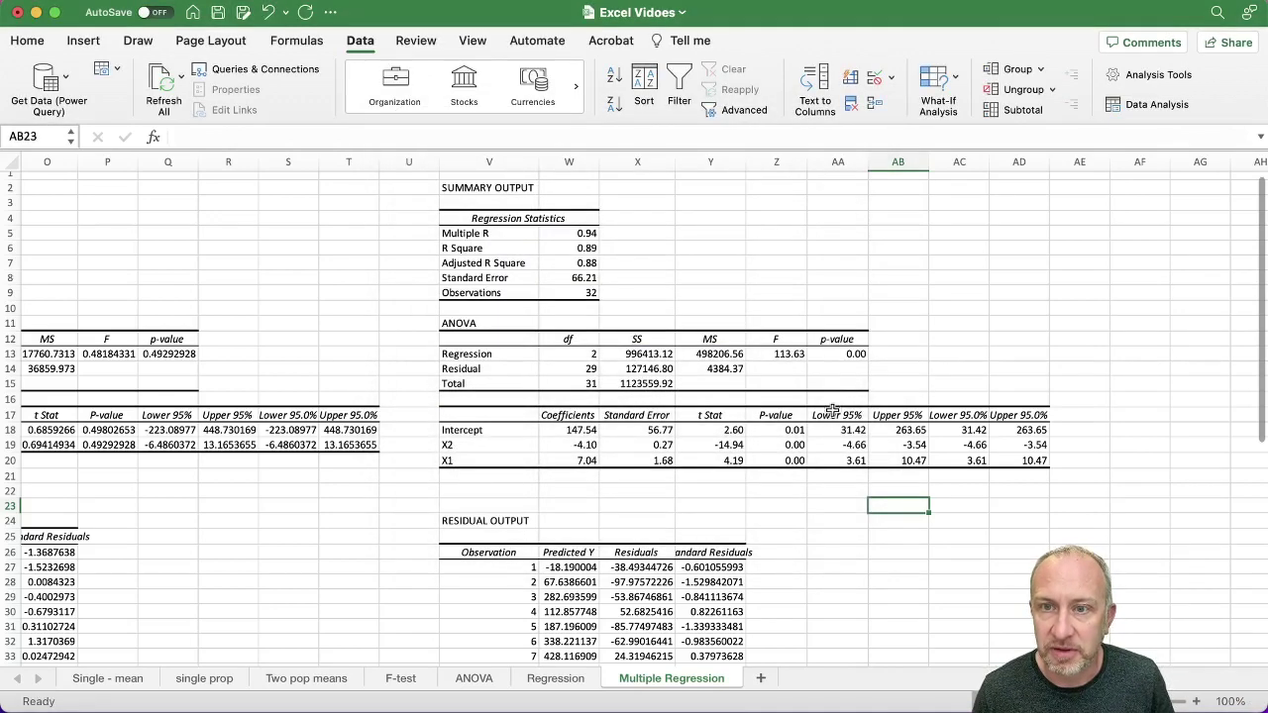
- Delete columns AC and AD, which hold the duplicate Lower 95.0% and Upper 95.0% confidence limits
{"action": "left_click_drag", "start_coordinate": [832, 415], "coordinate": [891, 464]}
{"action": "left_click_drag", "start_coordinate": [949, 416], "coordinate": [1016, 488]}
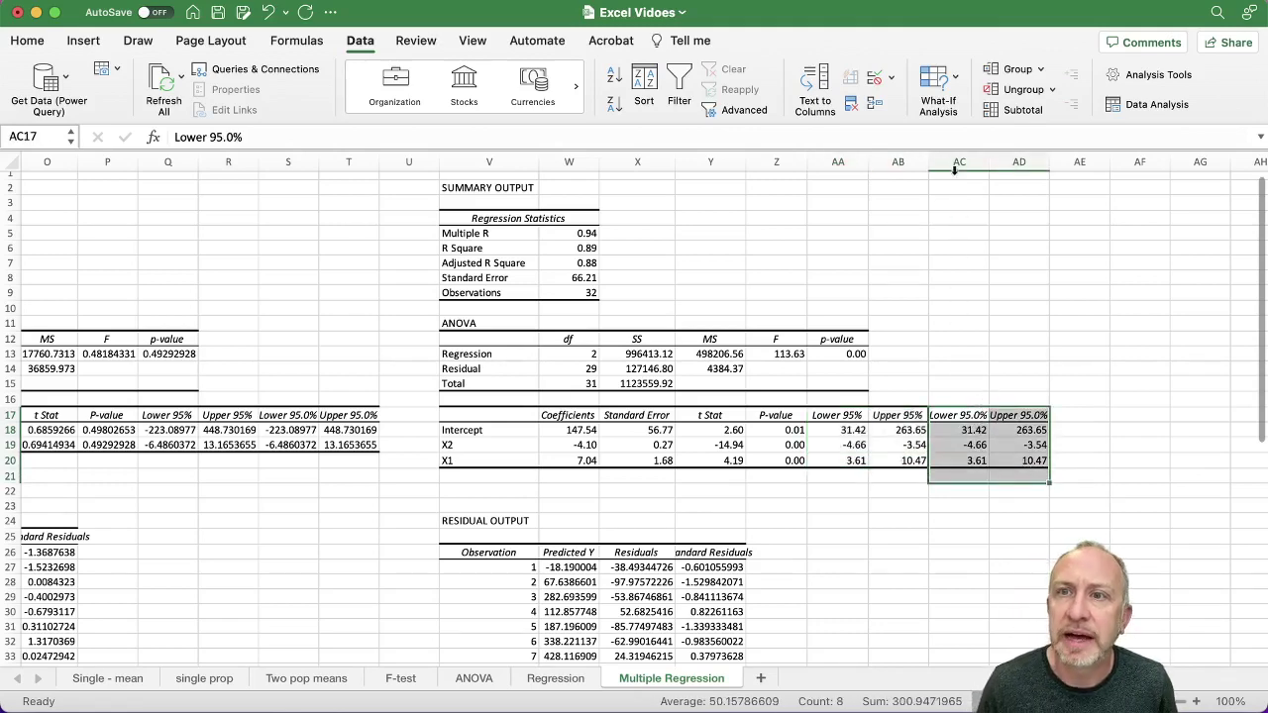
{"action": "left_click_drag", "start_coordinate": [957, 162], "coordinate": [1004, 162]}
{"action": "right_click", "coordinate": [1004, 161]}
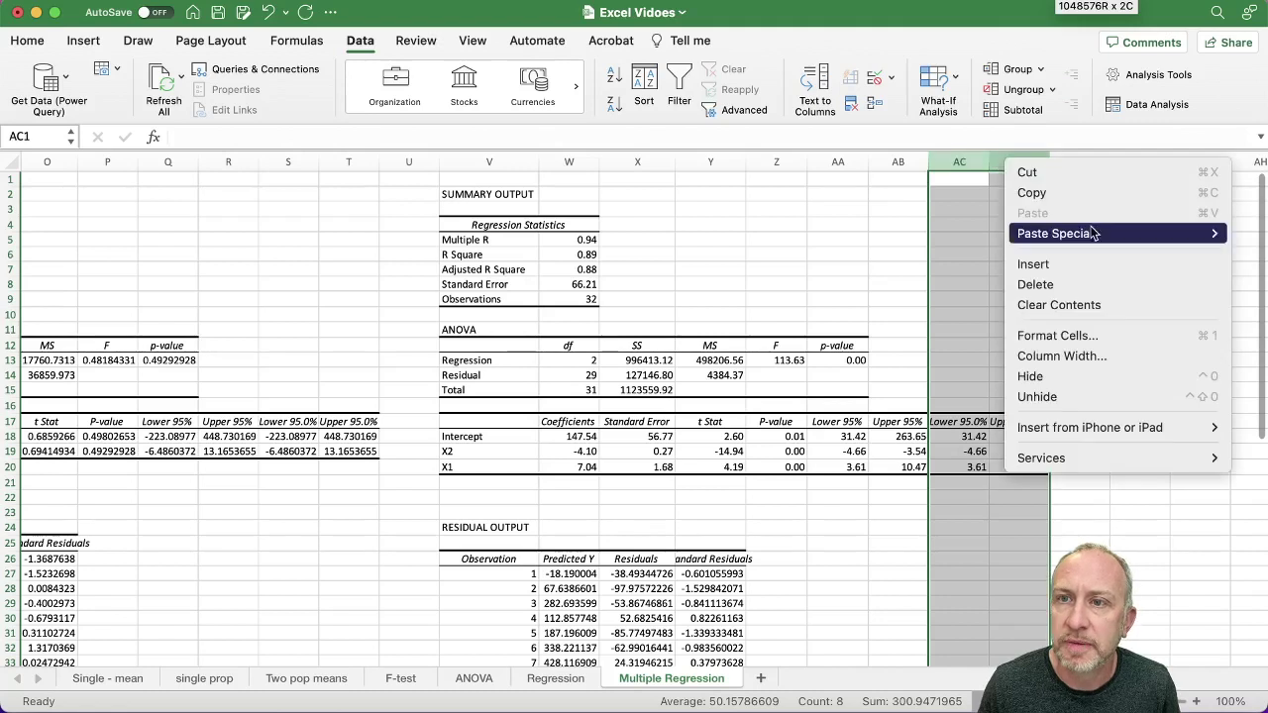
{"action": "left_click", "coordinate": [1095, 287]}
{"action": "left_click_drag", "start_coordinate": [1016, 429], "coordinate": [1002, 461]}
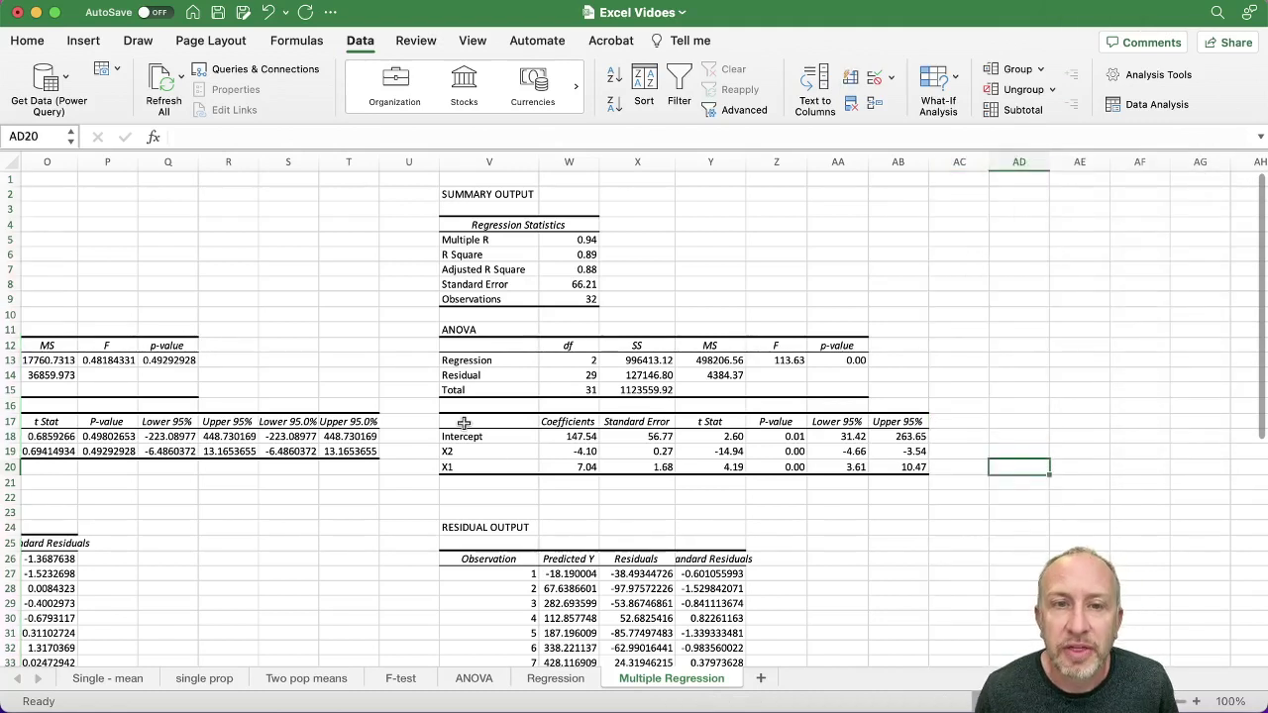
- Examine the intercept, X2 and X1 coefficients in the two-variable regression's coefficient table
{"action": "left_click_drag", "start_coordinate": [456, 422], "coordinate": [904, 466]}
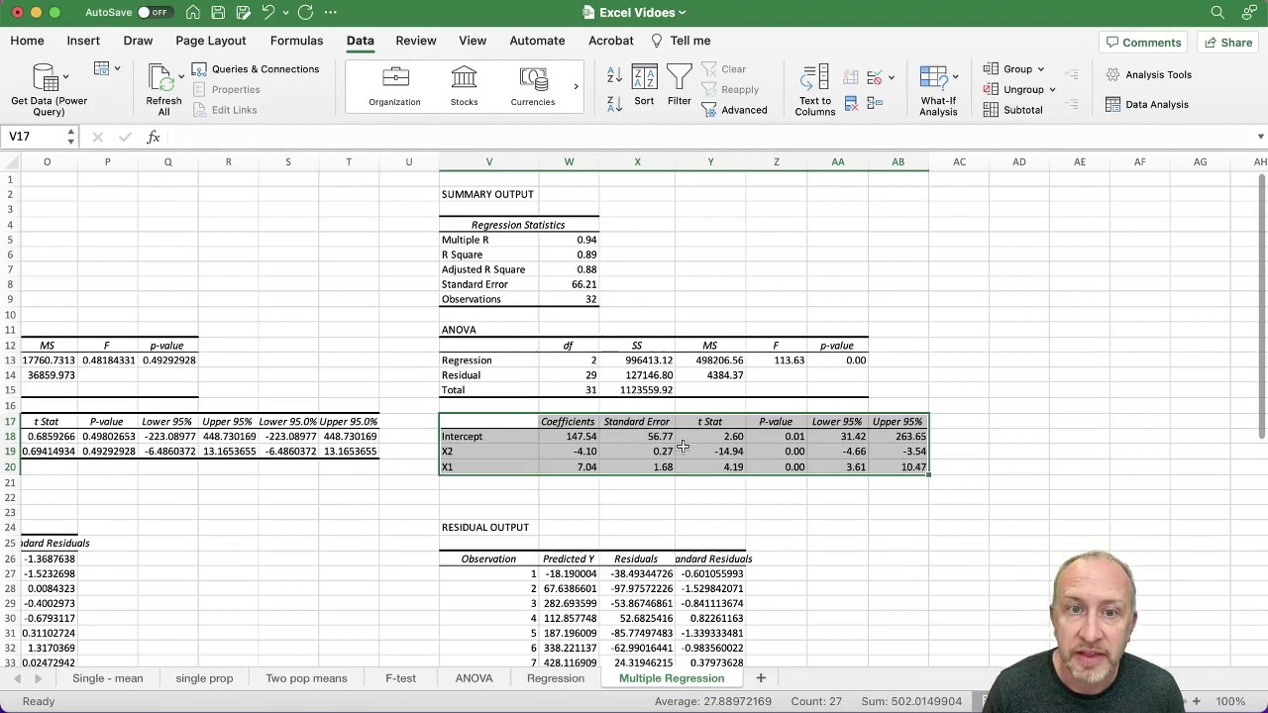
{"action": "left_click", "coordinate": [587, 437]}
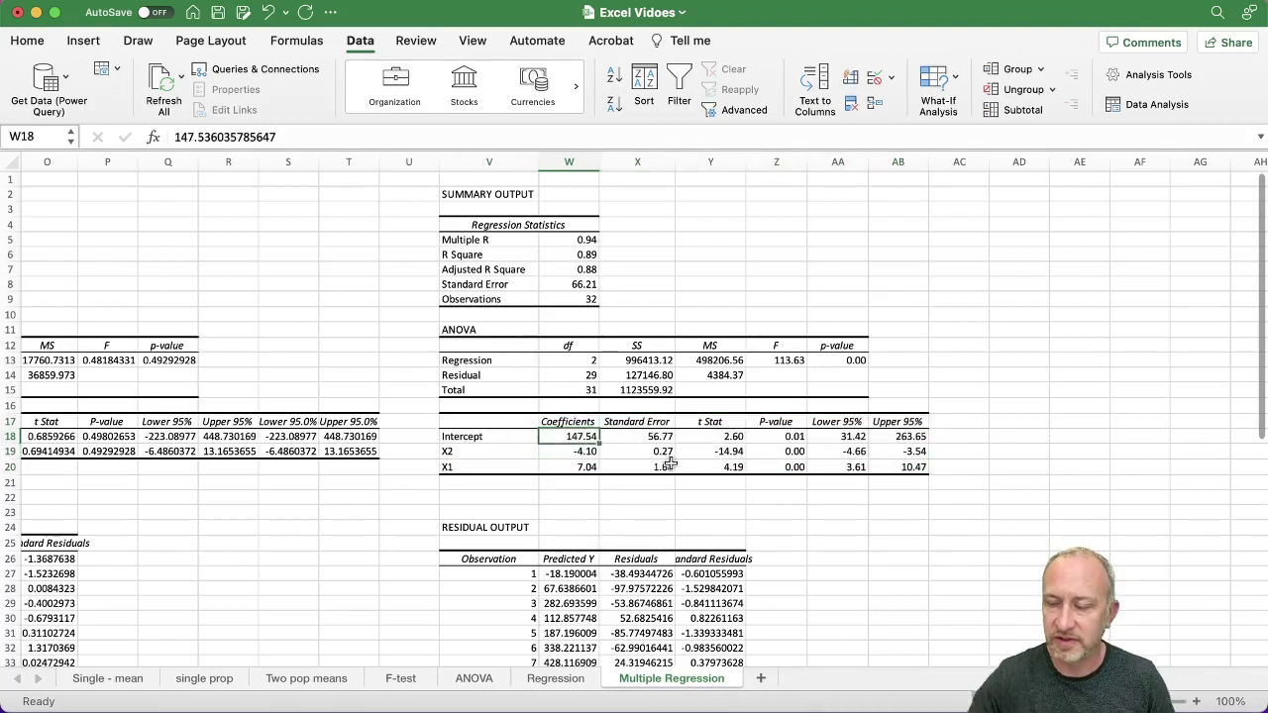
{"action": "left_click", "coordinate": [570, 455]}
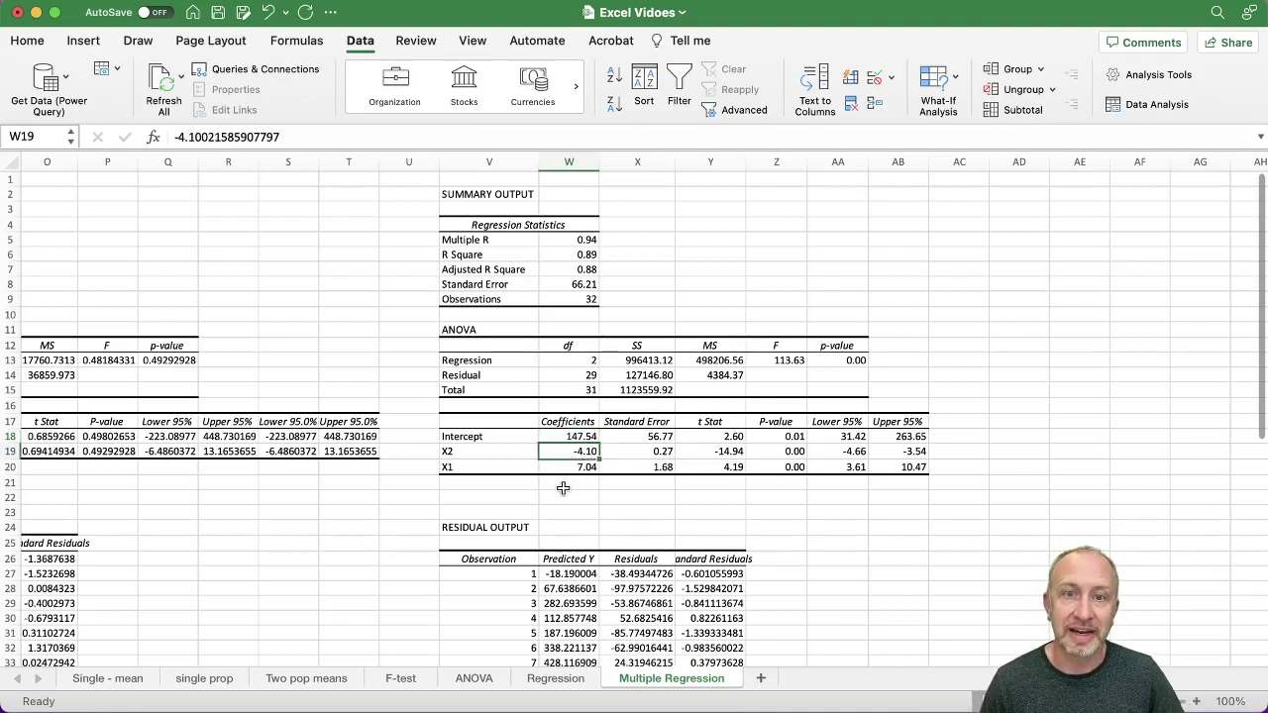
{"action": "left_click", "coordinate": [573, 466]}
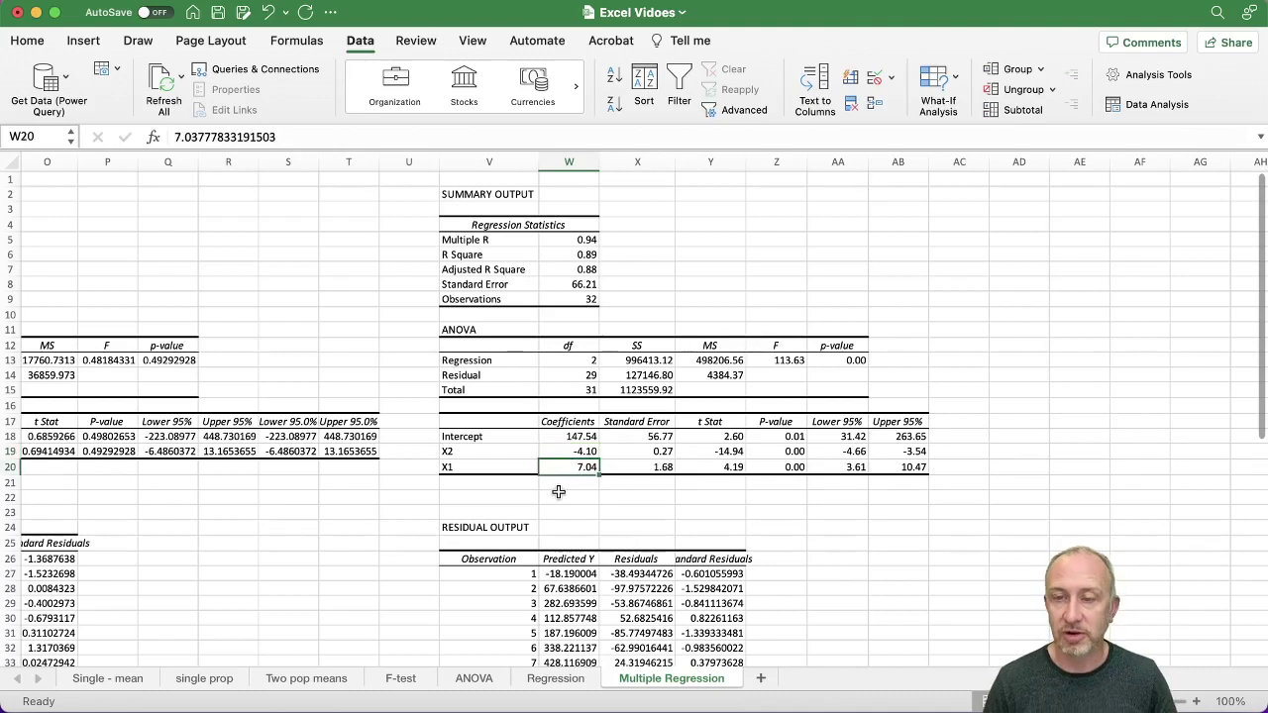
{"action": "left_click", "coordinate": [556, 437]}
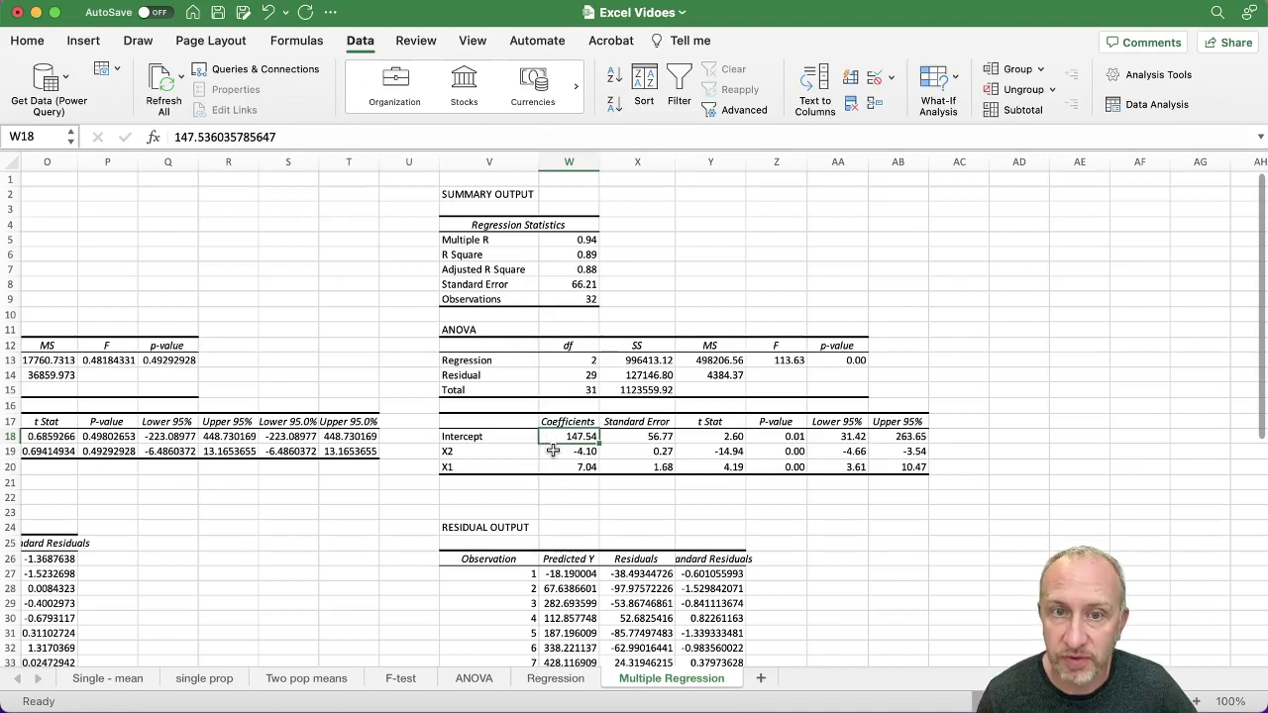
{"action": "left_click", "coordinate": [555, 454]}
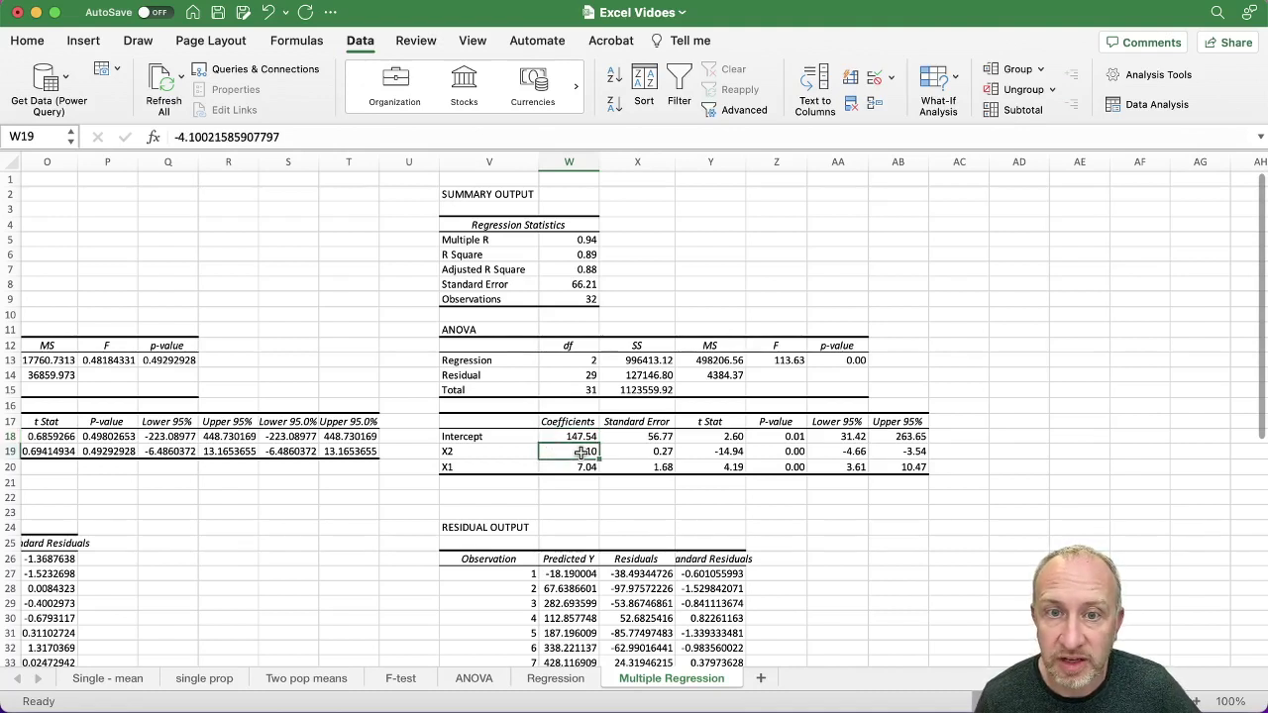
{"action": "left_click", "coordinate": [563, 467]}
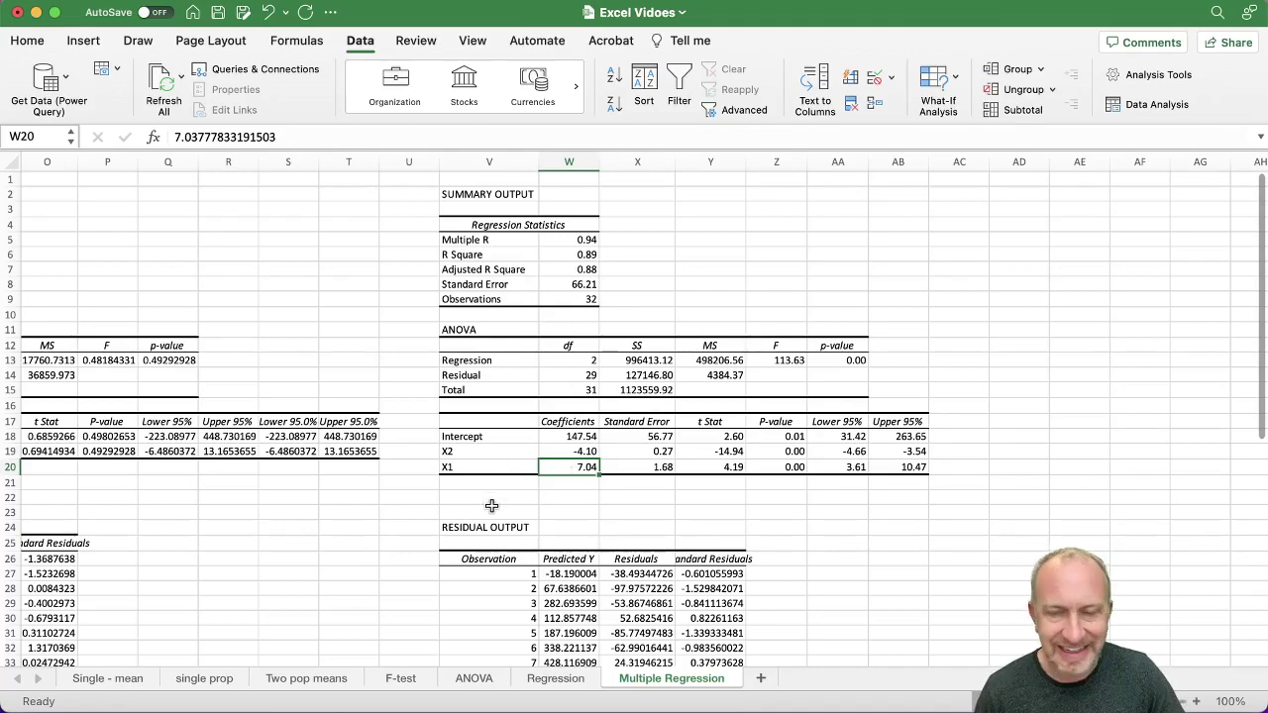
- Switch to the handwritten Simple Regression note and write "ŷ = 147.54" below the general estimated regression equation
{"action": "key", "text": "ctrl+Up"}
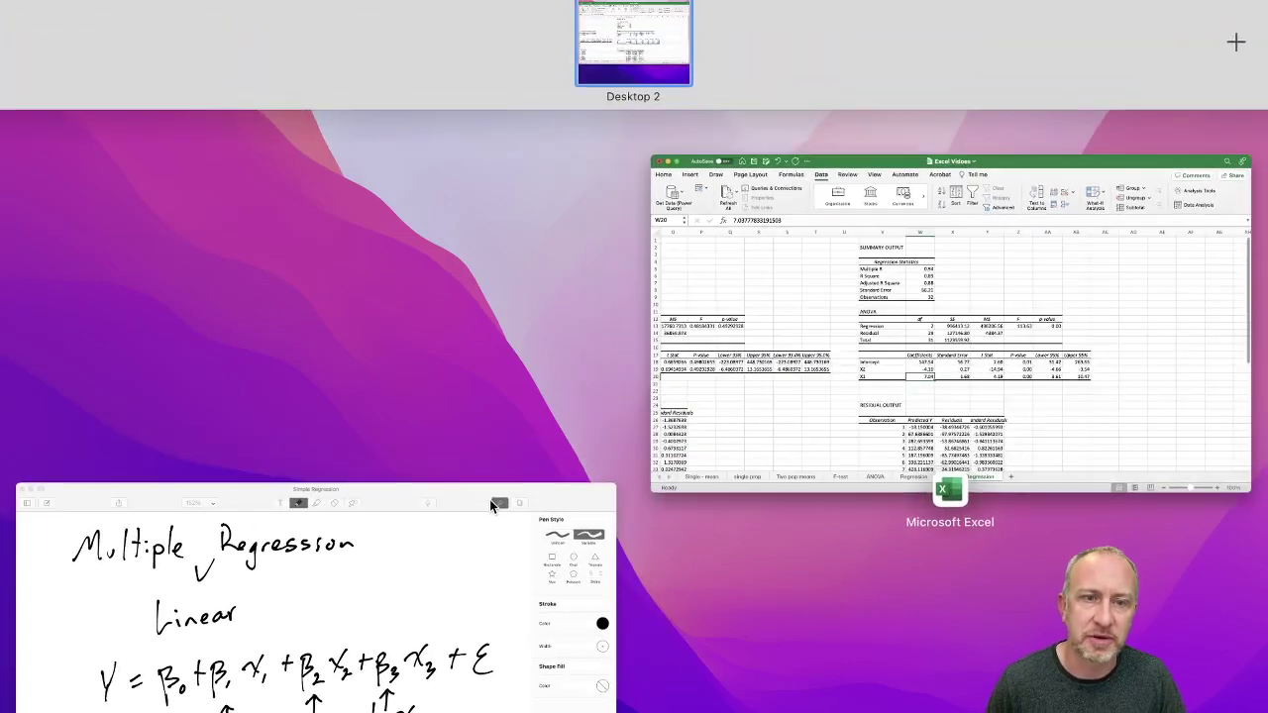
{"action": "left_click", "coordinate": [445, 582]}
{"action": "scroll", "coordinate": [483, 269], "scroll_direction": "up", "scroll_amount": 5}
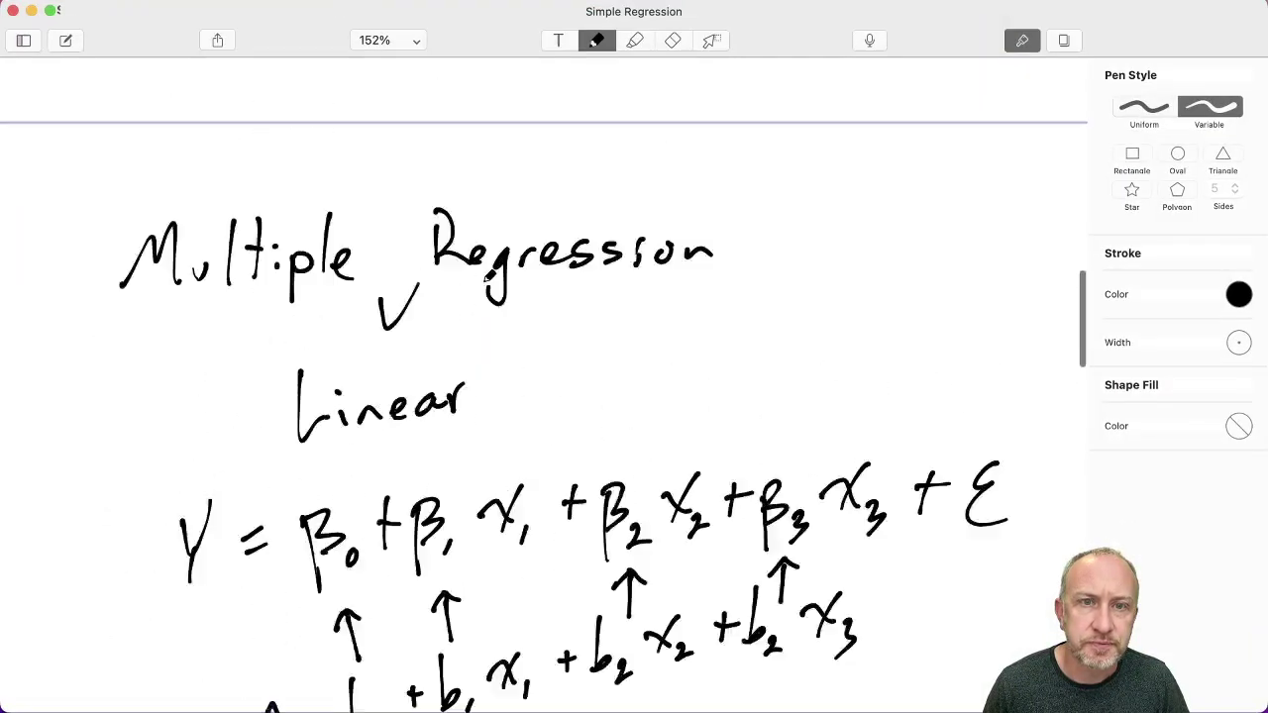
{"action": "scroll", "coordinate": [486, 247], "scroll_direction": "down", "scroll_amount": 5}
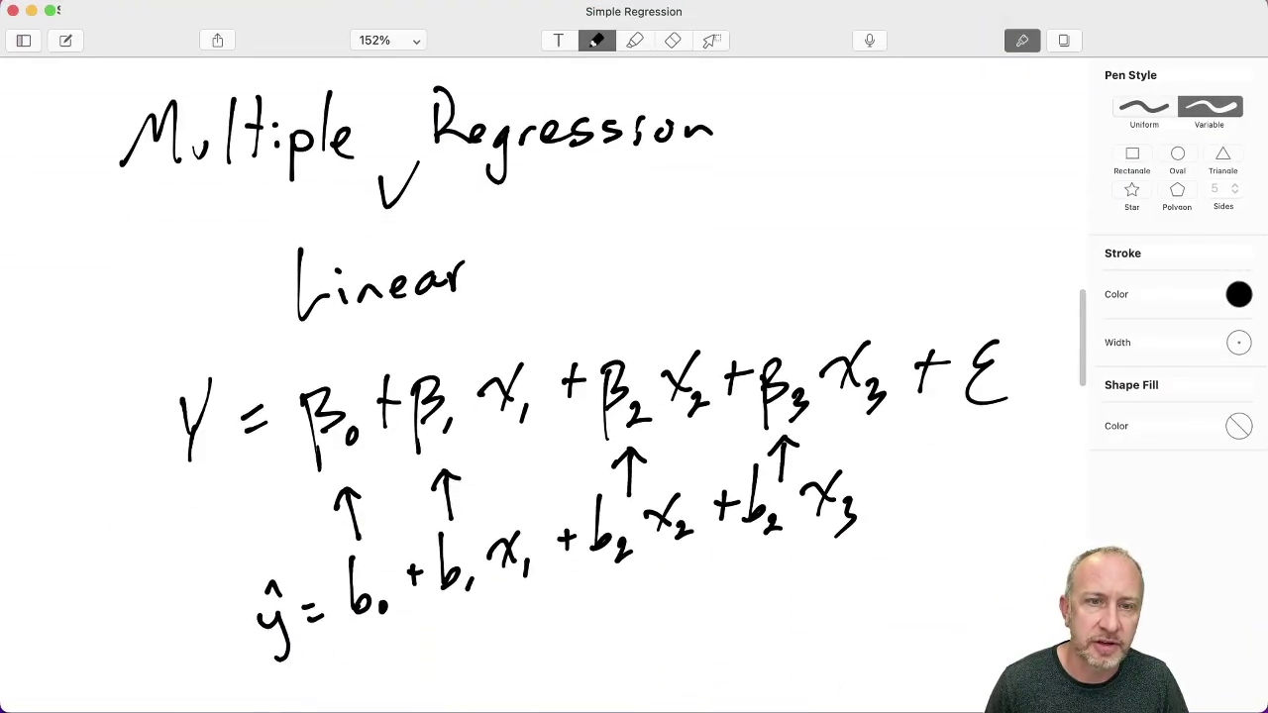
{"action": "scroll", "coordinate": [671, 294], "scroll_direction": "down", "scroll_amount": 5}
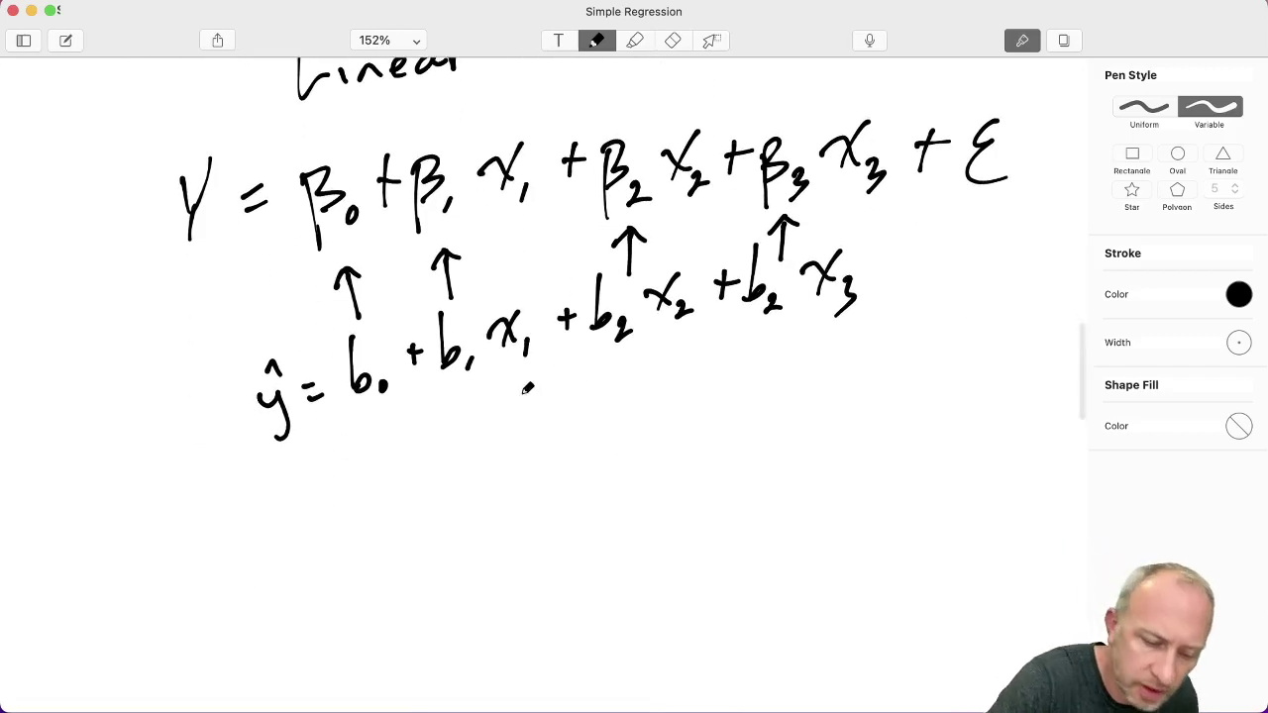
{"action": "mouse_move", "coordinate": [276, 501]}
{"action": "left_mouse_down"}
{"action": "mouse_move", "coordinate": [297, 567]}
{"action": "mouse_move", "coordinate": [296, 490]}
{"action": "left_mouse_up"}
{"action": "left_click_drag", "start_coordinate": [315, 504], "coordinate": [360, 511]}
{"action": "left_click_drag", "start_coordinate": [380, 464], "coordinate": [396, 487]}
{"action": "mouse_move", "coordinate": [391, 462]}
{"action": "left_mouse_down"}
{"action": "mouse_move", "coordinate": [389, 508]}
{"action": "mouse_move", "coordinate": [410, 503]}
{"action": "left_mouse_up"}
{"action": "left_click", "coordinate": [436, 482]}
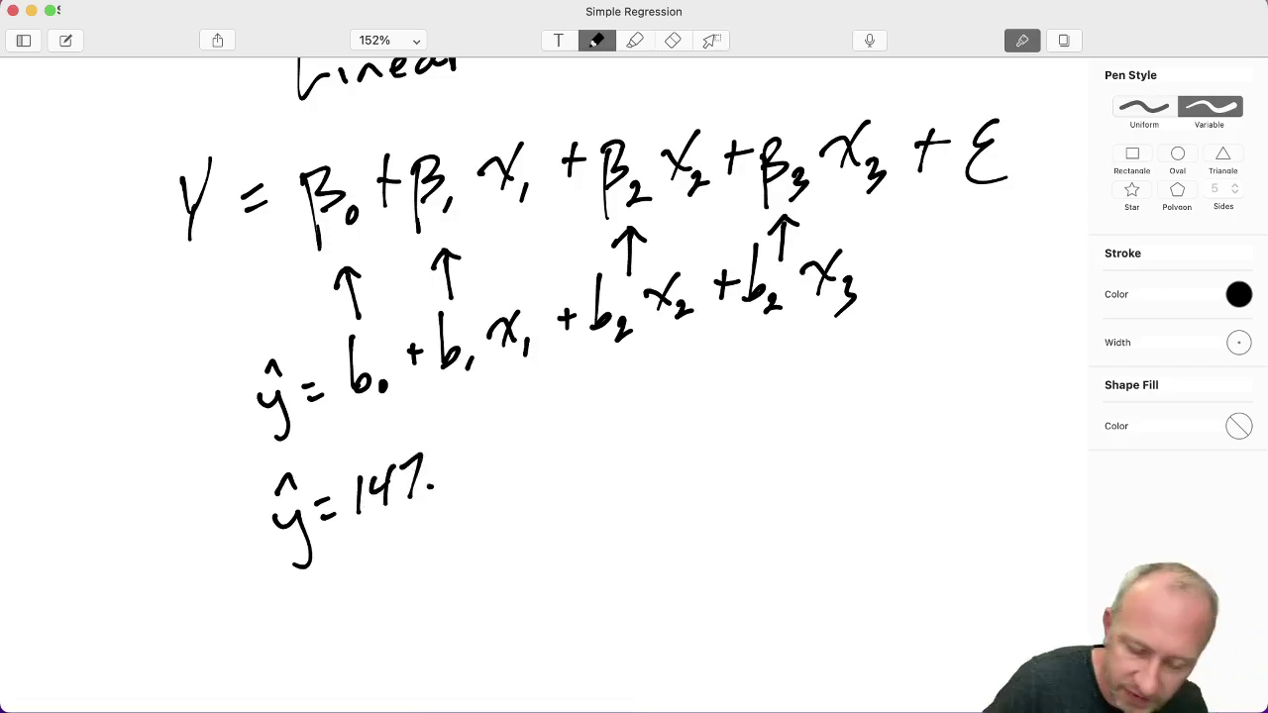
{"action": "key", "text": "ctrl+Up"}
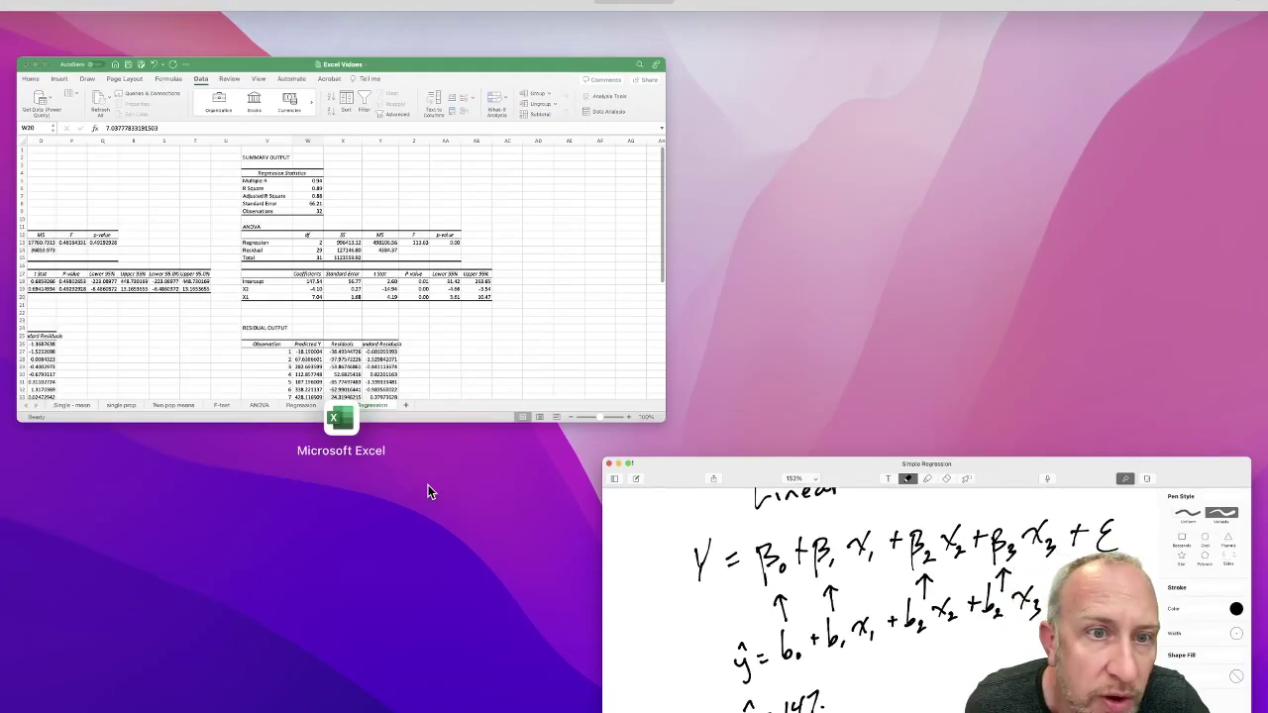
{"action": "key", "text": "ctrl+Up"}
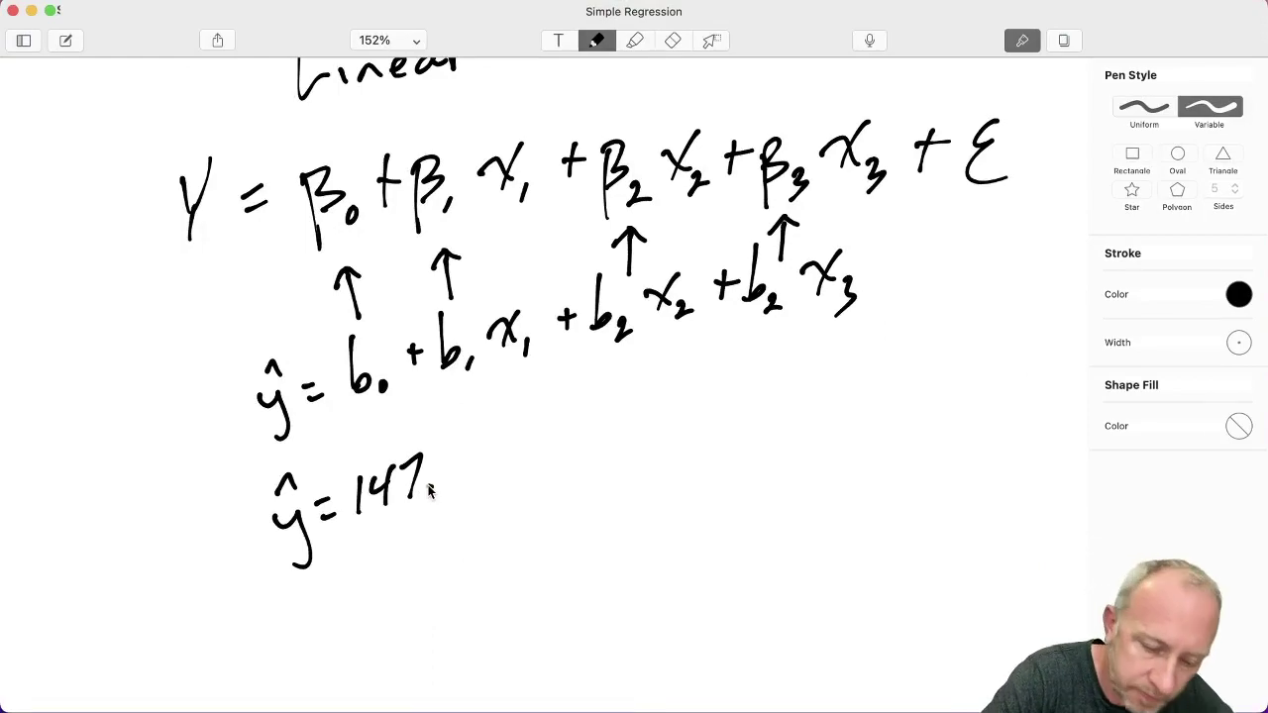
{"action": "mouse_move", "coordinate": [452, 442]}
{"action": "left_mouse_down"}
{"action": "mouse_move", "coordinate": [452, 482]}
{"action": "mouse_move", "coordinate": [475, 442]}
{"action": "left_mouse_up"}
{"action": "left_click_drag", "start_coordinate": [490, 426], "coordinate": [518, 466]}
- Check the X2 coefficient in the regression output and extend the handwritten equation with "- 4.1x₂"
{"action": "key", "text": "ctrl+Up"}
{"action": "key", "text": "ctrl+Up"}
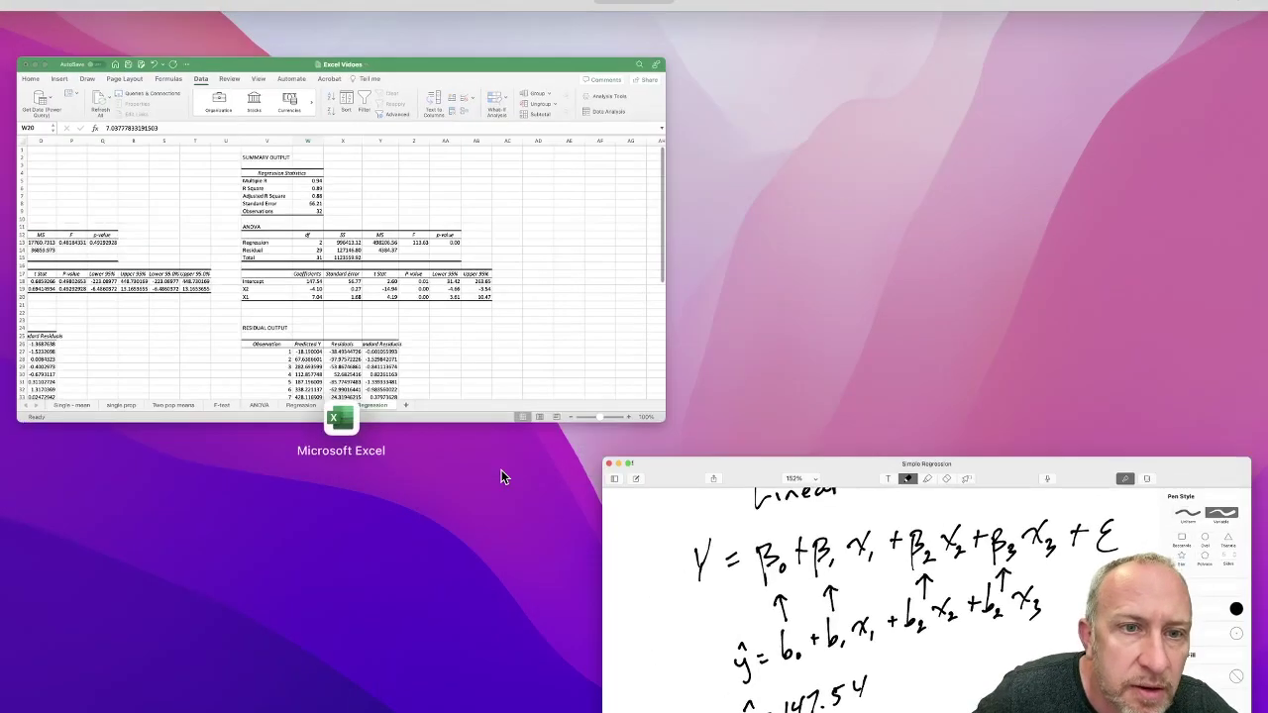
{"action": "key", "text": "ctrl+Up"}
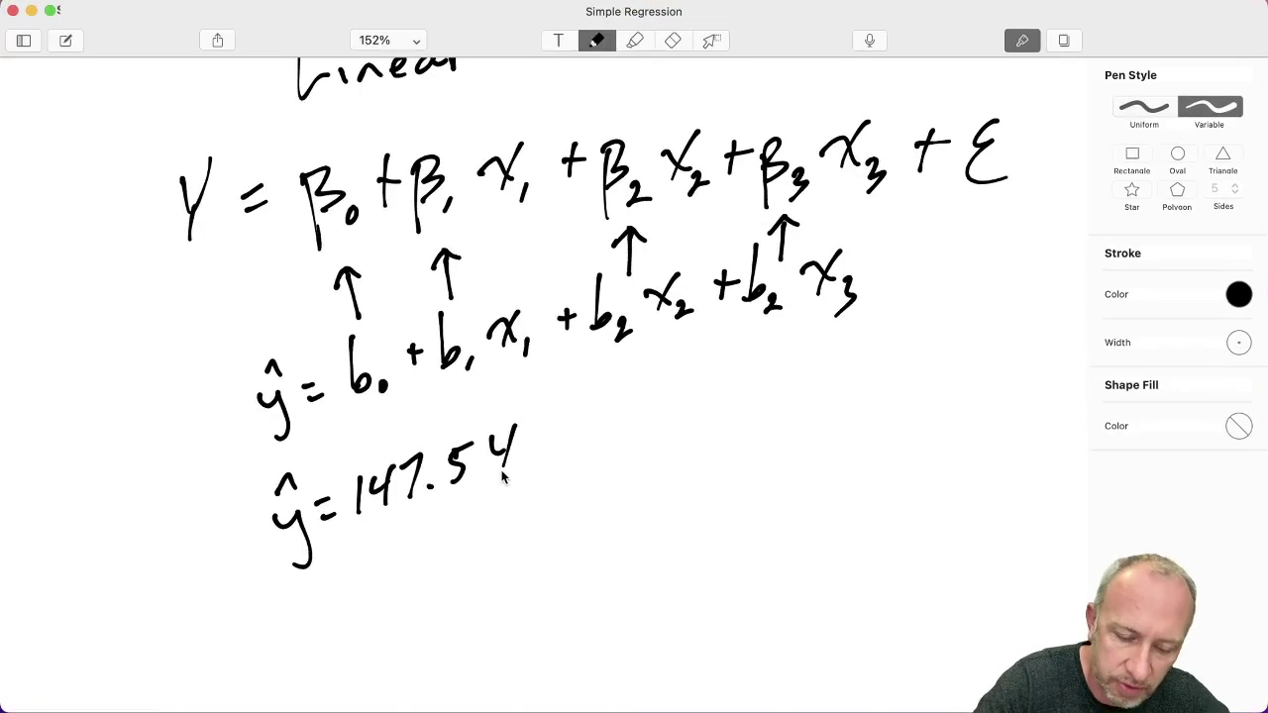
{"action": "mouse_move", "coordinate": [539, 448]}
{"action": "left_mouse_down"}
{"action": "mouse_move", "coordinate": [600, 394]}
{"action": "mouse_move", "coordinate": [600, 442]}
{"action": "left_mouse_up"}
{"action": "left_click", "coordinate": [611, 430]}
{"action": "mouse_move", "coordinate": [628, 383]}
{"action": "left_mouse_down"}
{"action": "mouse_move", "coordinate": [627, 431]}
{"action": "mouse_move", "coordinate": [684, 410]}
{"action": "left_mouse_up"}
{"action": "mouse_move", "coordinate": [684, 384]}
{"action": "left_mouse_down"}
{"action": "mouse_move", "coordinate": [666, 426]}
{"action": "mouse_move", "coordinate": [716, 410]}
{"action": "left_mouse_up"}
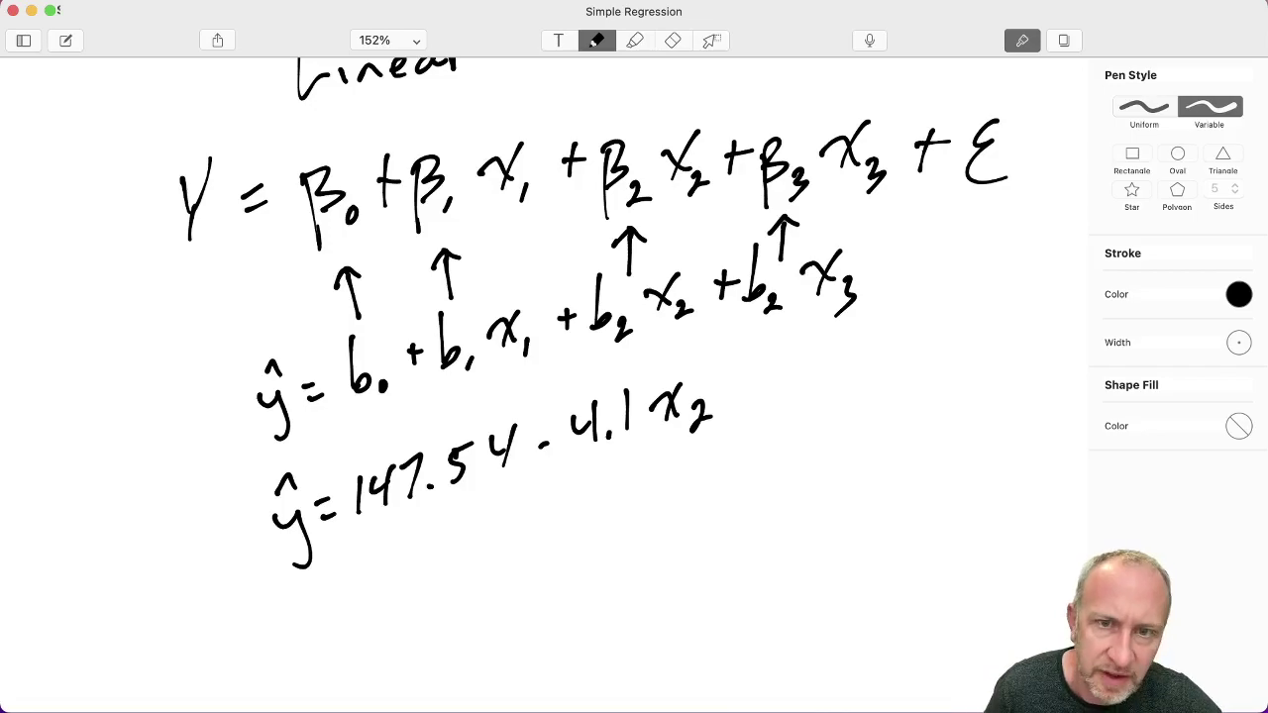
- Check the X1 coefficient in the regression output and complete the handwritten equation with "+ 7.04x₁"
{"action": "key", "text": "ctrl+Up"}
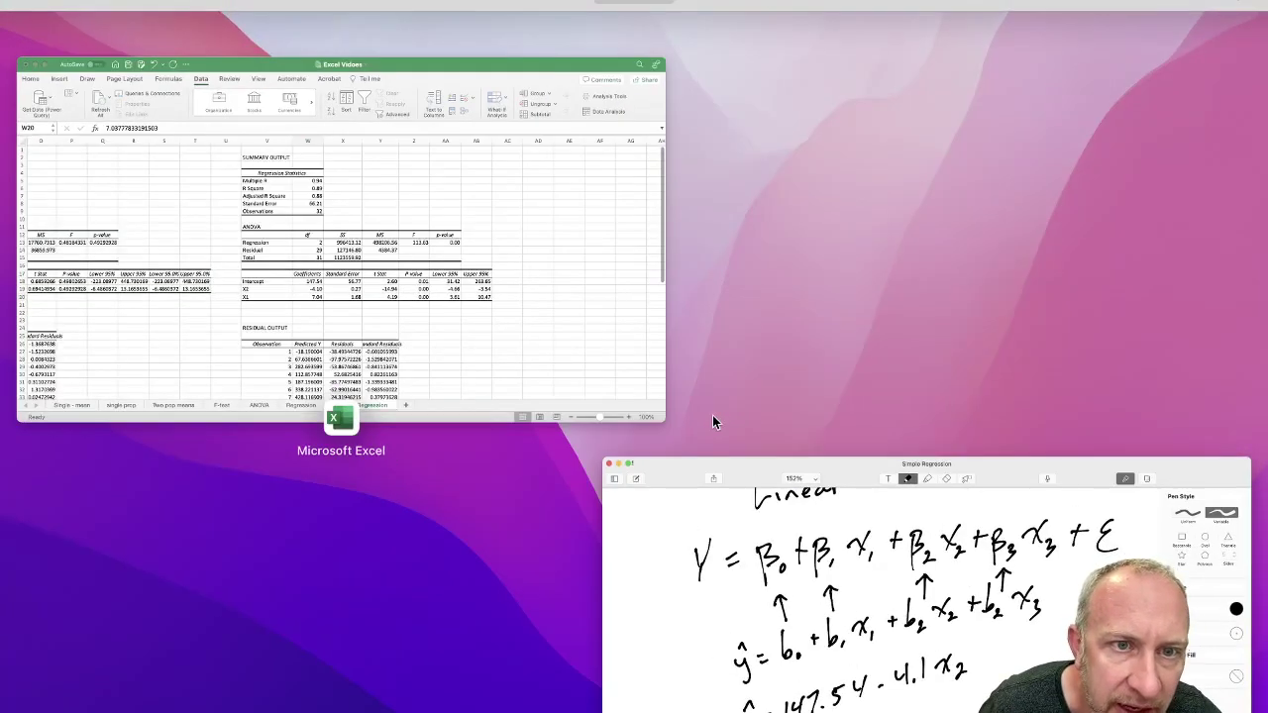
{"action": "key", "text": "ctrl+Up"}
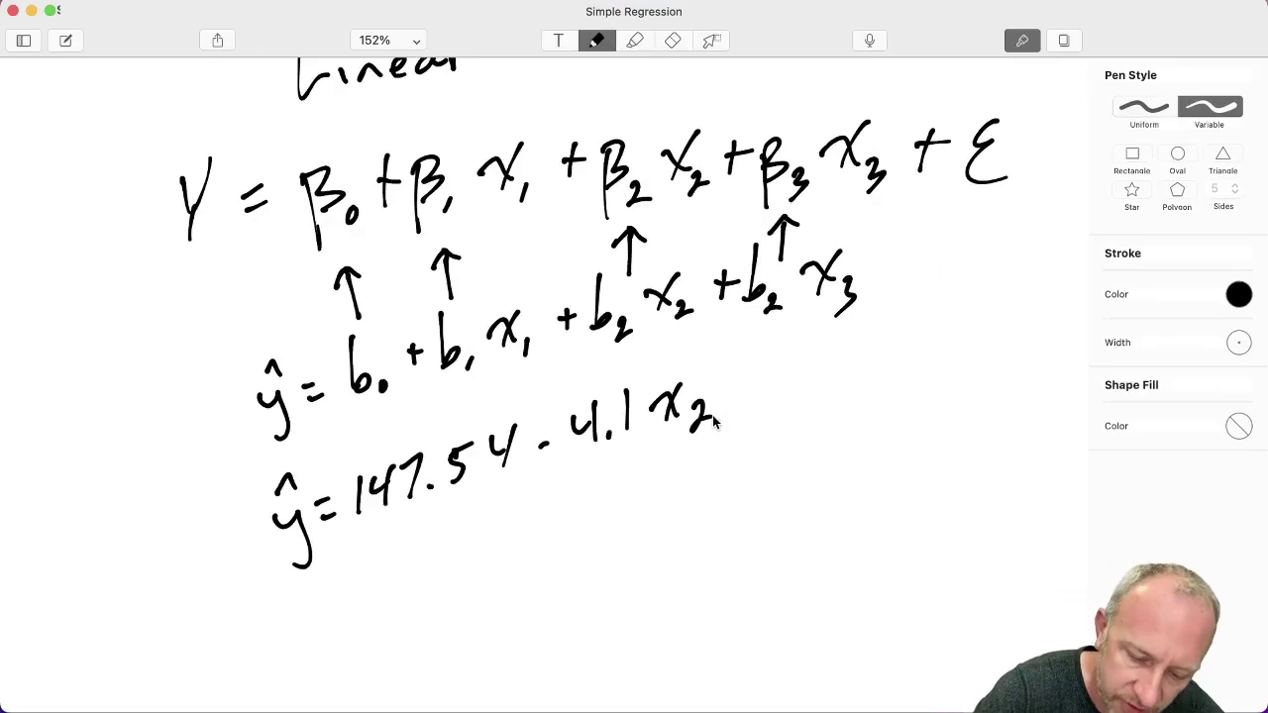
{"action": "left_click_drag", "start_coordinate": [750, 374], "coordinate": [749, 398]}
{"action": "left_click_drag", "start_coordinate": [736, 390], "coordinate": [793, 391]}
{"action": "left_click", "coordinate": [810, 376]}
{"action": "left_click_drag", "start_coordinate": [834, 351], "coordinate": [868, 353]}
{"action": "mouse_move", "coordinate": [878, 329]}
{"action": "left_mouse_down"}
{"action": "mouse_move", "coordinate": [871, 365]}
{"action": "mouse_move", "coordinate": [932, 347]}
{"action": "mouse_move", "coordinate": [920, 365]}
{"action": "mouse_move", "coordinate": [948, 368]}
{"action": "left_mouse_up"}
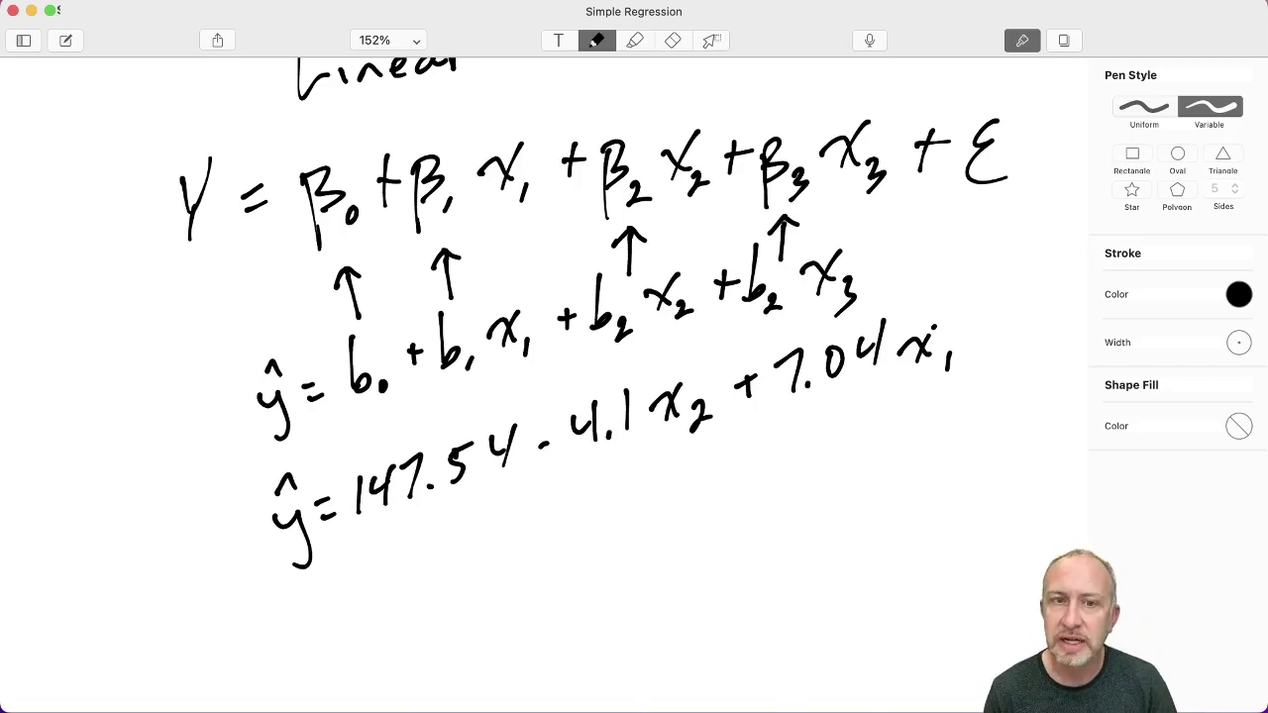
- Return to the Excel workbook and review the X2 and X1 coefficients, p-values and 95% confidence limits
{"action": "key", "text": "ctrl+Up"}
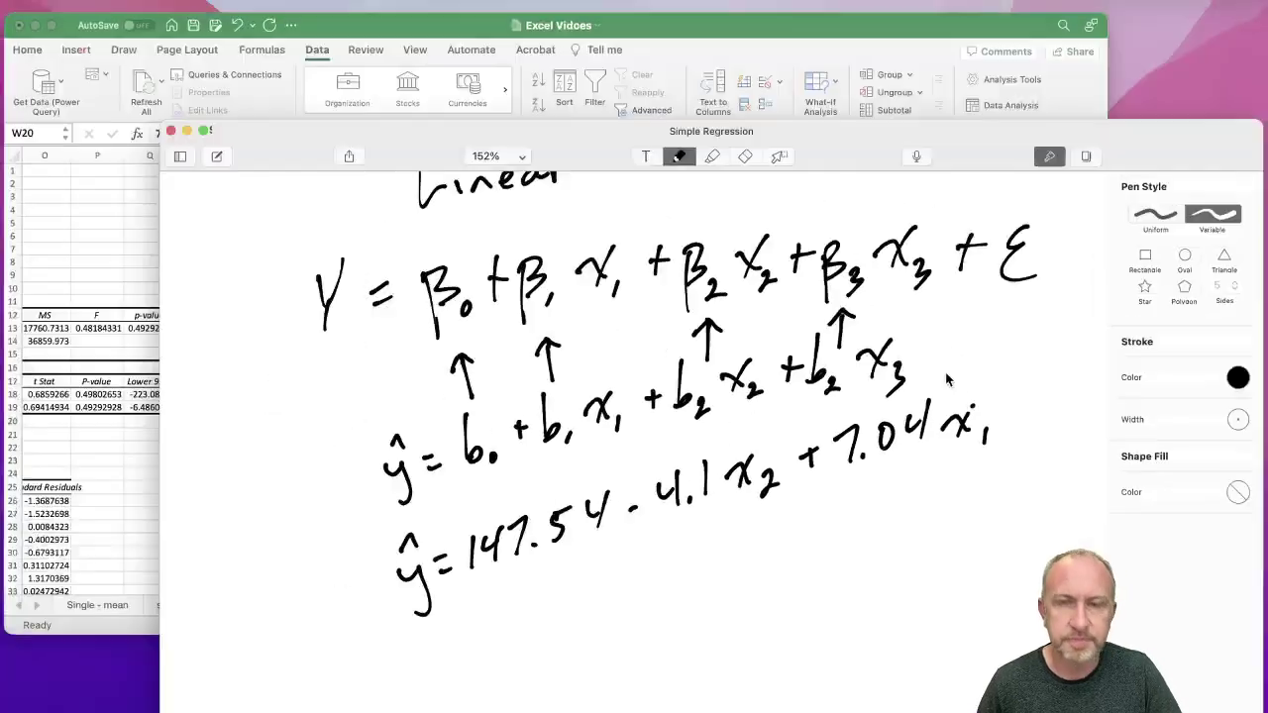
{"action": "left_click", "coordinate": [509, 225]}
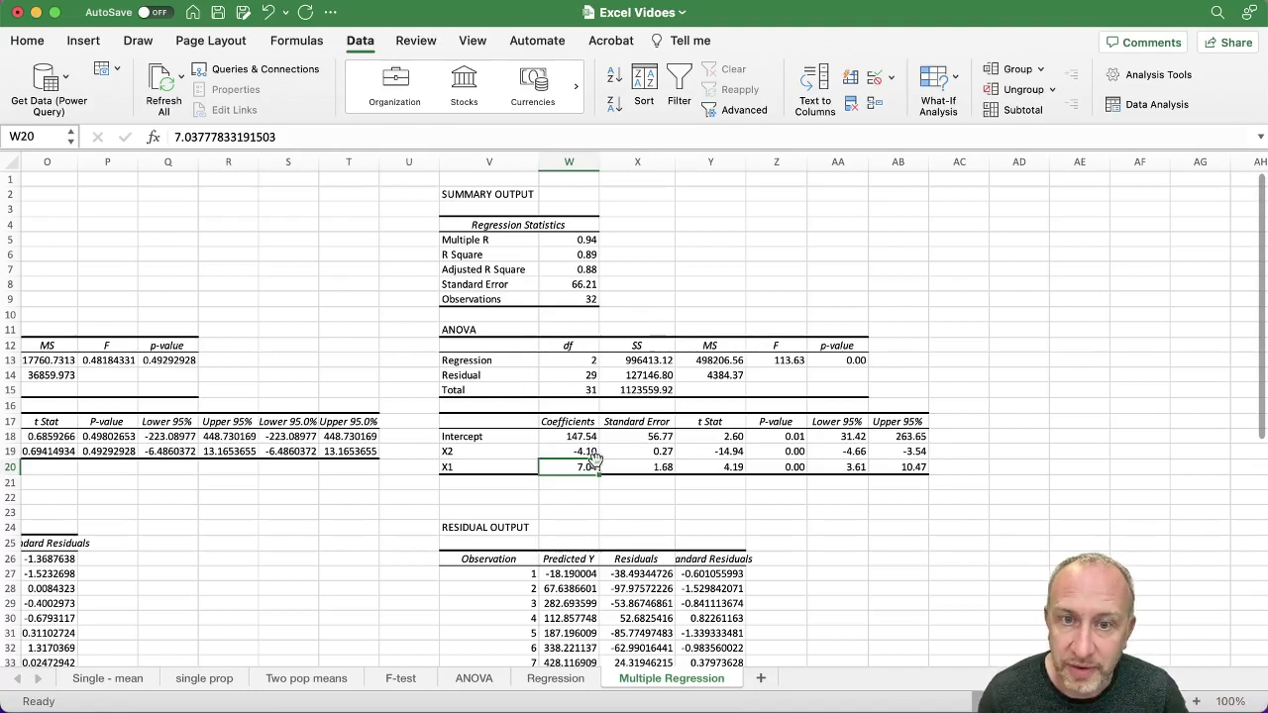
{"action": "left_click_drag", "start_coordinate": [591, 452], "coordinate": [580, 468]}
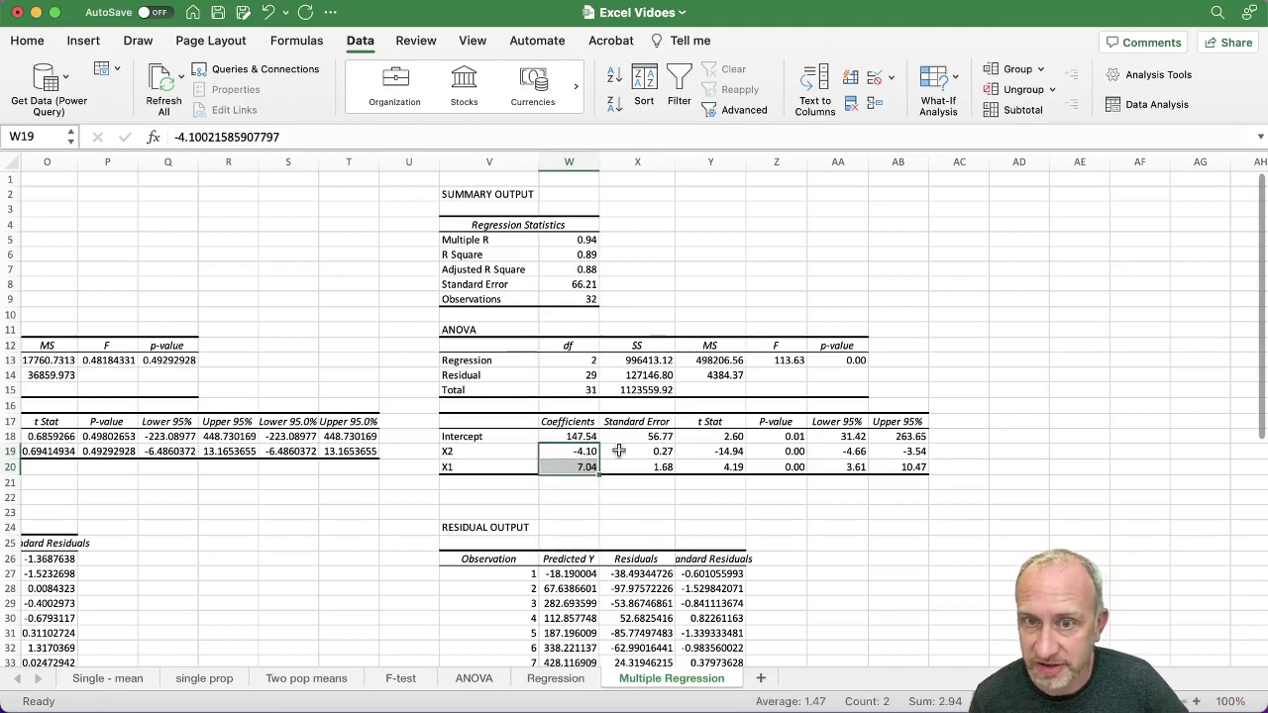
{"action": "left_click_drag", "start_coordinate": [774, 454], "coordinate": [763, 466]}
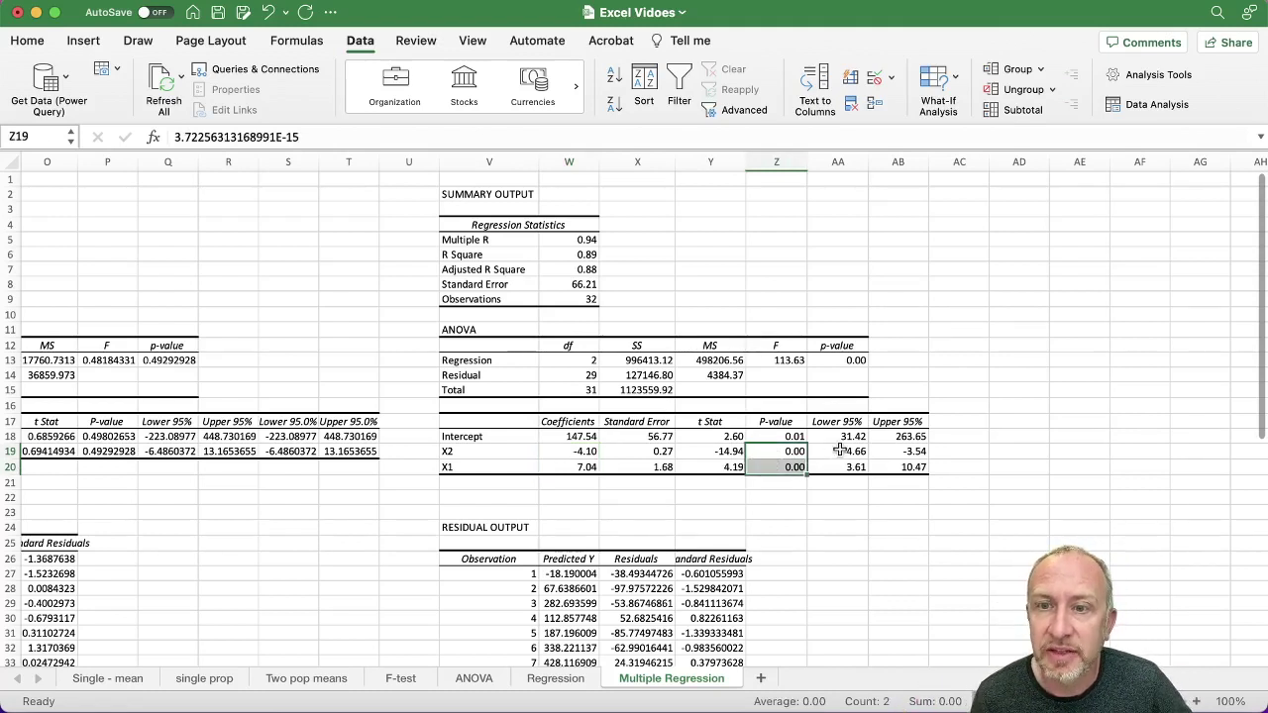
{"action": "left_click_drag", "start_coordinate": [838, 452], "coordinate": [892, 456]}
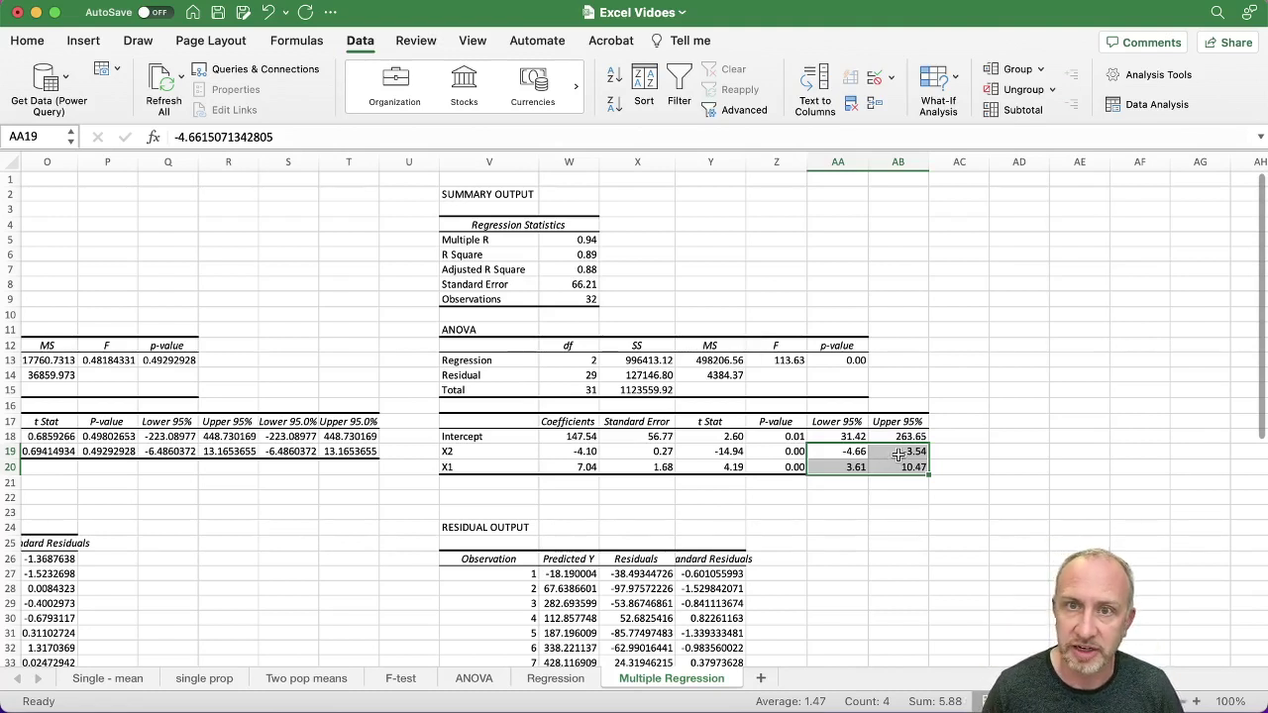
- Enter the headers "Predicted Value", "X1" and "X2" in Z4:AB4 and widen column Z to fit its header
{"action": "left_click", "coordinate": [776, 224]}
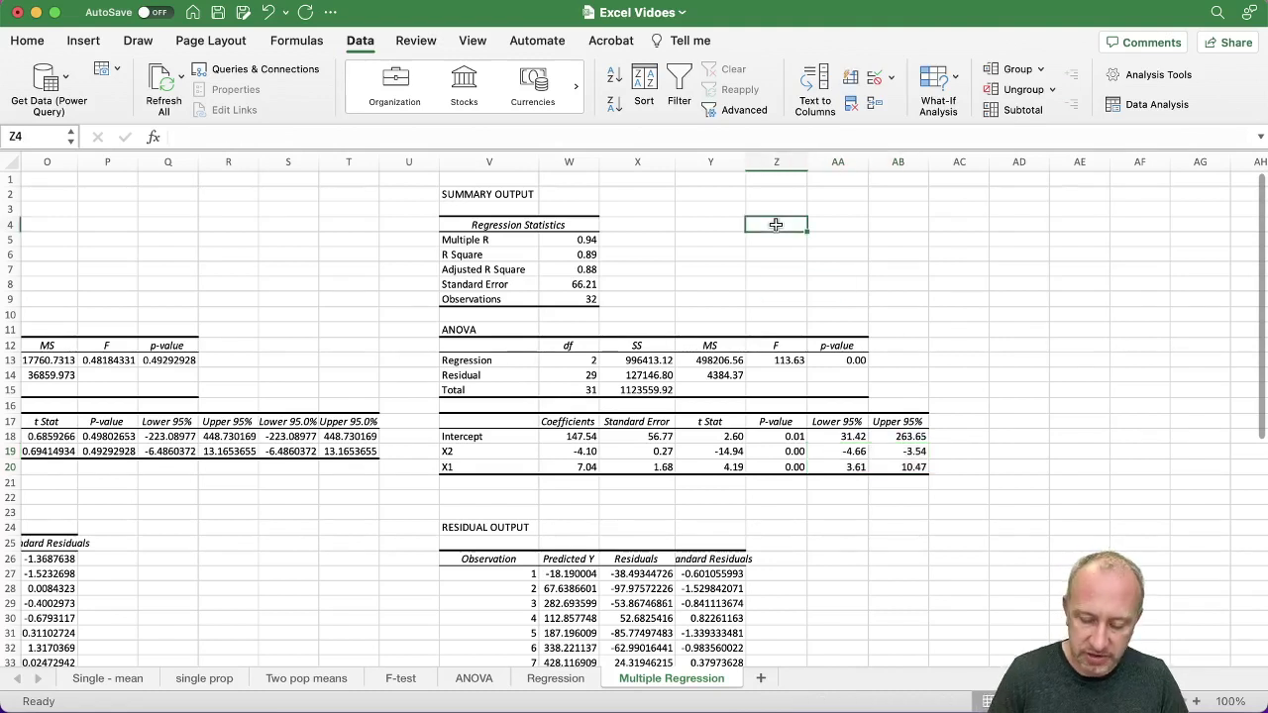
{"action": "type", "text": "Predicted"}
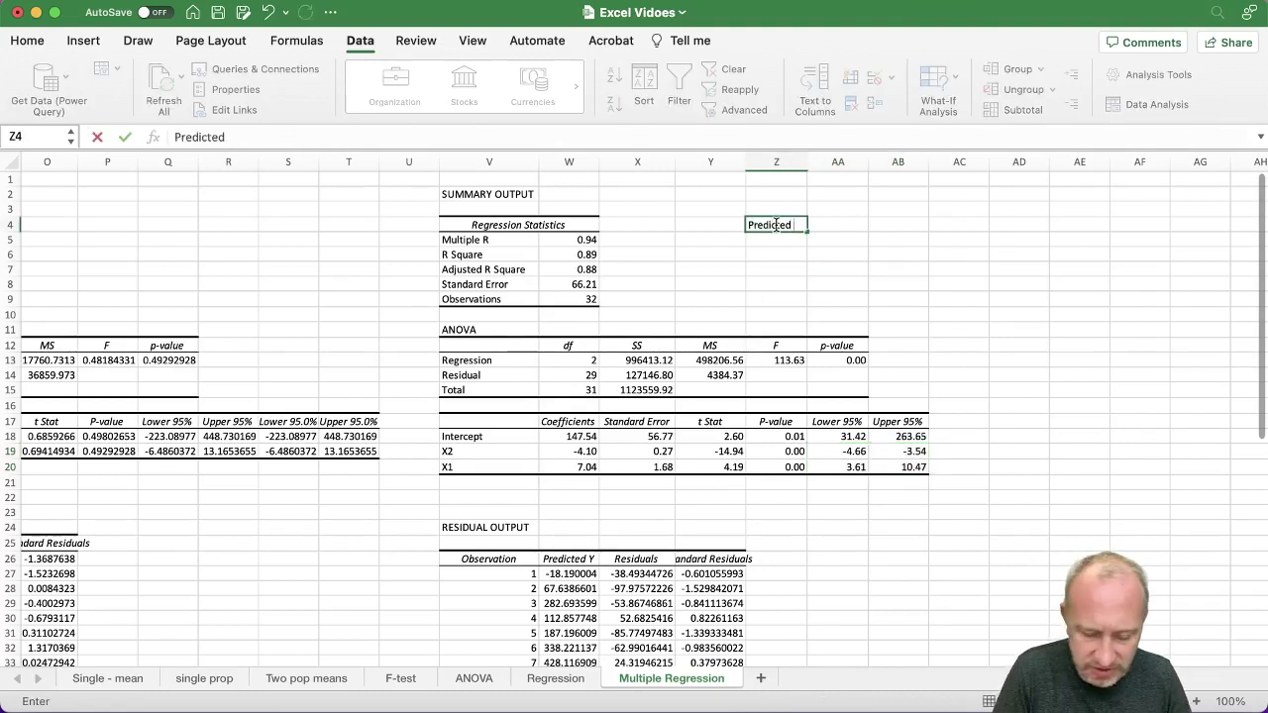
{"action": "type", "text": " Value"}
{"action": "key", "text": "Tab"}
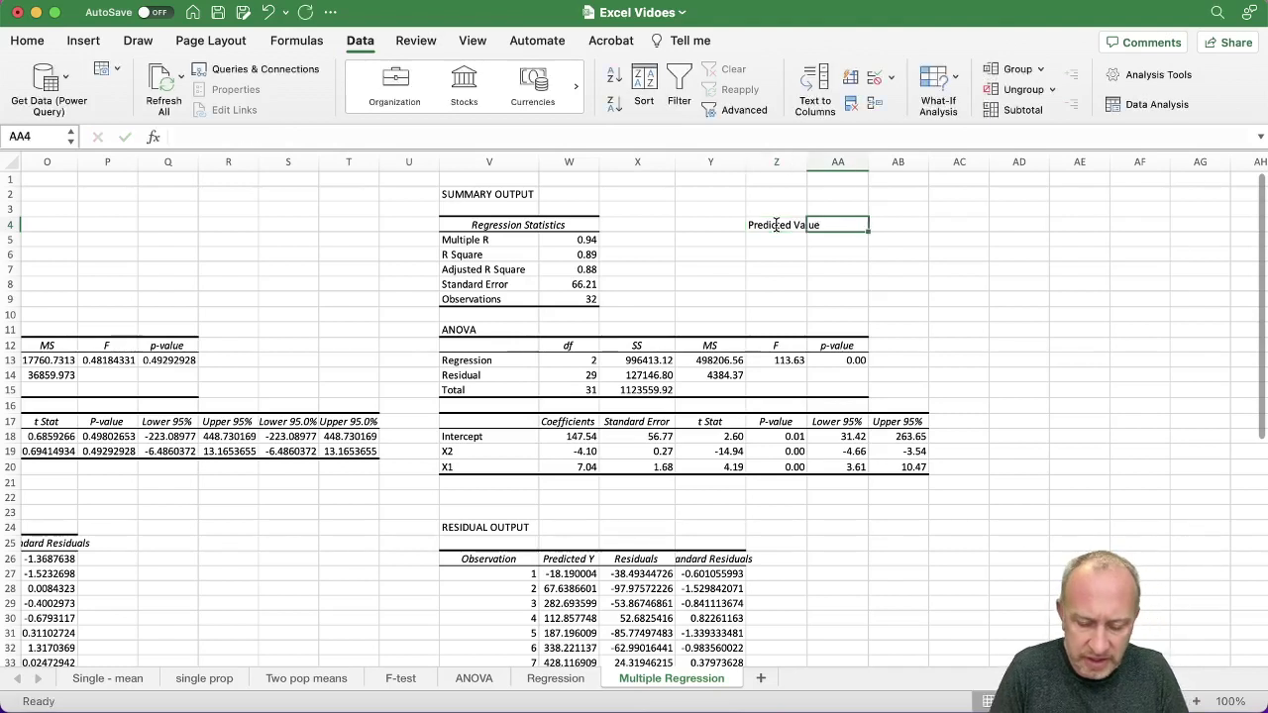
{"action": "type", "text": "X1"}
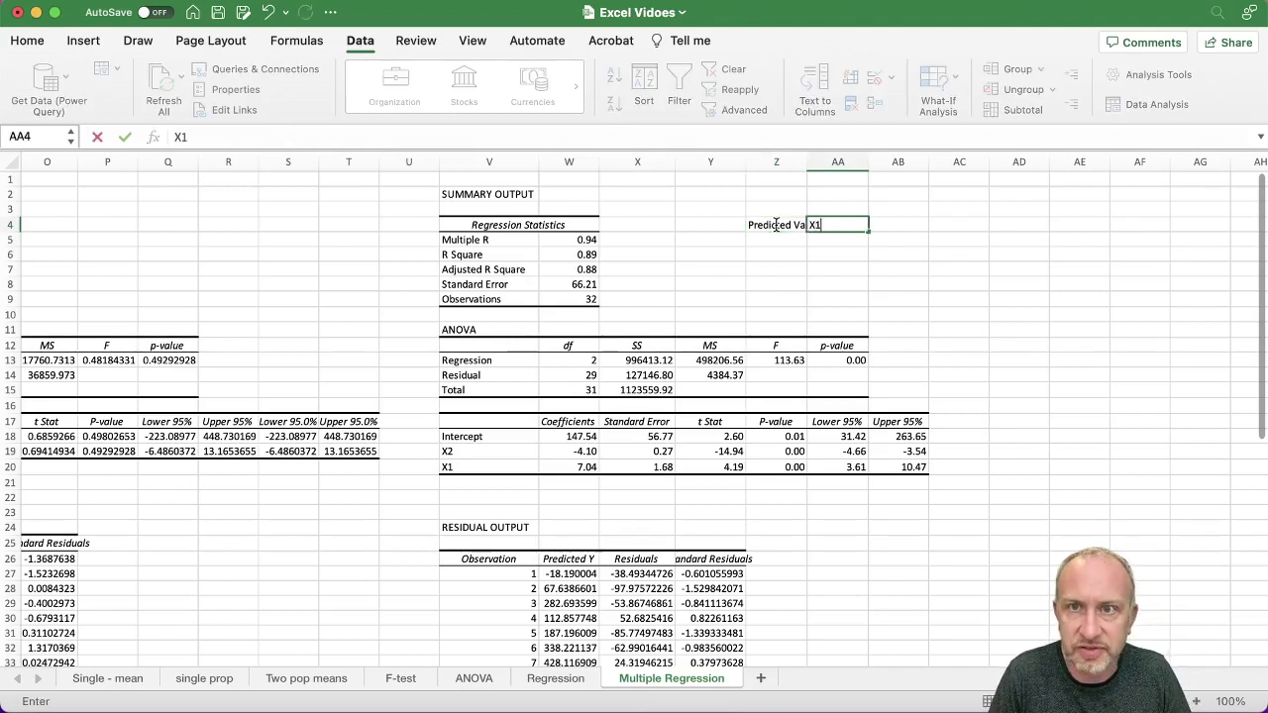
{"action": "key", "text": "Tab"}
{"action": "type", "text": "X2"}
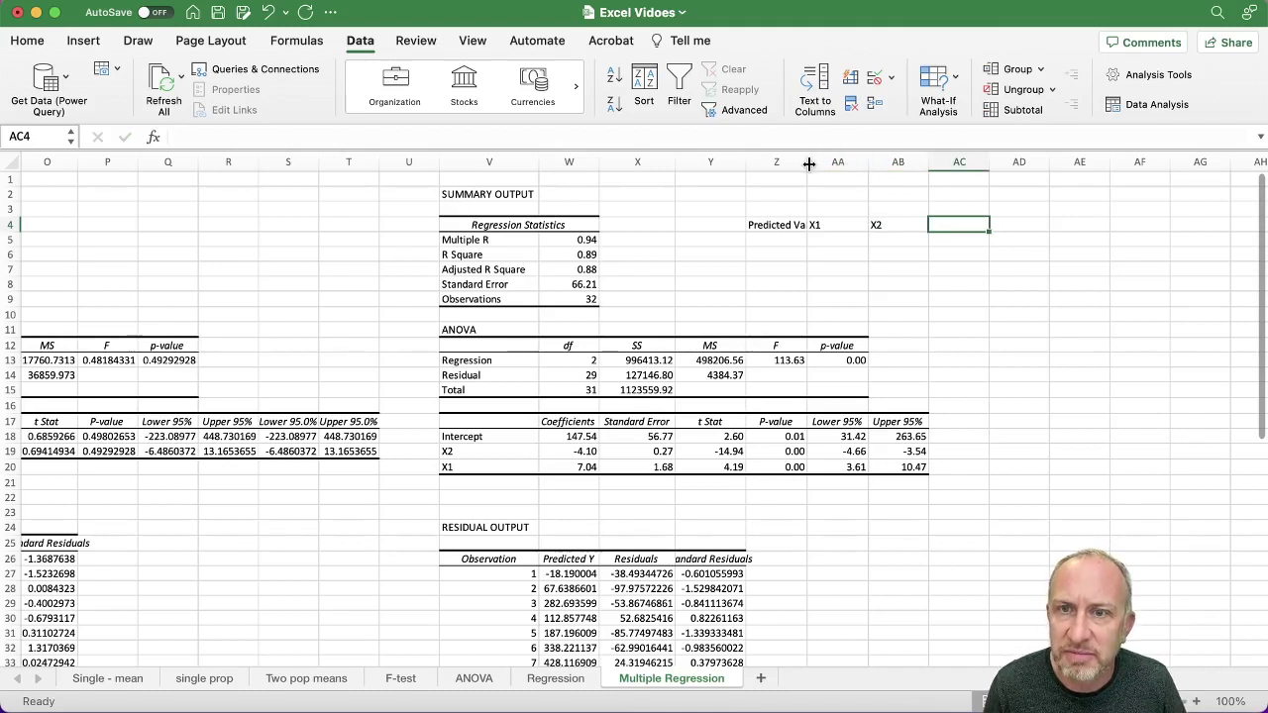
{"action": "left_click", "coordinate": [793, 240]}
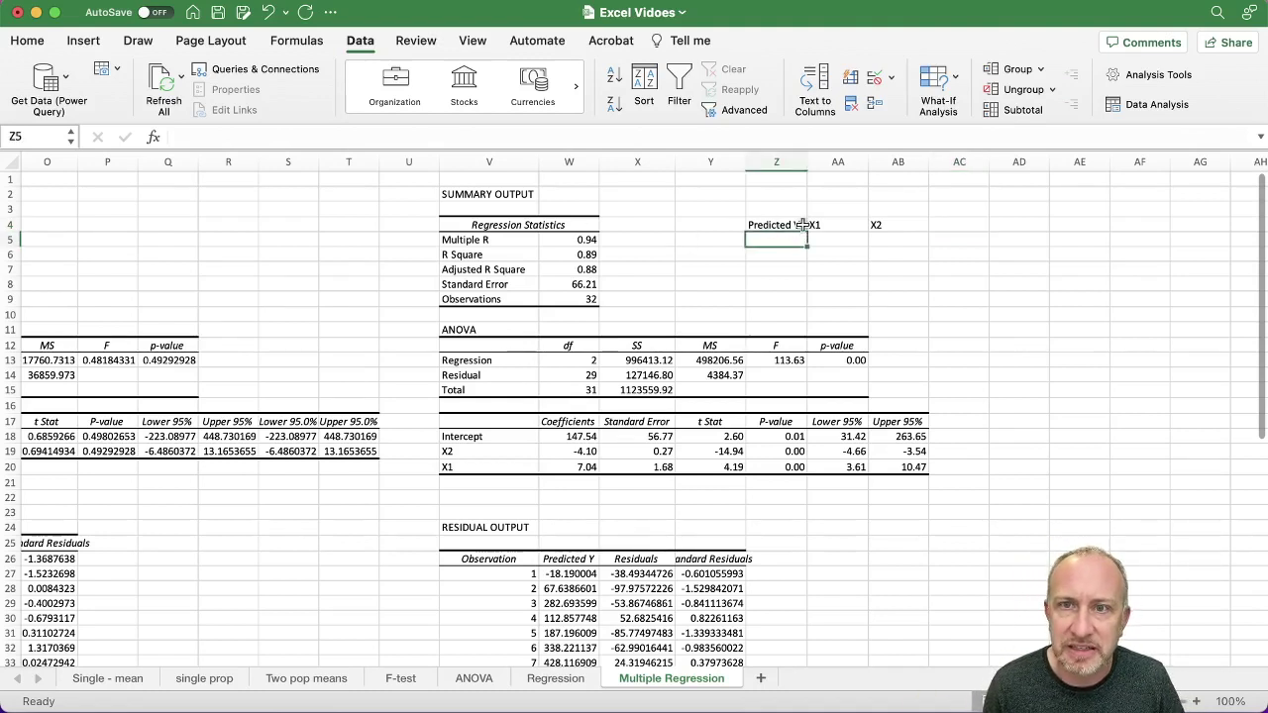
{"action": "left_click_drag", "start_coordinate": [808, 161], "coordinate": [824, 162]}
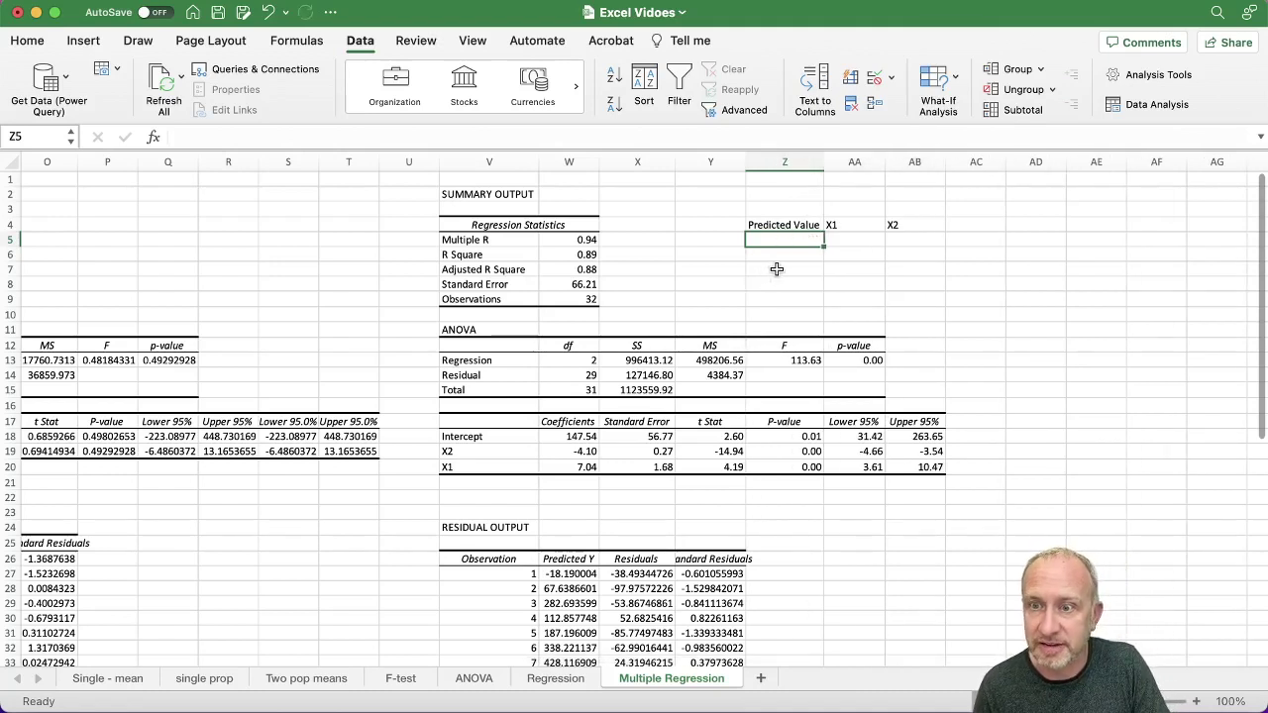
- Enter the formula =W18+W19*AB5+W20*AA5 in Z5 to calculate the predicted value from the intercept and both coefficients
{"action": "type", "text": "="}
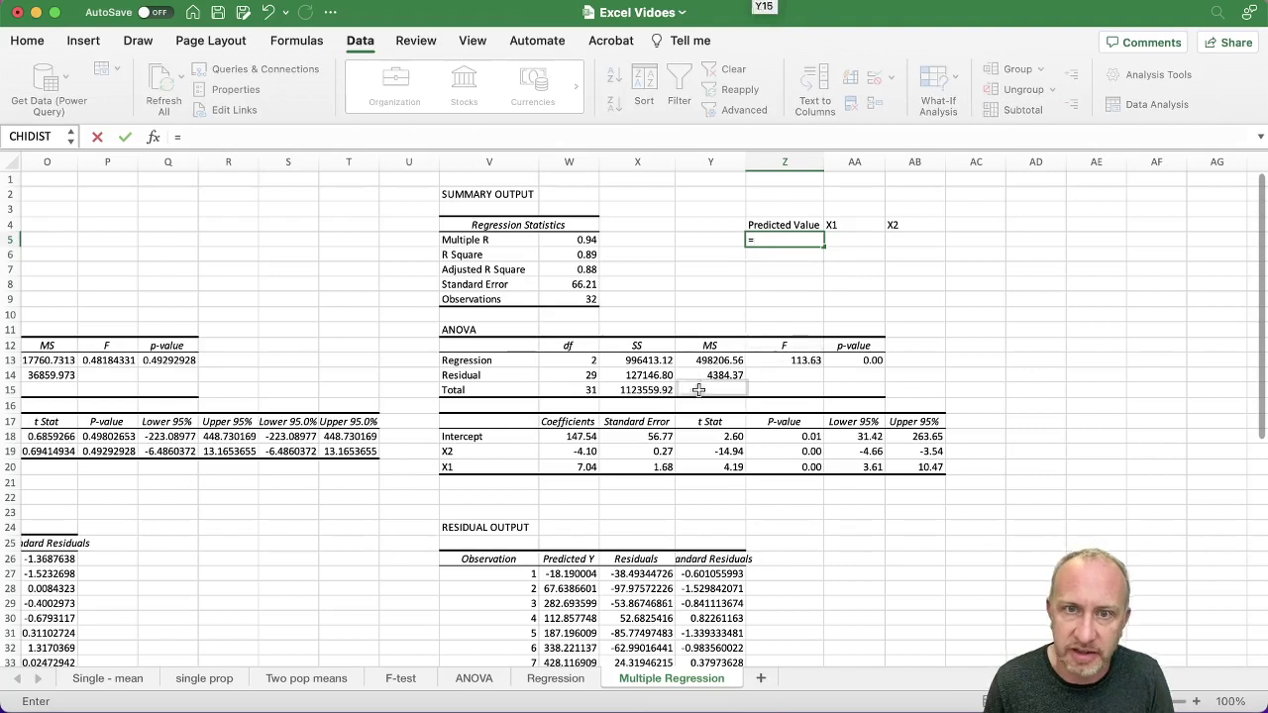
{"action": "left_click", "coordinate": [576, 441]}
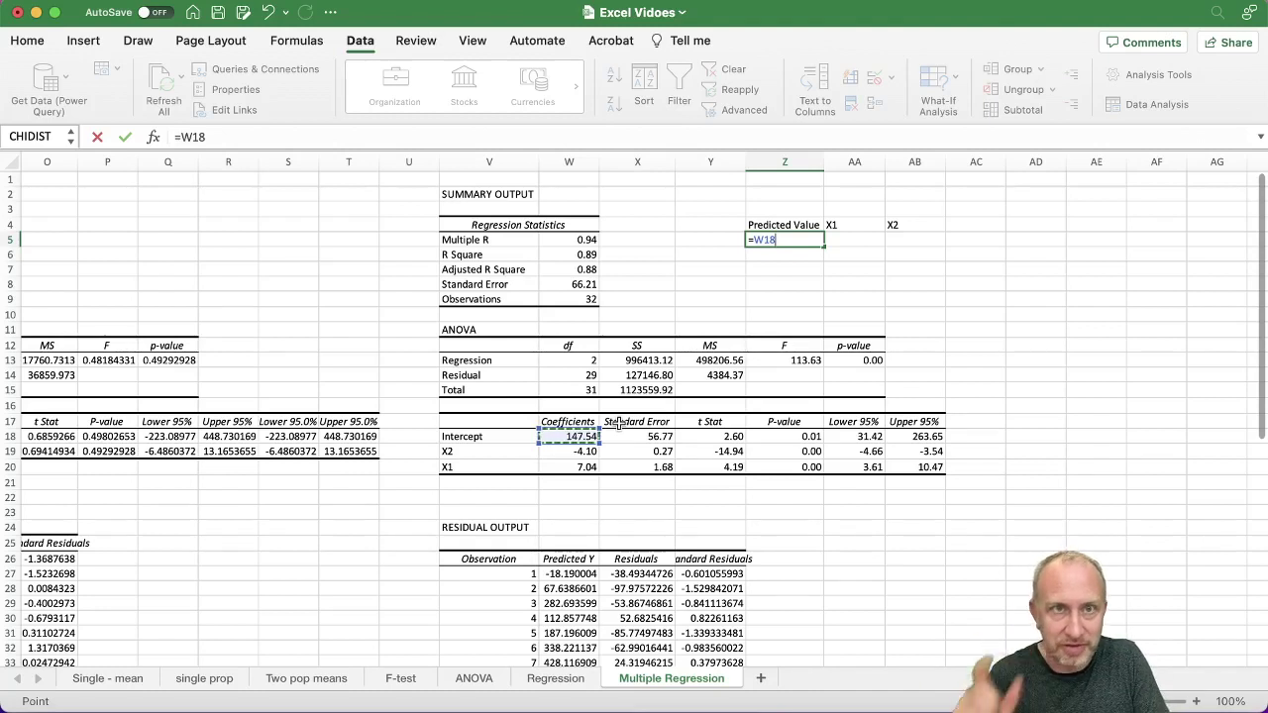
{"action": "type", "text": "+"}
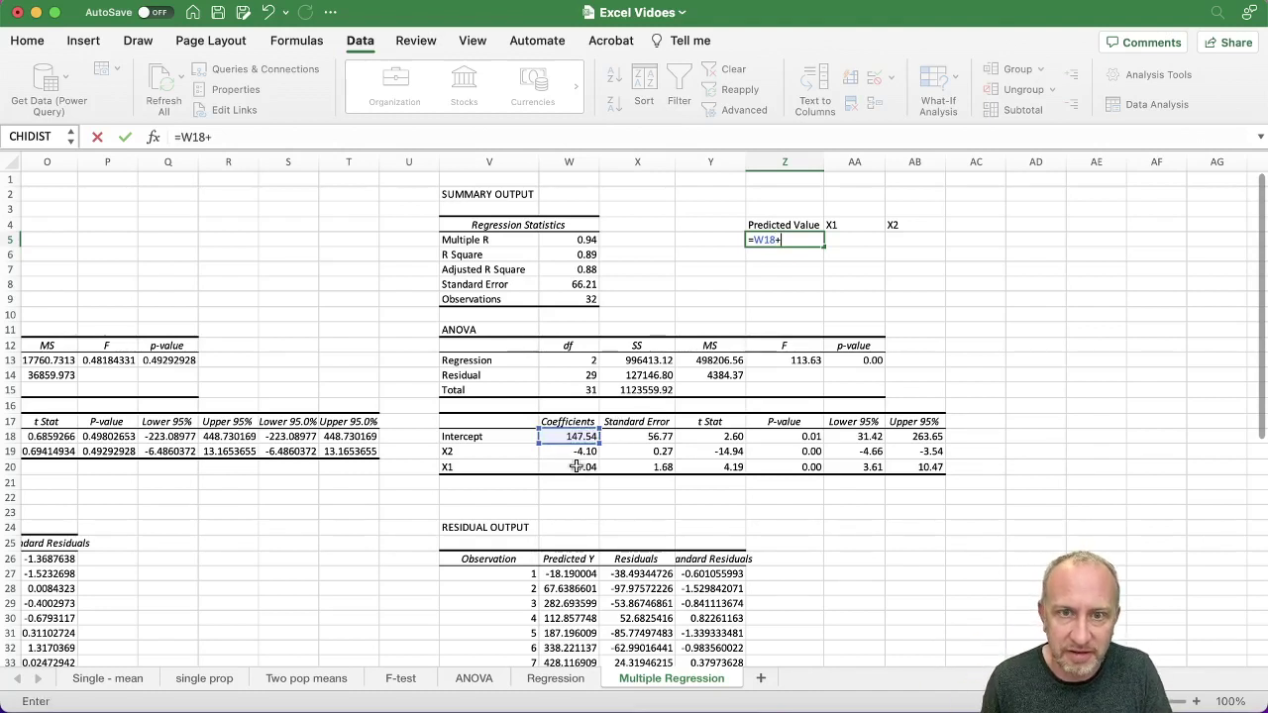
{"action": "left_click", "coordinate": [564, 453]}
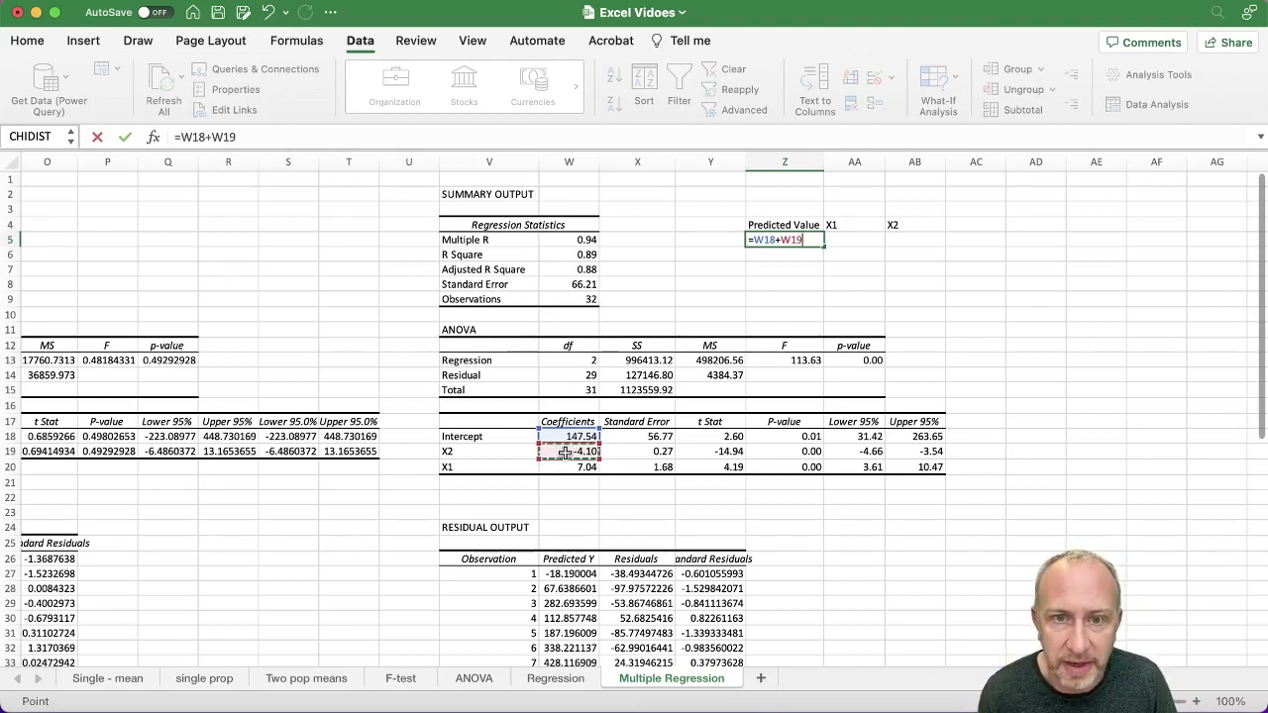
{"action": "type", "text": "+"}
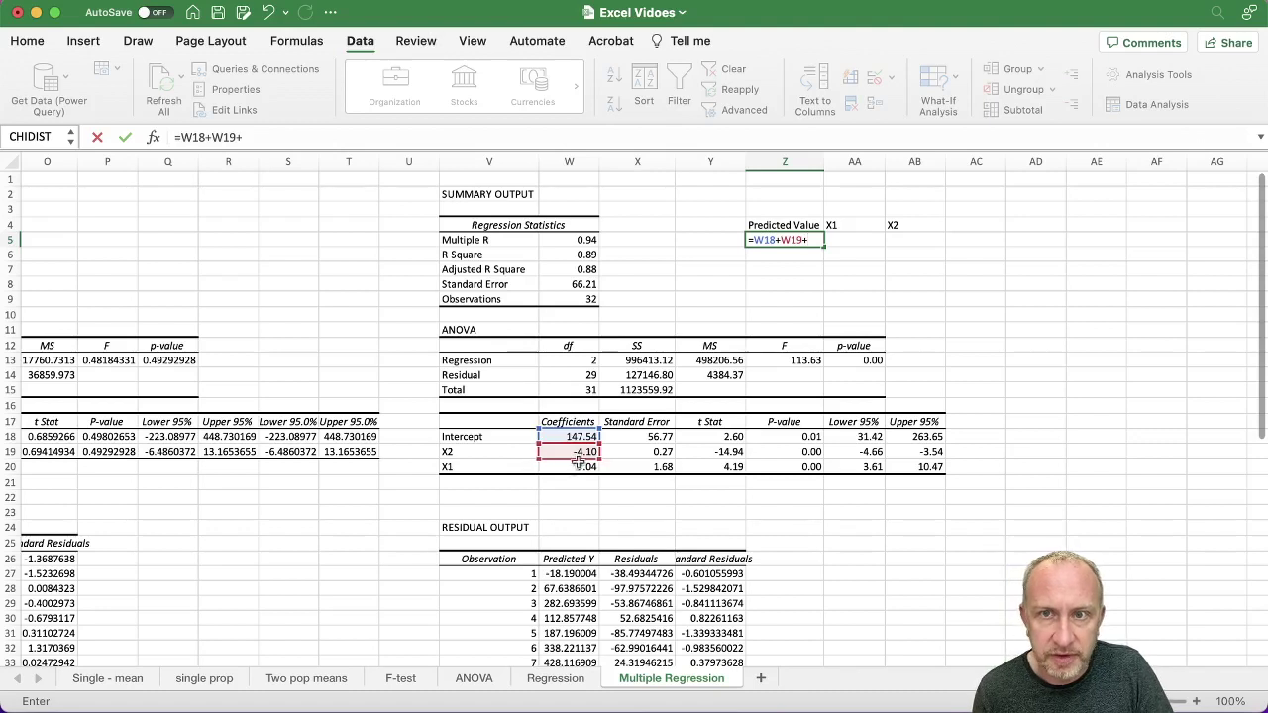
{"action": "key", "text": "BackSpace"}
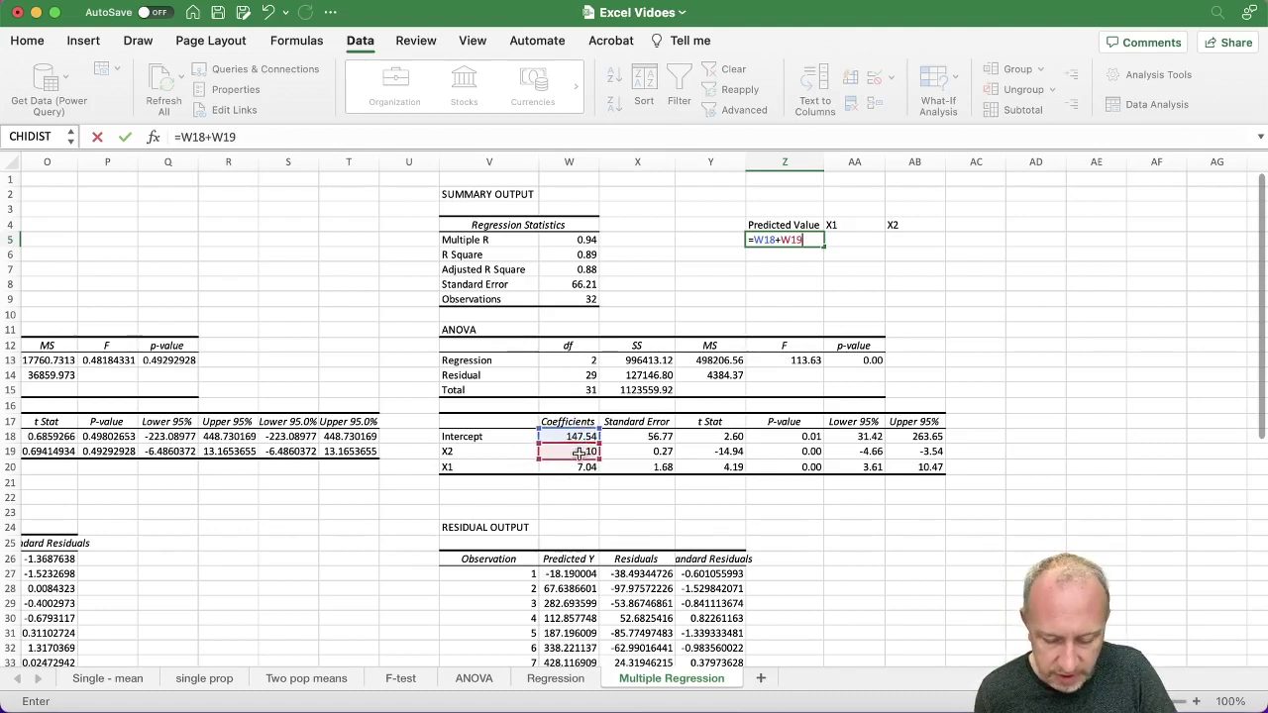
{"action": "left_click", "coordinate": [904, 240]}
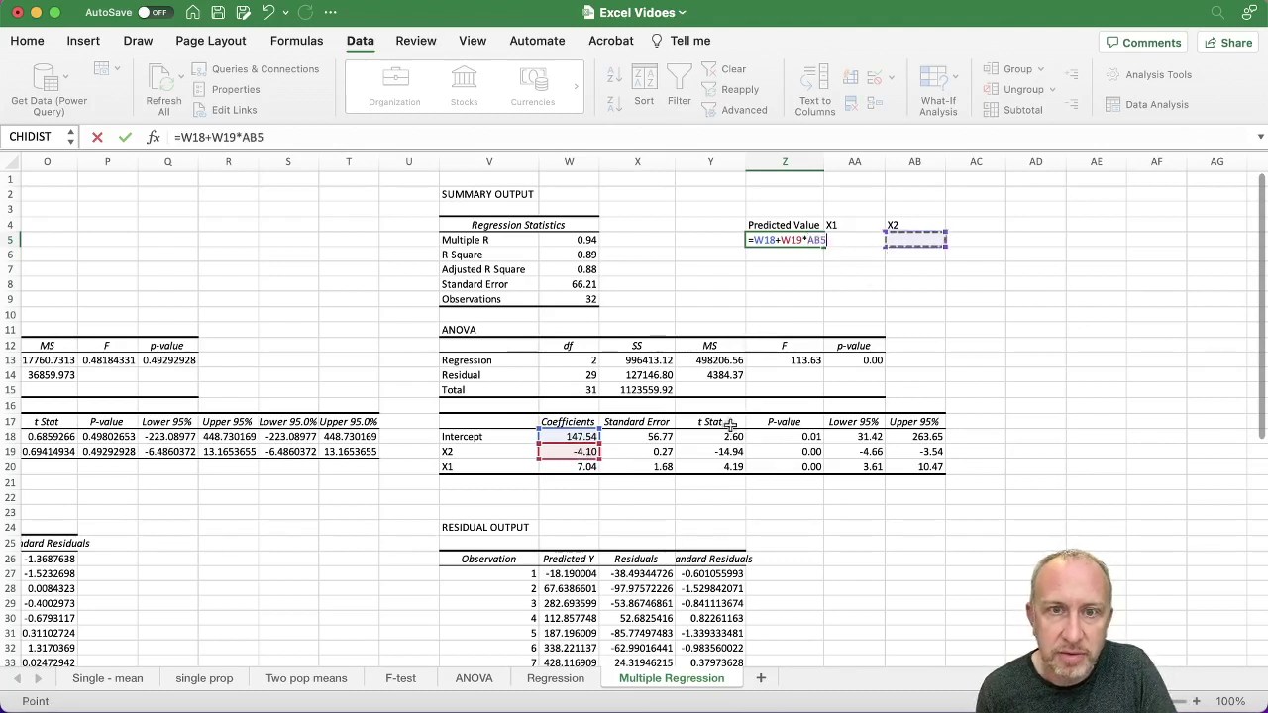
{"action": "type", "text": "+"}
{"action": "left_click", "coordinate": [589, 466]}
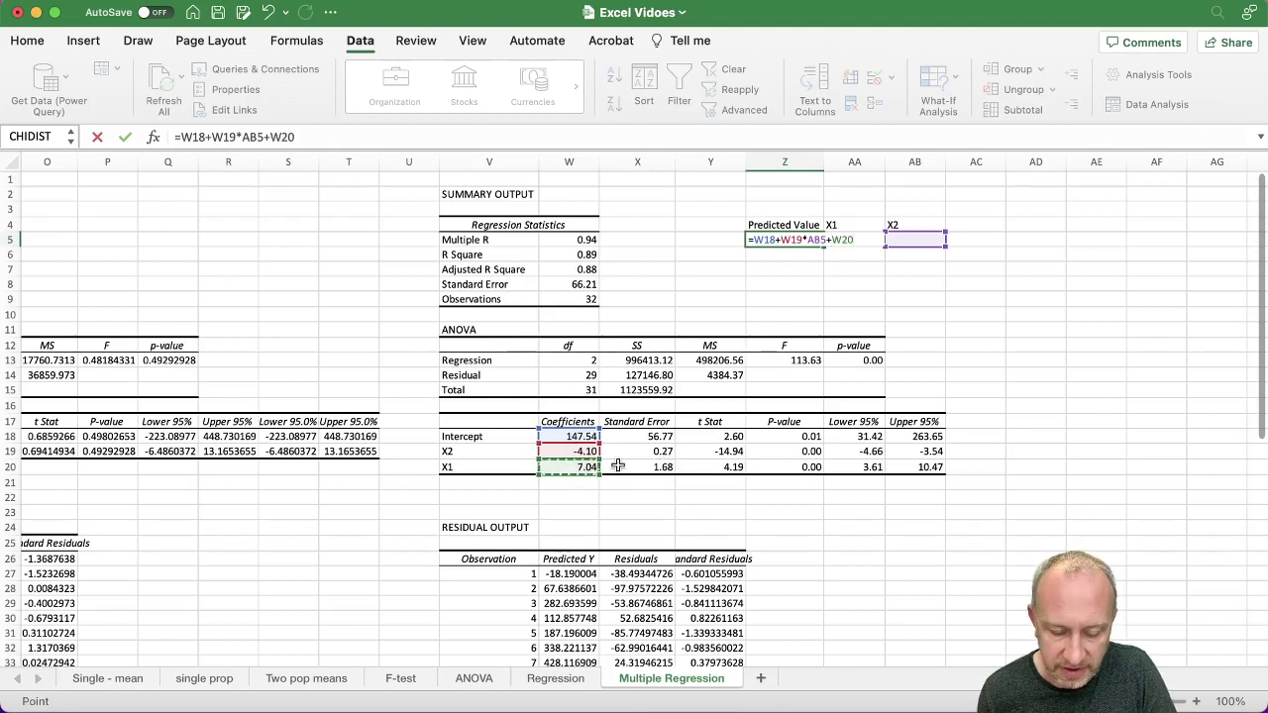
{"action": "type", "text": "*"}
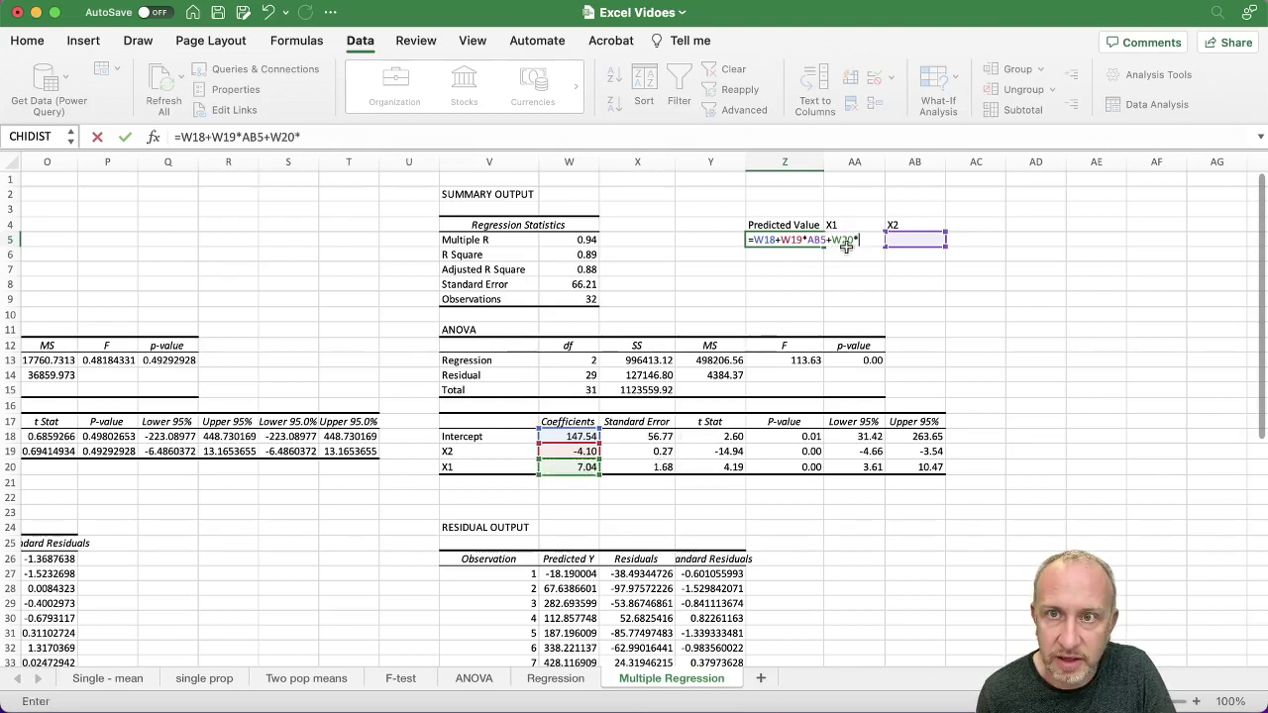
{"action": "left_click", "coordinate": [881, 240]}
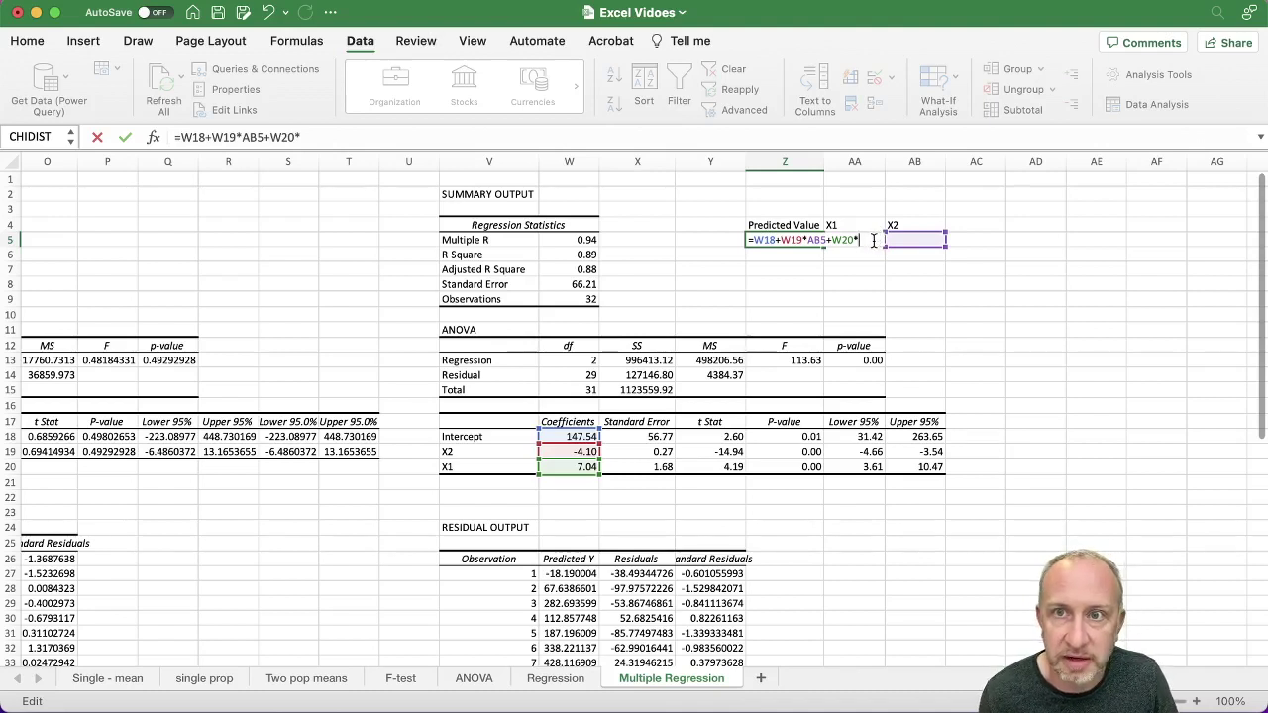
{"action": "type", "text": "AA5"}
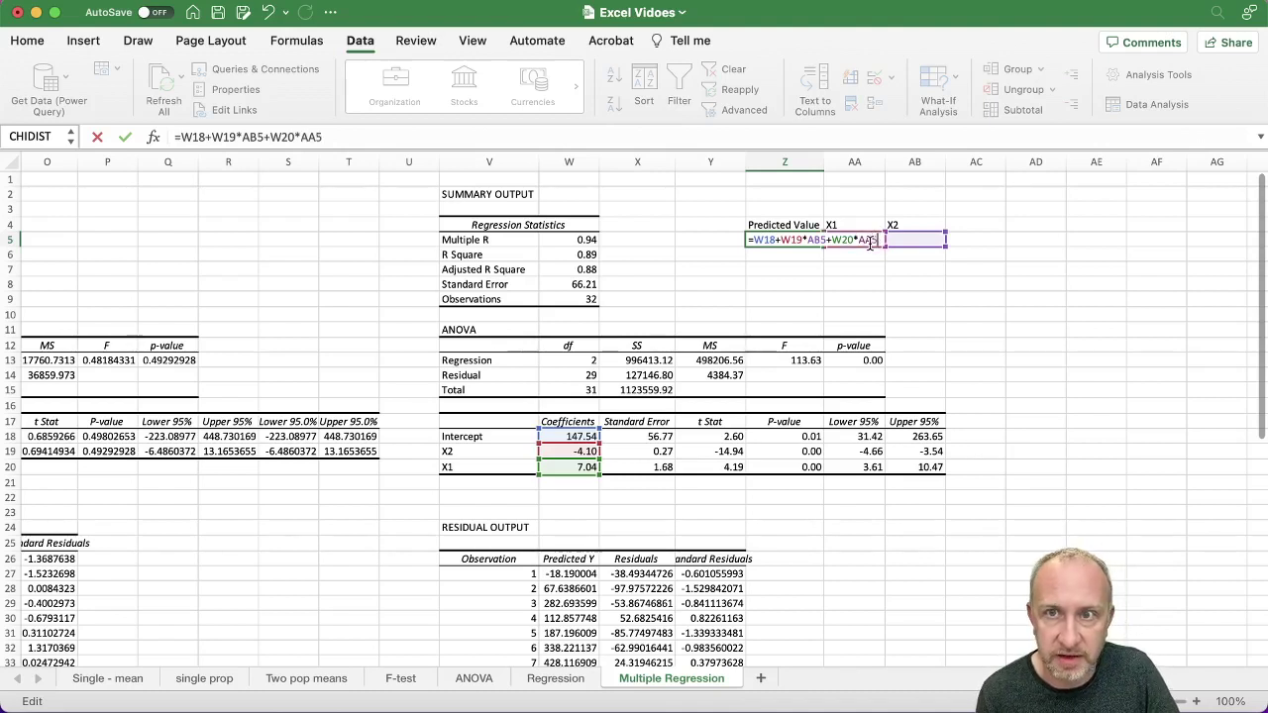
{"action": "key", "text": "Return"}
- Review the cell references used by the Predicted Value formula in Z5 without changing it
{"action": "left_click", "coordinate": [782, 241]}
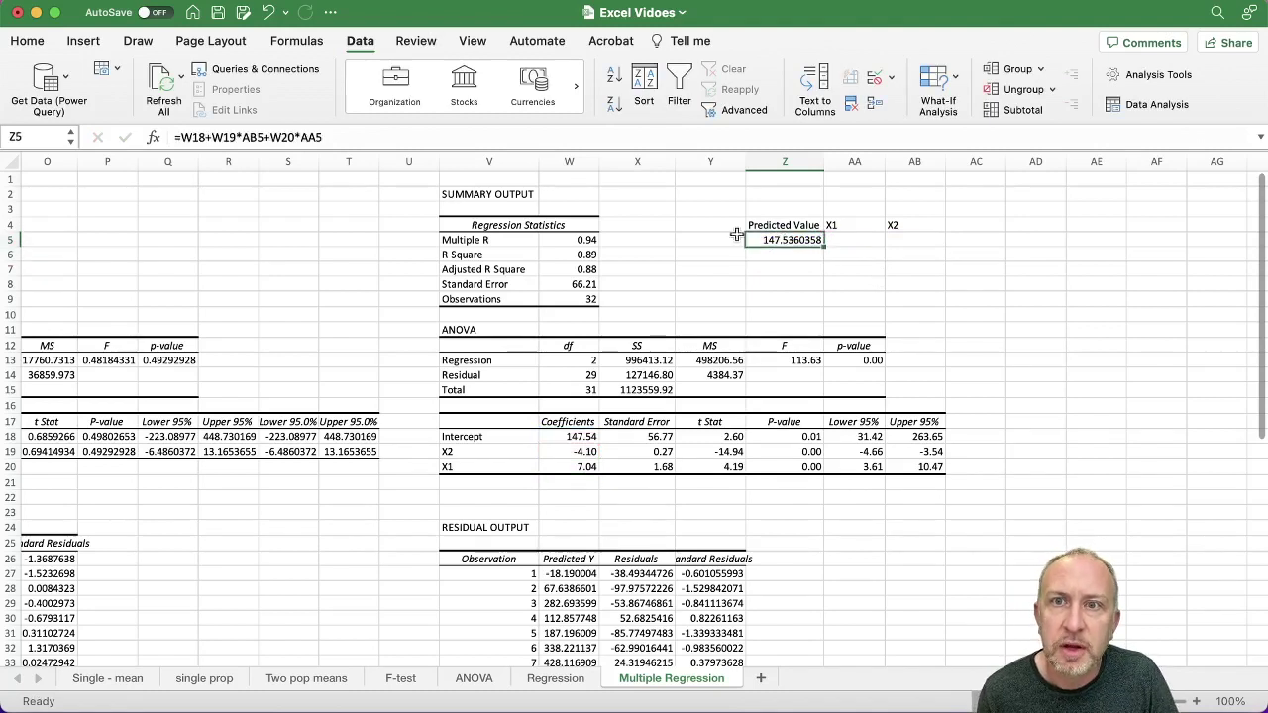
{"action": "left_click", "coordinate": [416, 137]}
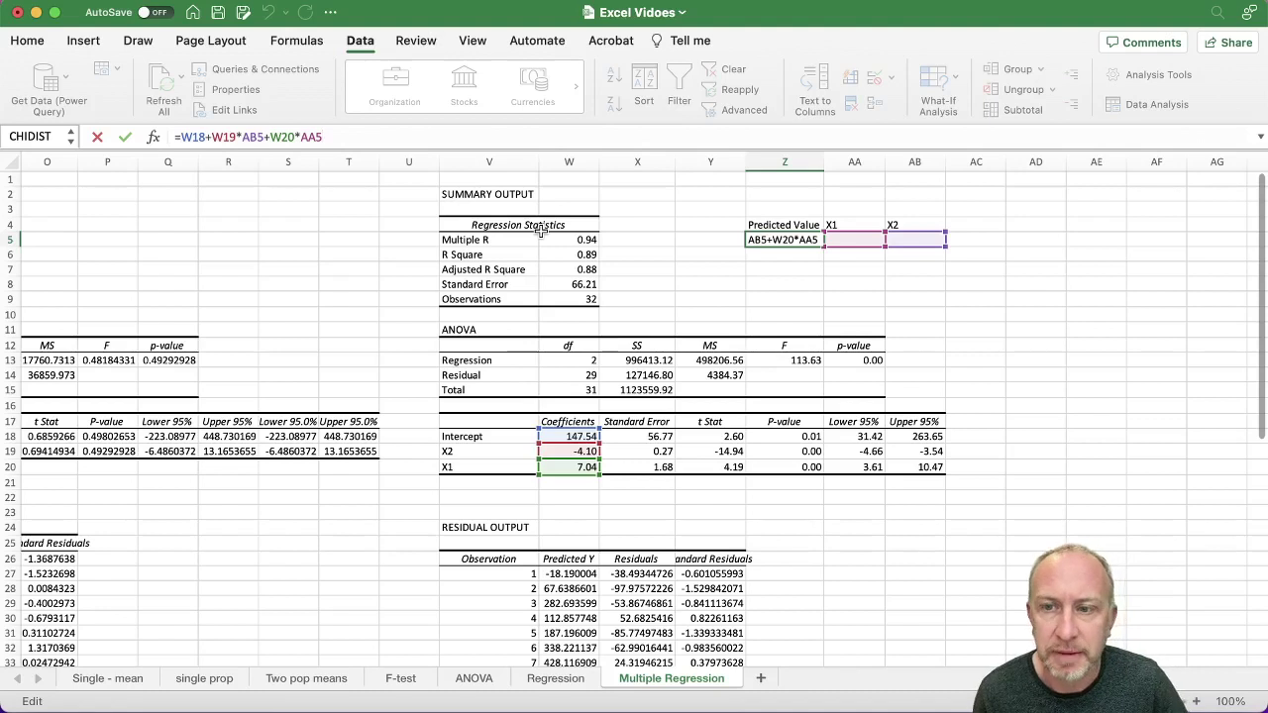
{"action": "key", "text": "Return"}
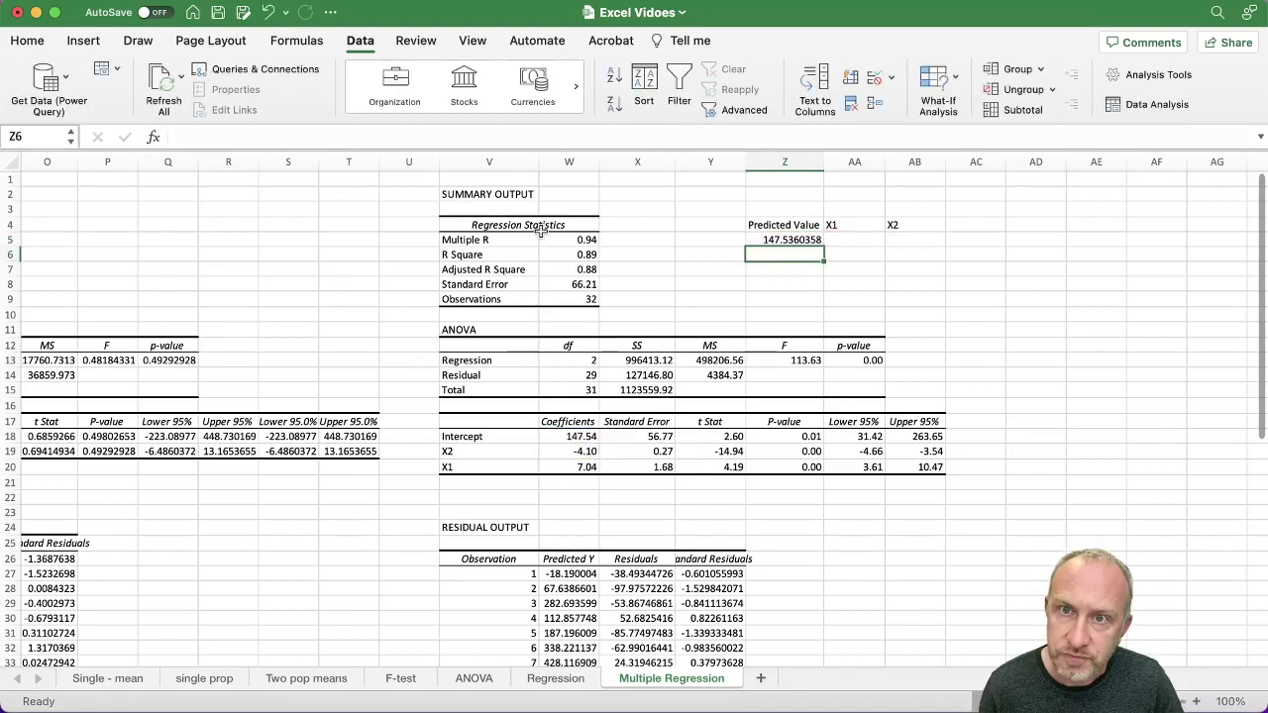
- Enter 45 for X1 in AA5 and 71 for X2 in AB5, and check the predicted value in Z5
{"action": "left_click", "coordinate": [869, 240]}
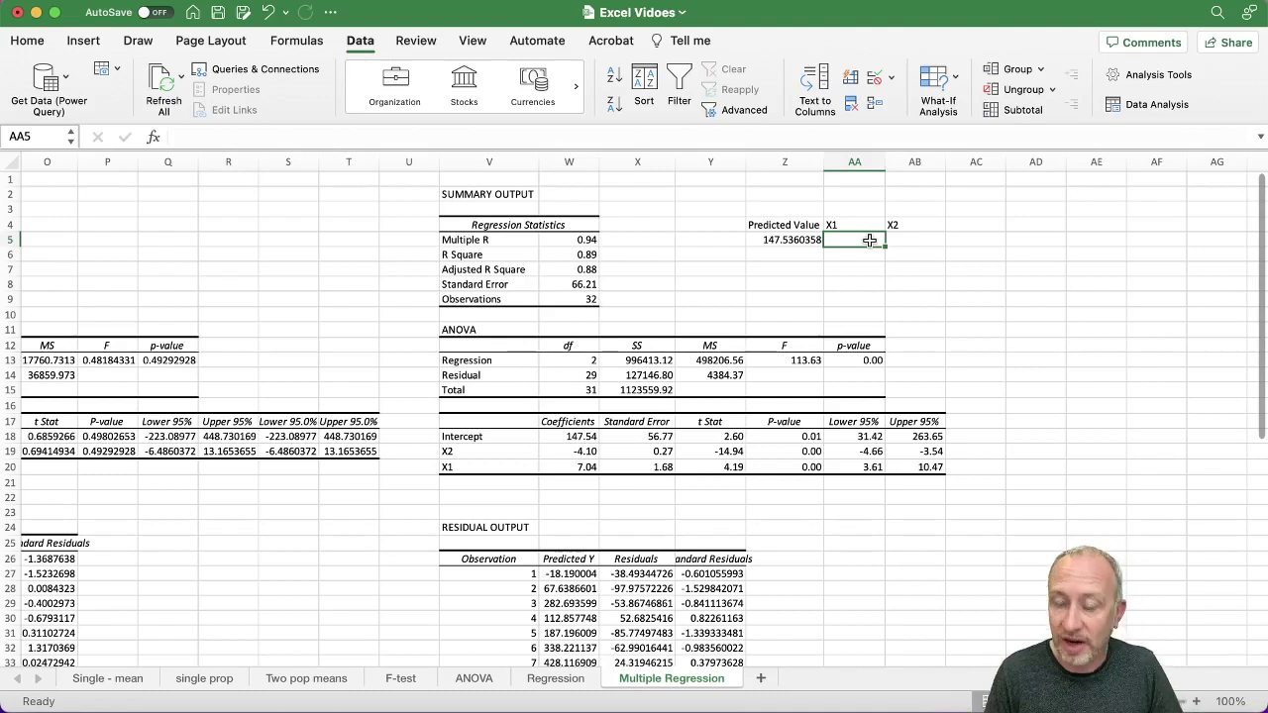
{"action": "type", "text": "45"}
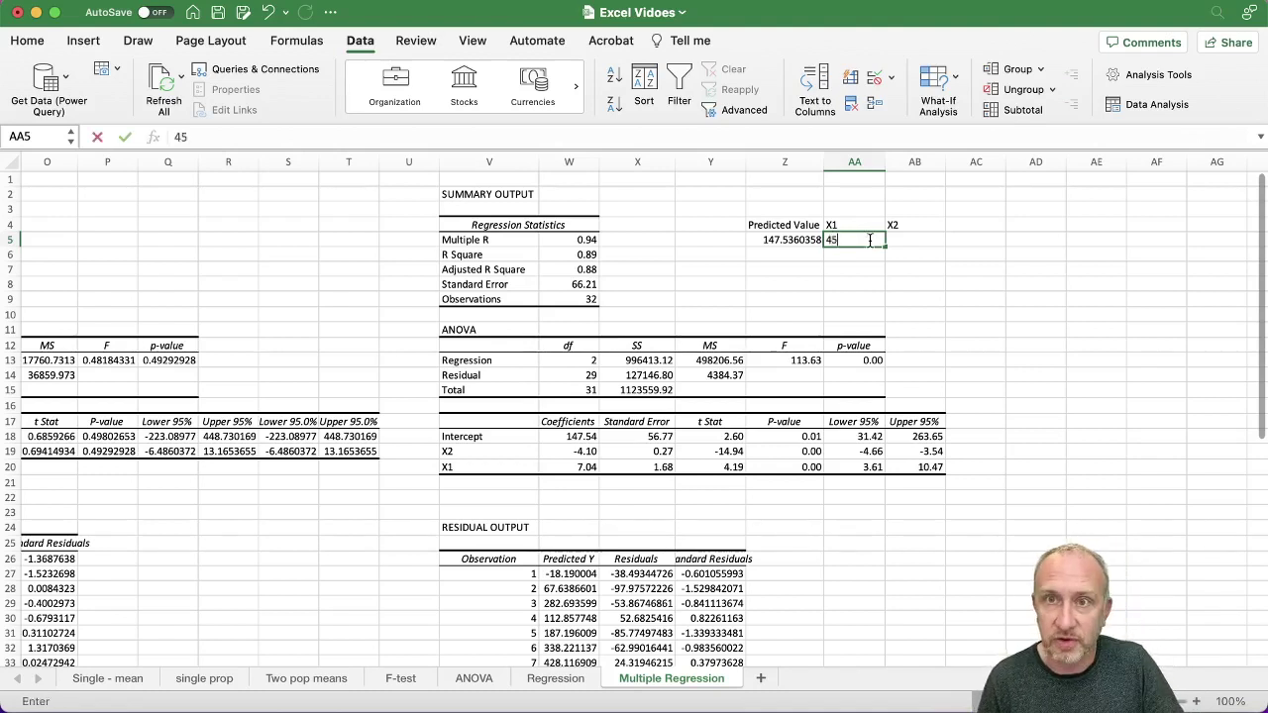
{"action": "key", "text": "Tab"}
{"action": "type", "text": "71"}
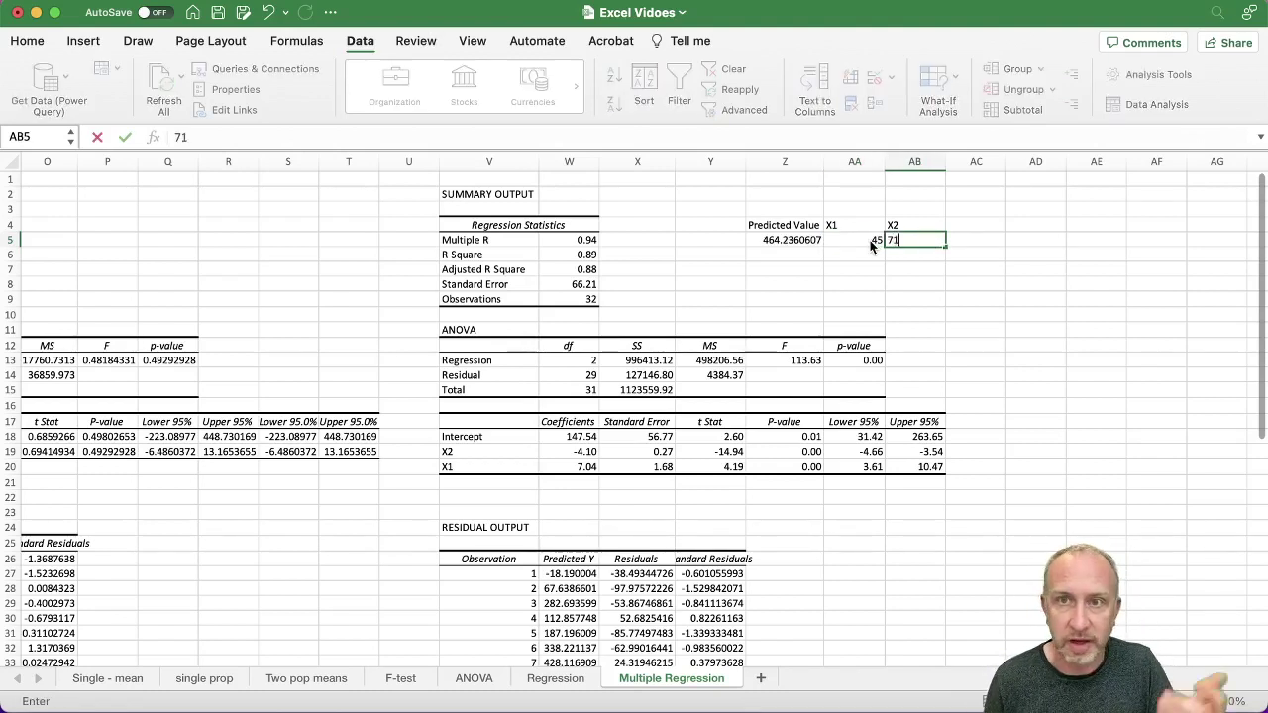
{"action": "key", "text": "Return"}
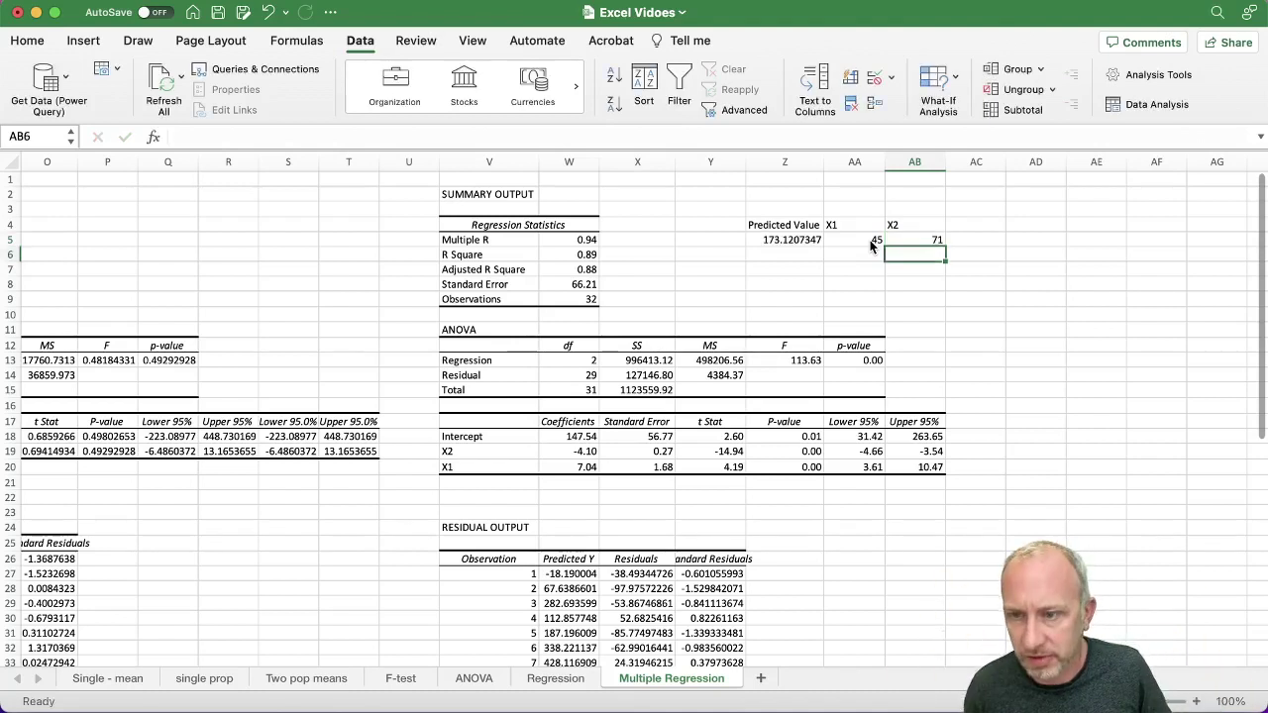
{"action": "left_click", "coordinate": [803, 240]}
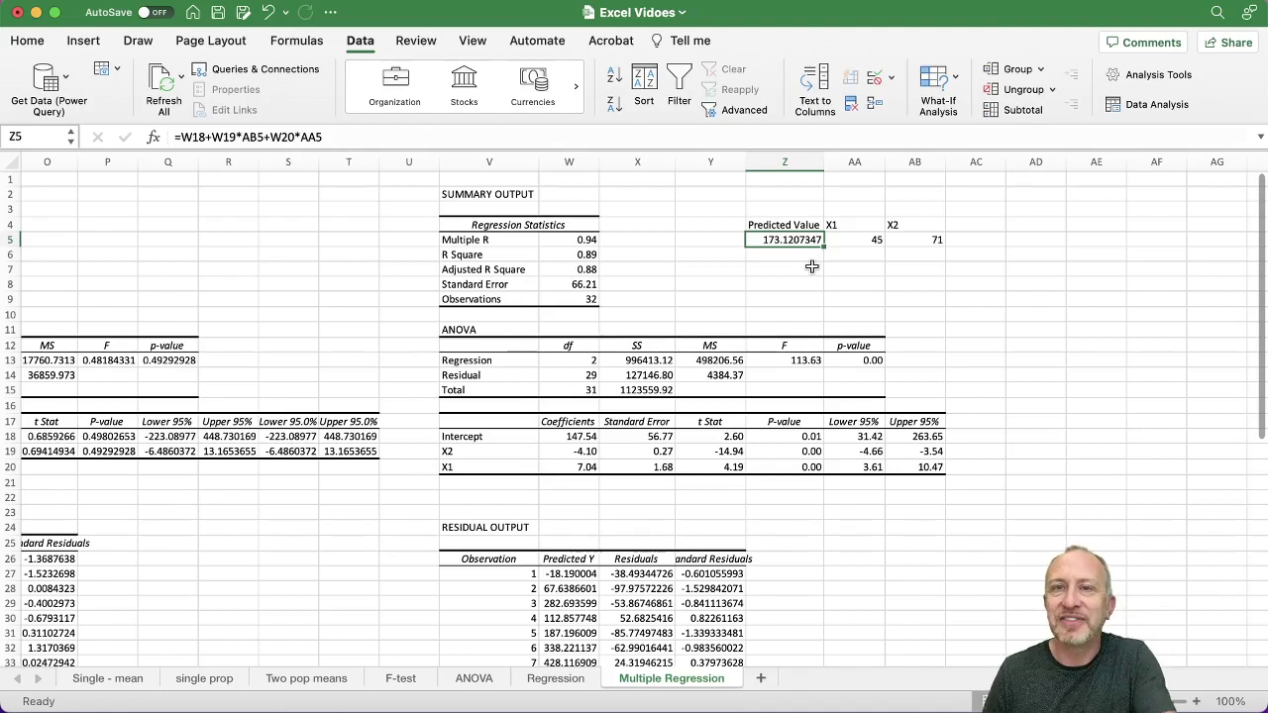
- Set X1 in AA5 to 48 and X2 in AB5 to 16 for another prediction
{"action": "left_click", "coordinate": [852, 240]}
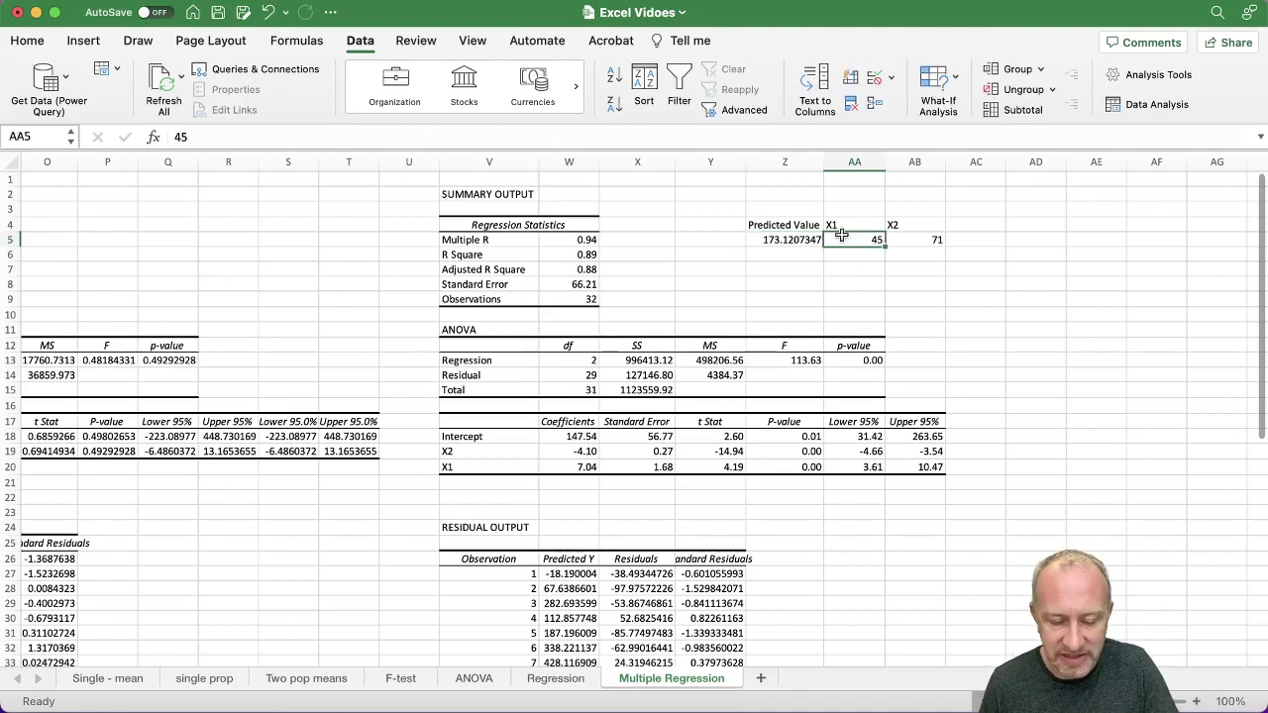
{"action": "type", "text": "48"}
{"action": "key", "text": "Return"}
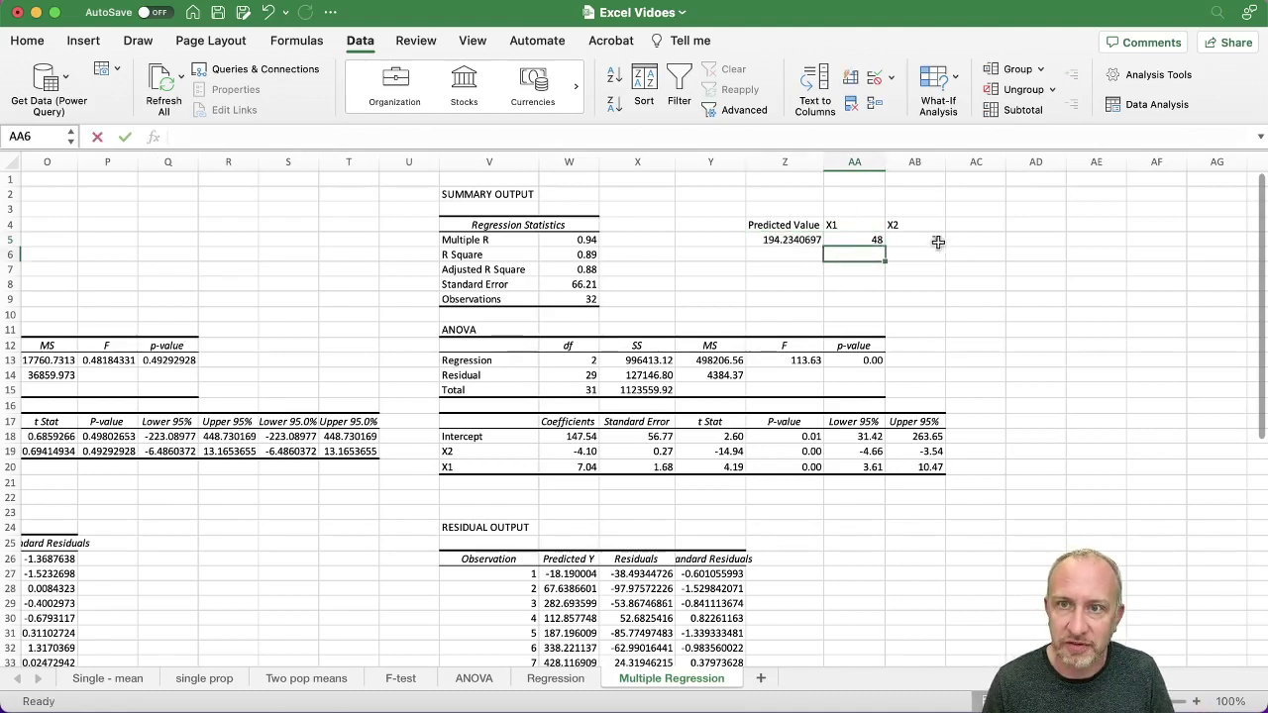
{"action": "left_click", "coordinate": [937, 241]}
{"action": "type", "text": "16"}
{"action": "key", "text": "Return"}
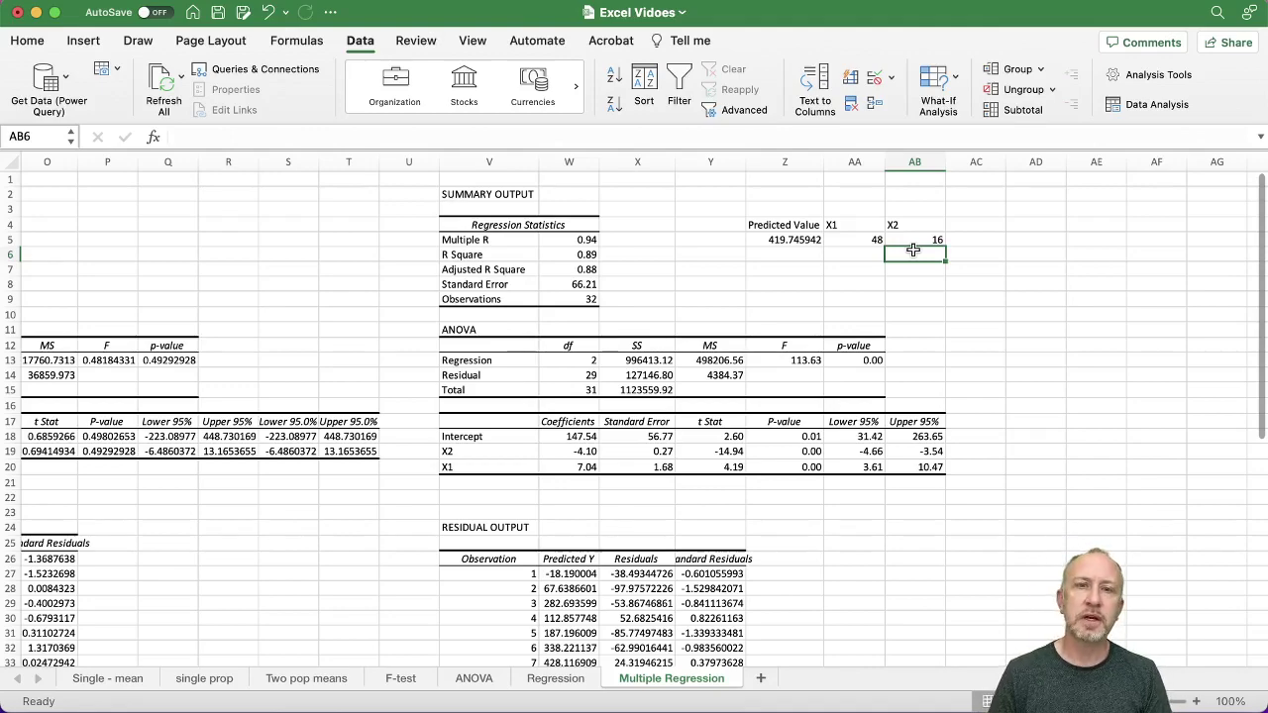
- Insert a scatter chart of Standard Residuals against Predicted Y from W26:W58 and Y26:Y58 of the multiple regression's residual output
{"action": "scroll", "coordinate": [796, 317], "scroll_direction": "down", "scroll_amount": 10}
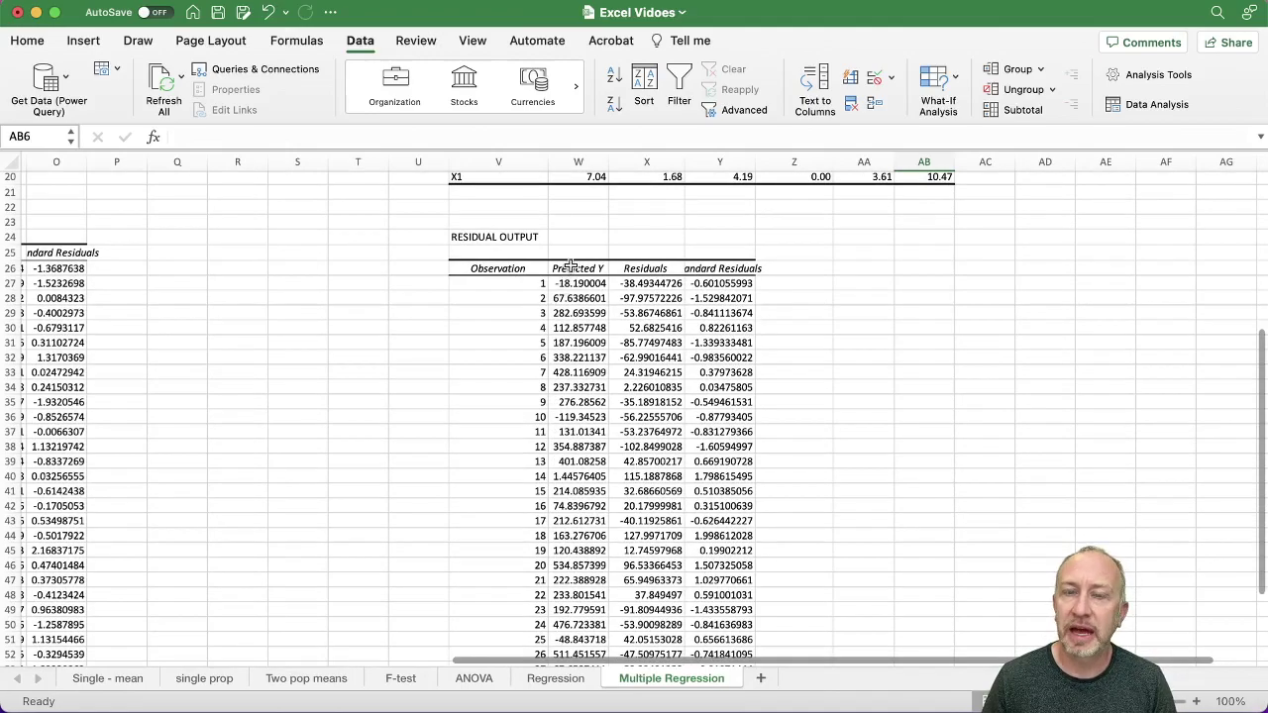
{"action": "left_click_drag", "start_coordinate": [577, 270], "coordinate": [570, 607]}
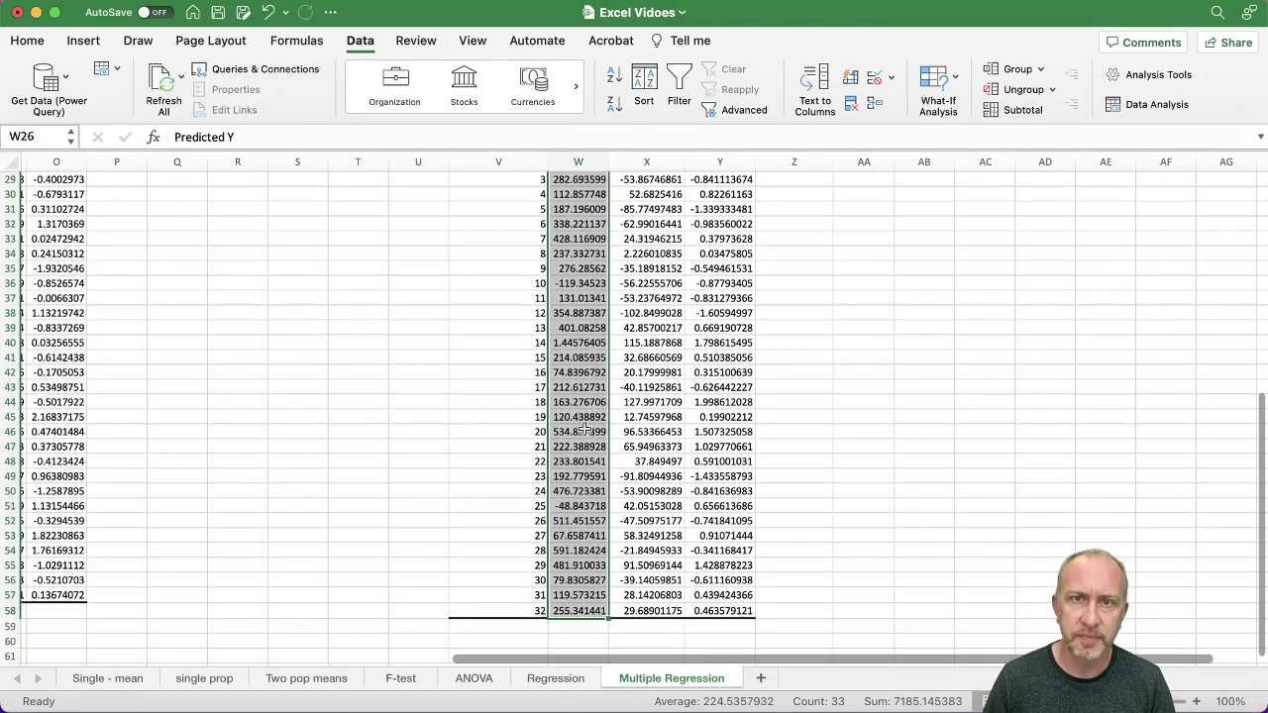
{"action": "scroll", "coordinate": [587, 421], "scroll_direction": "up", "scroll_amount": 5}
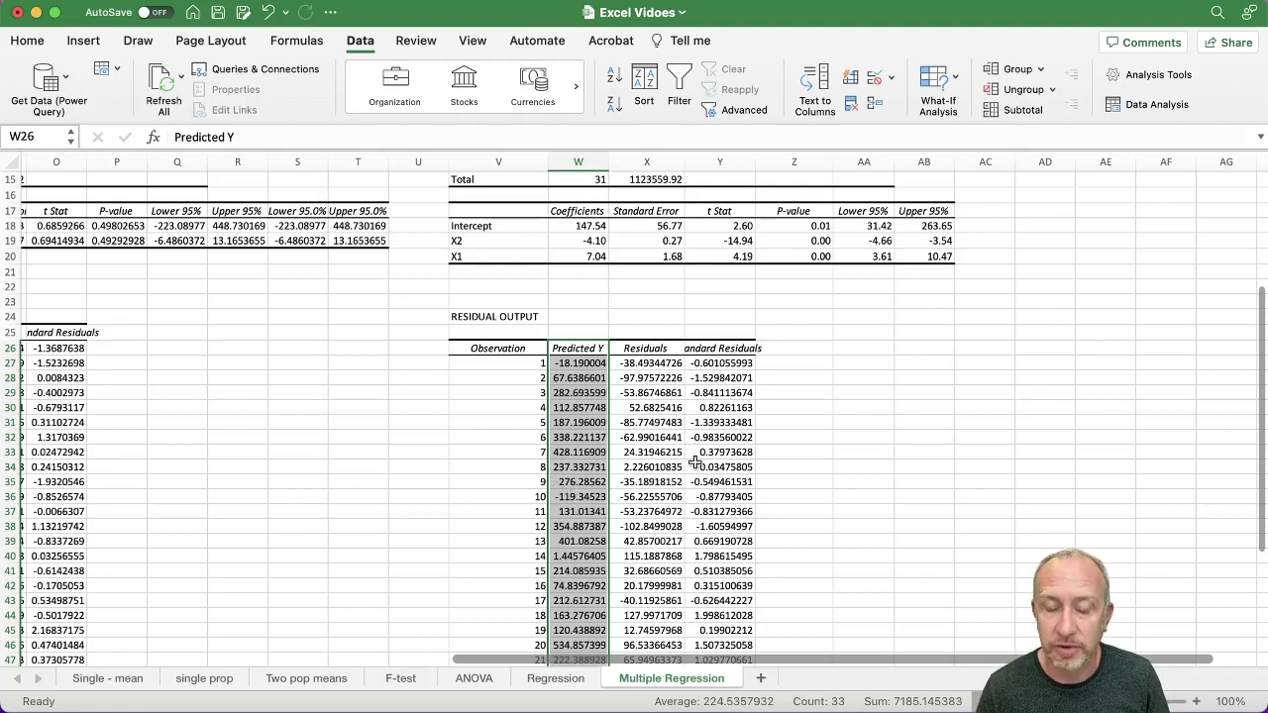
{"action": "left_click_drag", "start_coordinate": [701, 348], "coordinate": [713, 602]}
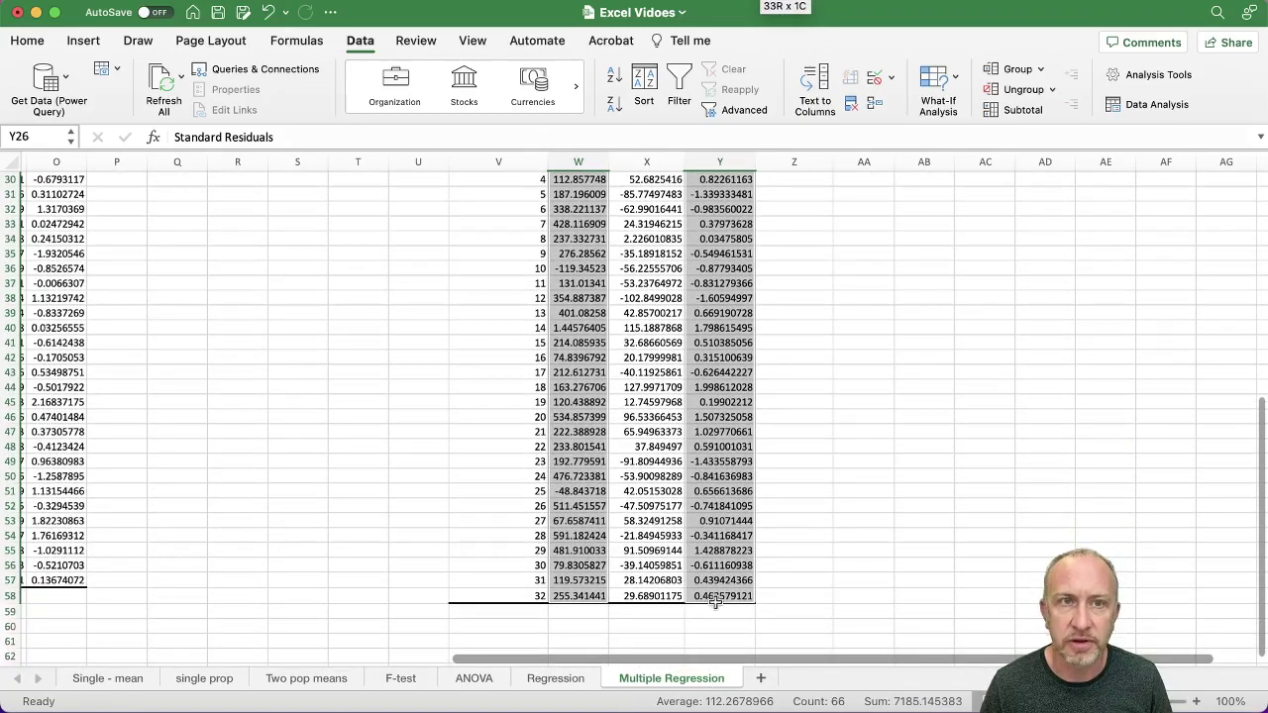
{"action": "left_click", "coordinate": [83, 40]}
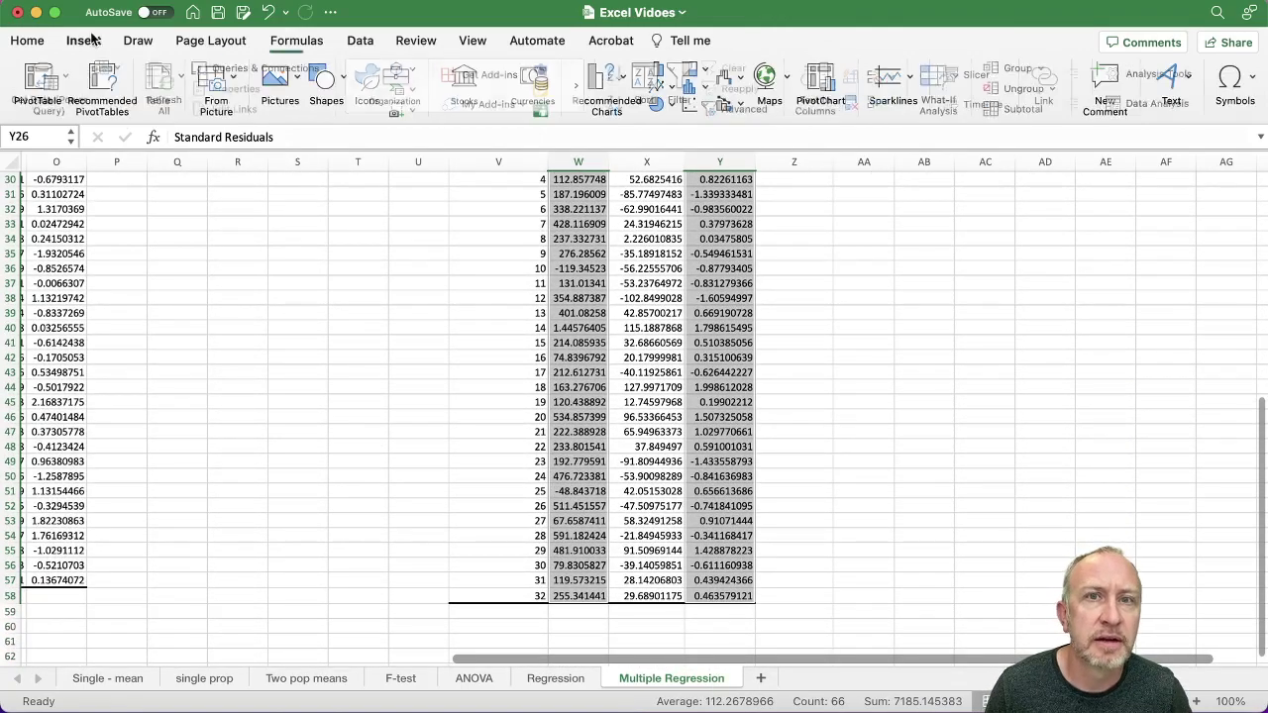
{"action": "left_click", "coordinate": [691, 109]}
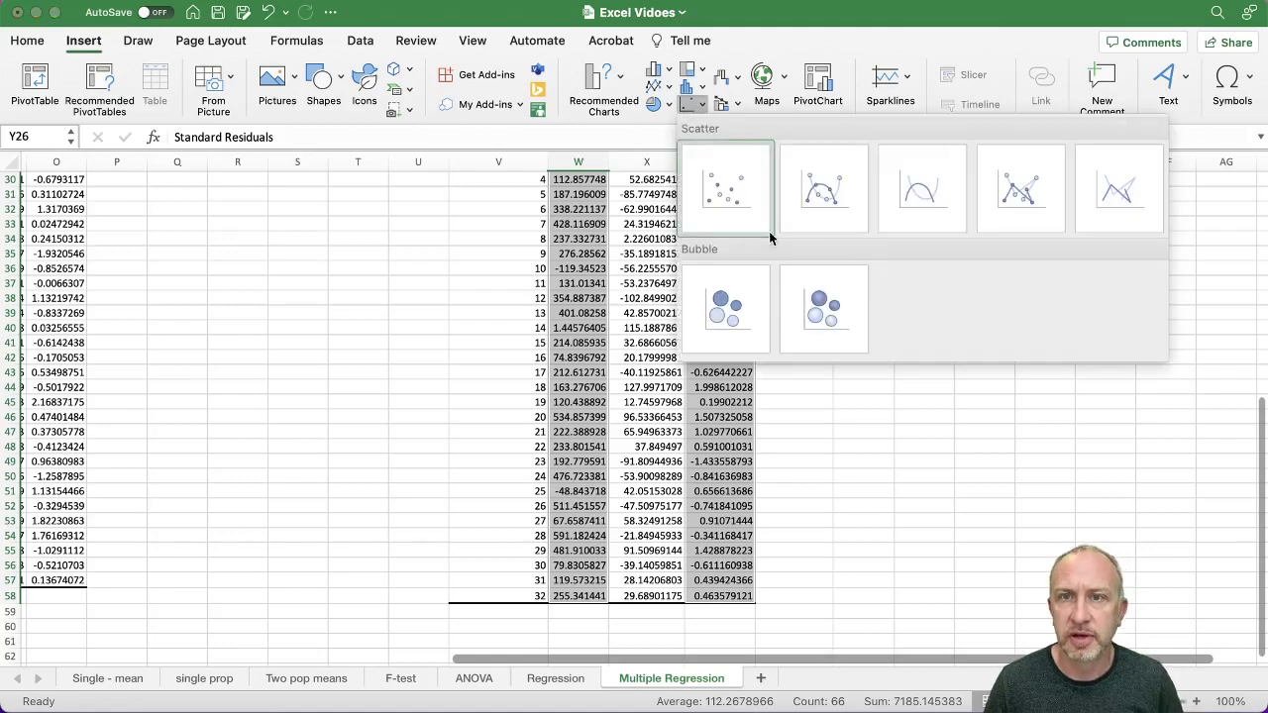
{"action": "left_click", "coordinate": [733, 199]}
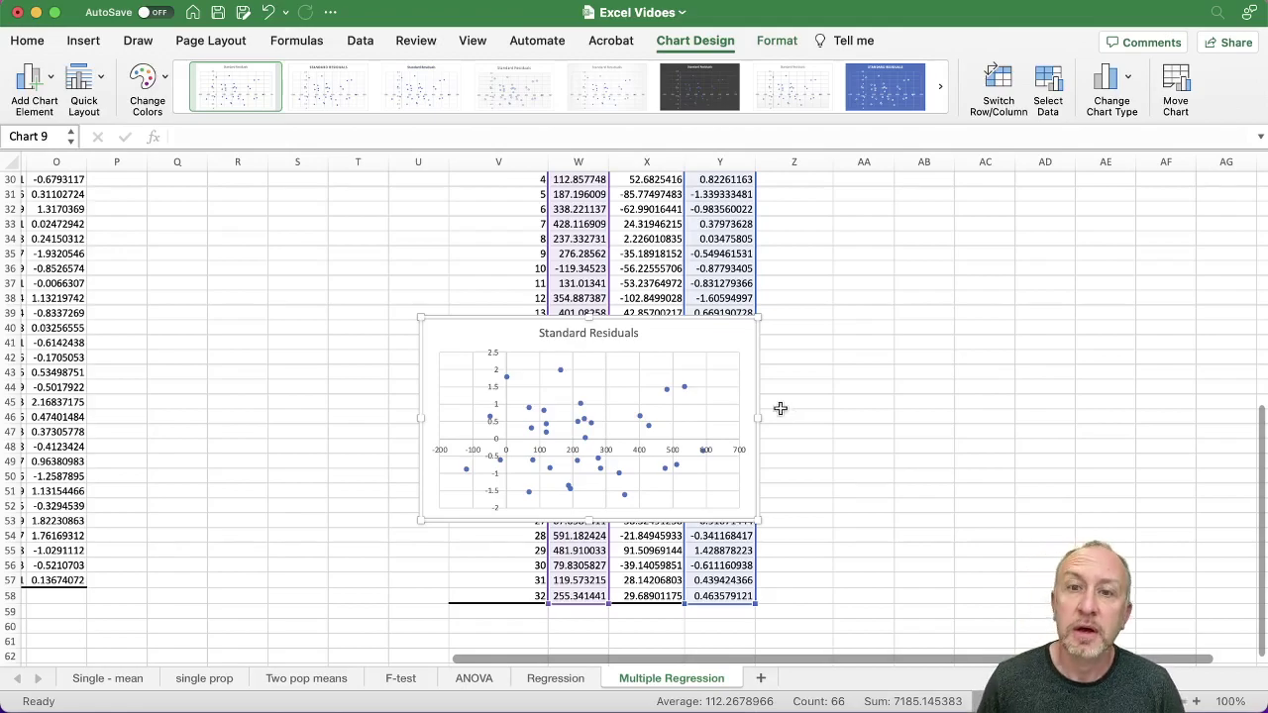
{"action": "left_click", "coordinate": [817, 336]}
- Unhide the columns between C and G to reveal the Dummy, RED and BLUE data beside X2
{"action": "scroll", "coordinate": [817, 336], "scroll_direction": "up", "scroll_amount": 15}
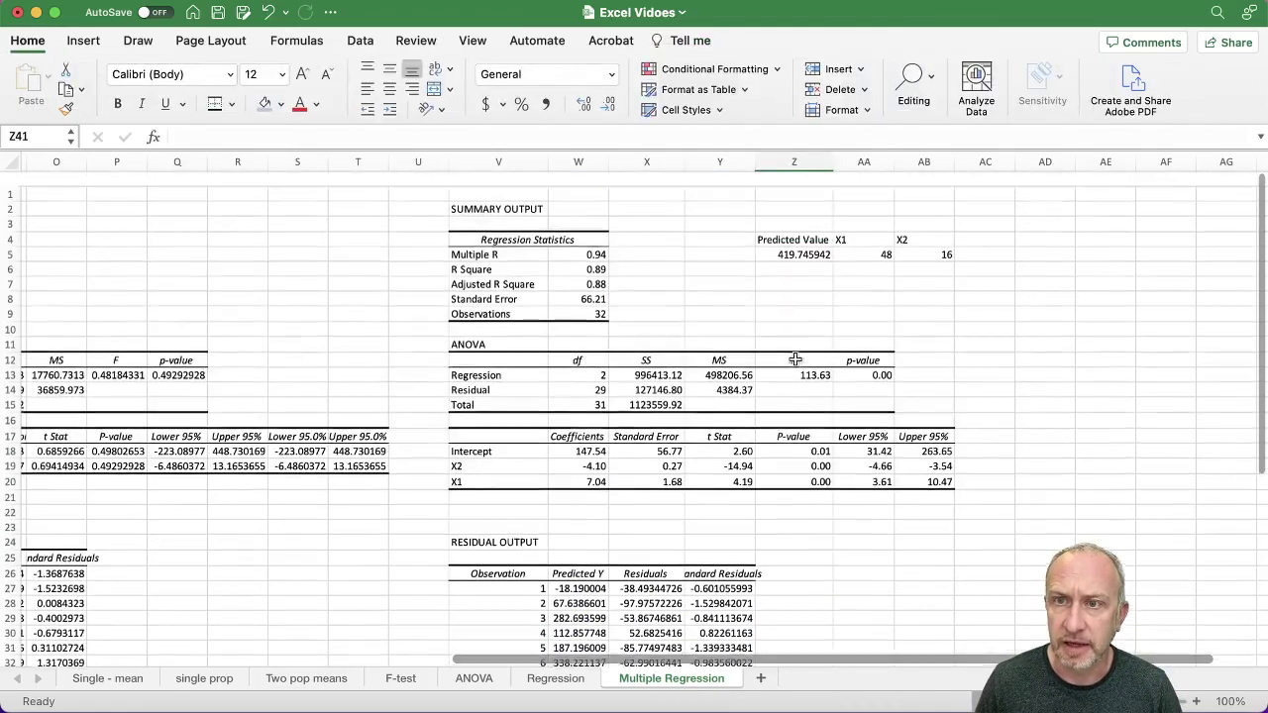
{"action": "scroll", "coordinate": [783, 322], "scroll_direction": "left", "scroll_amount": 10}
{"action": "scroll", "coordinate": [694, 308], "scroll_direction": "right", "scroll_amount": 10}
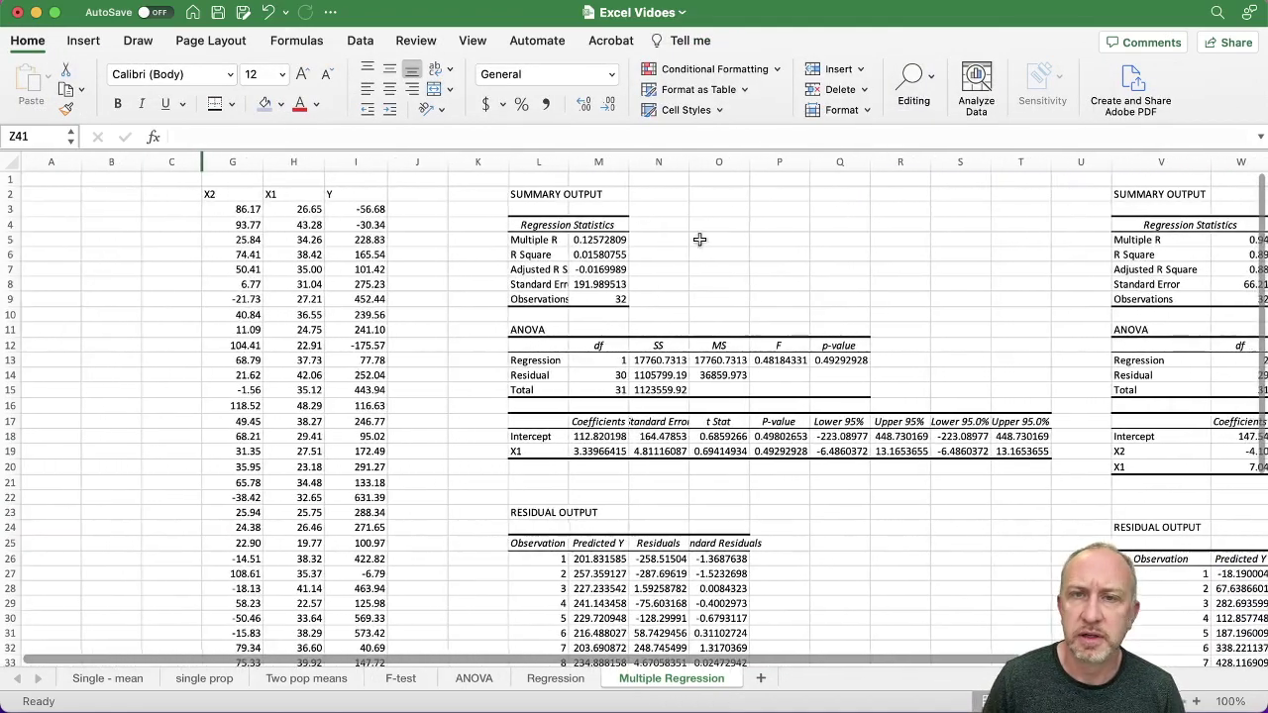
{"action": "scroll", "coordinate": [616, 299], "scroll_direction": "right", "scroll_amount": 5}
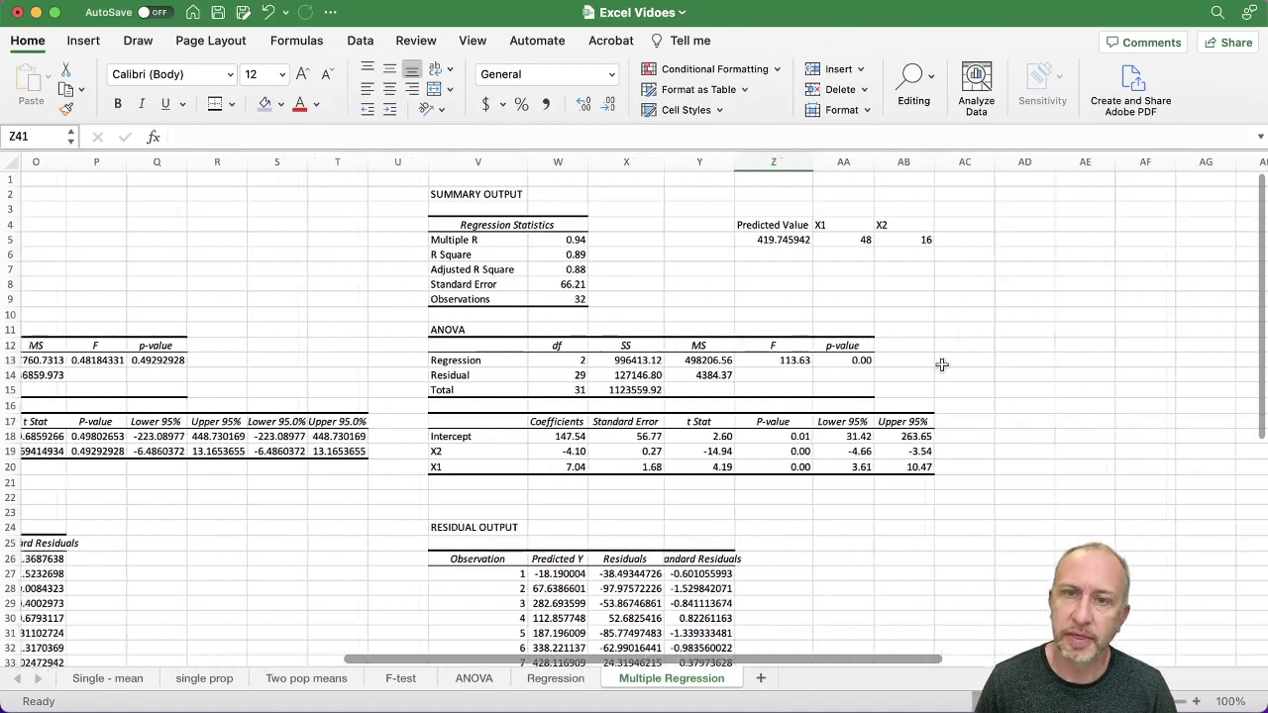
{"action": "scroll", "coordinate": [659, 466], "scroll_direction": "left", "scroll_amount": 3}
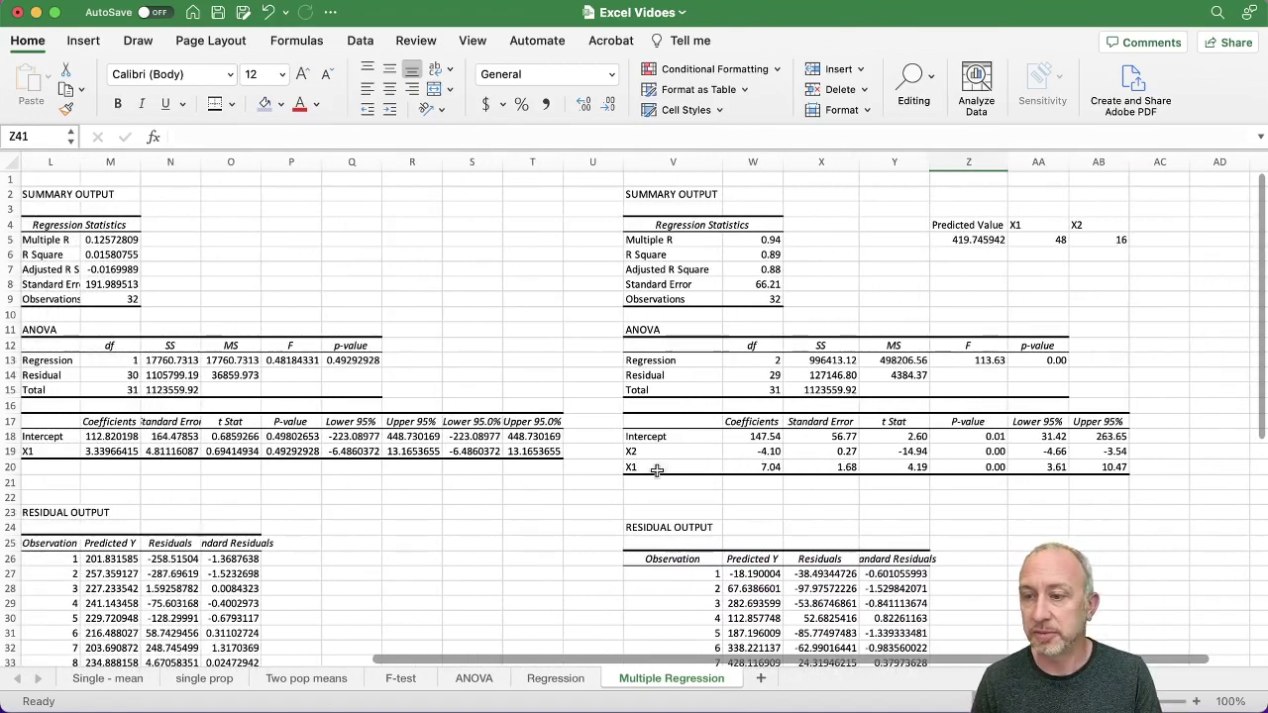
{"action": "scroll", "coordinate": [659, 466], "scroll_direction": "left", "scroll_amount": 6}
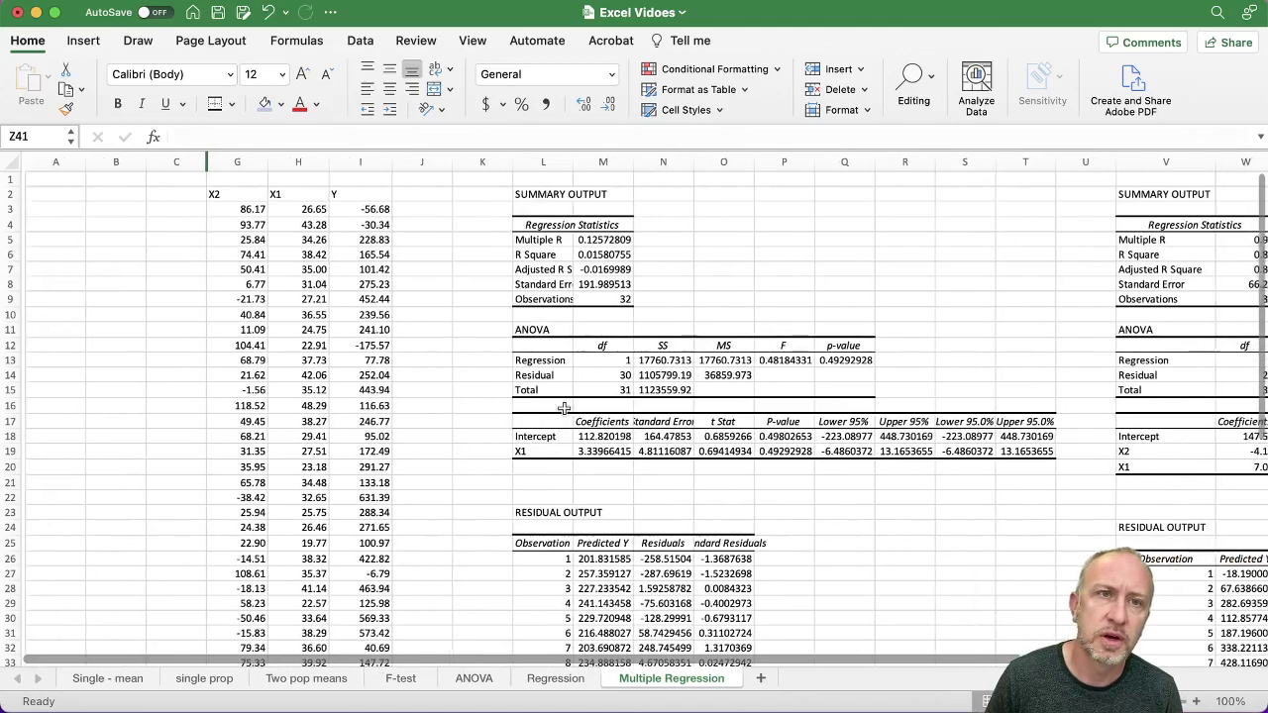
{"action": "left_click_drag", "start_coordinate": [171, 161], "coordinate": [233, 163]}
{"action": "left_click", "coordinate": [231, 161]}
{"action": "right_click", "coordinate": [215, 168]}
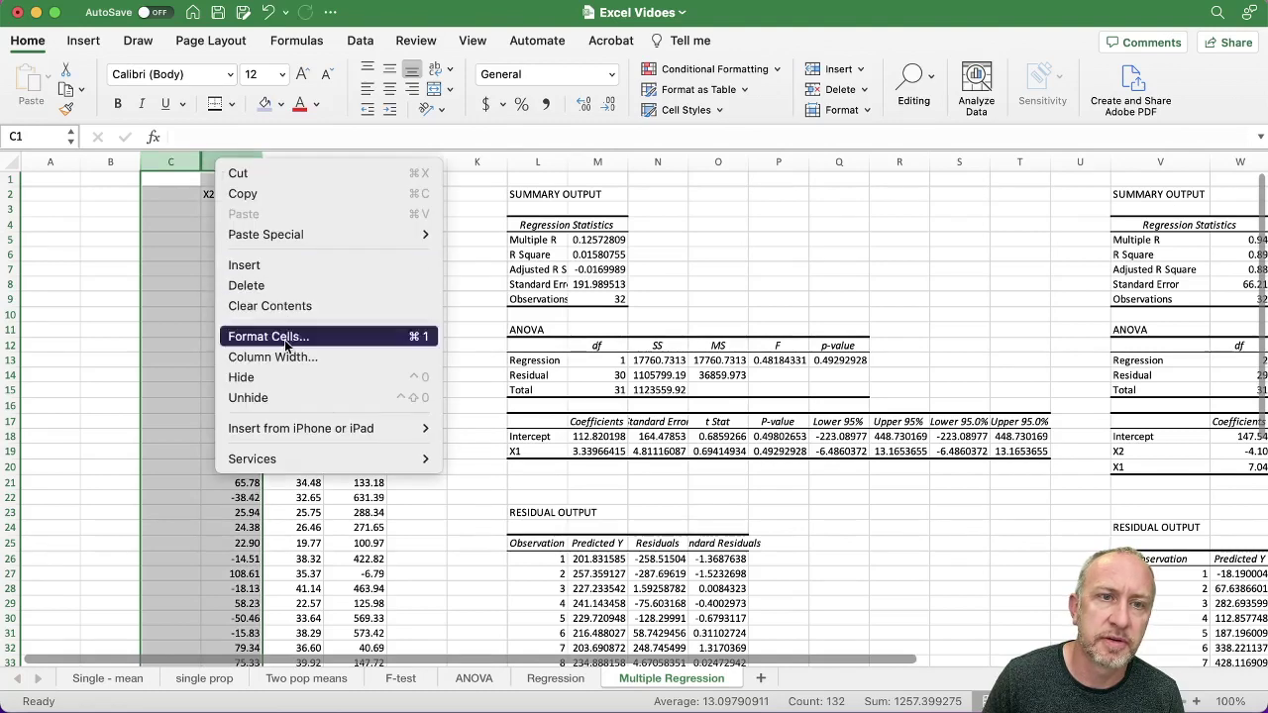
{"action": "left_click", "coordinate": [292, 398]}
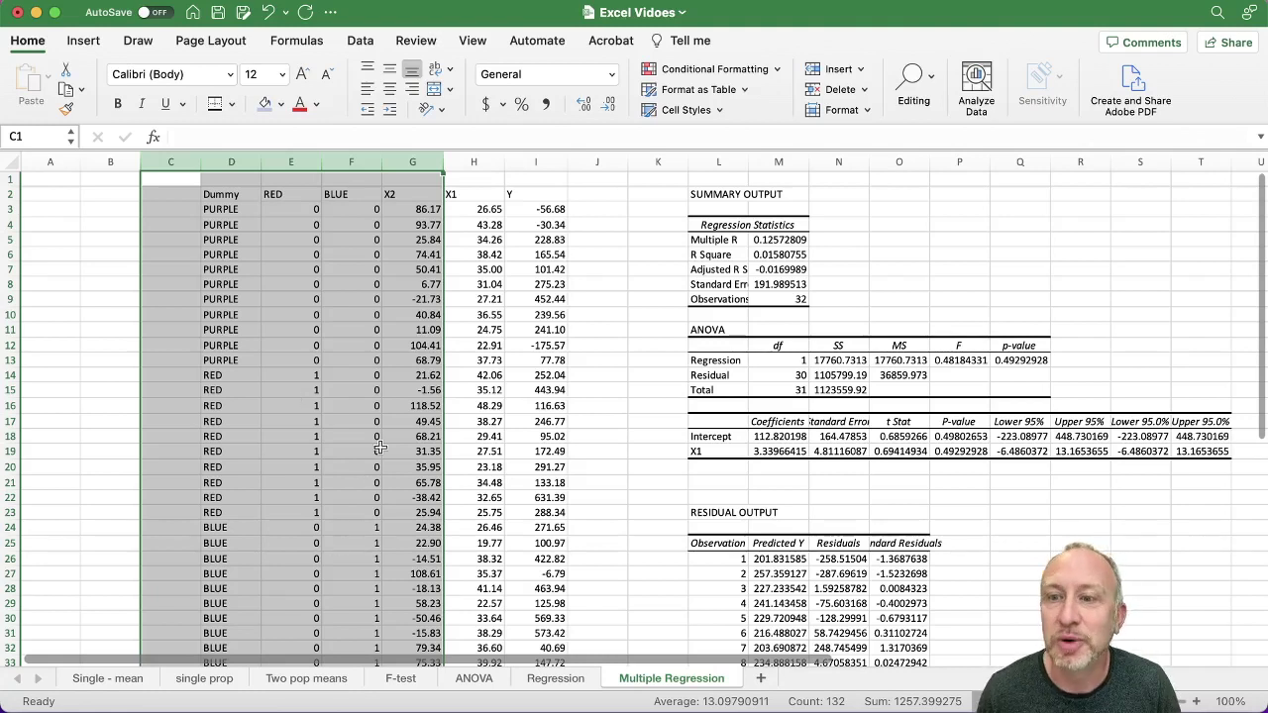
{"action": "left_click", "coordinate": [649, 403]}
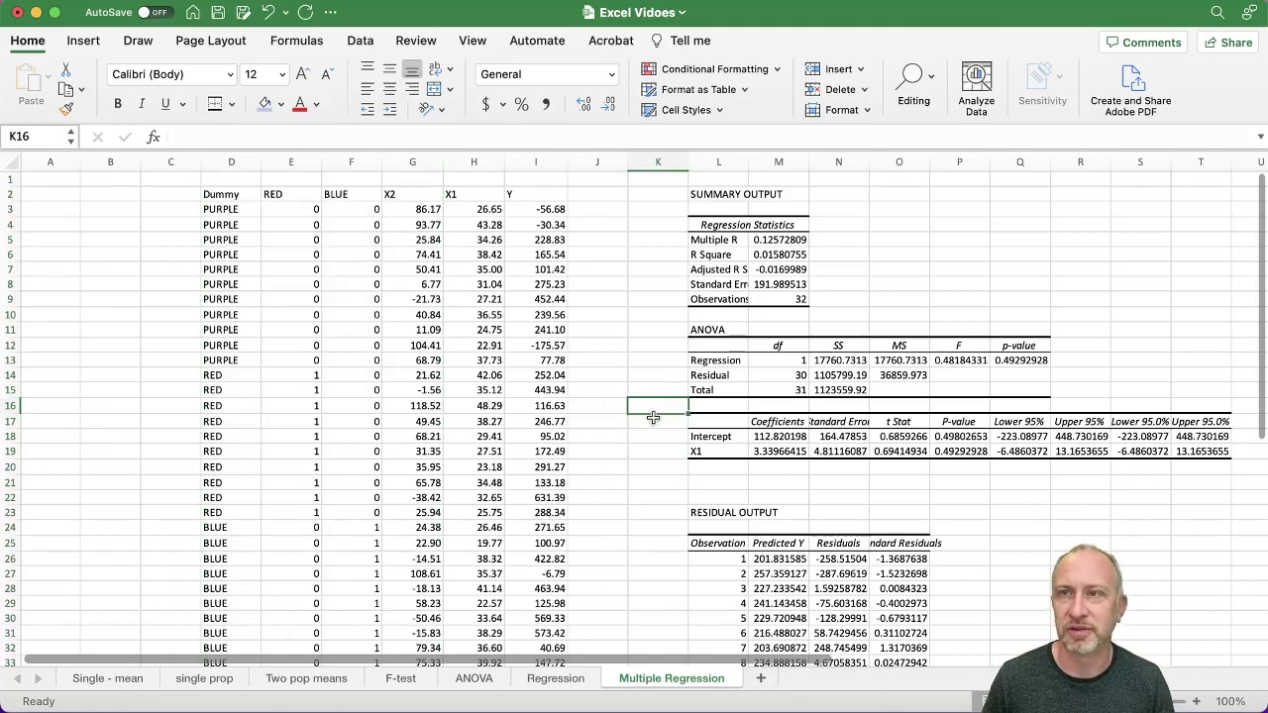
- Set up a Regression analysis with Y range I2:I34 and X range E2:H34, covering RED, BLUE, X2 and X1
{"action": "left_click", "coordinate": [357, 39]}
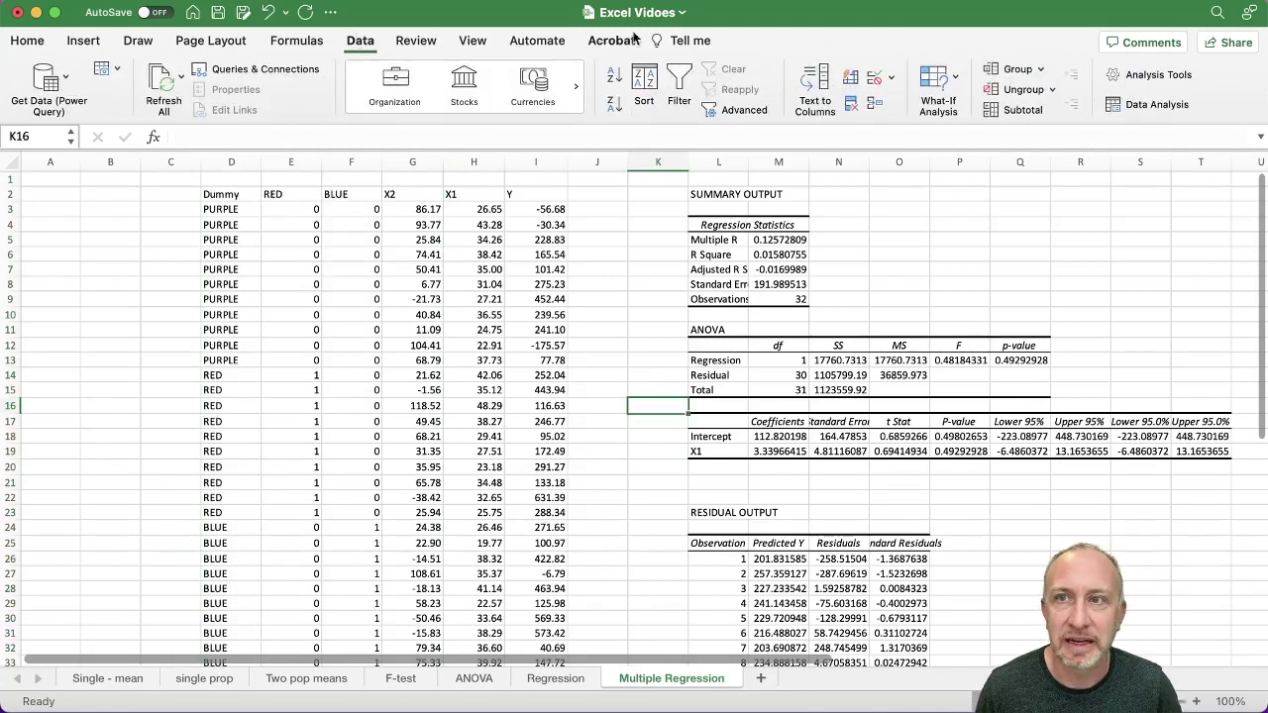
{"action": "left_click", "coordinate": [1143, 106]}
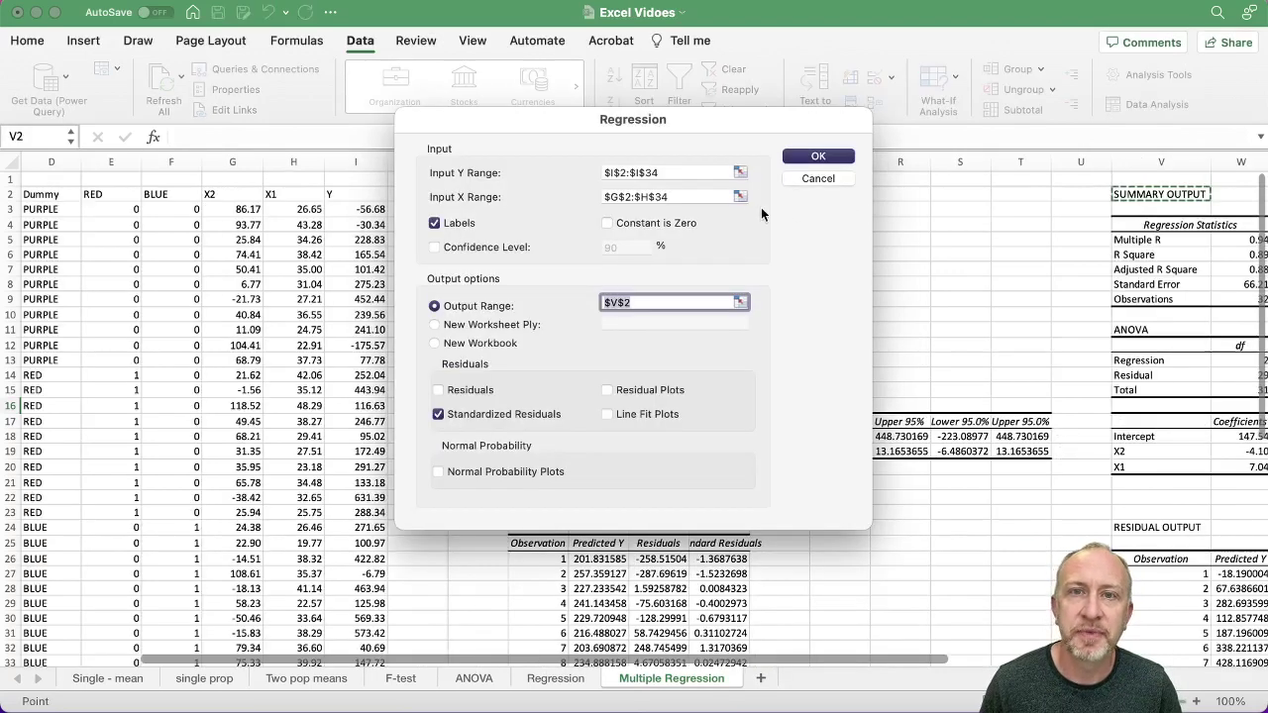
{"action": "left_click", "coordinate": [740, 172]}
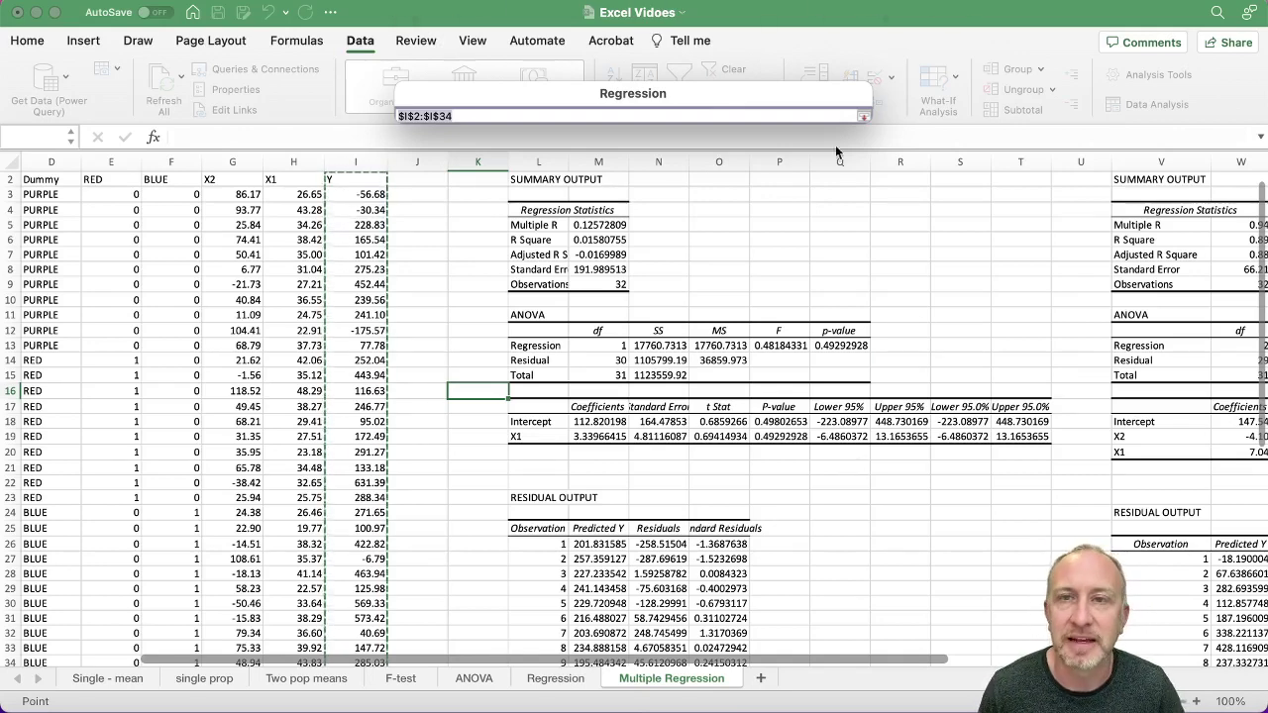
{"action": "left_click", "coordinate": [863, 120]}
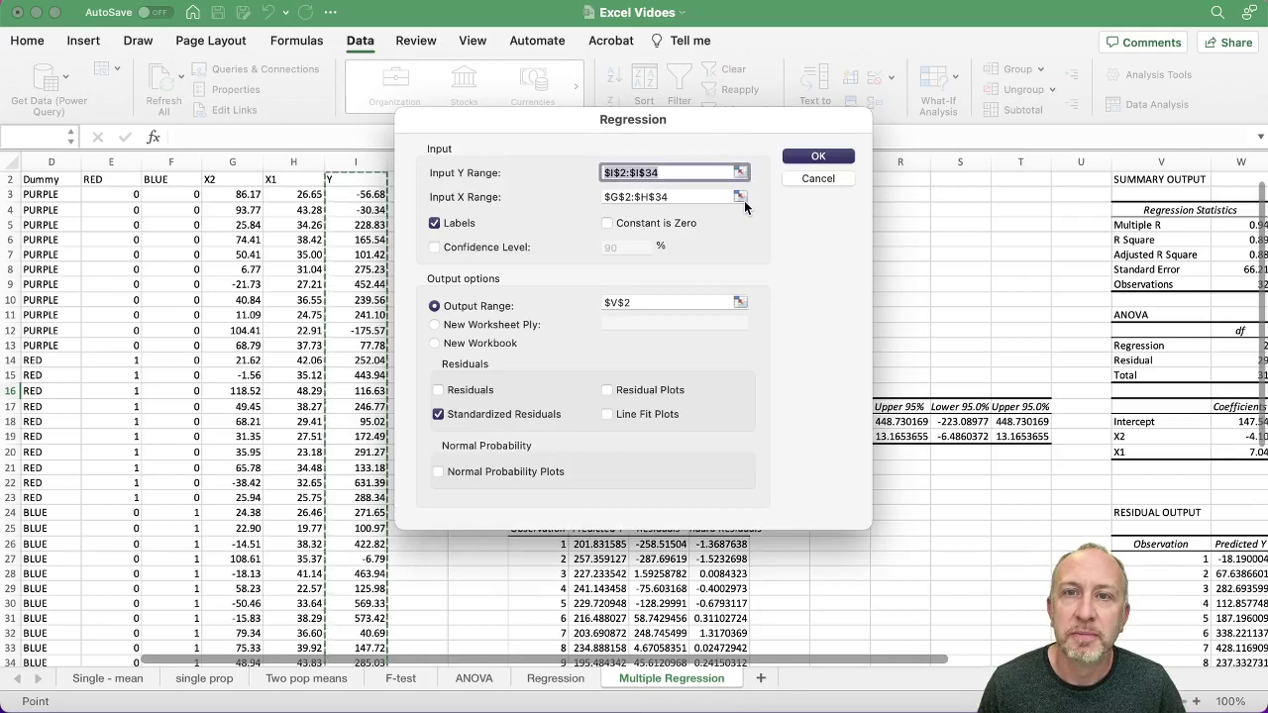
{"action": "left_click", "coordinate": [741, 198]}
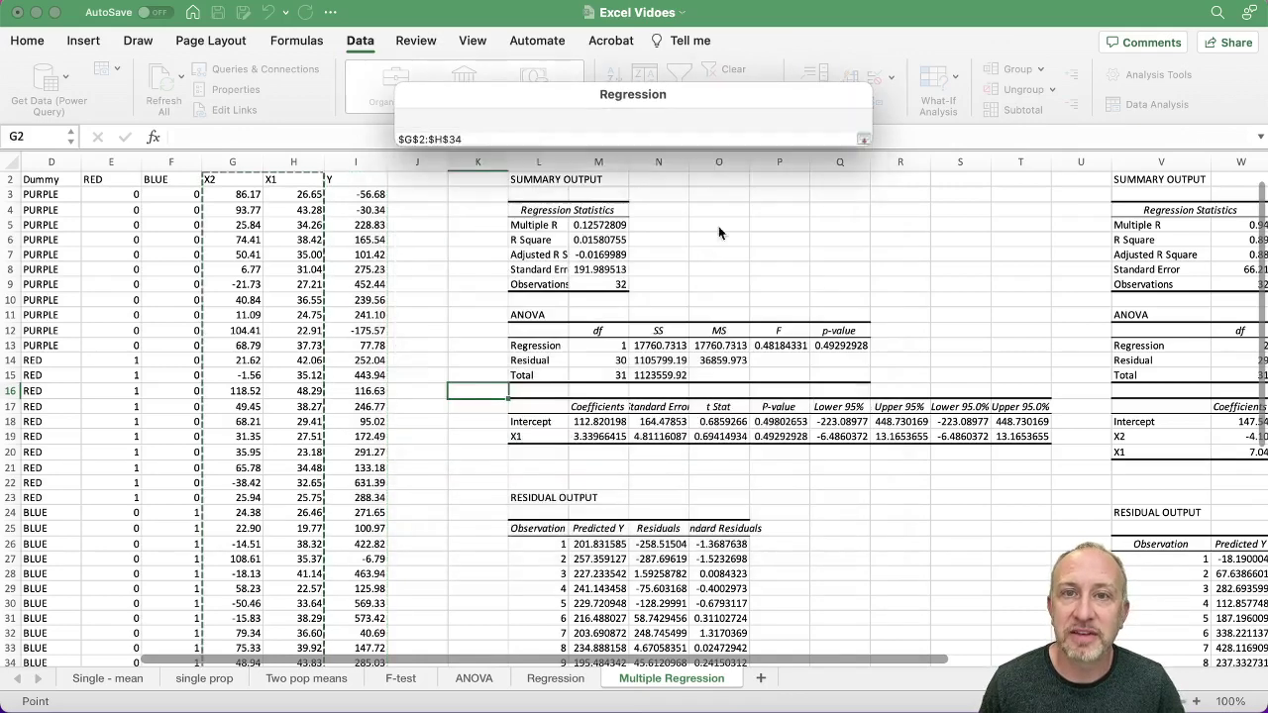
{"action": "scroll", "coordinate": [544, 231], "scroll_direction": "left", "scroll_amount": 2}
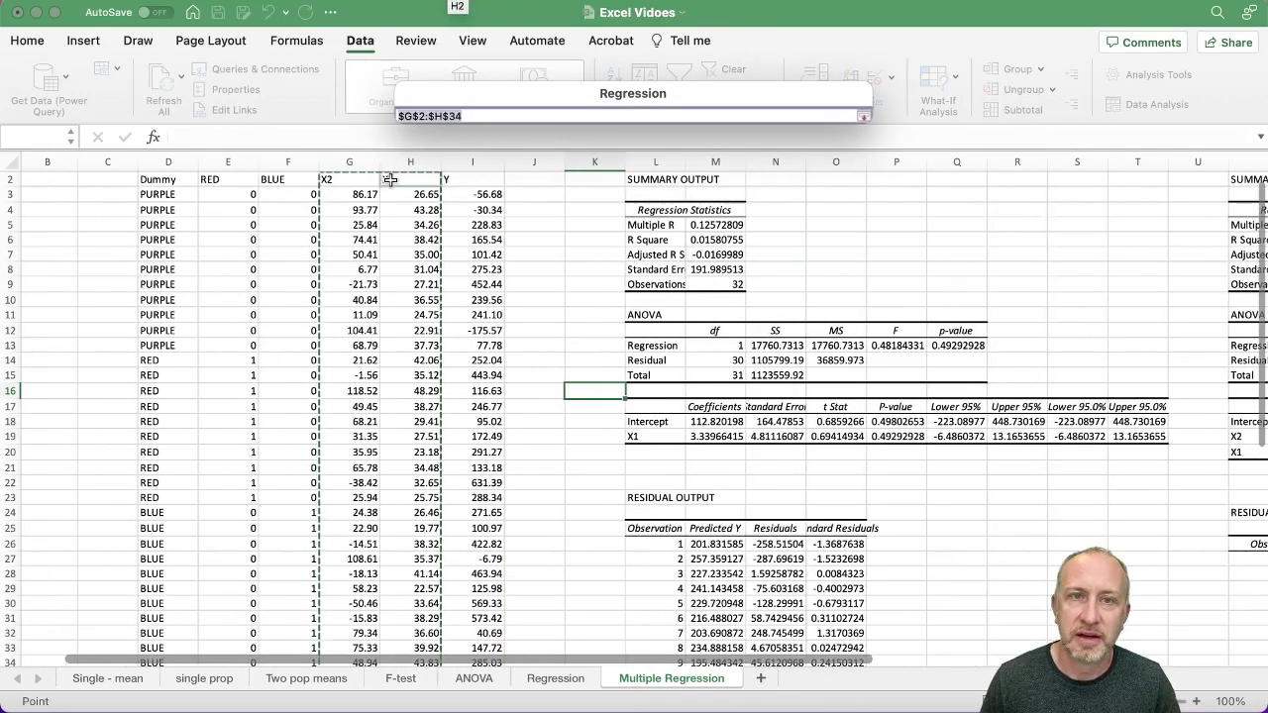
{"action": "left_click_drag", "start_coordinate": [397, 178], "coordinate": [243, 377]}
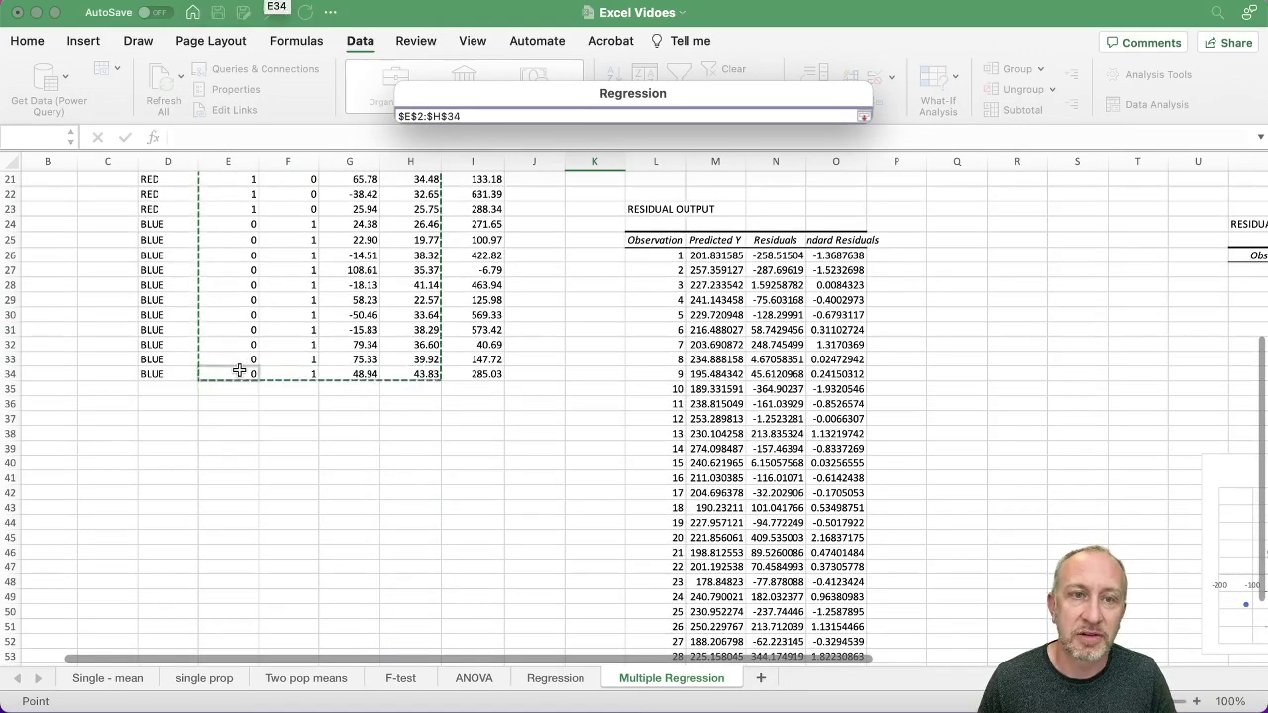
{"action": "scroll", "coordinate": [542, 267], "scroll_direction": "up", "scroll_amount": 10}
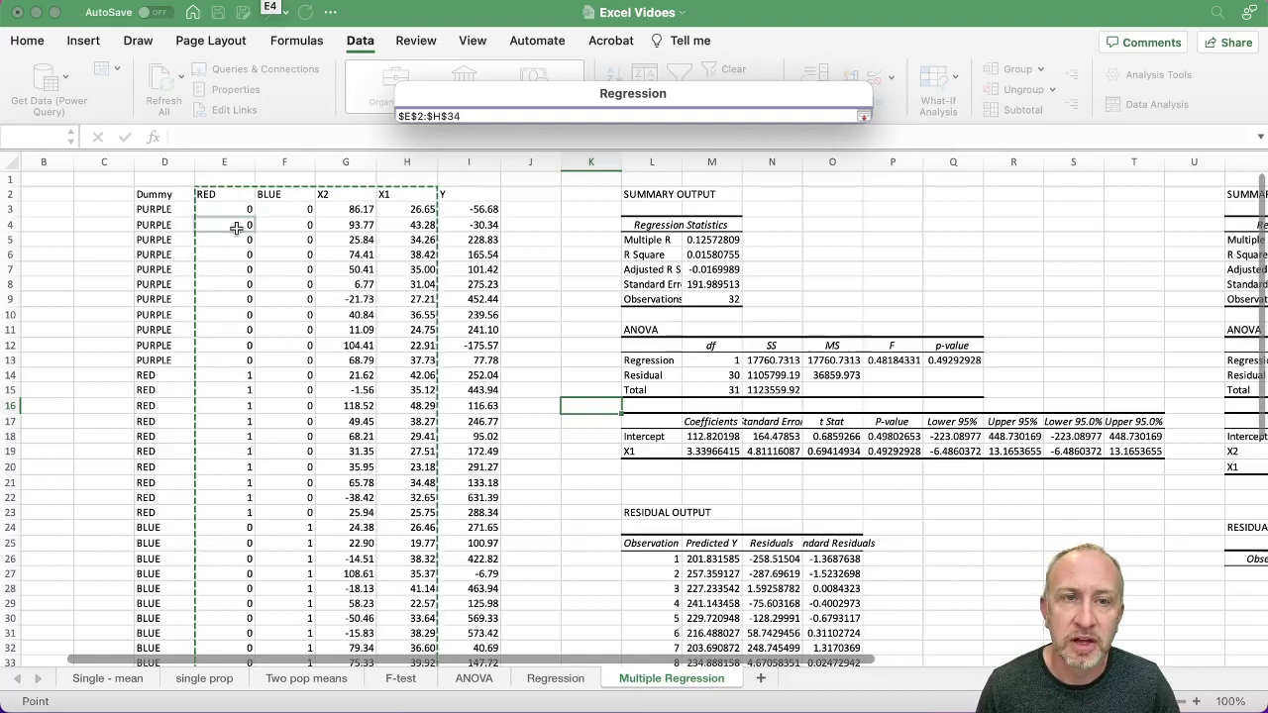
{"action": "left_click", "coordinate": [866, 116]}
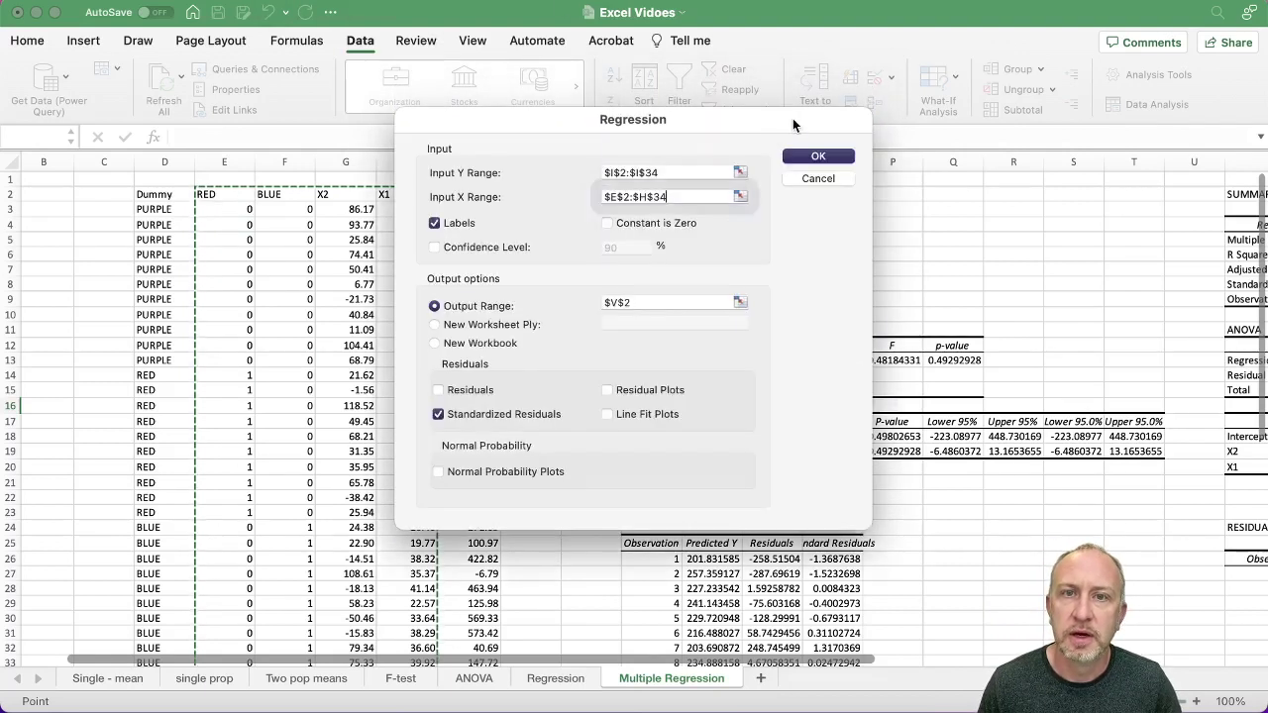
- Set the regression's output range to AD2 and run the analysis with labels and standardized residuals
{"action": "left_click", "coordinate": [740, 303]}
{"action": "scroll", "coordinate": [909, 206], "scroll_direction": "right", "scroll_amount": 10}
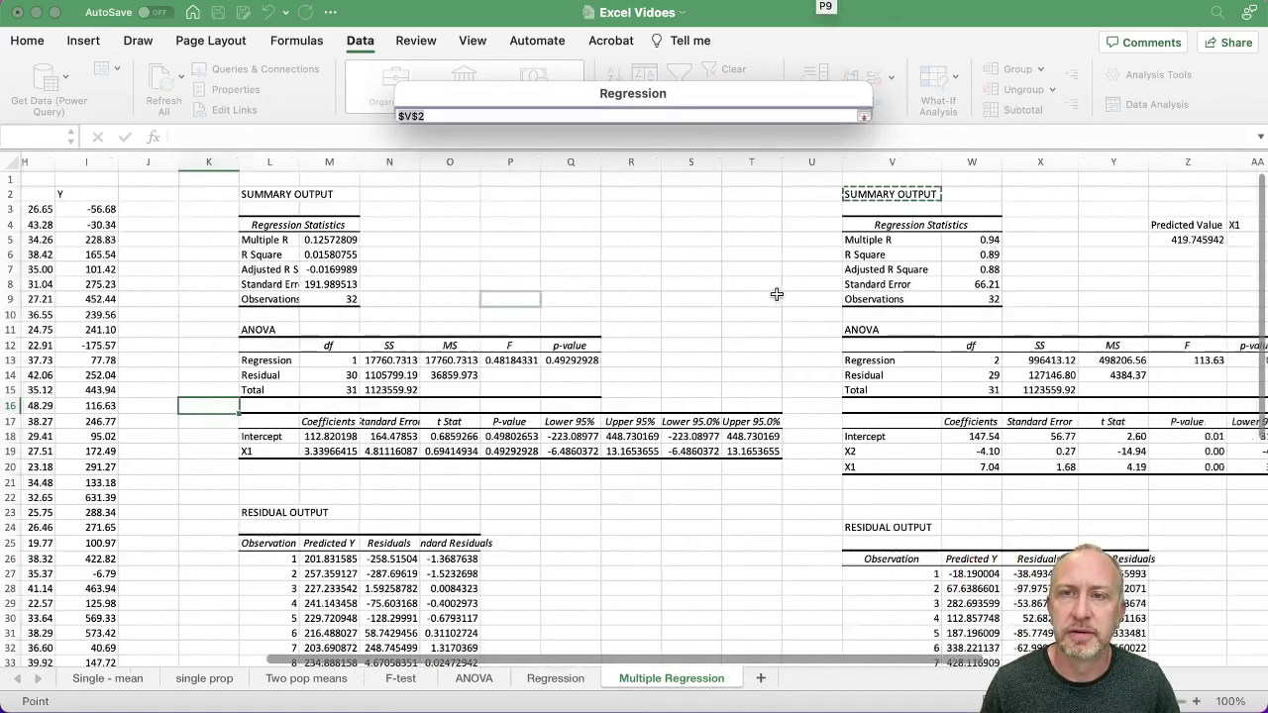
{"action": "left_click", "coordinate": [912, 196]}
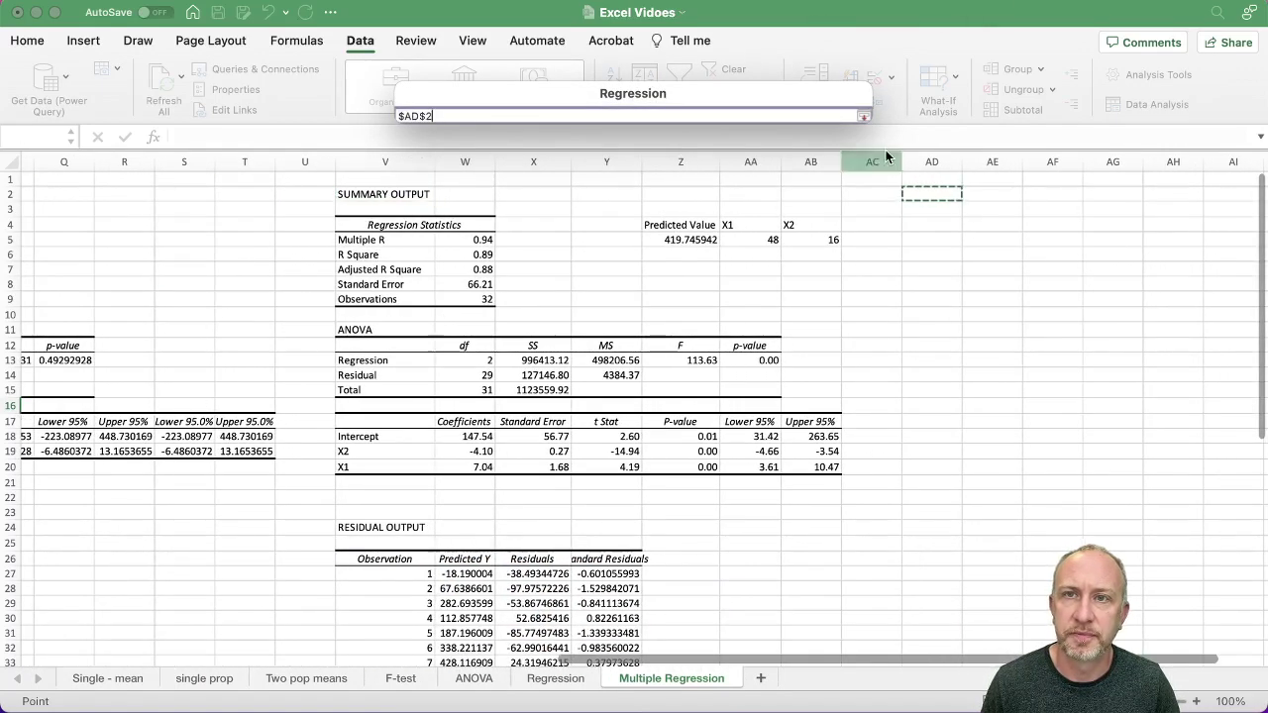
{"action": "left_click", "coordinate": [863, 115]}
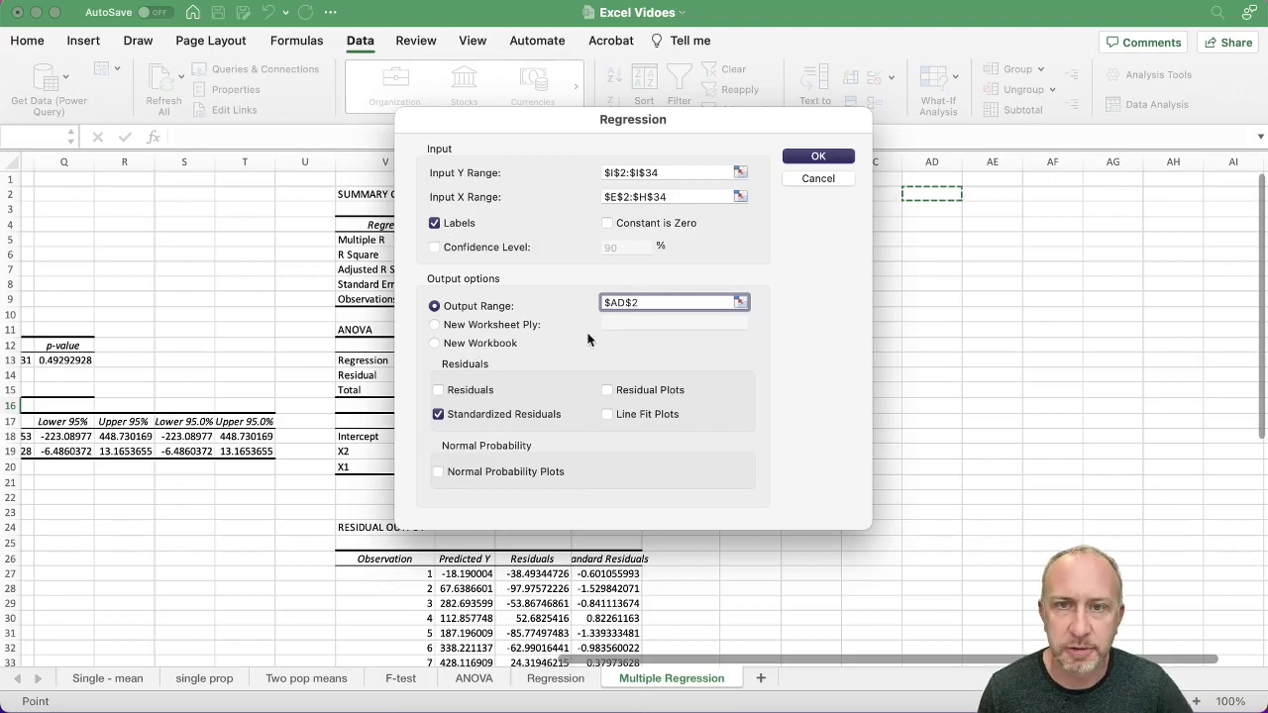
{"action": "left_click", "coordinate": [799, 161]}
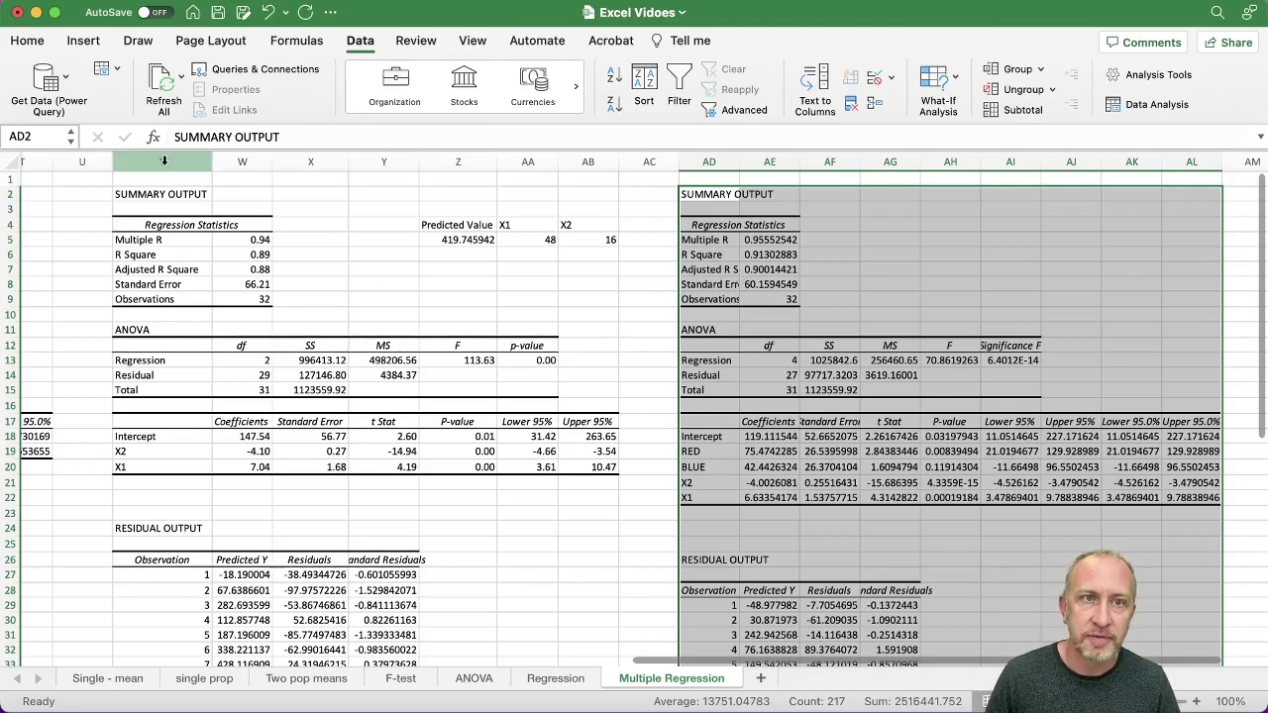
- Compare the two-predictor regression output in columns V:AB with the dummy-variable regression output in AD:AL
{"action": "left_click_drag", "start_coordinate": [162, 162], "coordinate": [593, 163]}
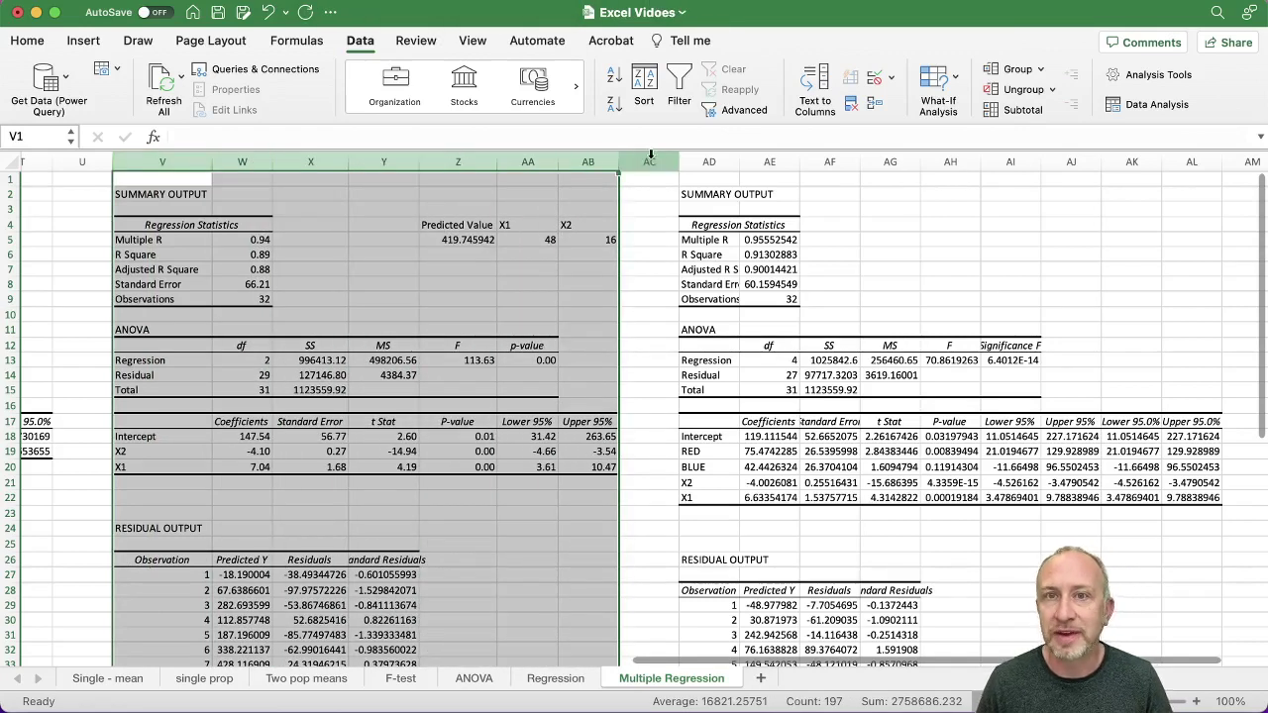
{"action": "left_click_drag", "start_coordinate": [703, 162], "coordinate": [1194, 162]}
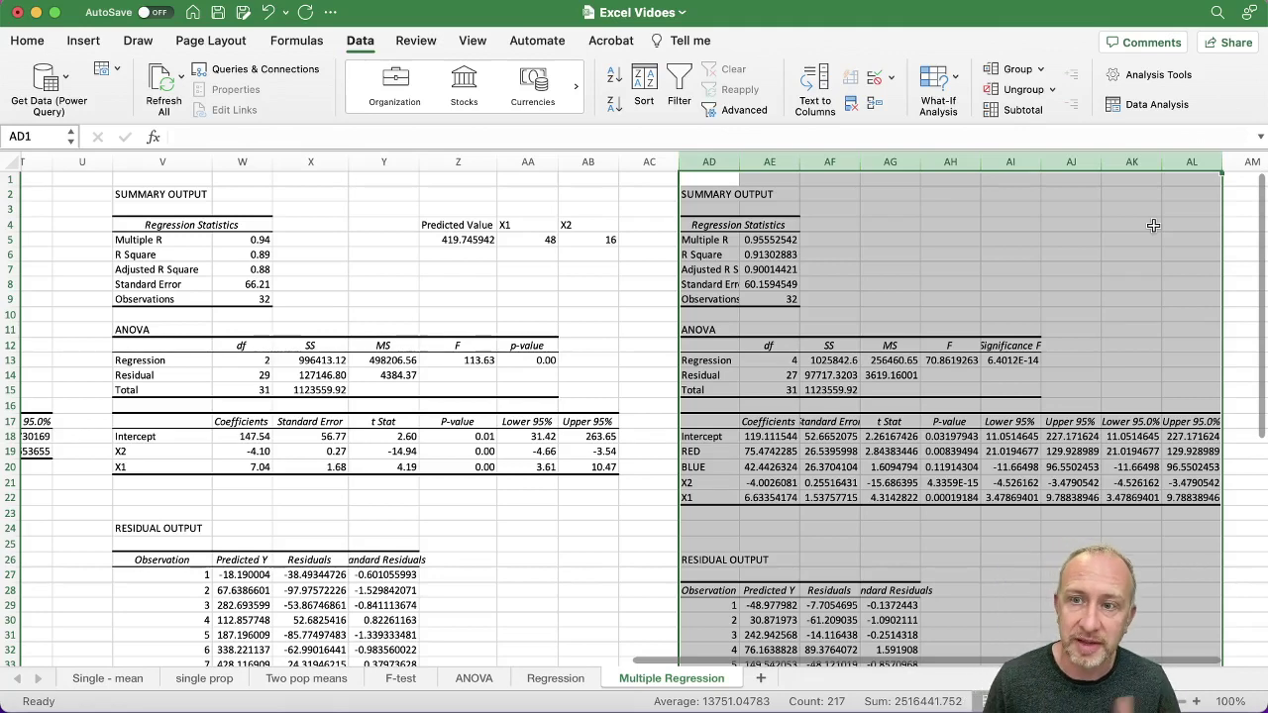
{"action": "left_click", "coordinate": [1135, 162]}
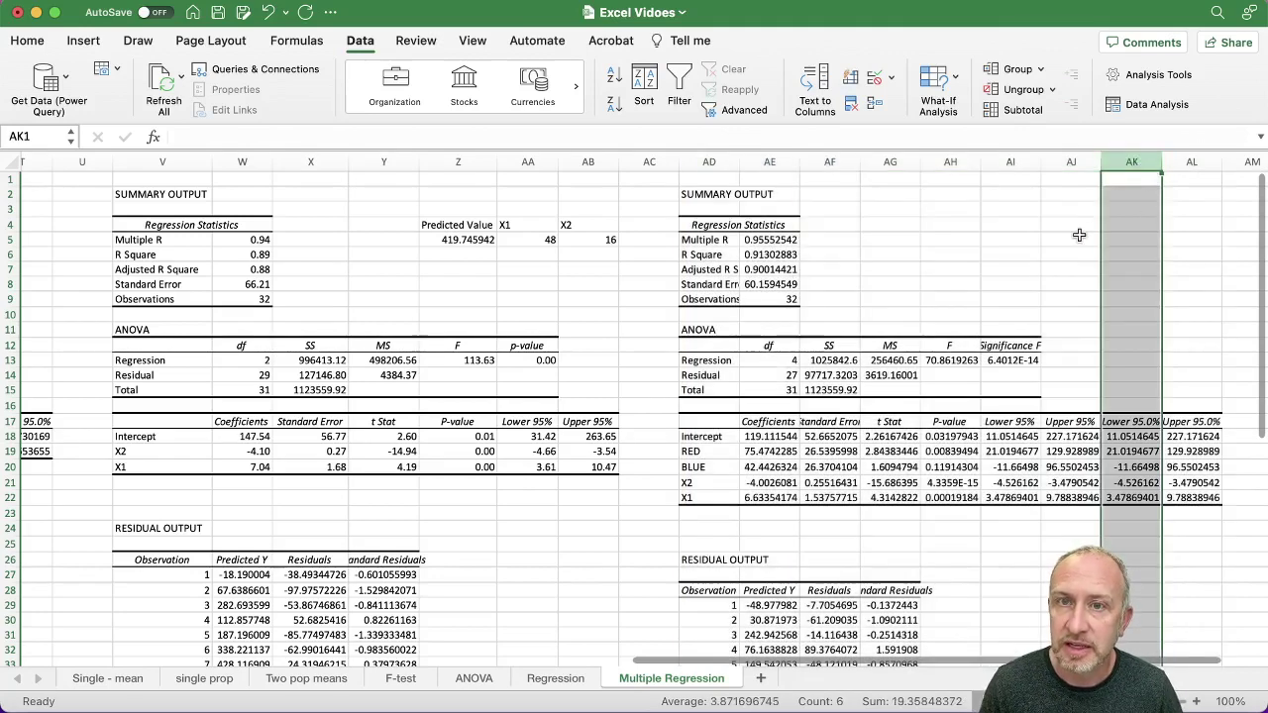
{"action": "left_click", "coordinate": [1071, 239]}
{"action": "left_click", "coordinate": [765, 162]}
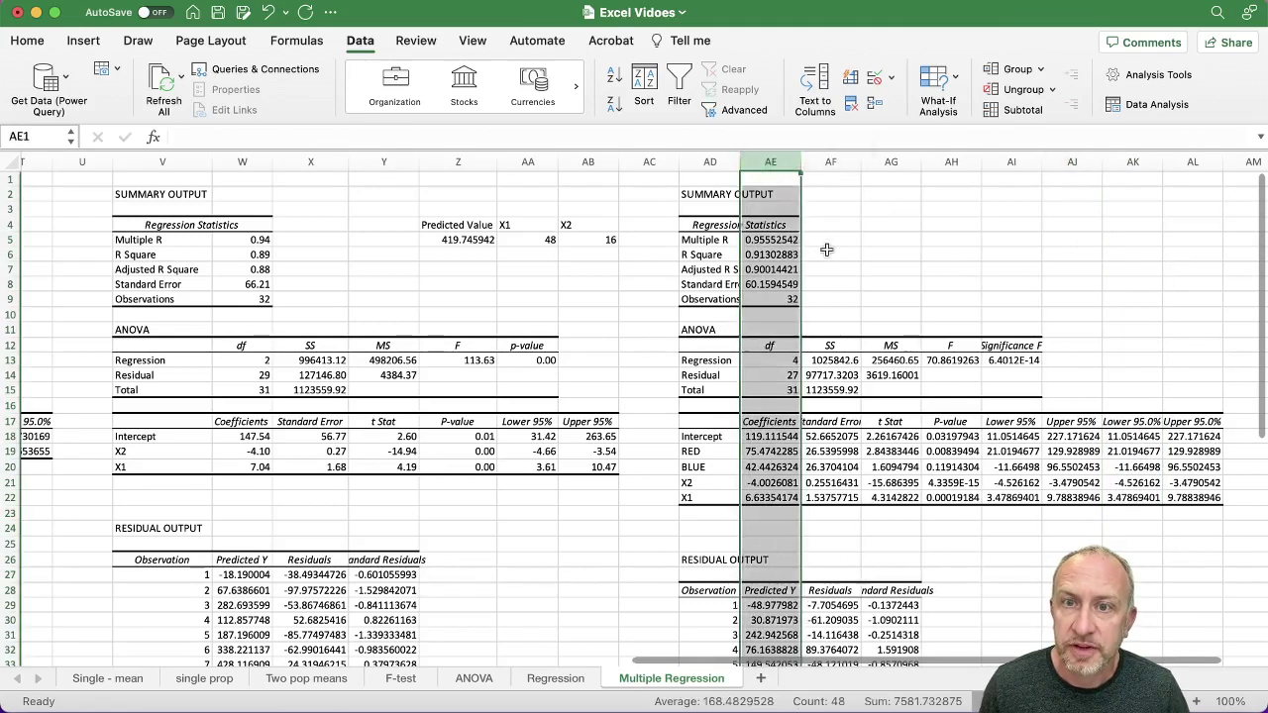
{"action": "left_click", "coordinate": [757, 436]}
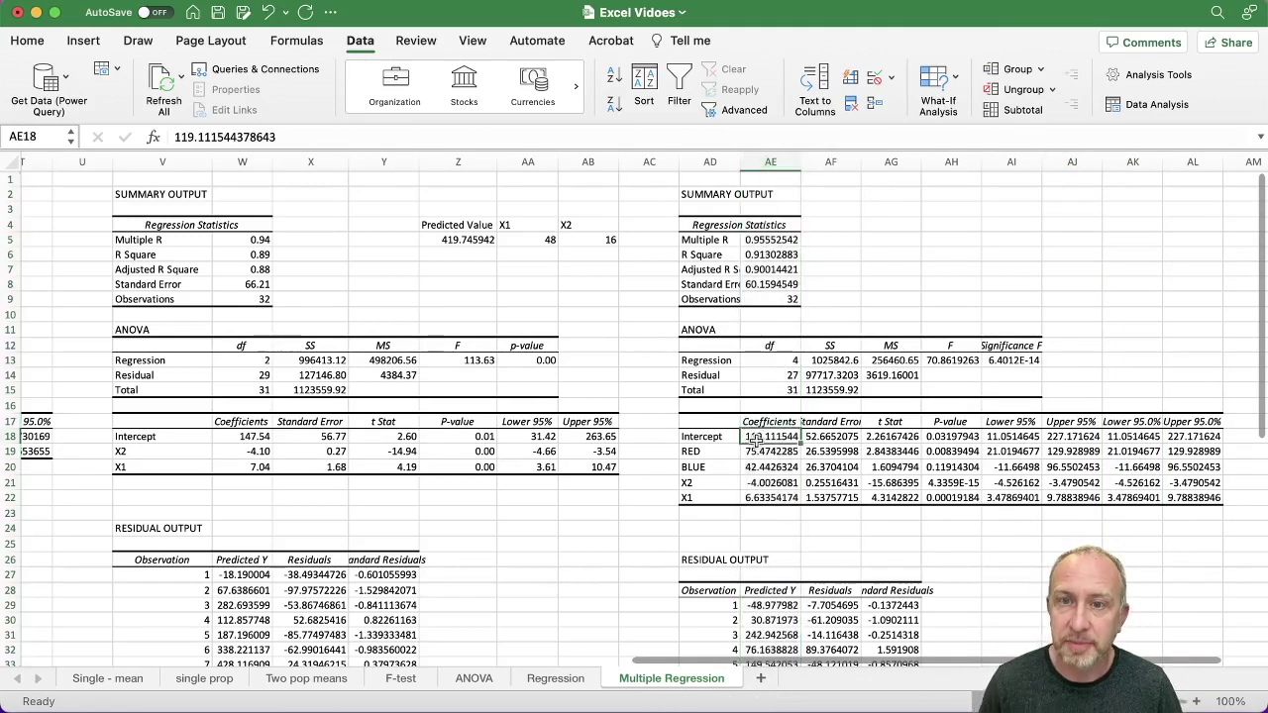
- Format the new regression output's values in AE5:AE8, AF13:AI15 and AE18:AL22 to two decimal places
{"action": "left_click_drag", "start_coordinate": [769, 240], "coordinate": [771, 284]}
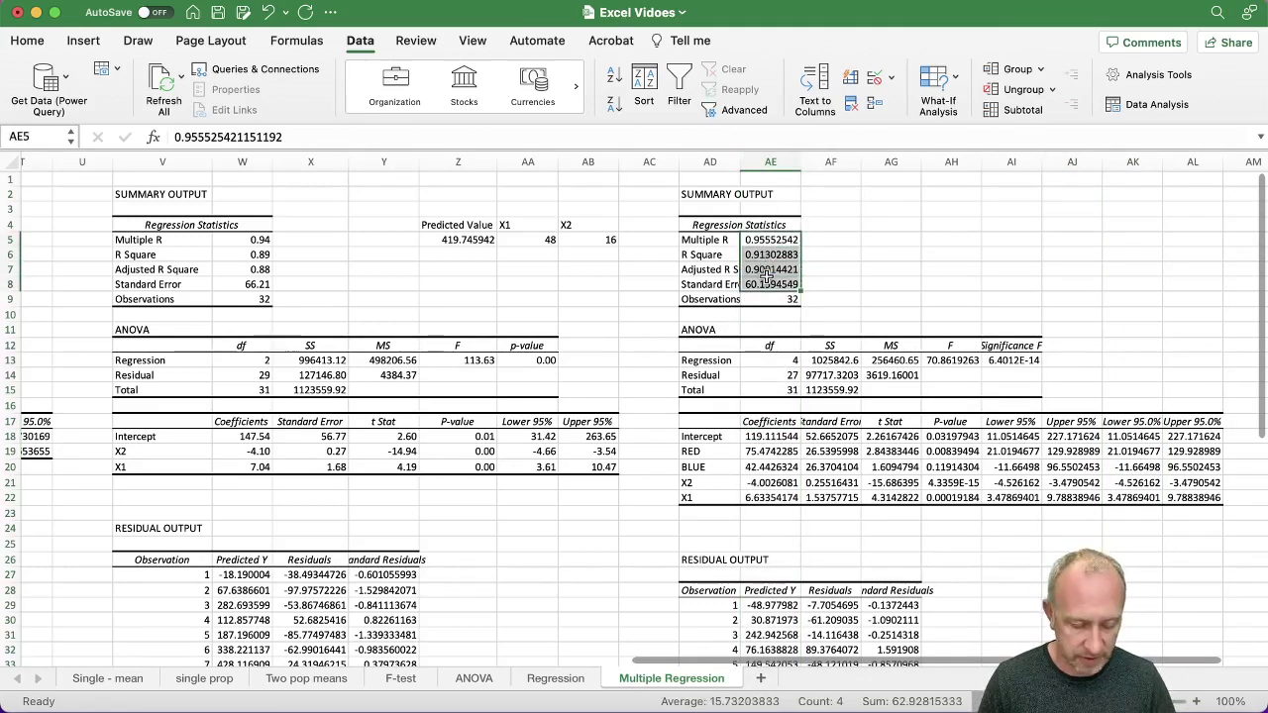
{"action": "left_click_drag", "start_coordinate": [825, 358], "coordinate": [1005, 389]}
{"action": "left_click_drag", "start_coordinate": [777, 436], "coordinate": [1175, 500]}
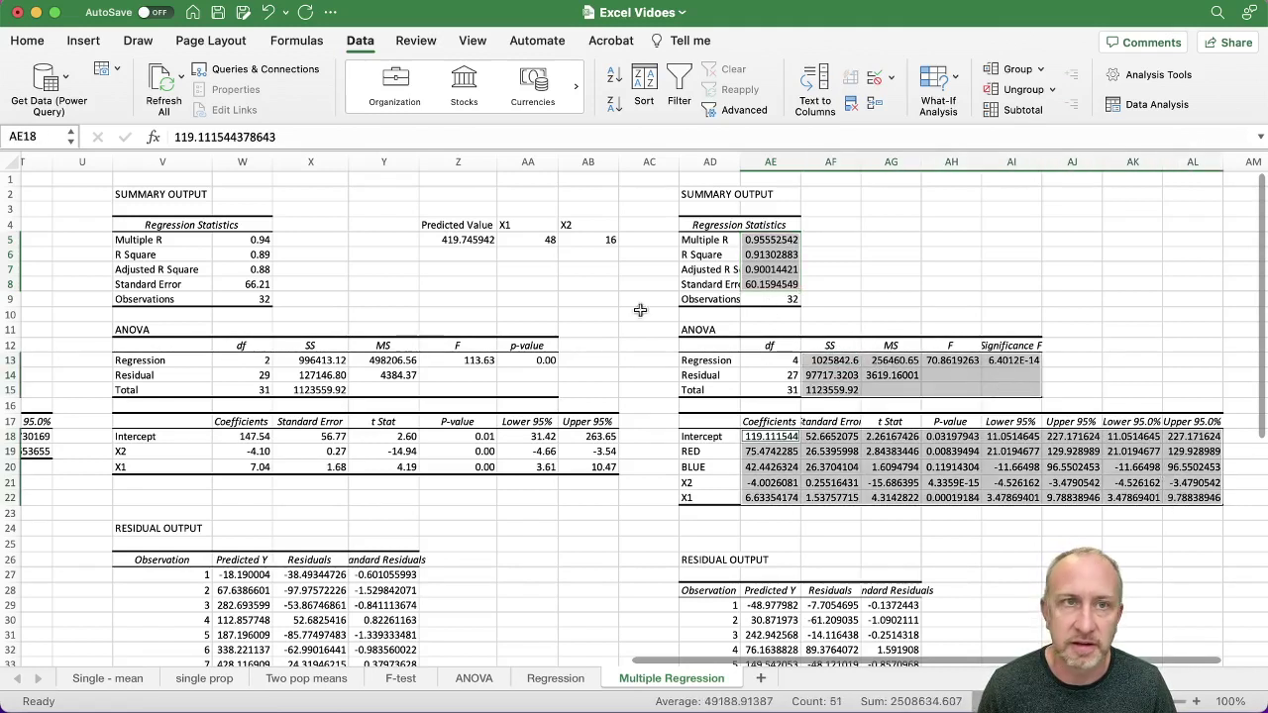
{"action": "left_click", "coordinate": [27, 40]}
{"action": "left_click", "coordinate": [607, 105]}
{"action": "left_click", "coordinate": [607, 105]}
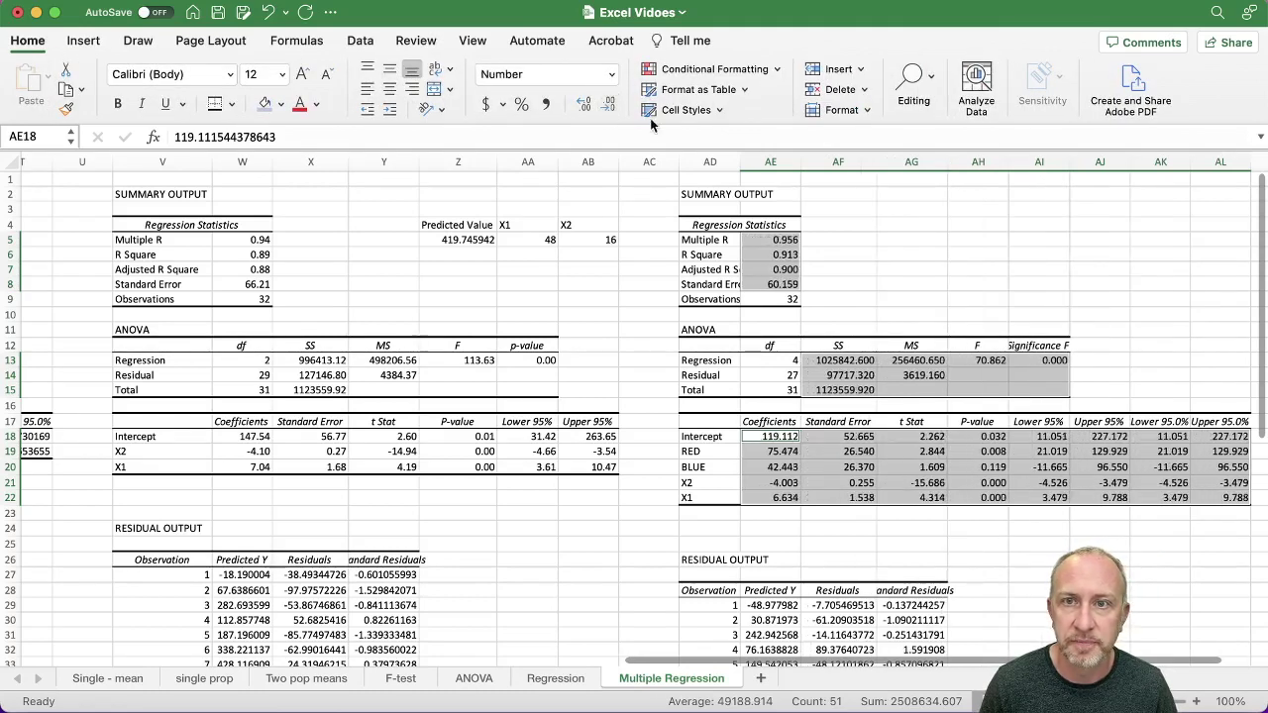
{"action": "left_click", "coordinate": [609, 105]}
{"action": "left_click", "coordinate": [929, 181]}
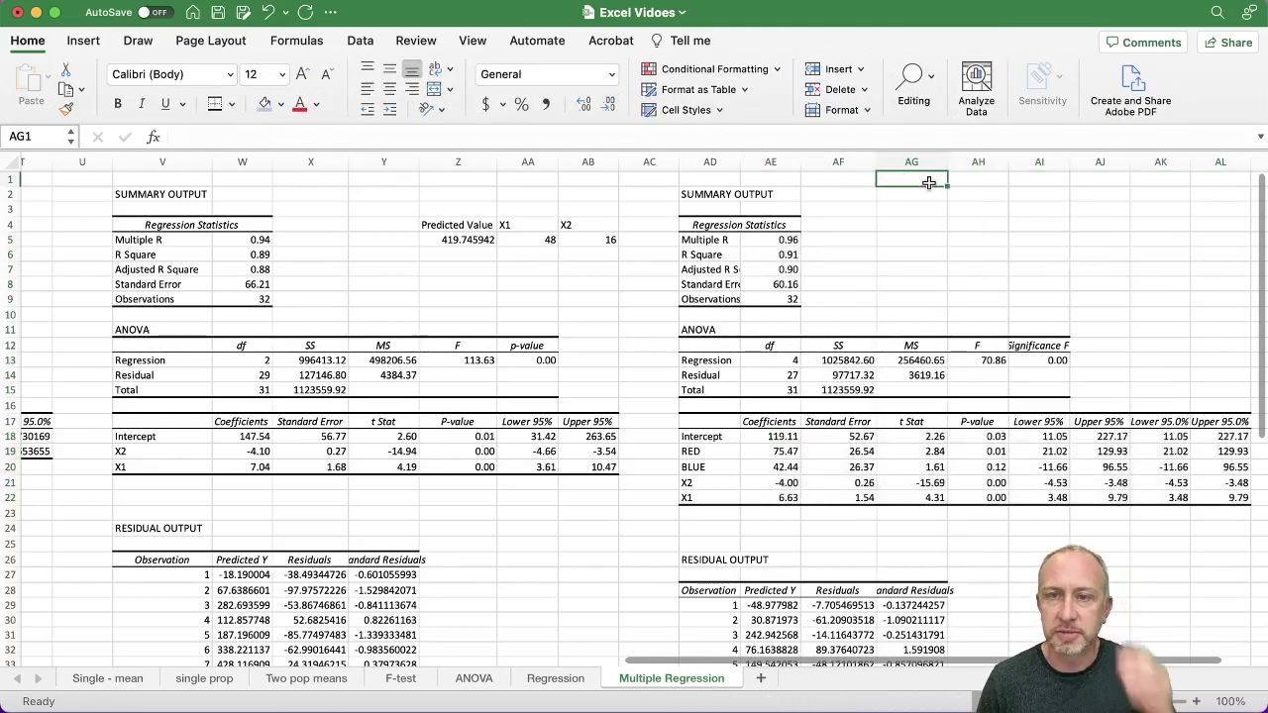
- Rename the Significance F heading in AI12 as "p-value" and review the coefficients in AE18:AE22
{"action": "scroll", "coordinate": [916, 184], "scroll_direction": "right", "scroll_amount": 3}
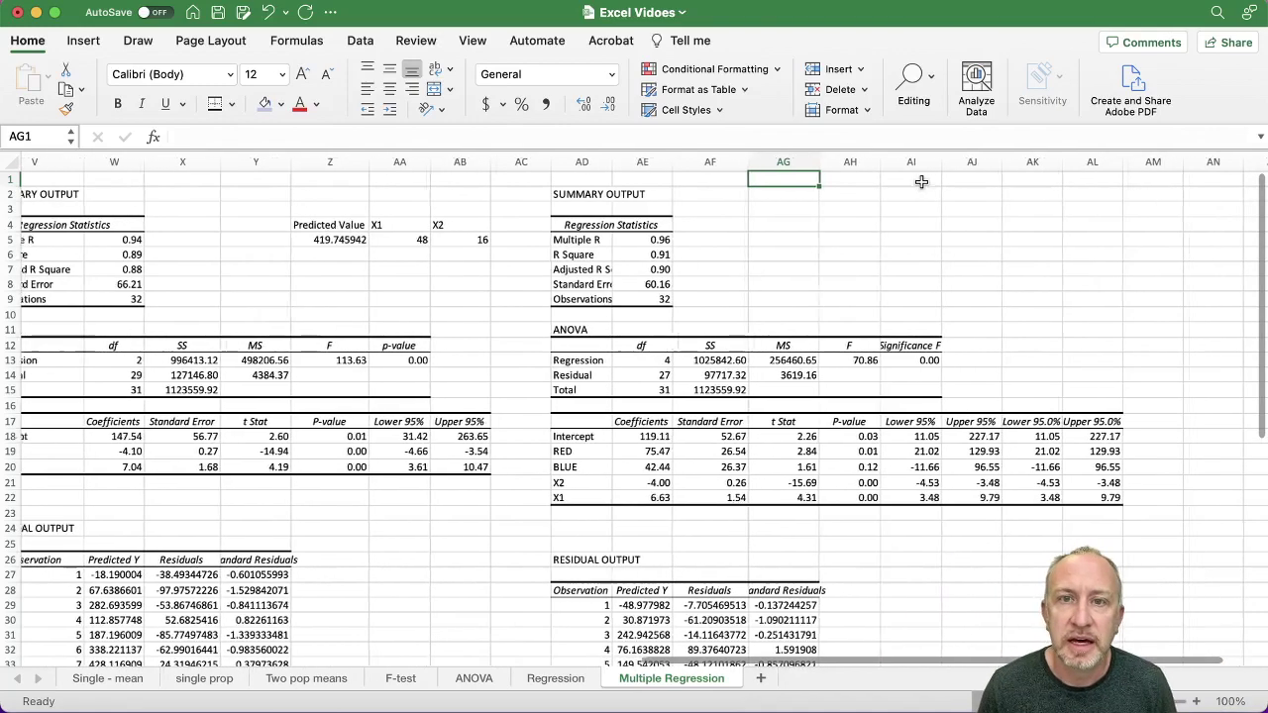
{"action": "left_click", "coordinate": [667, 256]}
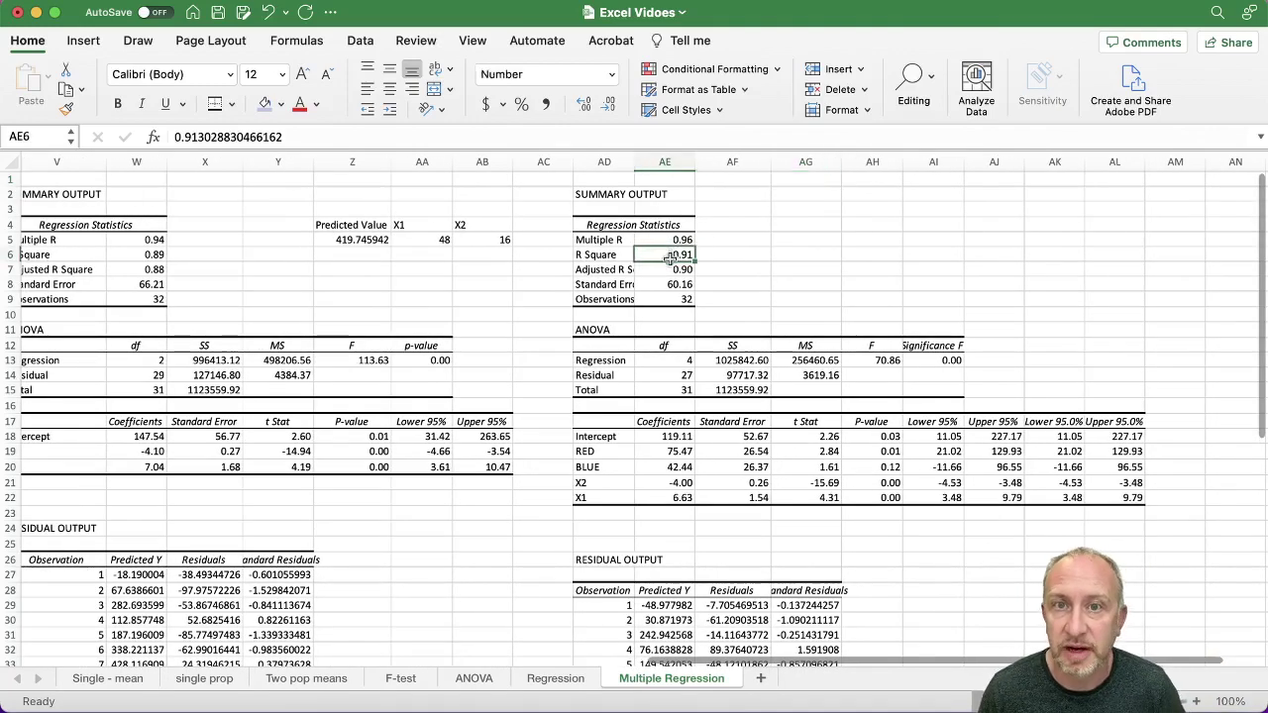
{"action": "left_click", "coordinate": [929, 346]}
{"action": "type", "text": "p-value"}
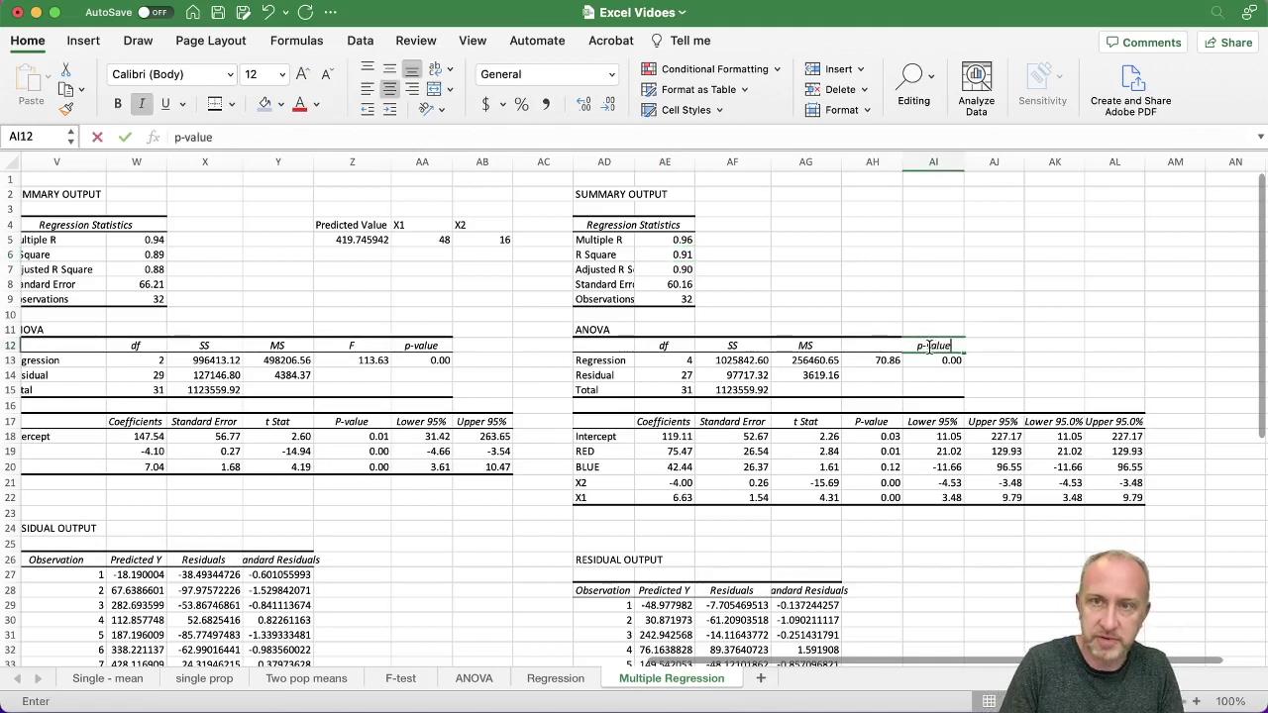
{"action": "key", "text": "Return"}
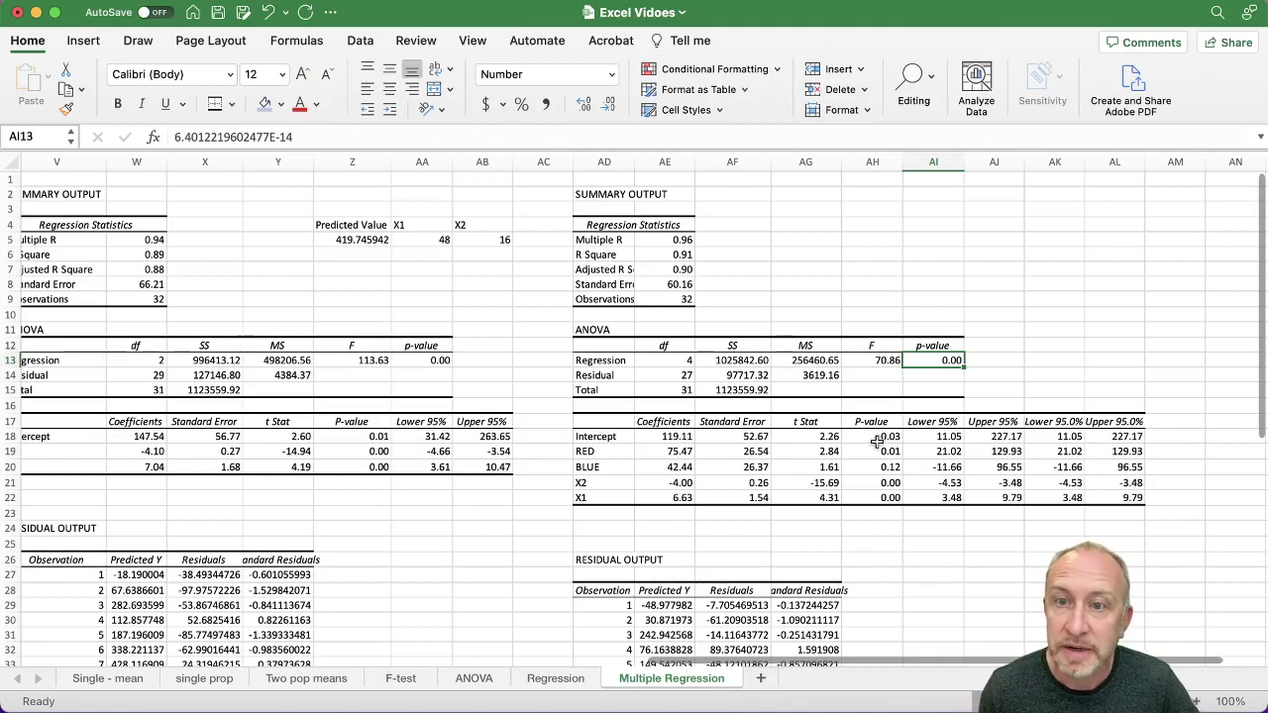
{"action": "left_click_drag", "start_coordinate": [679, 436], "coordinate": [679, 498]}
{"action": "left_click", "coordinate": [868, 213]}
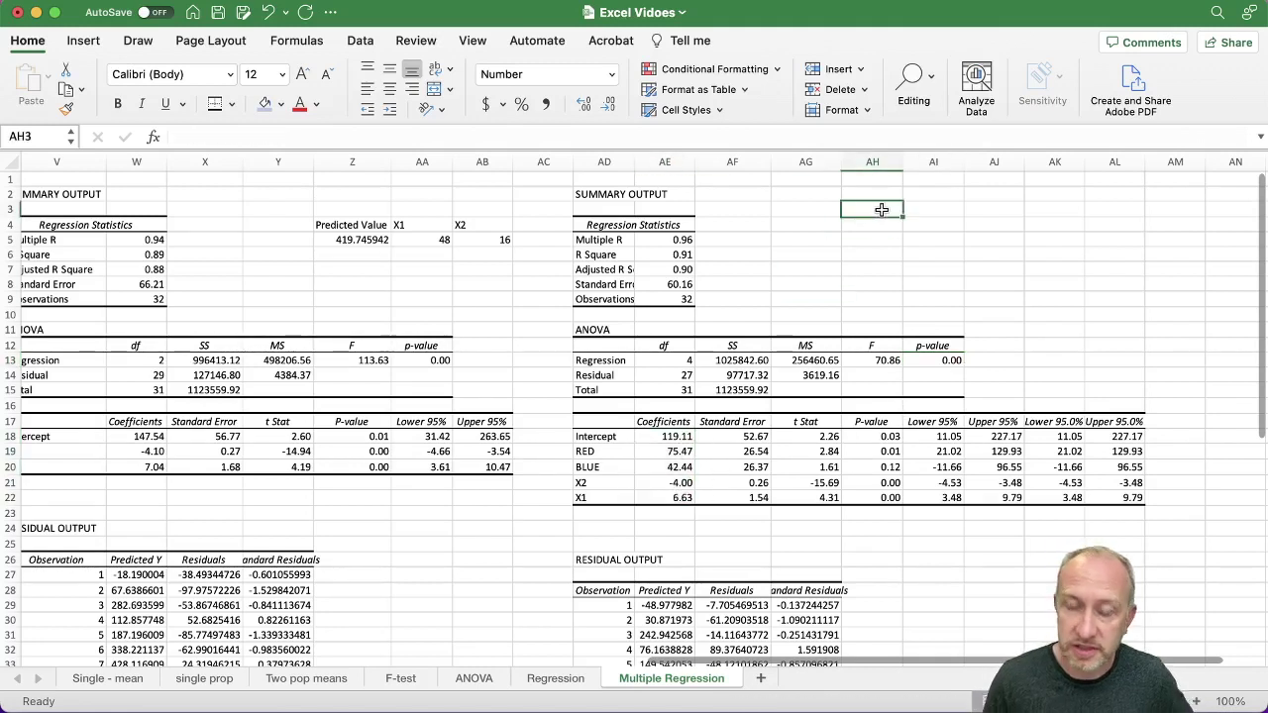
- Enter the headings Prediction, X1 and X2 in cells AH3:AJ3 beside the dummy-variable regression output
{"action": "type", "text": "Predict"}
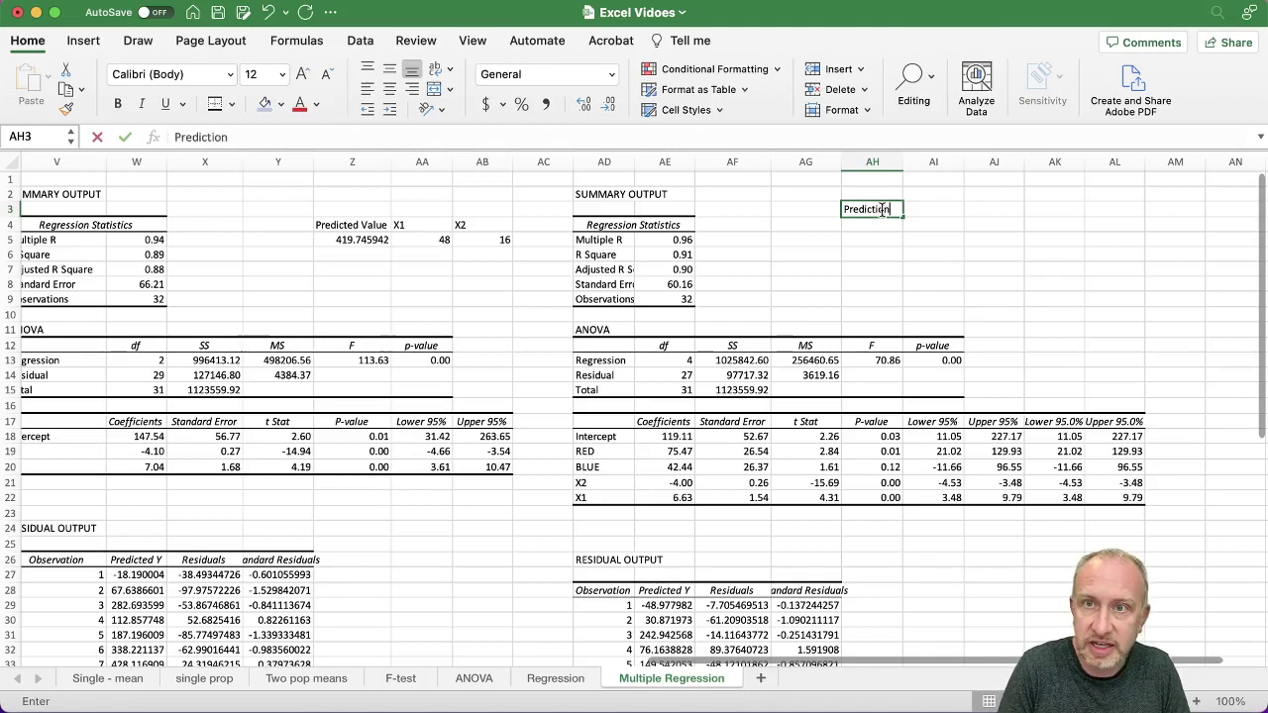
{"action": "type", "text": "ion"}
{"action": "key", "text": "Return"}
{"action": "left_click", "coordinate": [882, 210]}
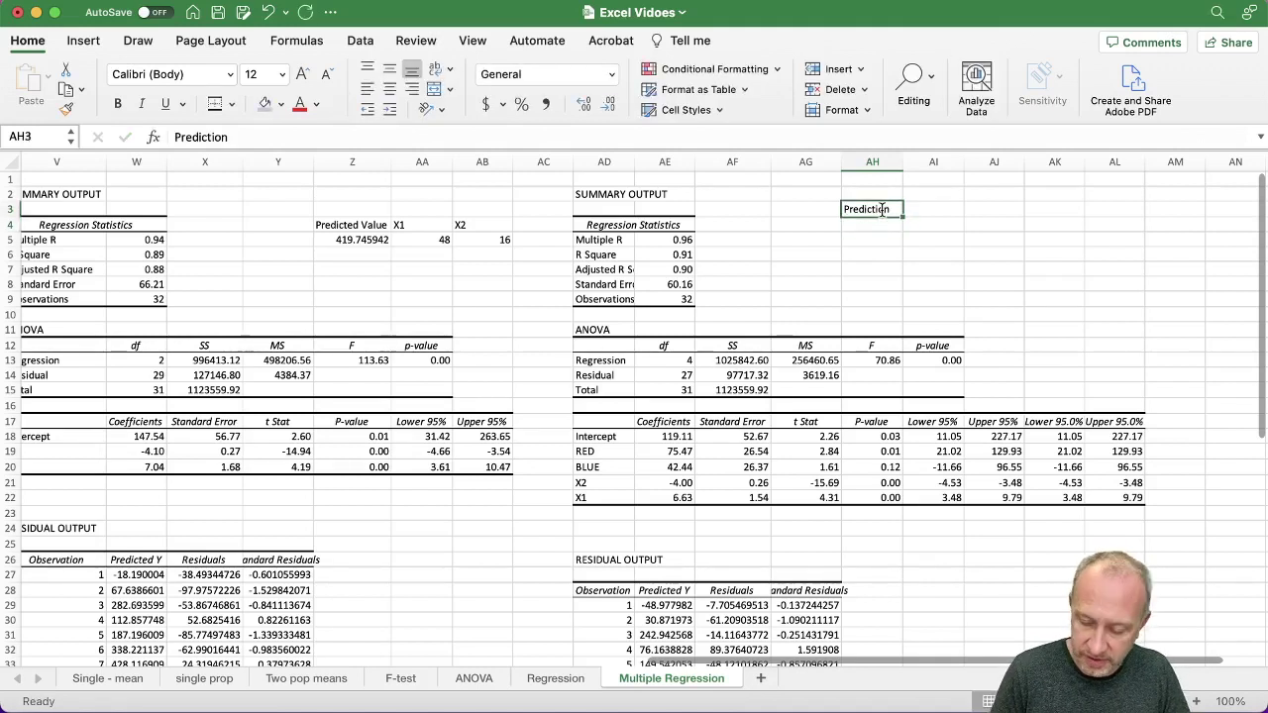
{"action": "key", "text": "Tab"}
{"action": "type", "text": "X1"}
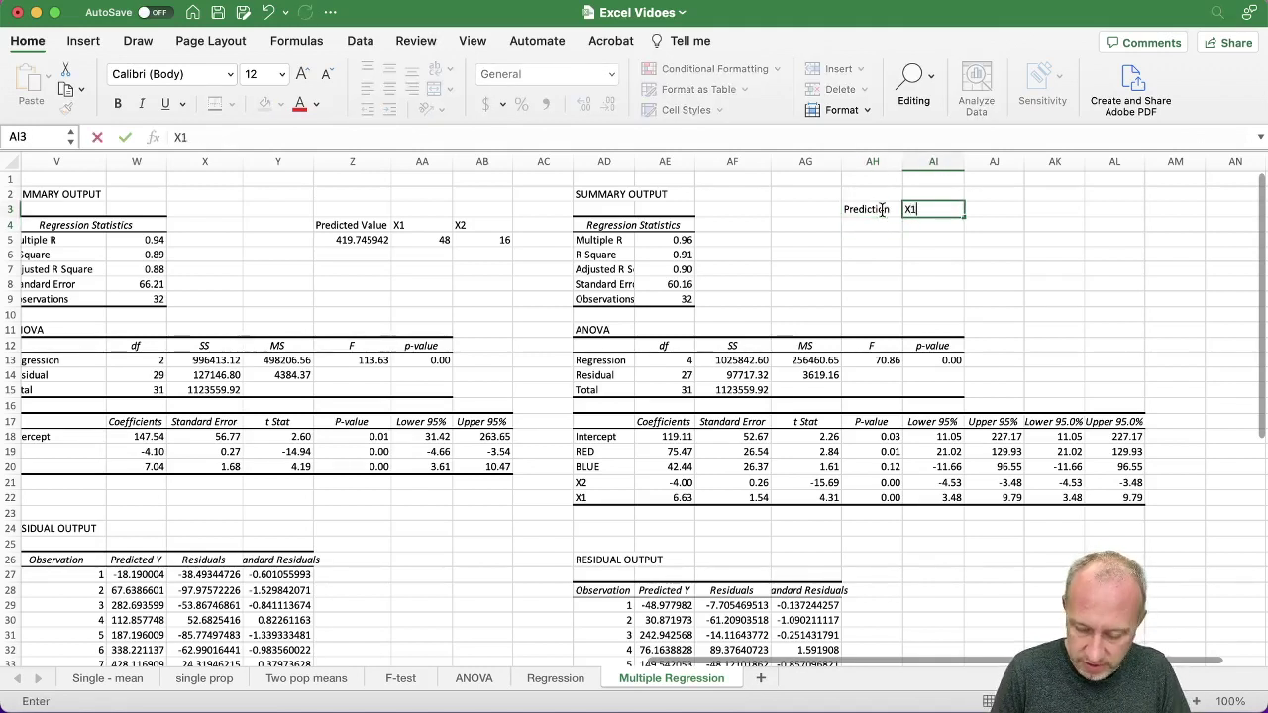
{"action": "key", "text": "Tab"}
{"action": "type", "text": "X2"}
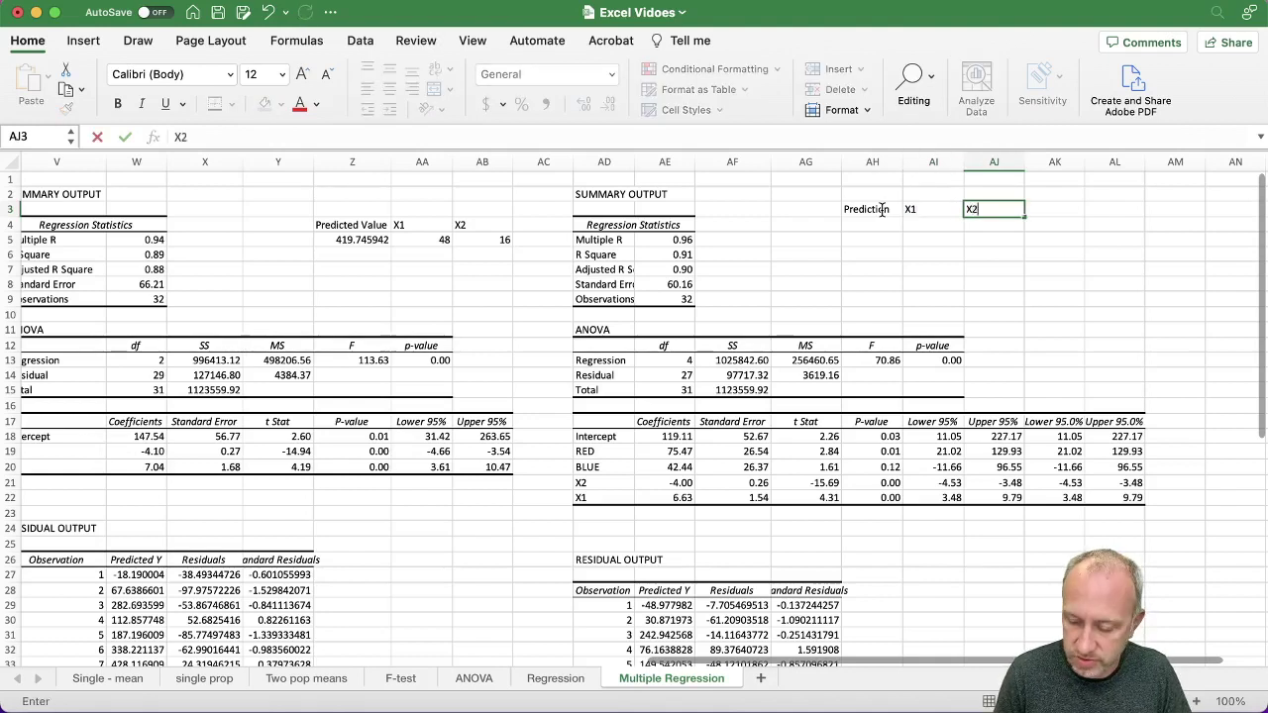
- Add the dummy-variable headings RED in AK3 and BLUE in AL3
{"action": "key", "text": "Tab"}
{"action": "type", "text": "RED"}
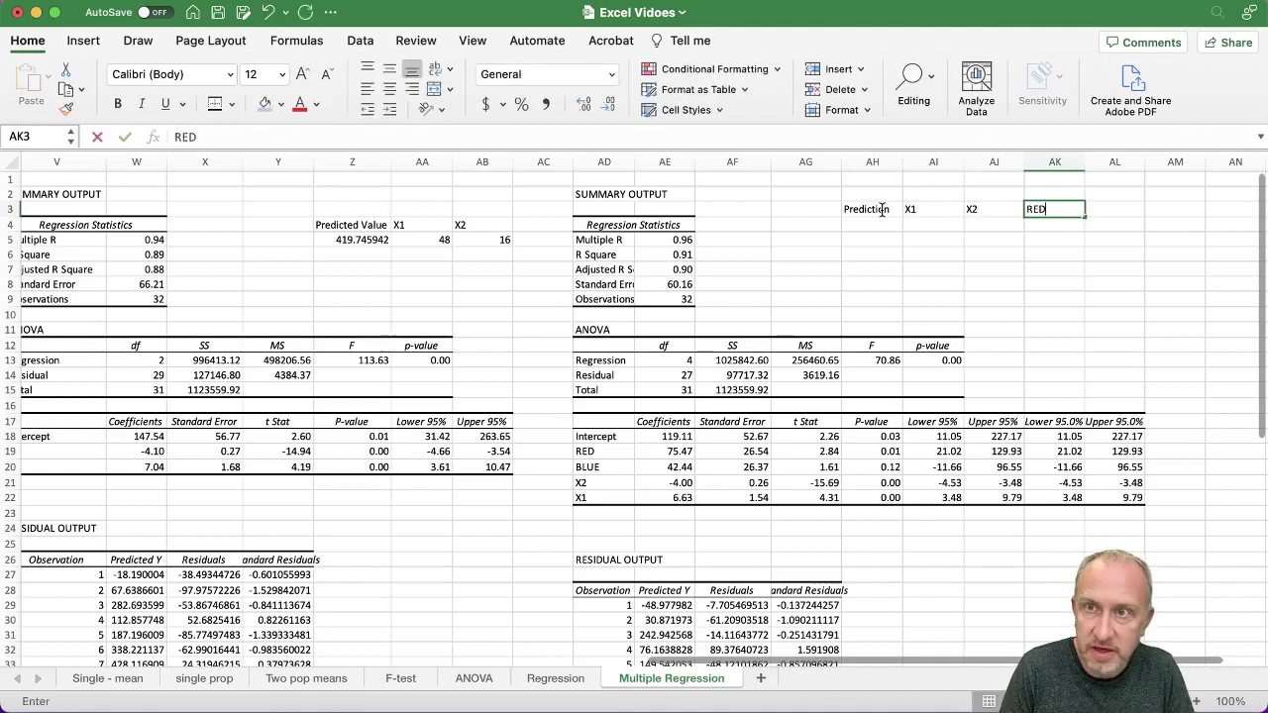
{"action": "key", "text": "Return"}
{"action": "type", "text": "B"}
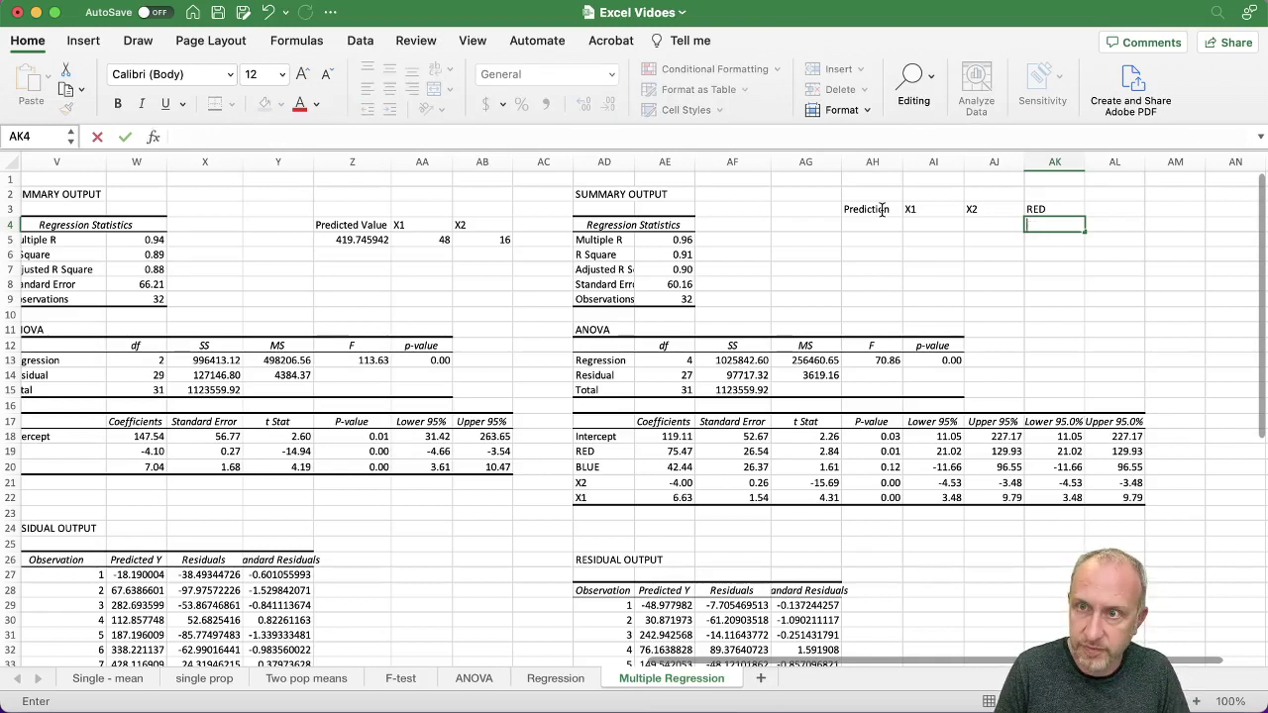
{"action": "key", "text": "Up"}
{"action": "key", "text": "Right"}
{"action": "type", "text": "B"}
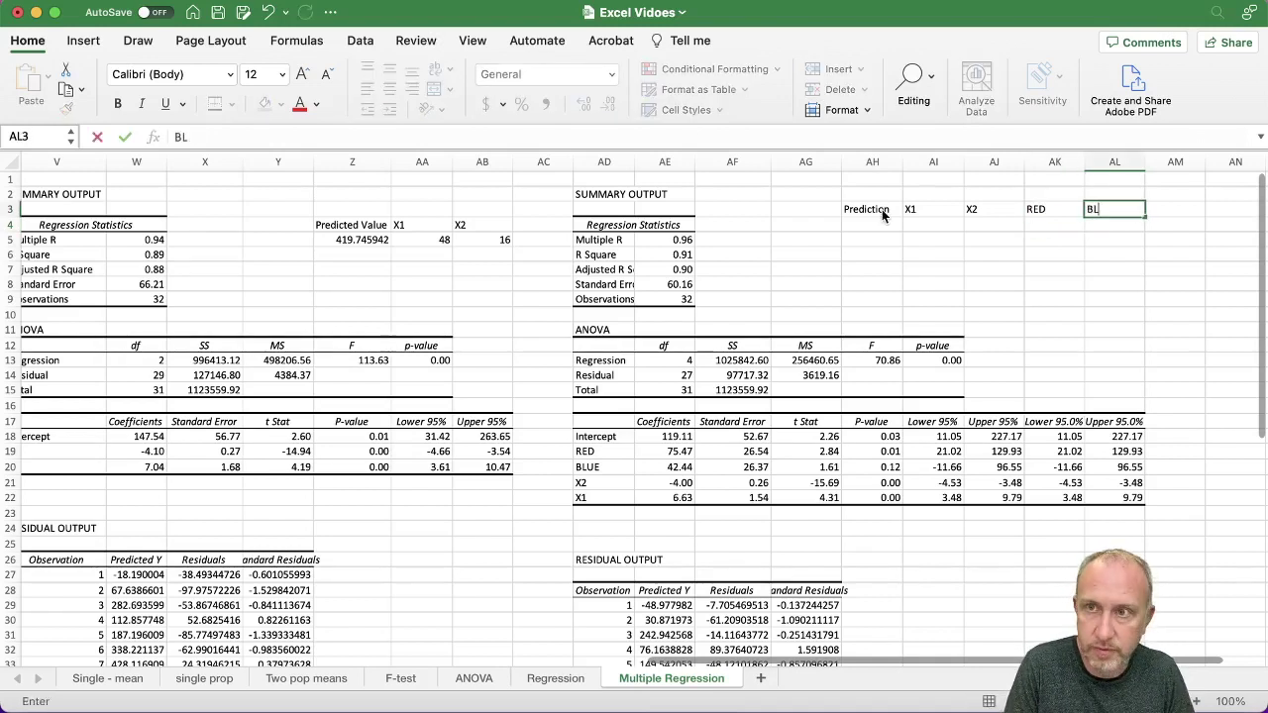
{"action": "type", "text": "LUE"}
{"action": "key", "text": "Return"}
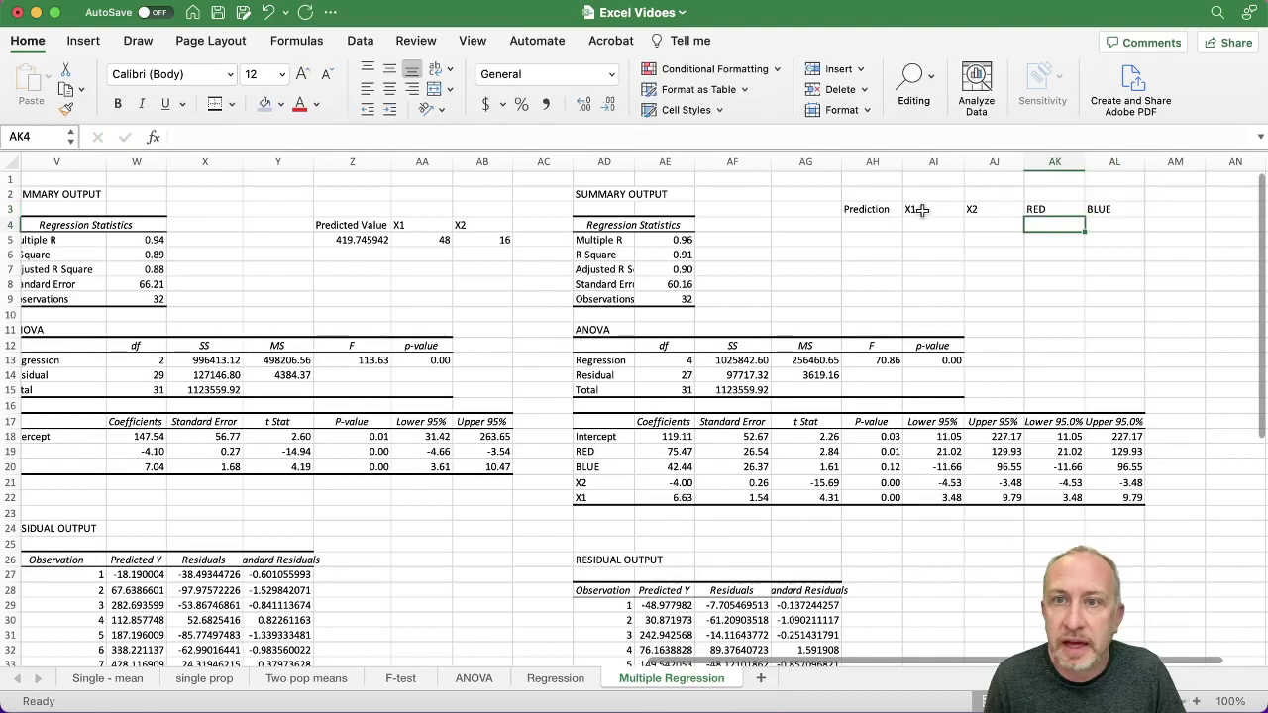
- Begin the prediction formula in AH4 with the intercept plus the X1 term, =AE18+AE22*AI4
{"action": "left_click", "coordinate": [874, 226]}
{"action": "type", "text": "="}
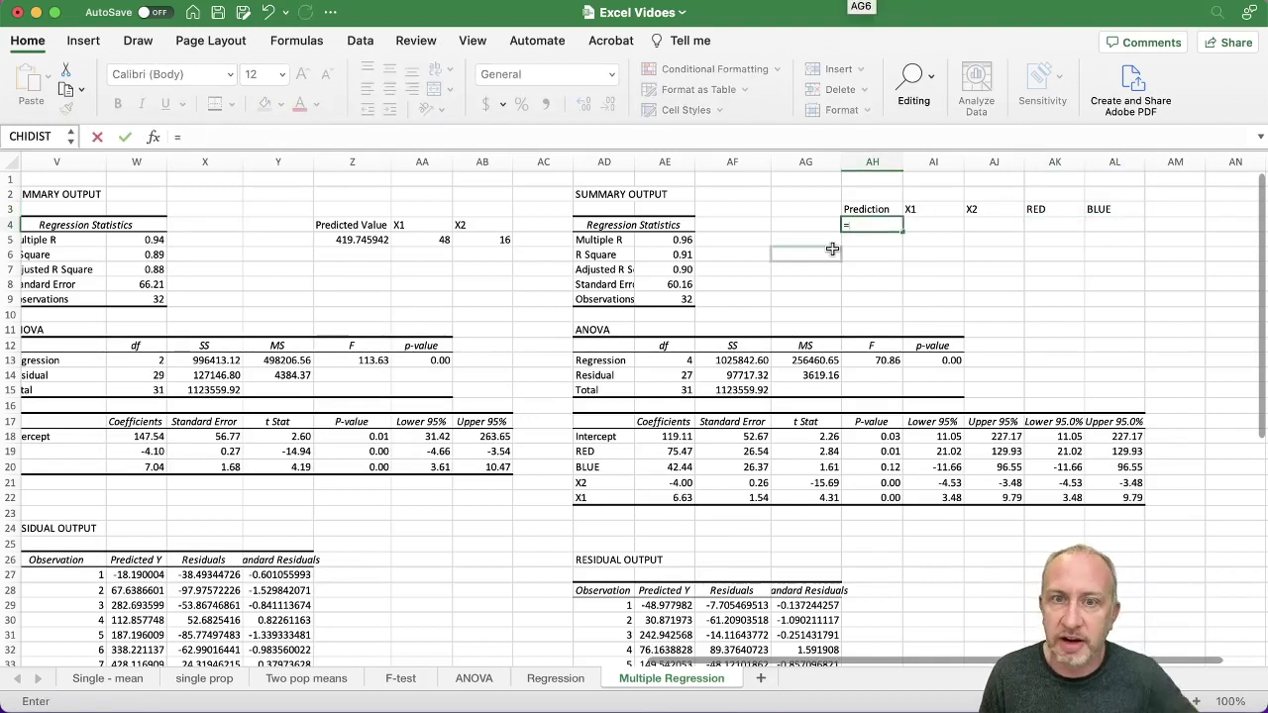
{"action": "left_click", "coordinate": [683, 437]}
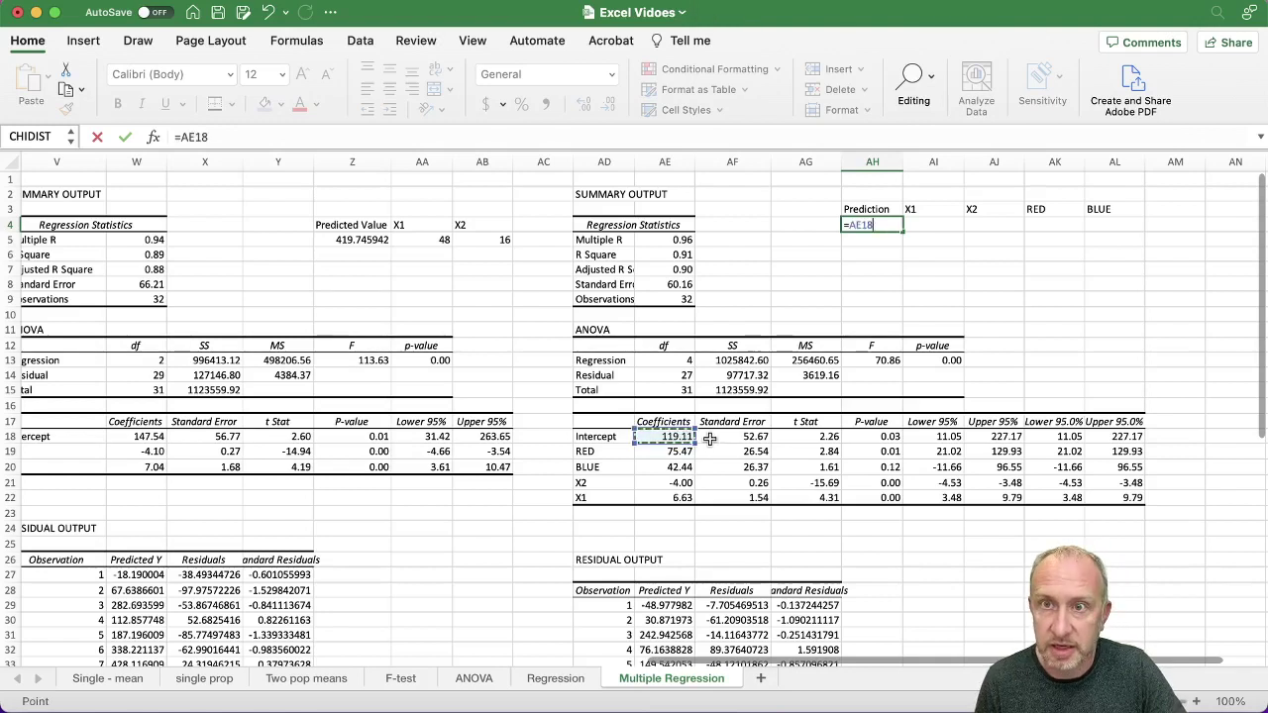
{"action": "type", "text": "+"}
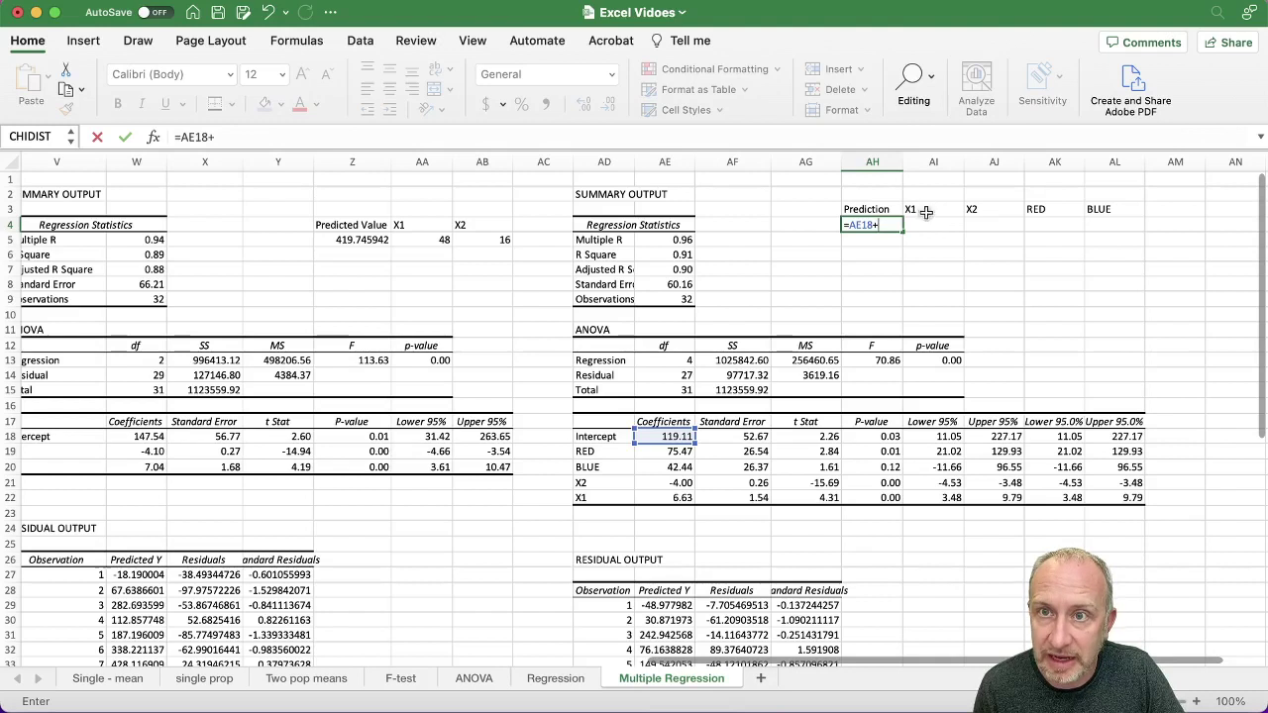
{"action": "left_click", "coordinate": [678, 497]}
{"action": "type", "text": "*"}
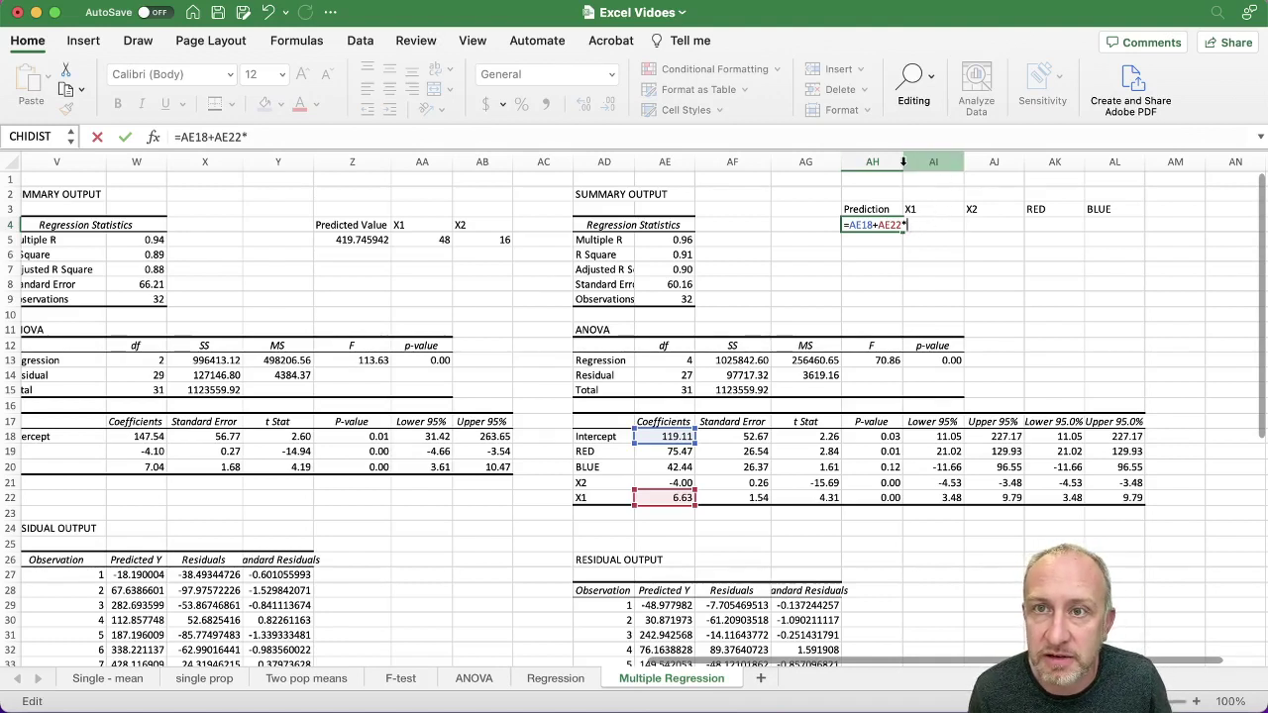
{"action": "left_click", "coordinate": [932, 163]}
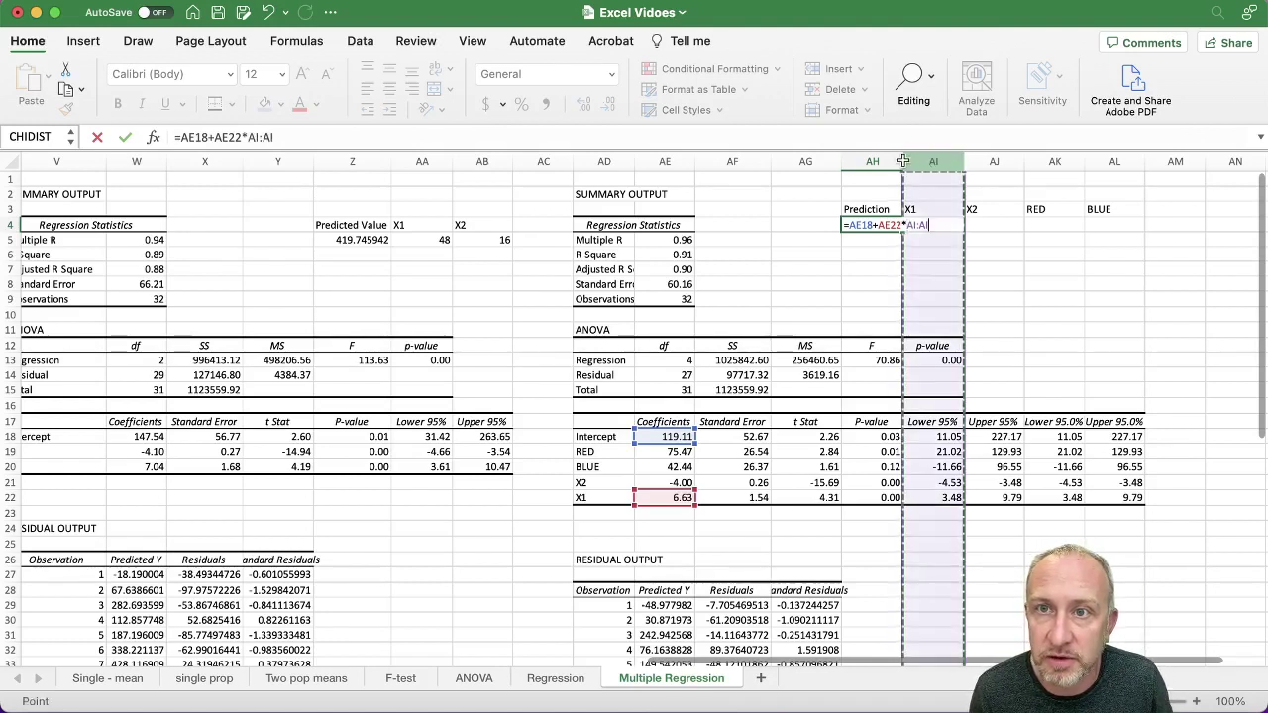
{"action": "left_click", "coordinate": [947, 225]}
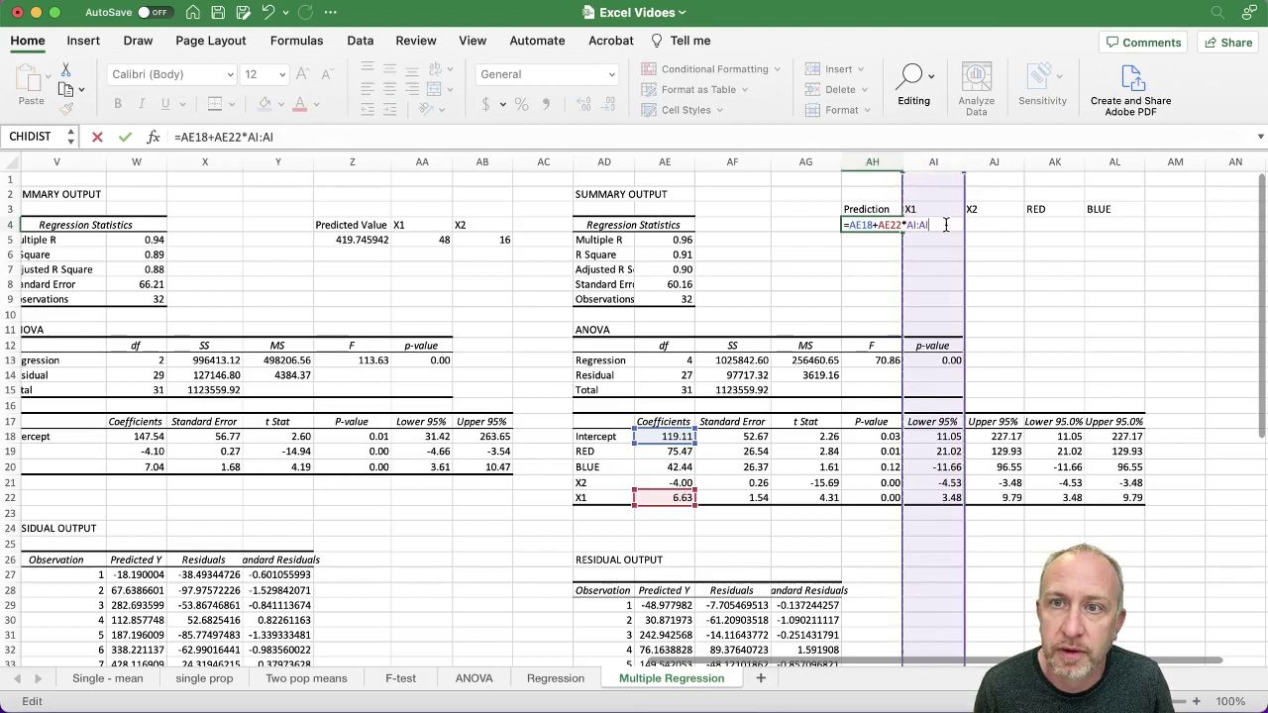
{"action": "left_click_drag", "start_coordinate": [275, 136], "coordinate": [255, 138]}
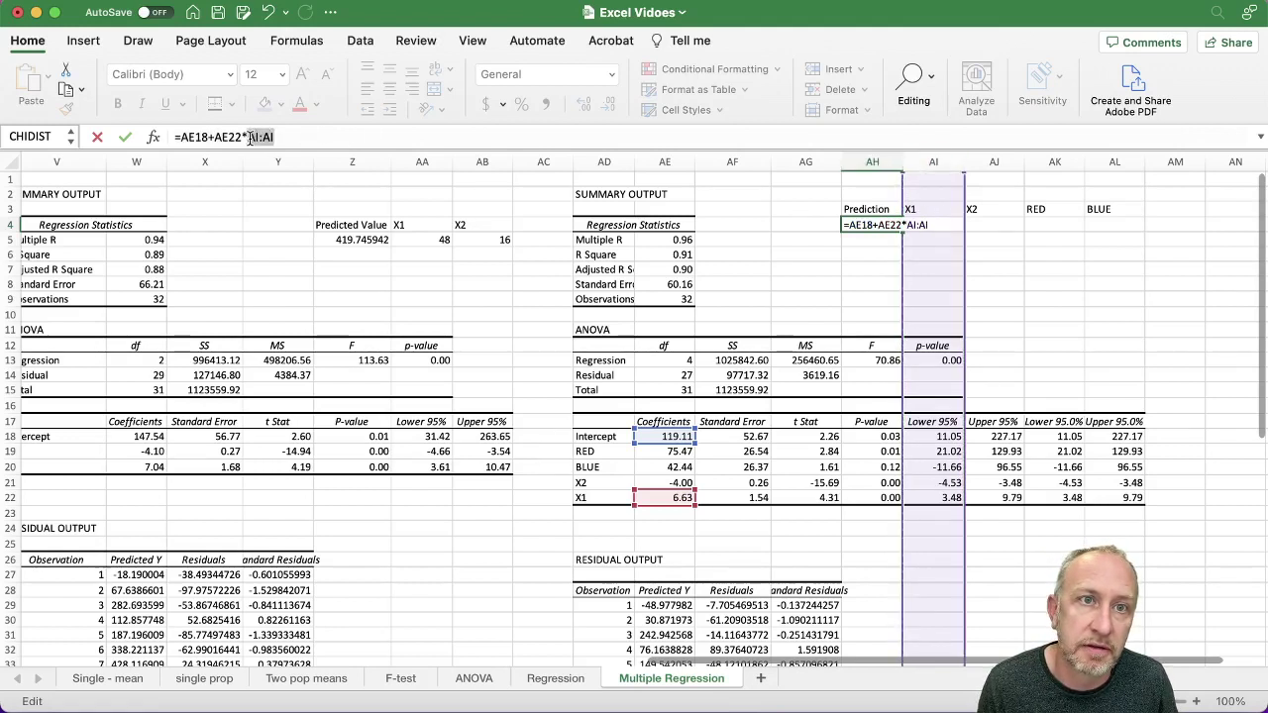
{"action": "key", "text": "BackSpace"}
{"action": "type", "text": "AI"}
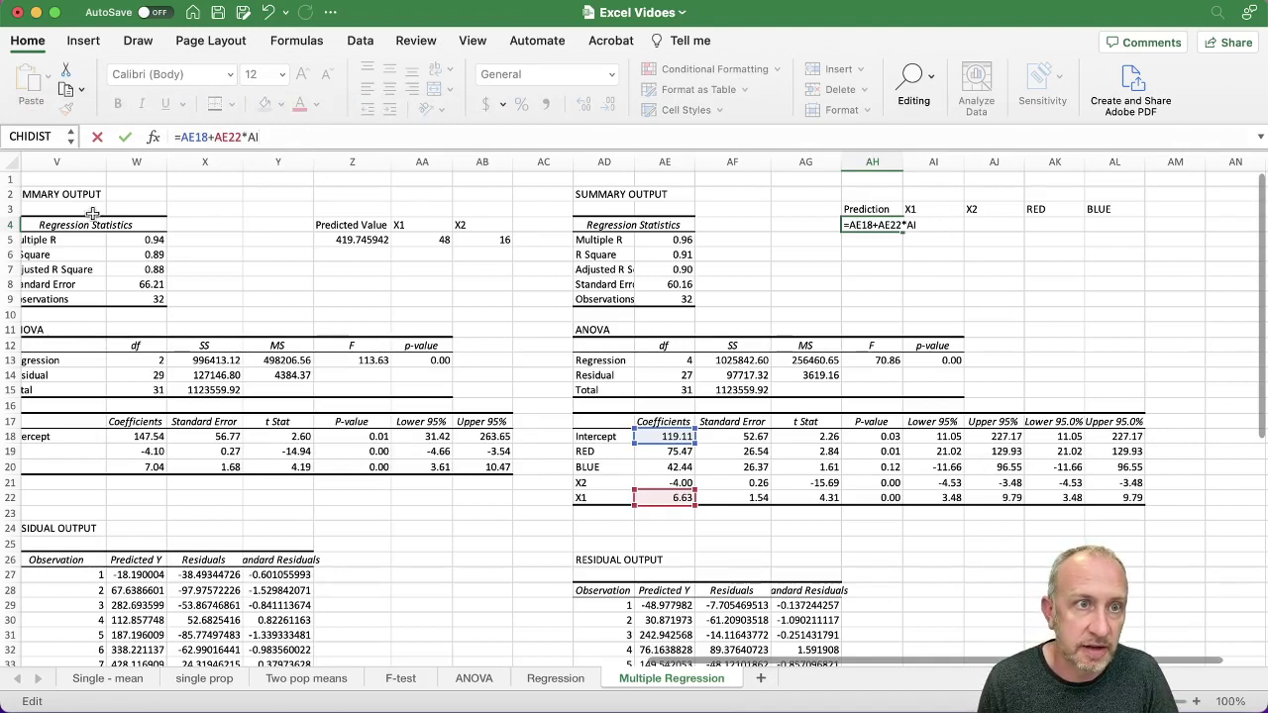
{"action": "type", "text": "4"}
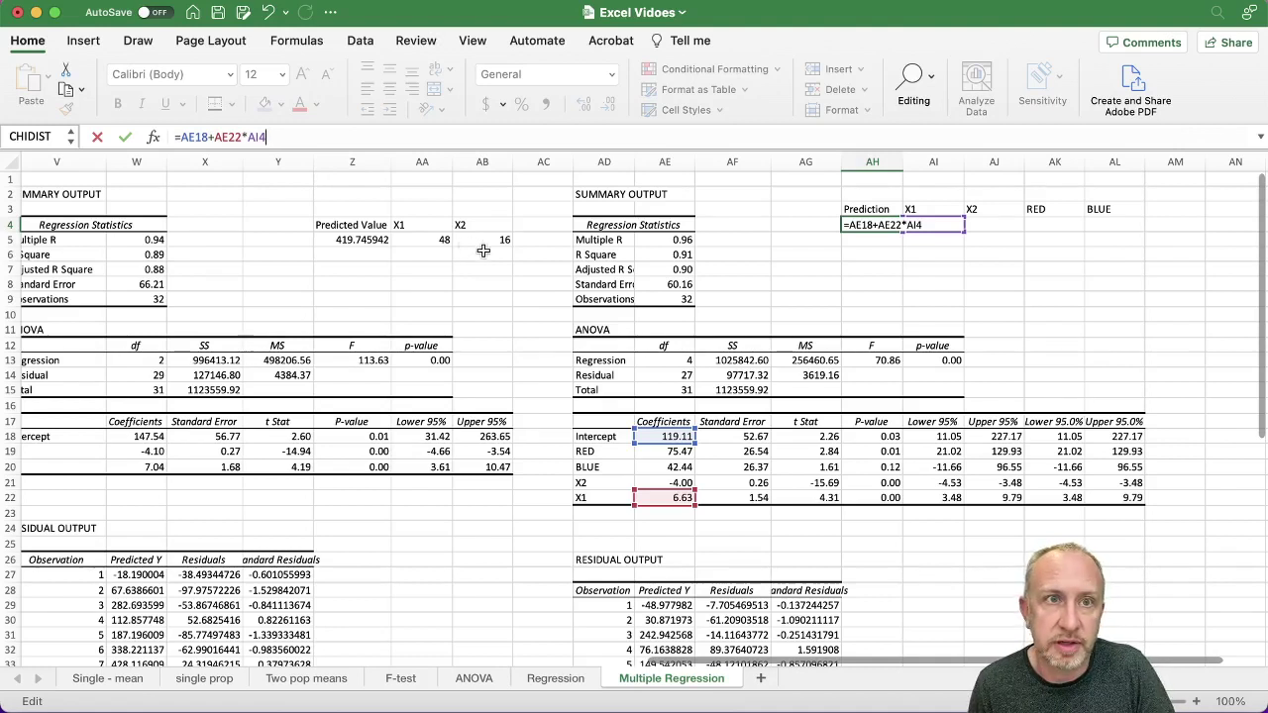
- Extend the AH4 prediction formula with the X2 term, +AE21*AJ4
{"action": "type", "text": "+"}
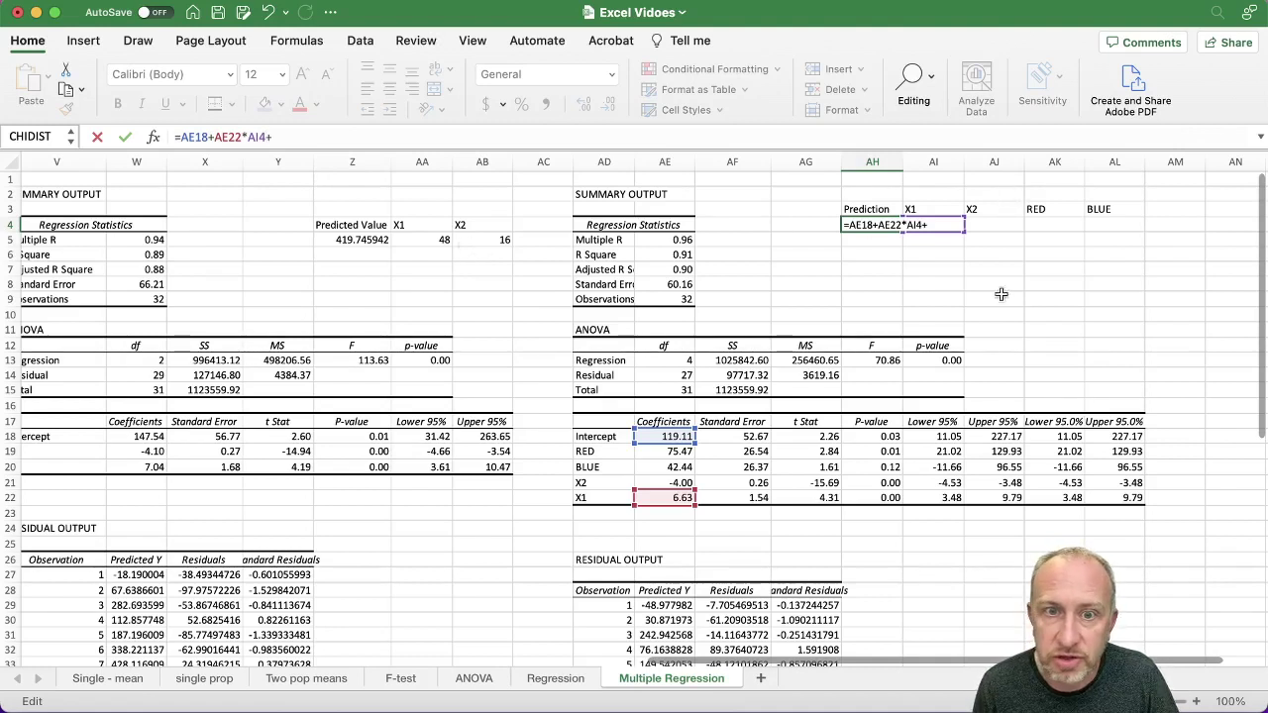
{"action": "left_click", "coordinate": [672, 483]}
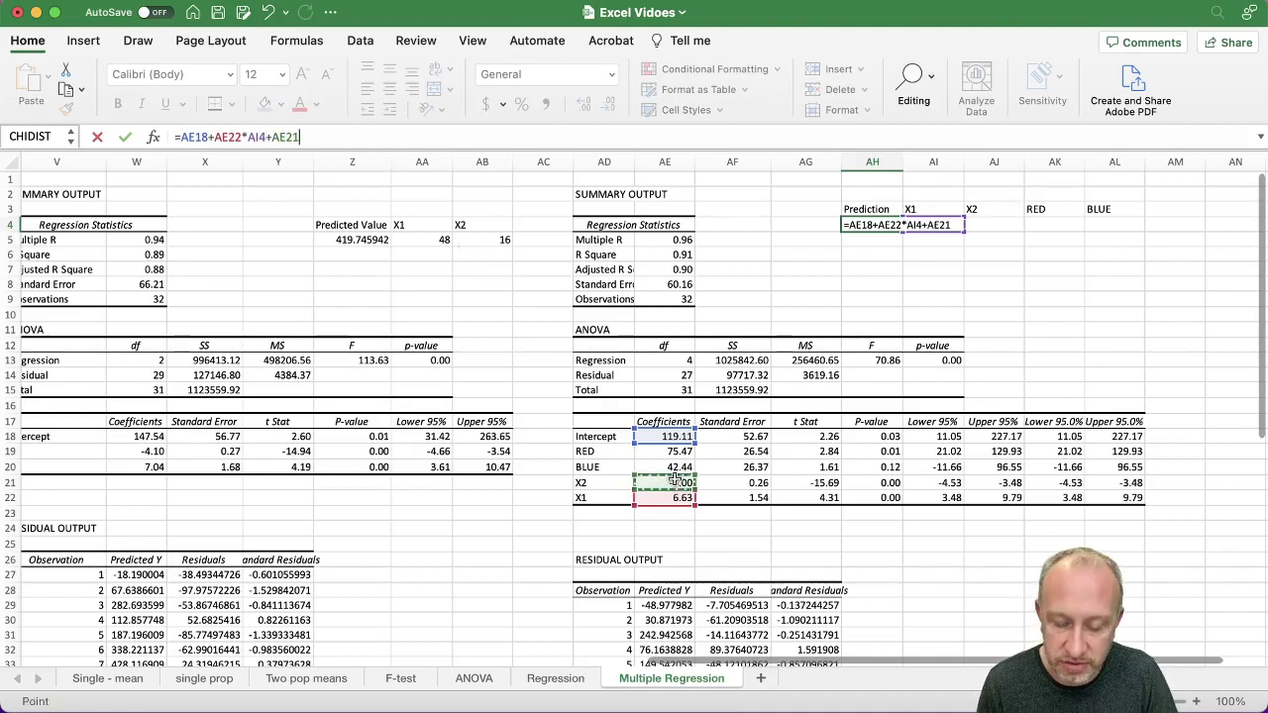
{"action": "type", "text": "*"}
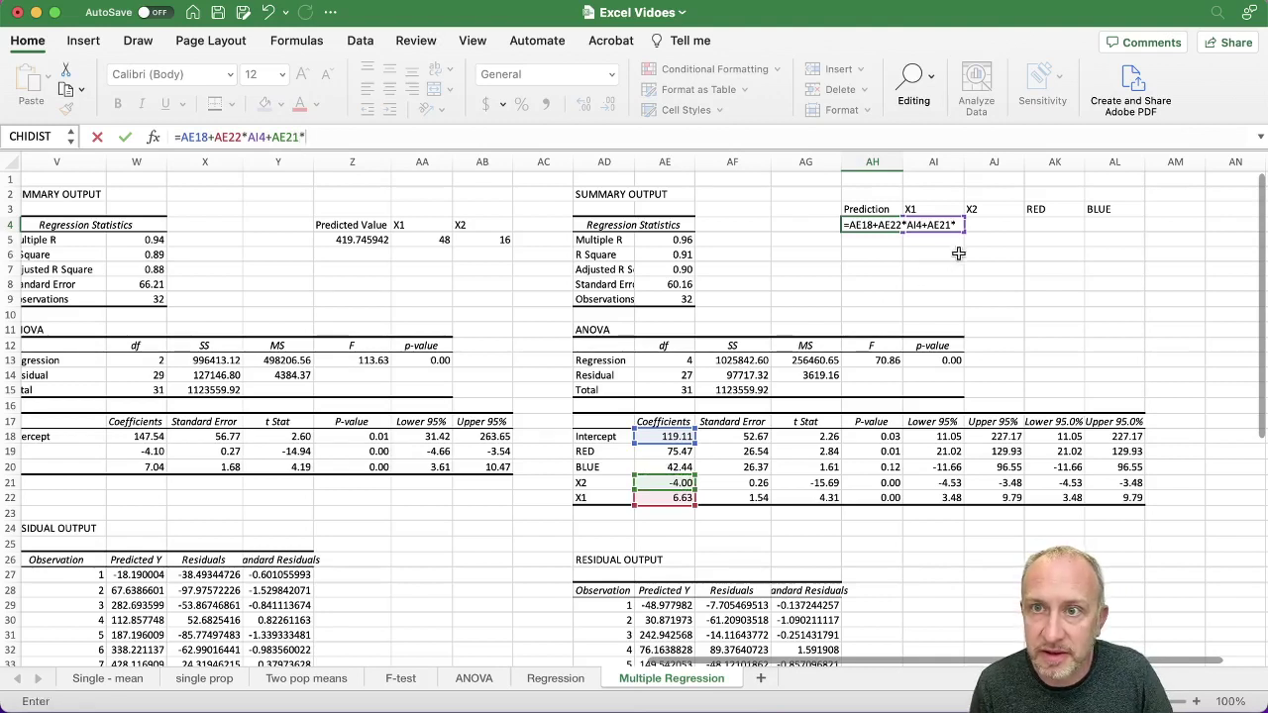
{"action": "left_click", "coordinate": [989, 225]}
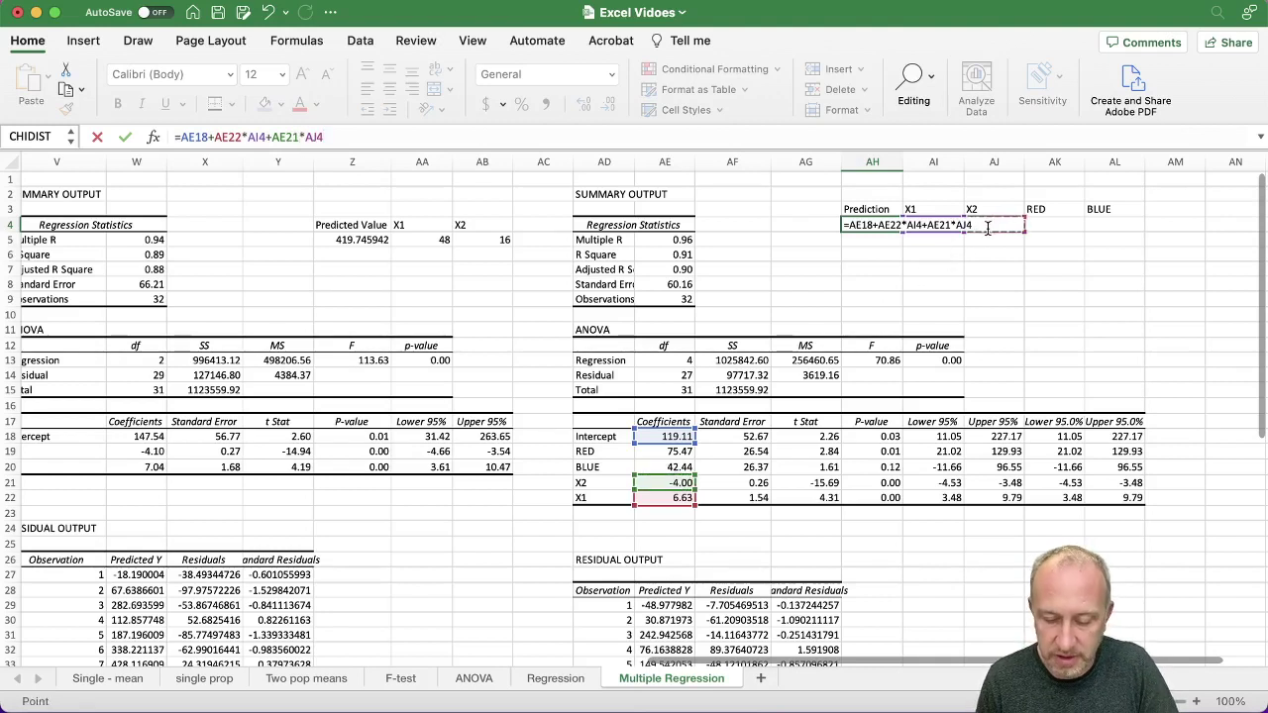
- Complete the AH4 prediction formula with the RED and BLUE terms, +AE19*AK4+AE20*AL4
{"action": "type", "text": "+"}
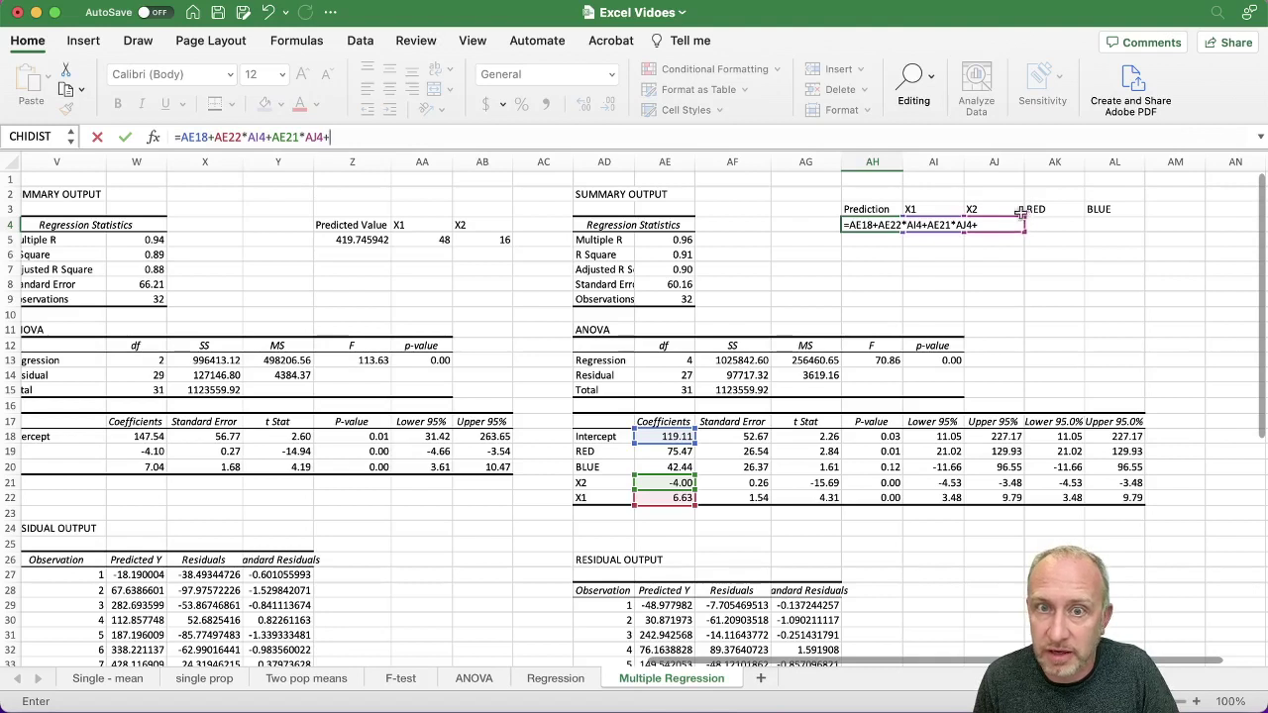
{"action": "left_click", "coordinate": [680, 451]}
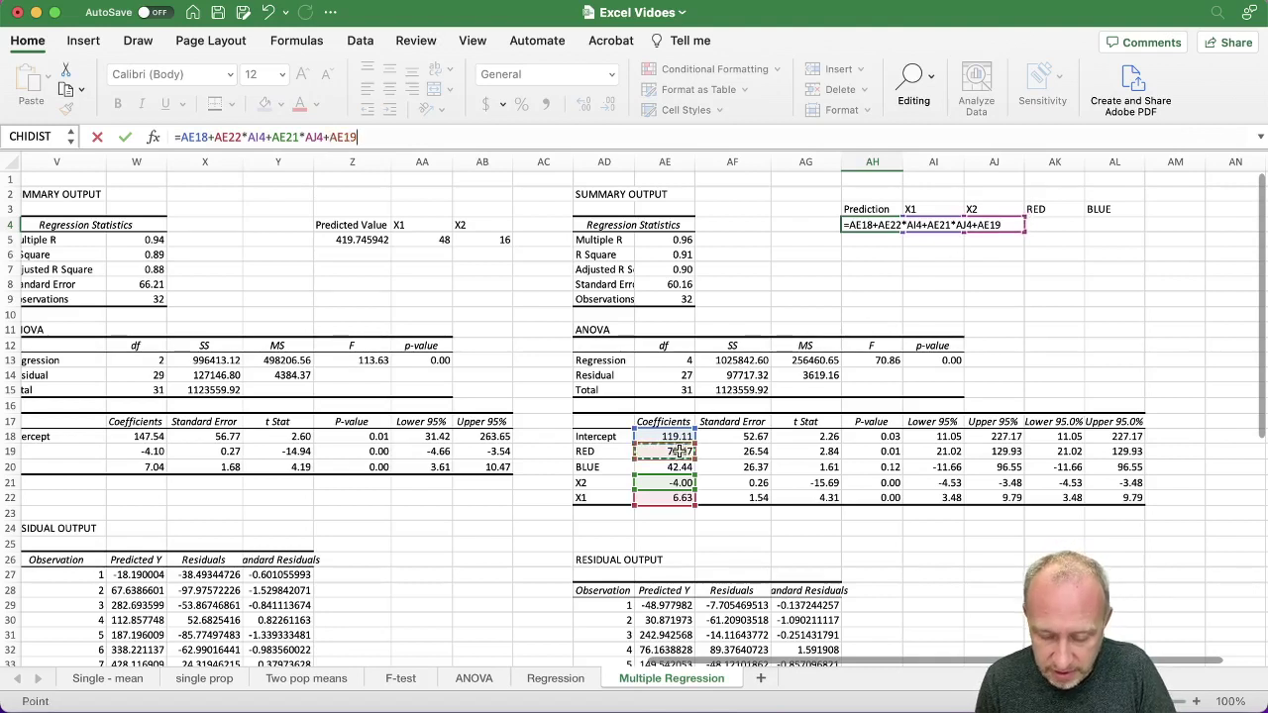
{"action": "type", "text": "*"}
{"action": "left_click", "coordinate": [1063, 226]}
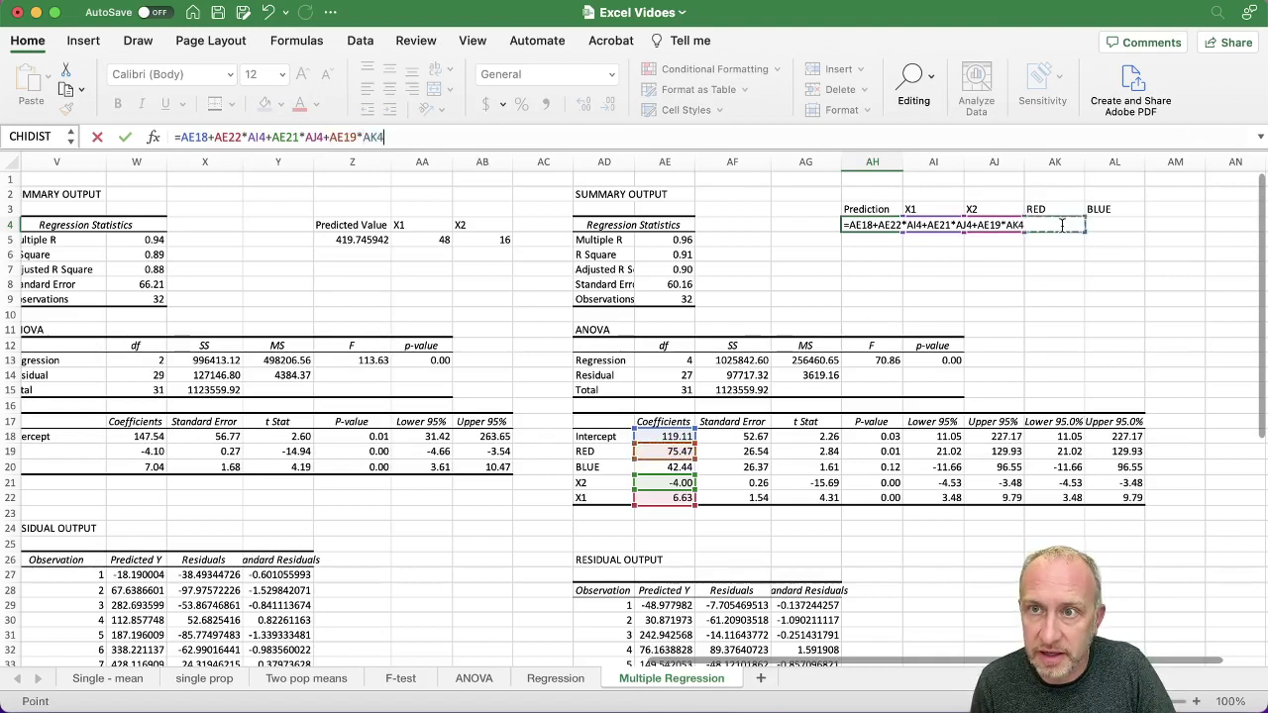
{"action": "type", "text": "+"}
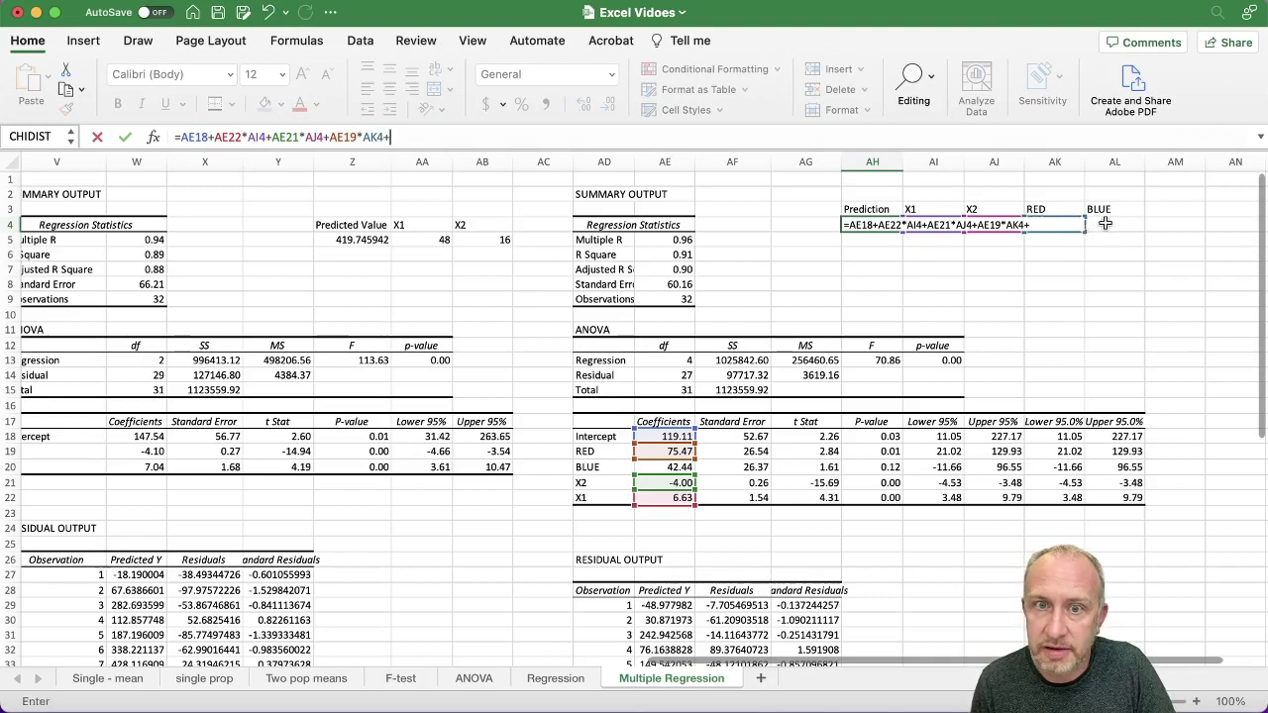
{"action": "left_click", "coordinate": [683, 466]}
{"action": "type", "text": "*"}
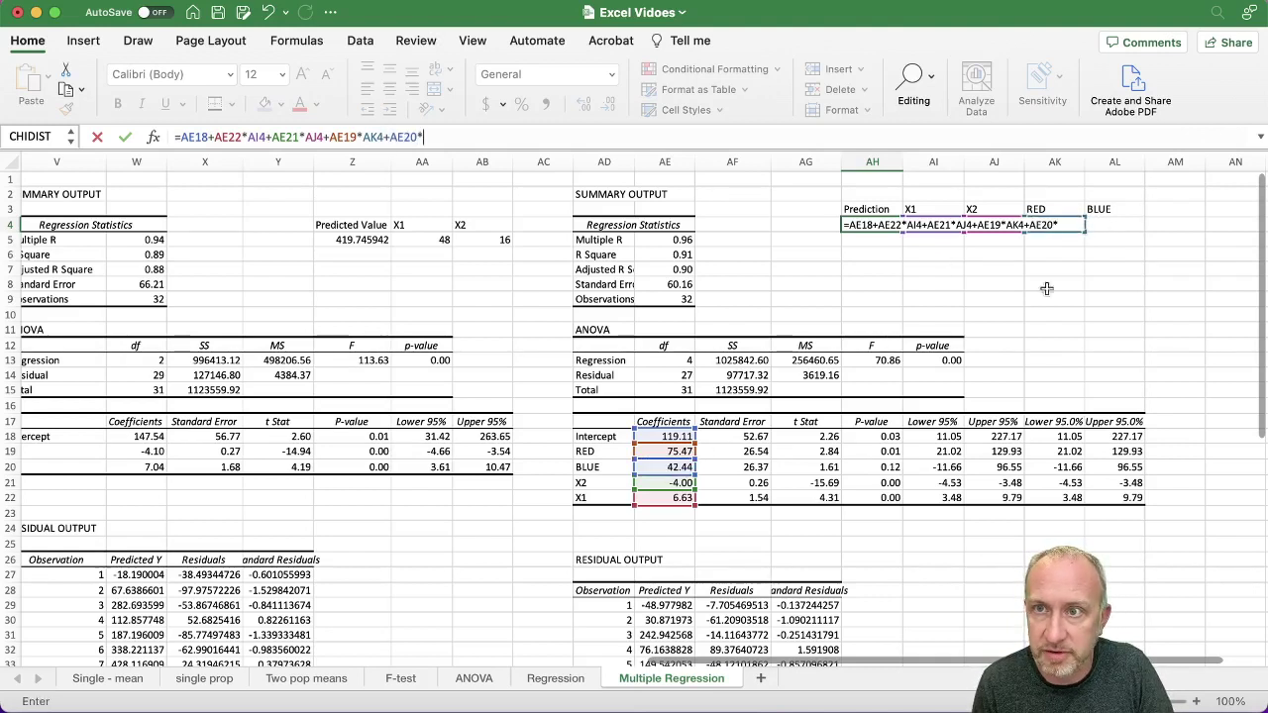
{"action": "left_click", "coordinate": [1117, 227]}
{"action": "key", "text": "Return"}
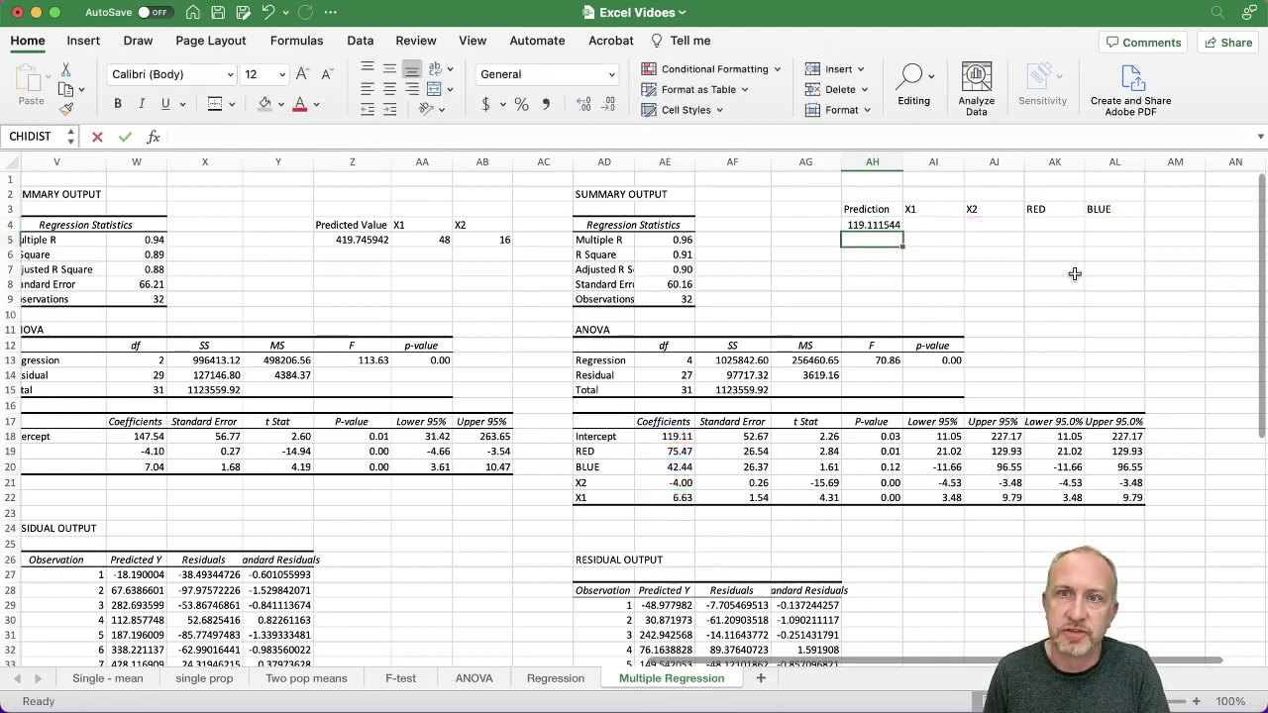
- Enter the predictor values 13 for X1 in AI4 and 58 for X2 in AJ4
{"action": "left_click", "coordinate": [919, 224]}
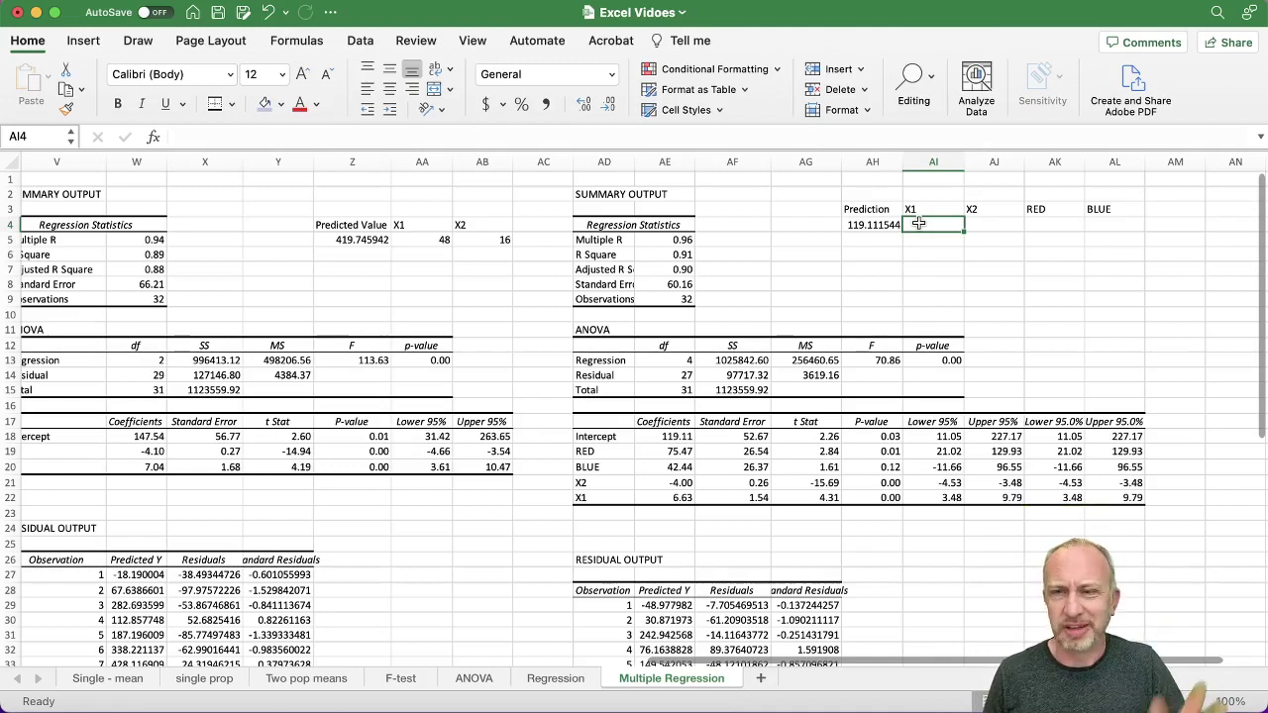
{"action": "type", "text": "13"}
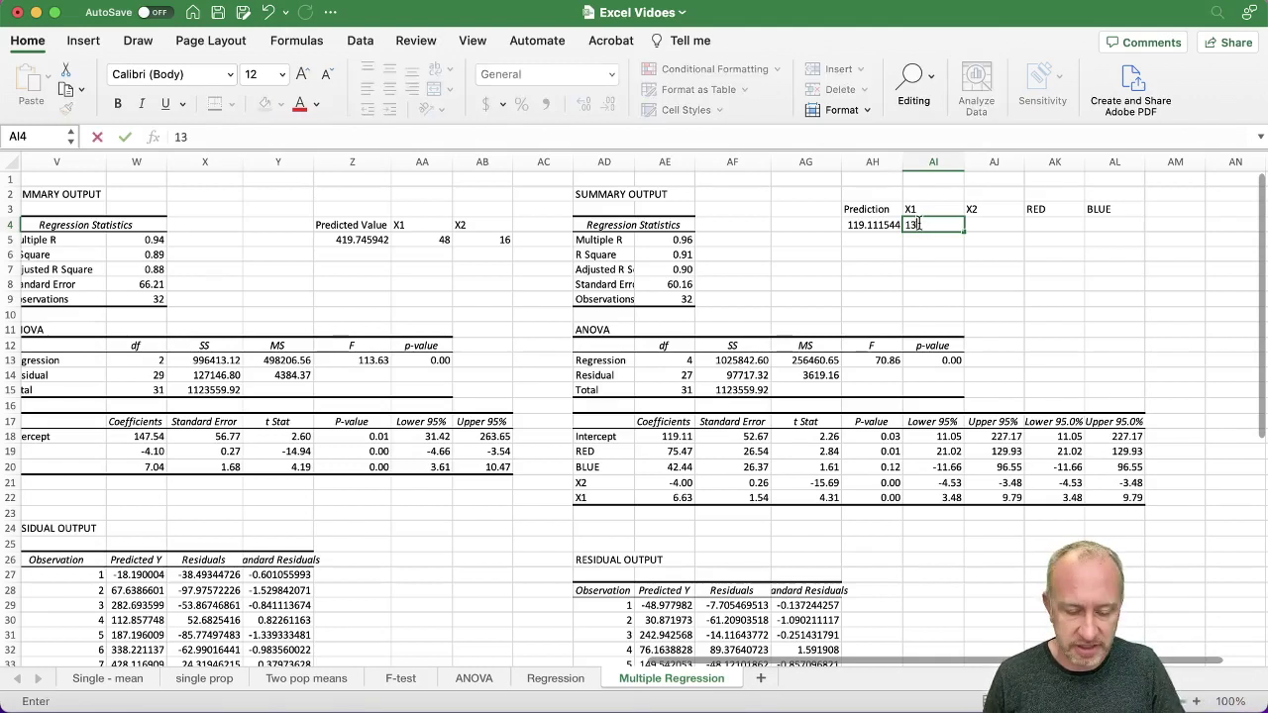
{"action": "key", "text": "Tab"}
{"action": "type", "text": "58"}
{"action": "key", "text": "Tab"}
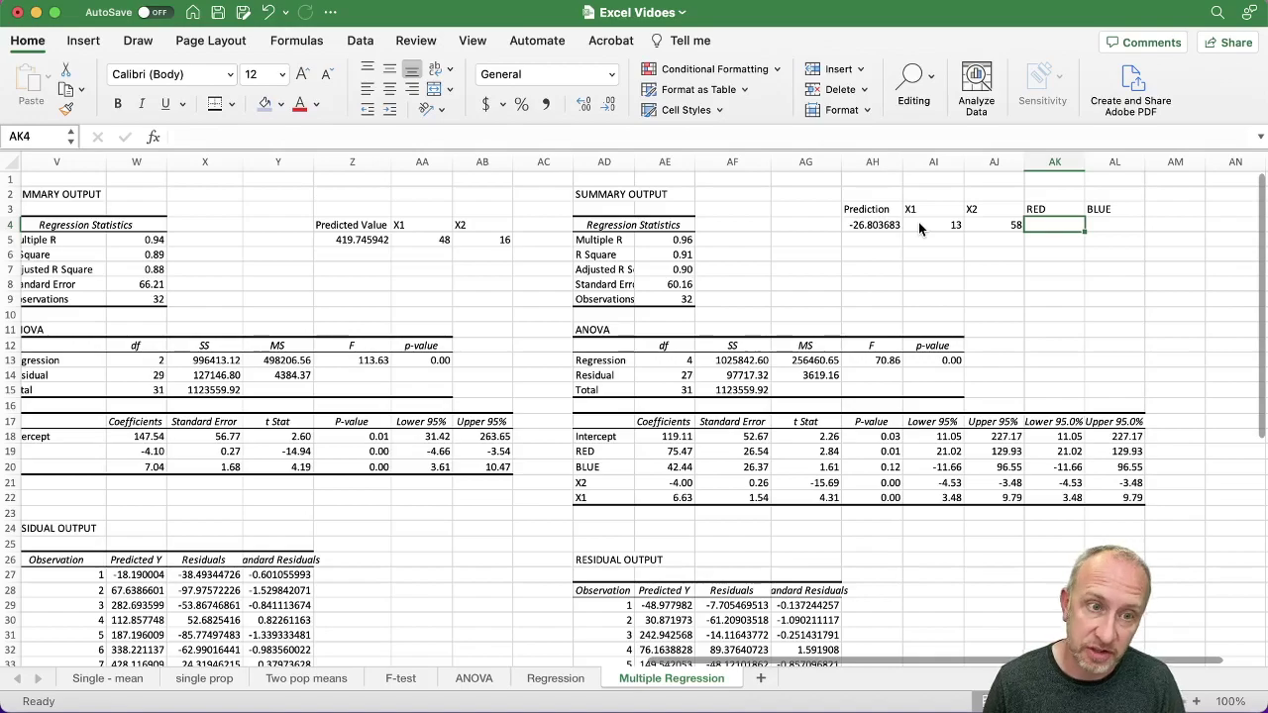
- Check the dummy coding in the source data, enter 0 for both RED and BLUE in AK4:AL4, and select the prediction in AH4
{"action": "scroll", "coordinate": [918, 222], "scroll_direction": "left", "scroll_amount": 15}
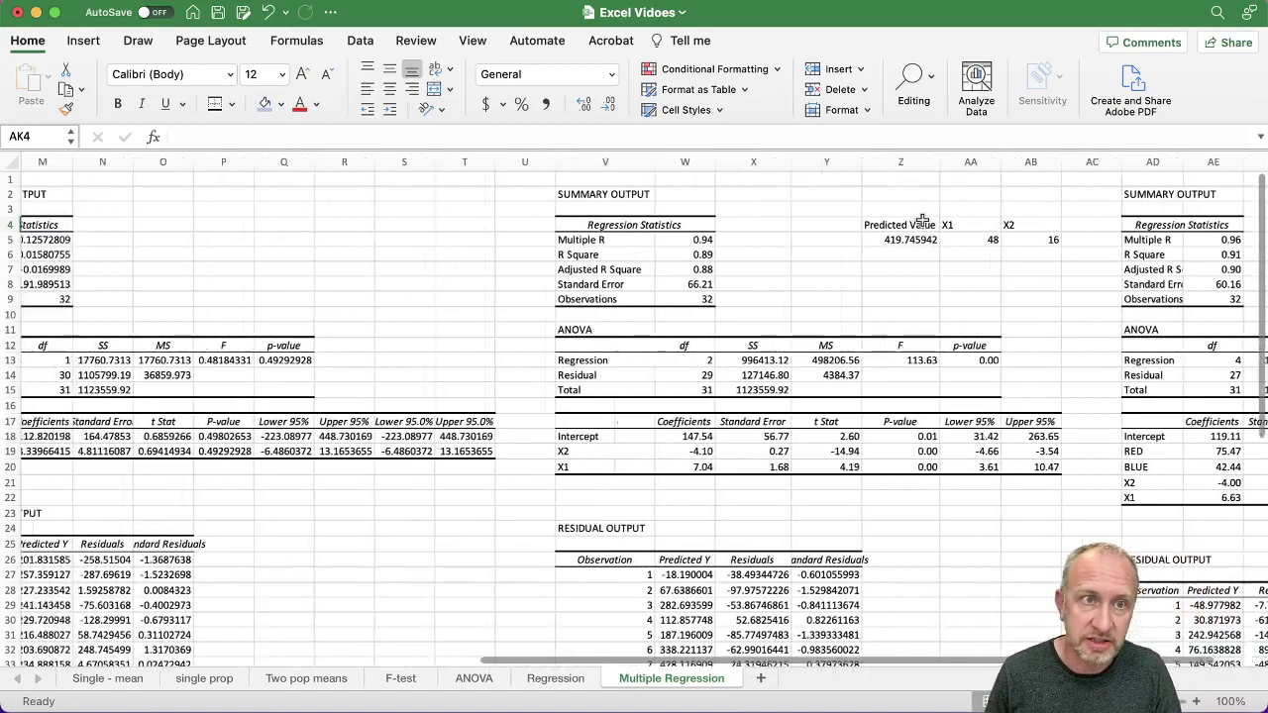
{"action": "scroll", "coordinate": [919, 222], "scroll_direction": "left", "scroll_amount": 5}
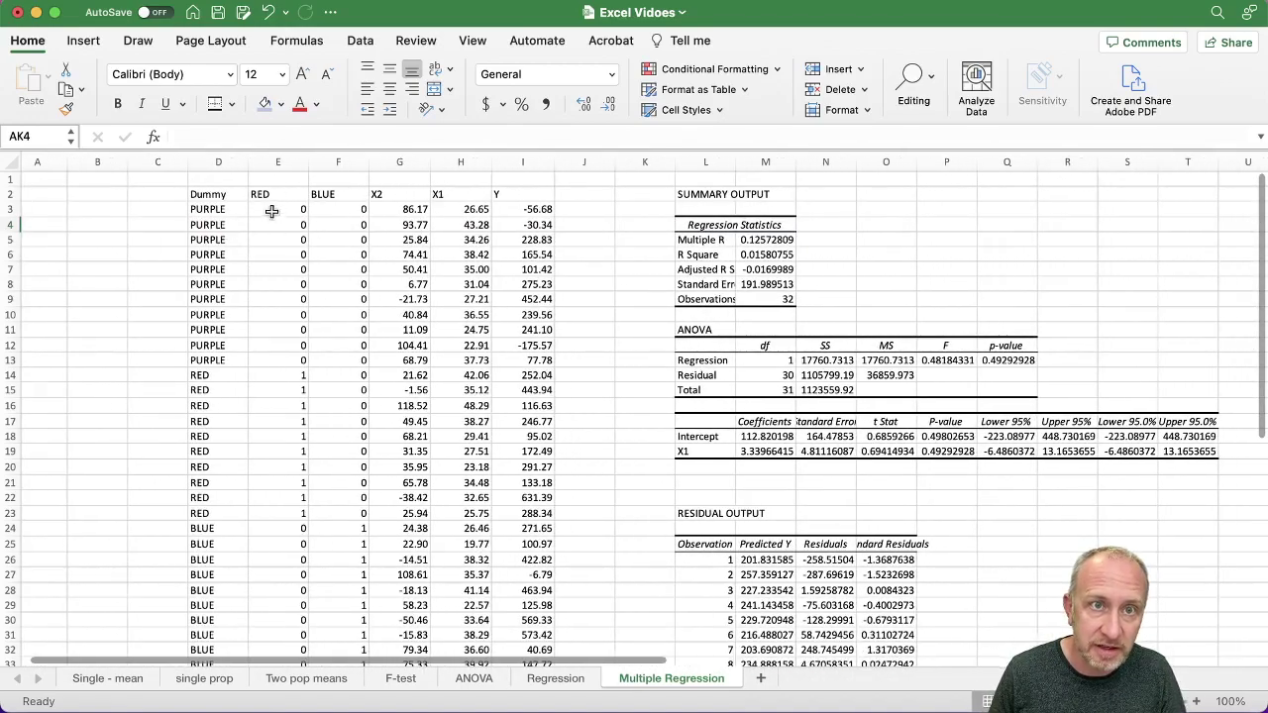
{"action": "scroll", "coordinate": [381, 323], "scroll_direction": "right", "scroll_amount": 20}
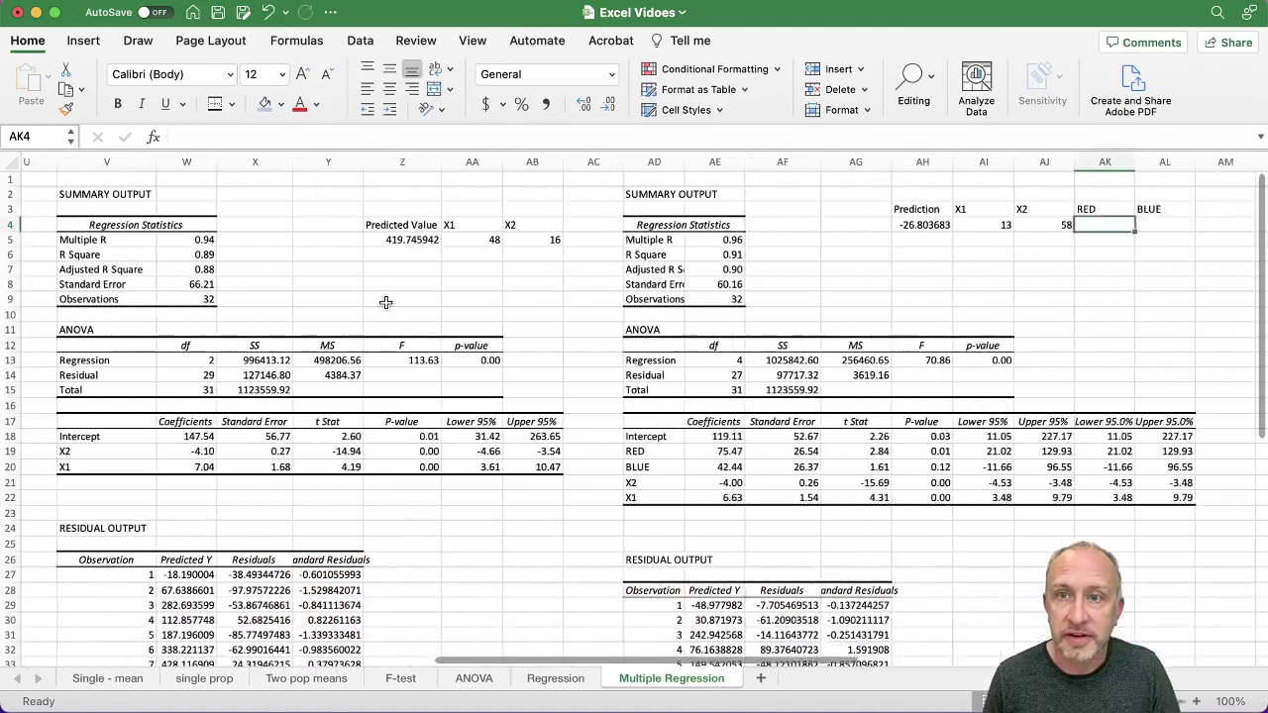
{"action": "scroll", "coordinate": [808, 226], "scroll_direction": "right", "scroll_amount": 1}
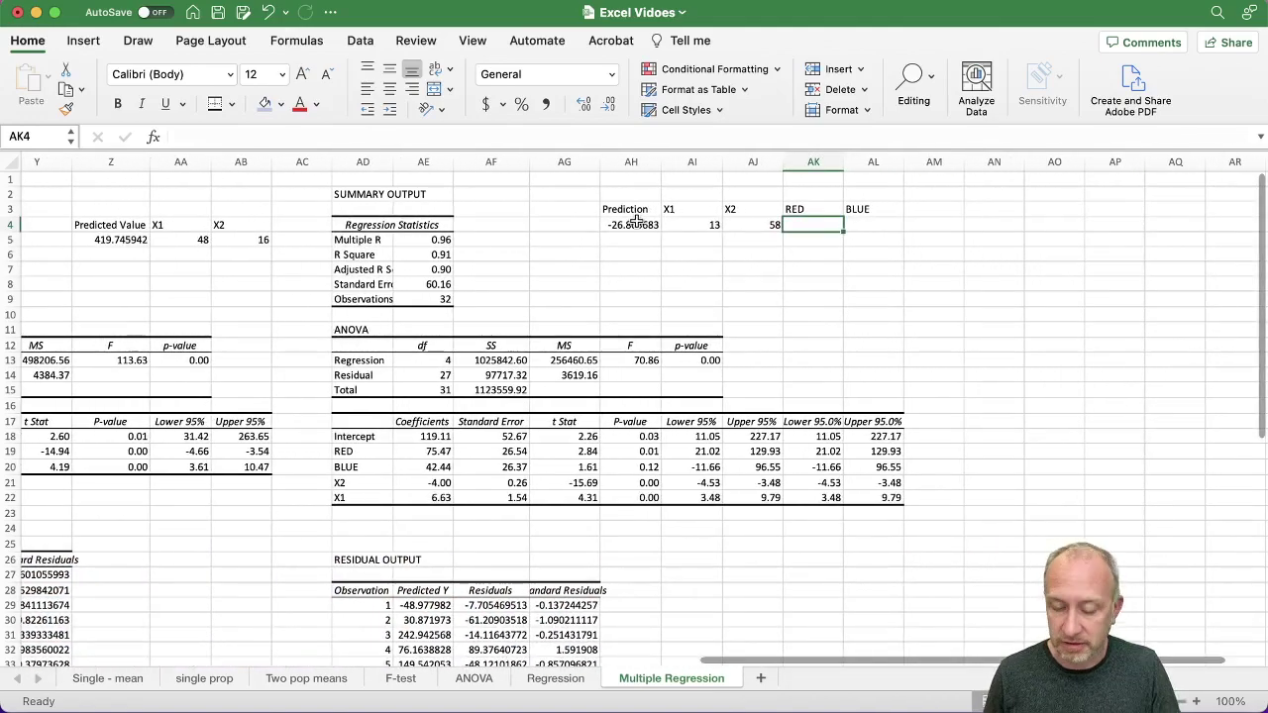
{"action": "type", "text": "0"}
{"action": "key", "text": "Tab"}
{"action": "type", "text": "0"}
{"action": "key", "text": "Tab"}
{"action": "left_click", "coordinate": [637, 226]}
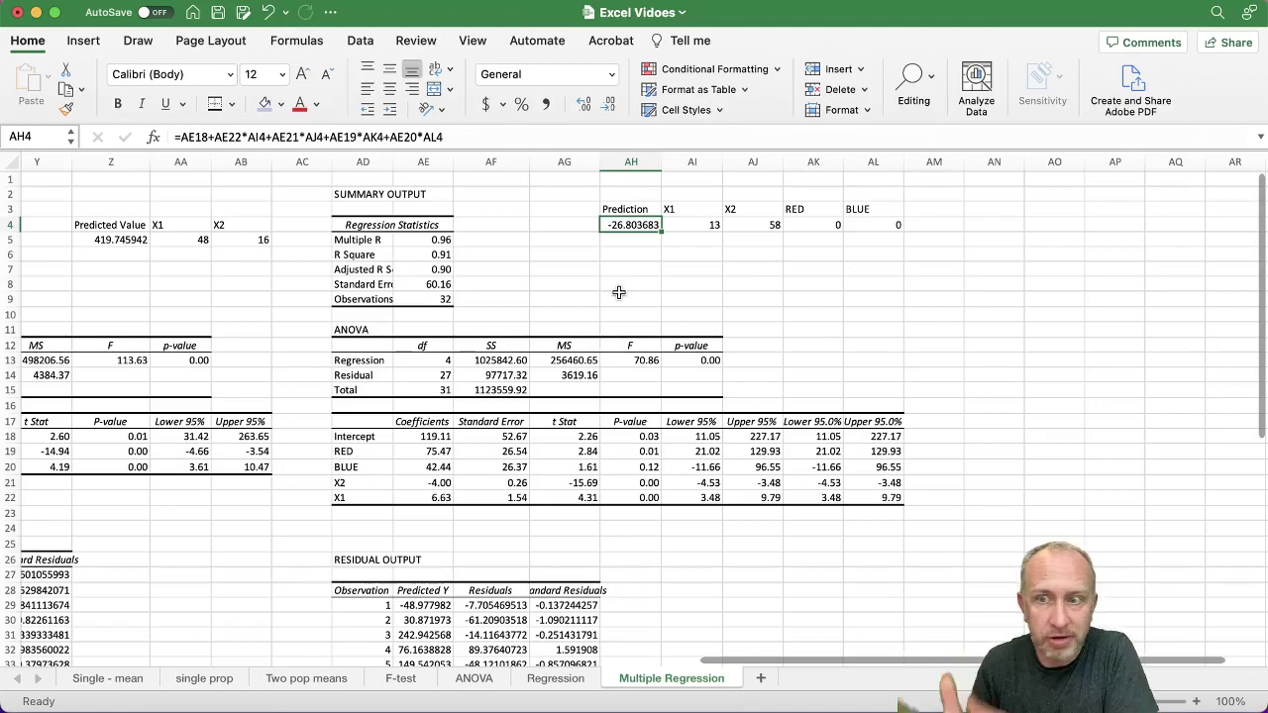
- Set the RED dummy in AK4 to 1 to predict for a red case
{"action": "scroll", "coordinate": [624, 278], "scroll_direction": "down", "scroll_amount": 3}
{"action": "scroll", "coordinate": [629, 268], "scroll_direction": "right", "scroll_amount": 1}
{"action": "scroll", "coordinate": [635, 260], "scroll_direction": "up", "scroll_amount": 3}
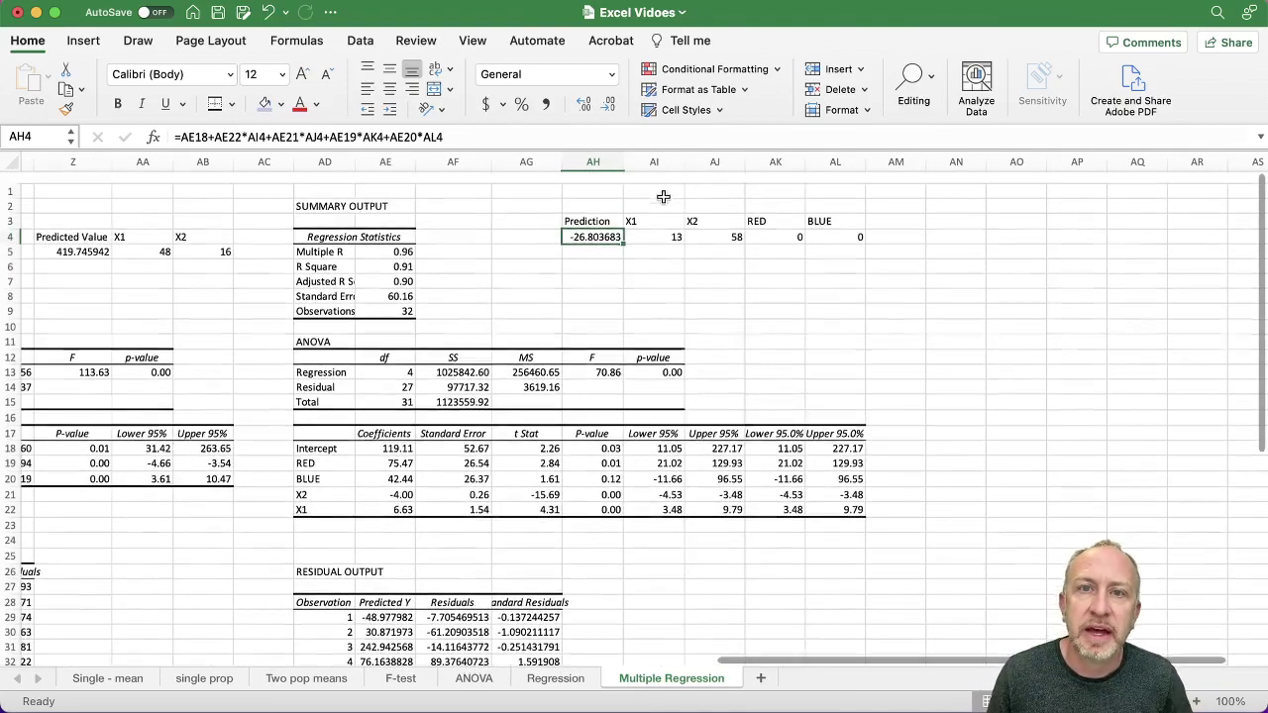
{"action": "left_click", "coordinate": [784, 215]}
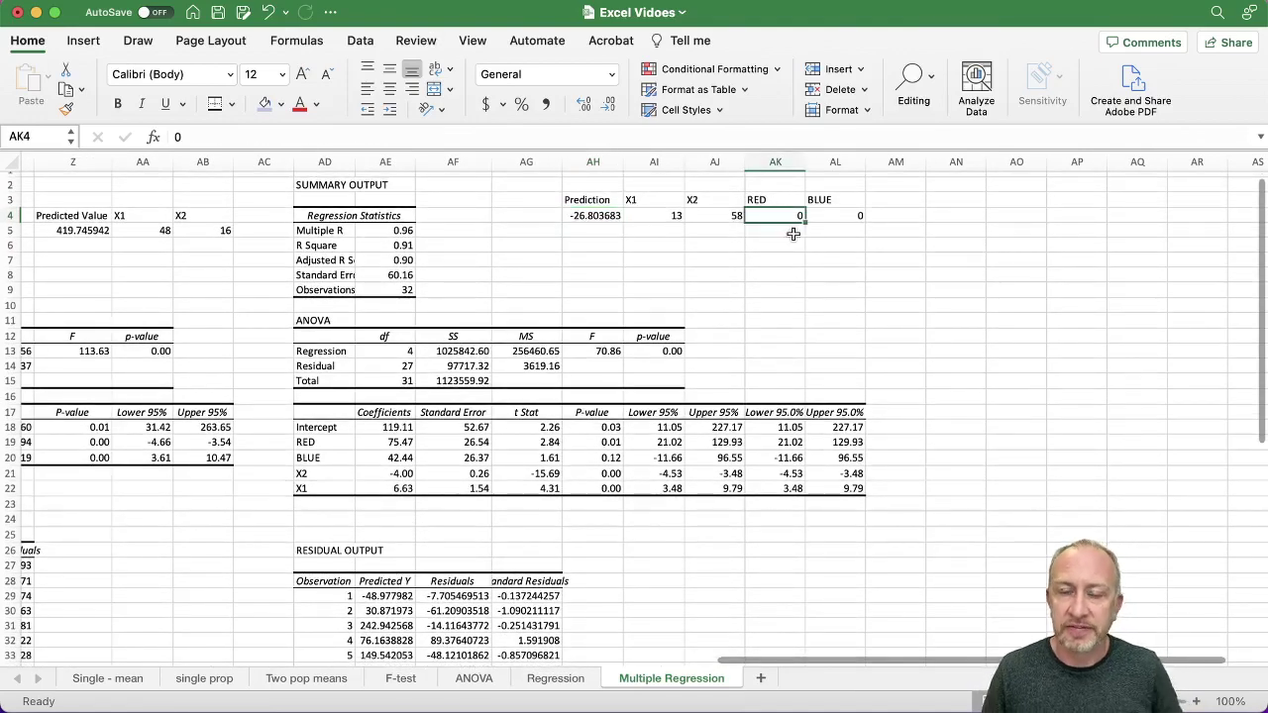
{"action": "type", "text": "1"}
{"action": "key", "text": "Return"}
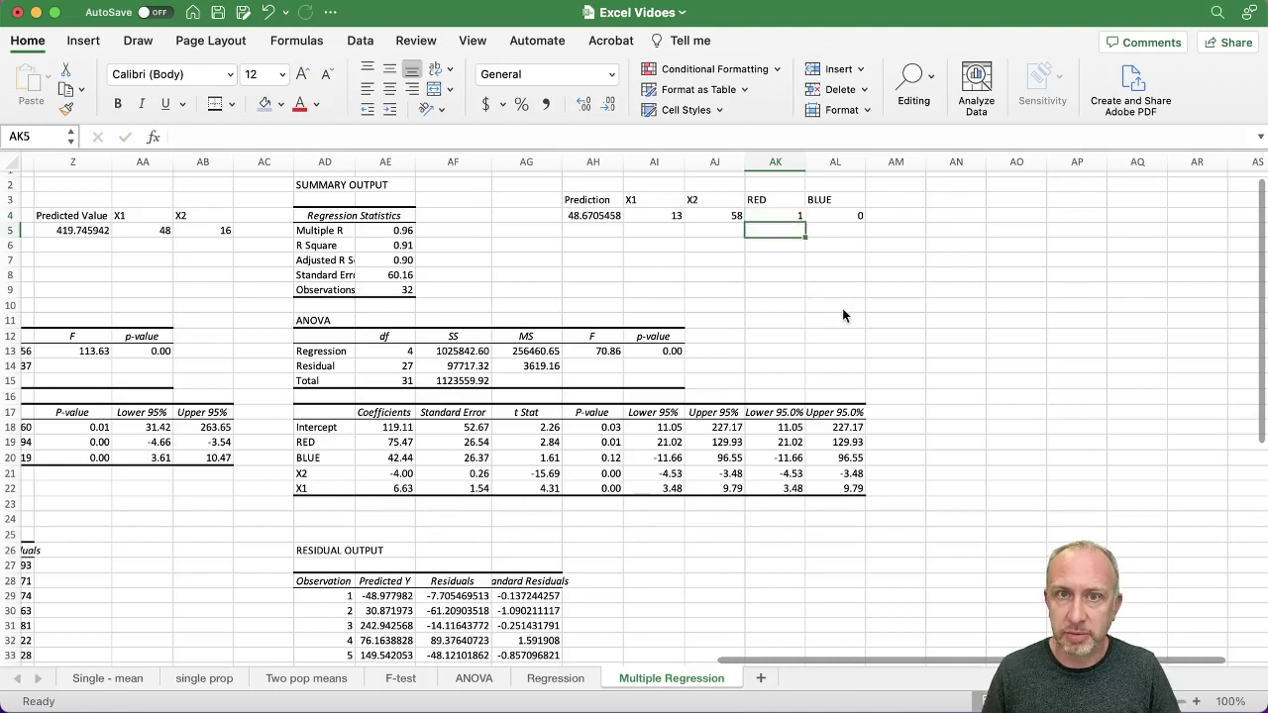
- Switch the prediction to a blue case by entering 0 for RED in AK4 and 1 for BLUE in AL4
{"action": "left_click", "coordinate": [852, 215]}
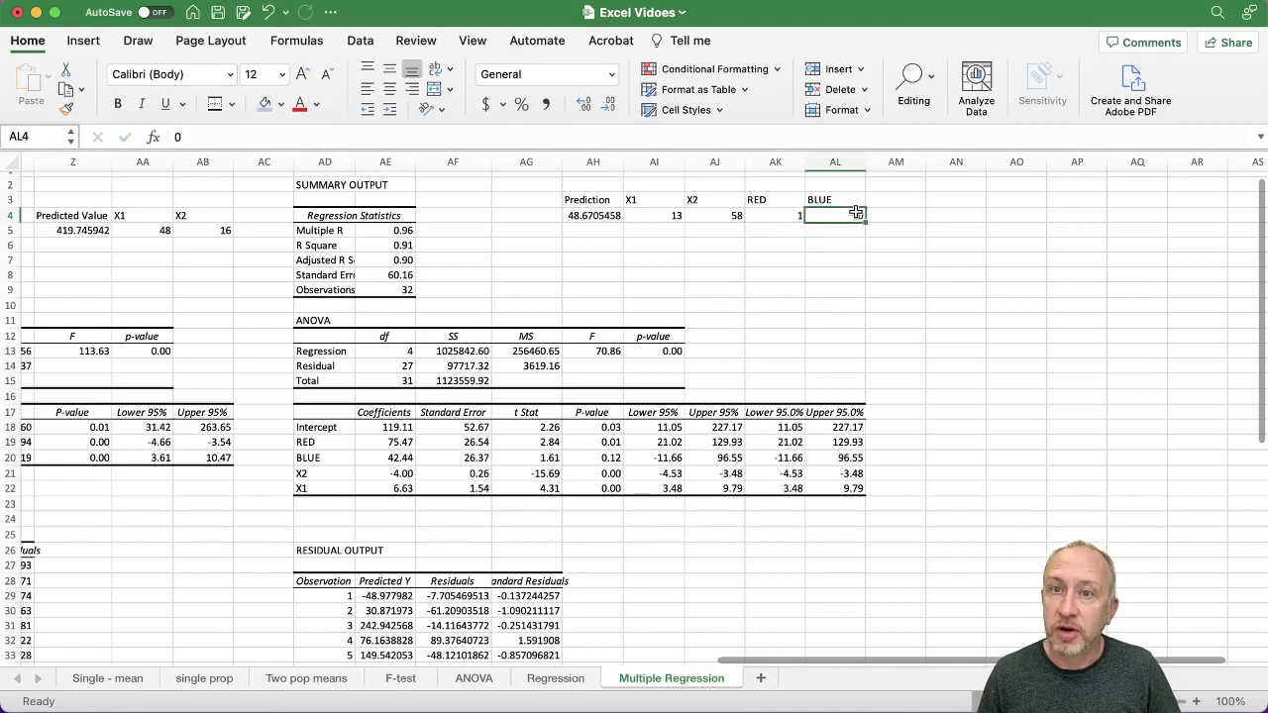
{"action": "left_click", "coordinate": [773, 215]}
{"action": "type", "text": "0"}
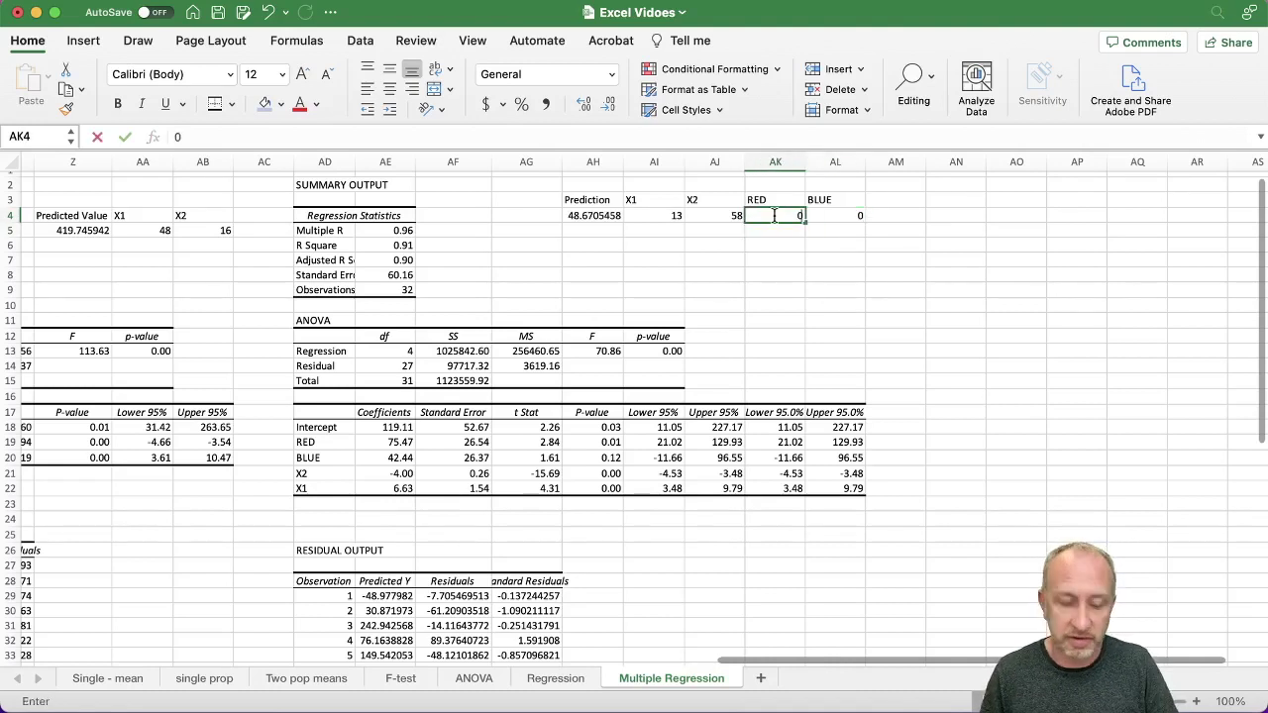
{"action": "key", "text": "Tab"}
{"action": "type", "text": "1"}
{"action": "key", "text": "Tab"}
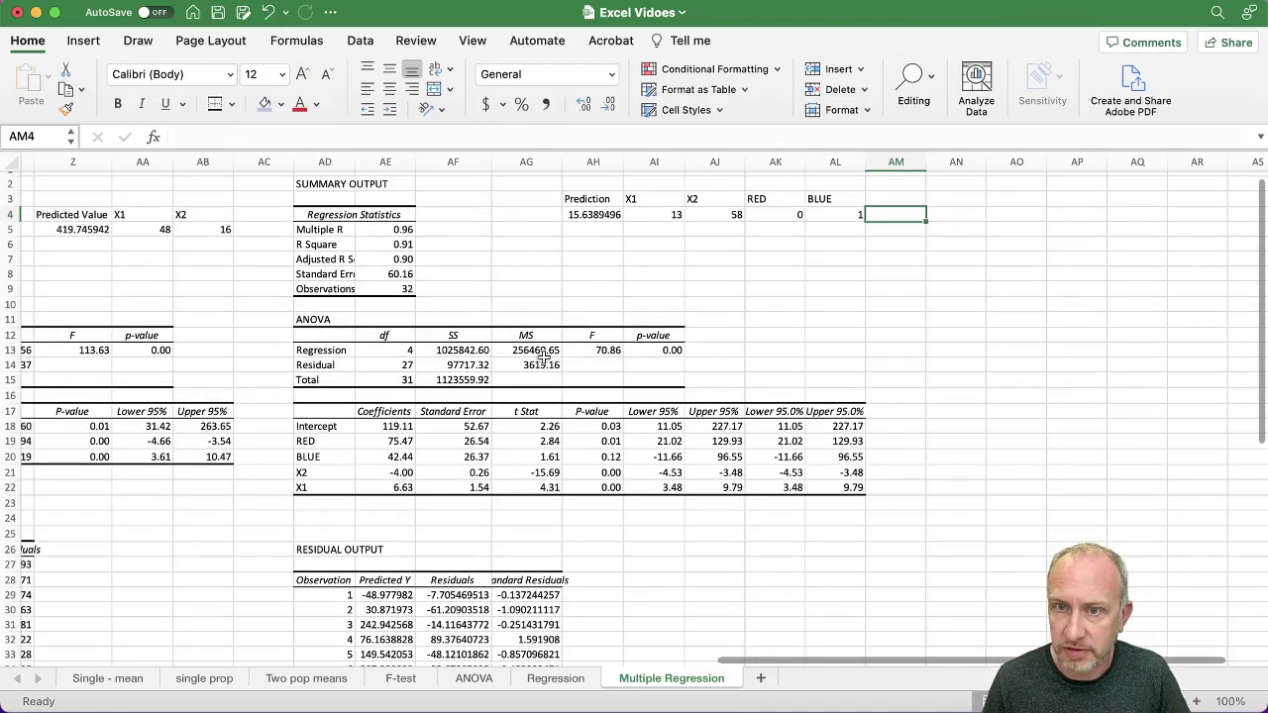
- Insert a scatter chart of Standard Residuals (AG28:AG60) against Predicted Y (AE28:AE60) for the dummy-variable model and place it over the residual output
{"action": "scroll", "coordinate": [550, 342], "scroll_direction": "down", "scroll_amount": 2}
{"action": "scroll", "coordinate": [550, 342], "scroll_direction": "left", "scroll_amount": 4}
{"action": "scroll", "coordinate": [552, 335], "scroll_direction": "down", "scroll_amount": 5}
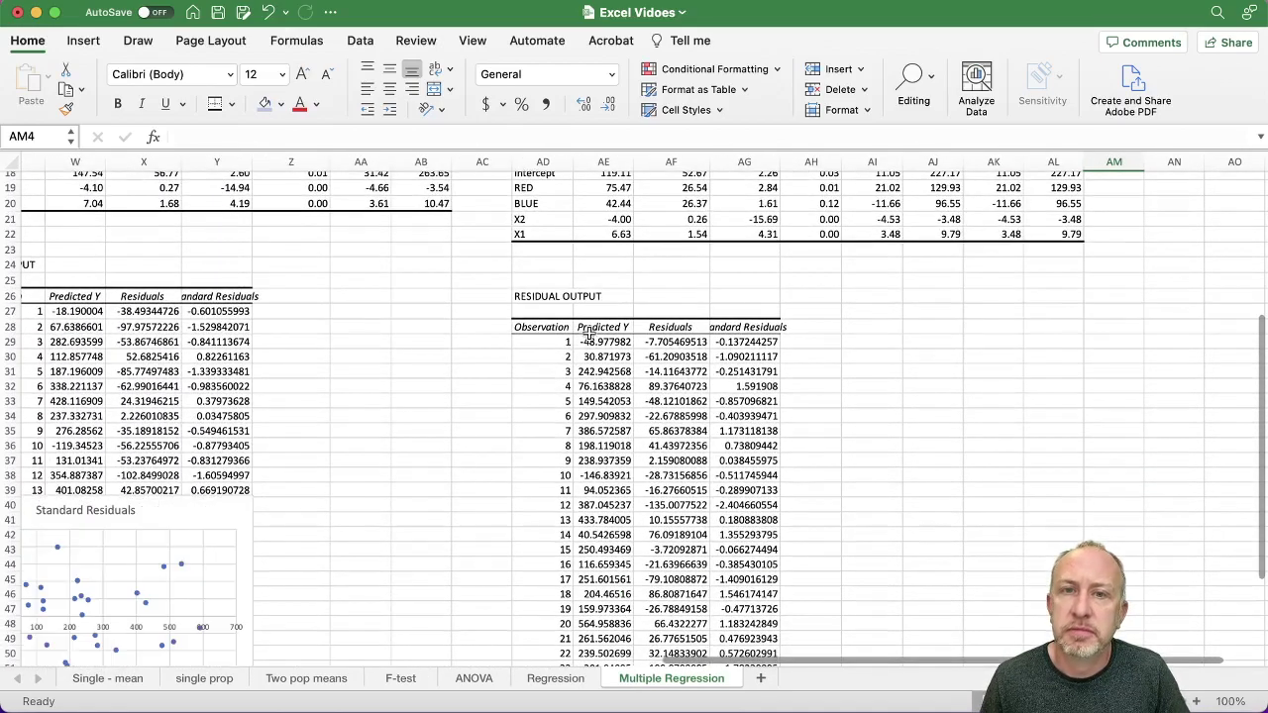
{"action": "left_click_drag", "start_coordinate": [595, 327], "coordinate": [600, 651]}
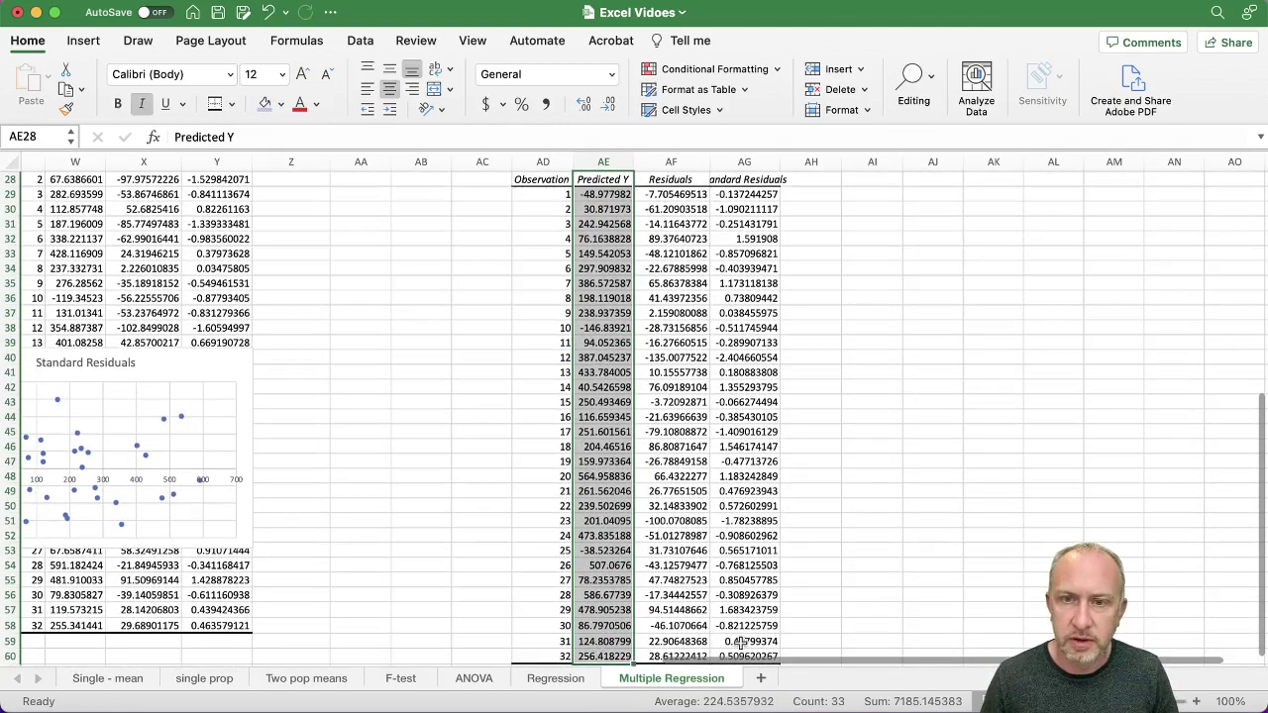
{"action": "left_click_drag", "start_coordinate": [734, 181], "coordinate": [733, 629]}
{"action": "left_click", "coordinate": [83, 40]}
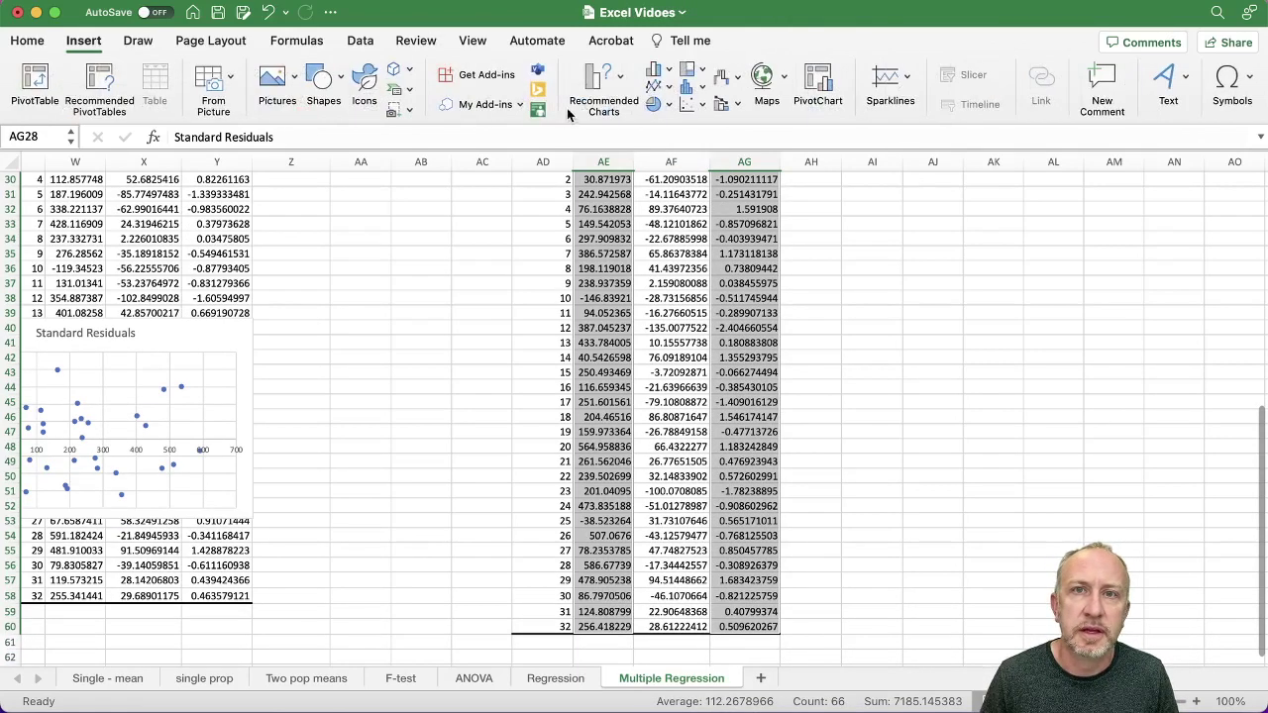
{"action": "left_click", "coordinate": [691, 103]}
{"action": "left_click", "coordinate": [708, 176]}
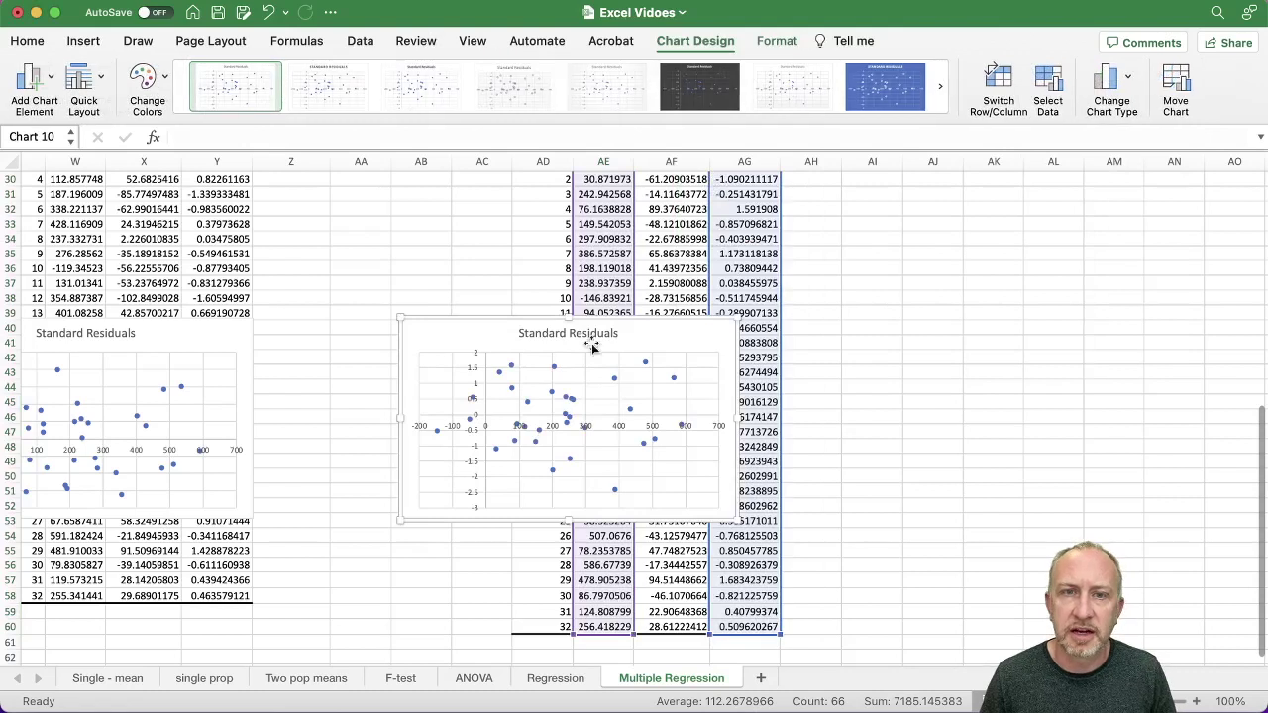
{"action": "left_click_drag", "start_coordinate": [476, 337], "coordinate": [483, 347]}
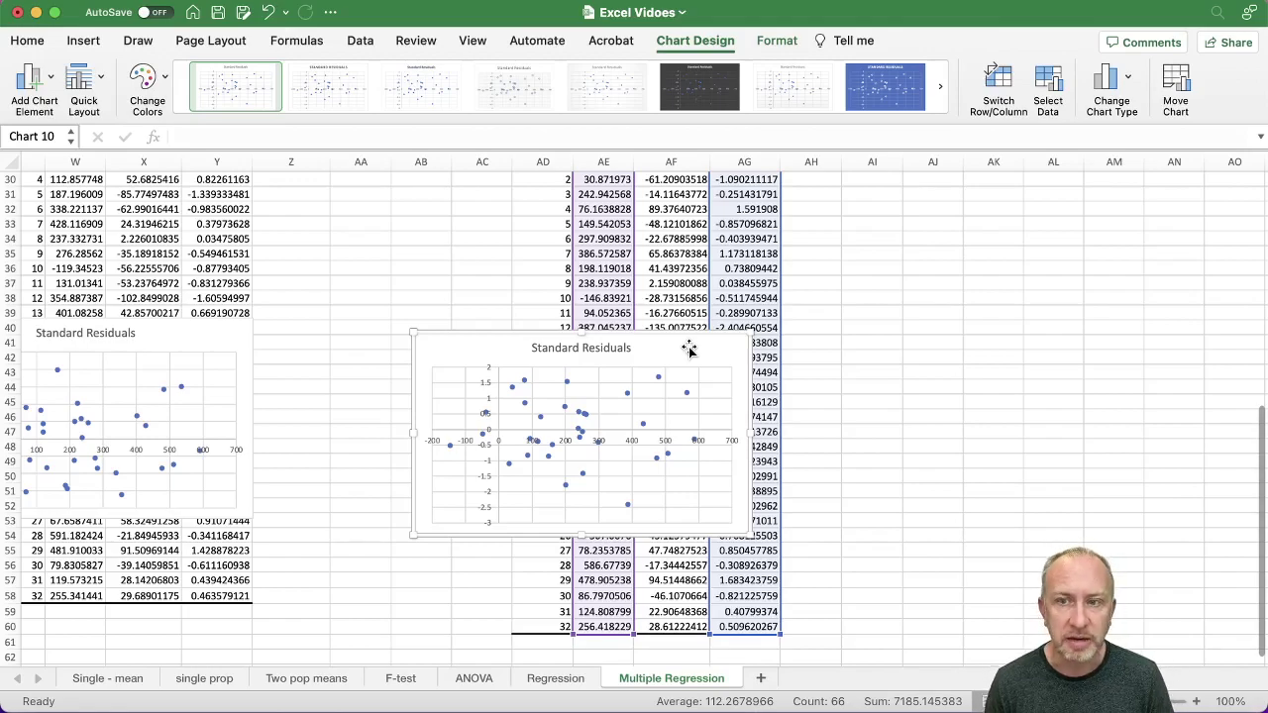
- Return to the source data and highlight the single-predictor X1 regression output in columns L:T for review
{"action": "scroll", "coordinate": [783, 341], "scroll_direction": "up", "scroll_amount": 10}
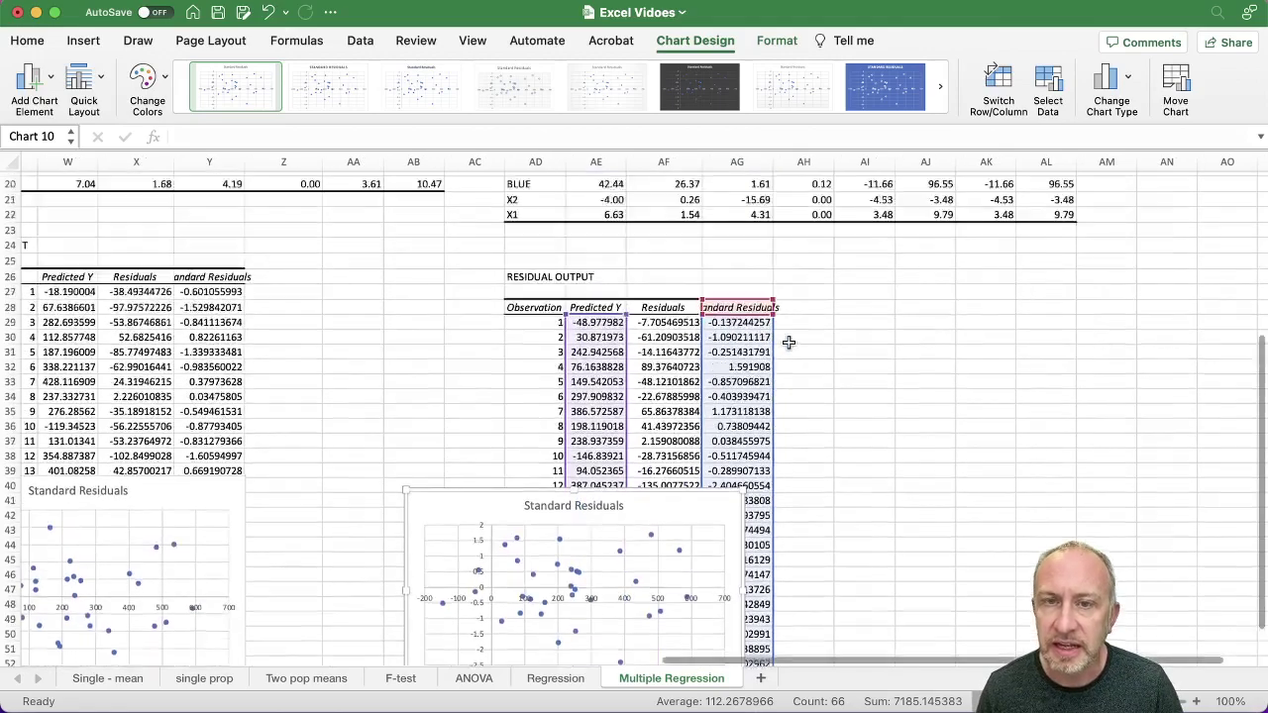
{"action": "scroll", "coordinate": [790, 338], "scroll_direction": "left", "scroll_amount": 10}
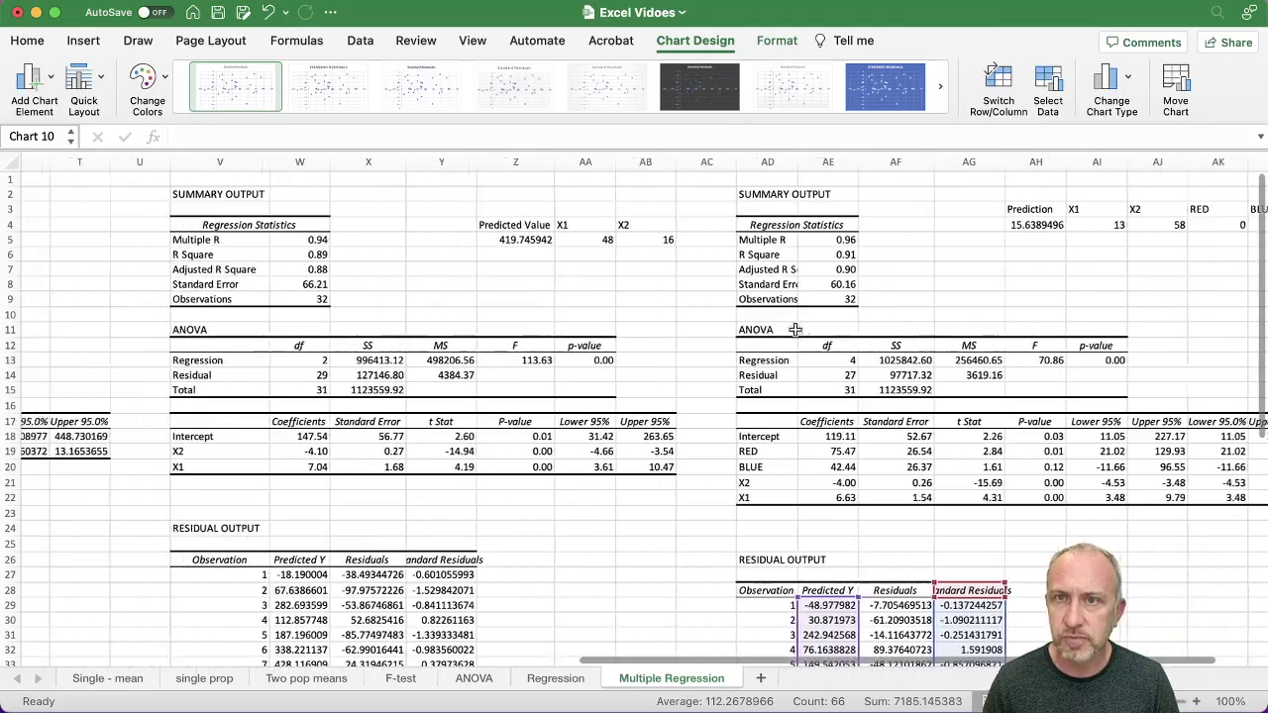
{"action": "scroll", "coordinate": [792, 325], "scroll_direction": "left", "scroll_amount": 10}
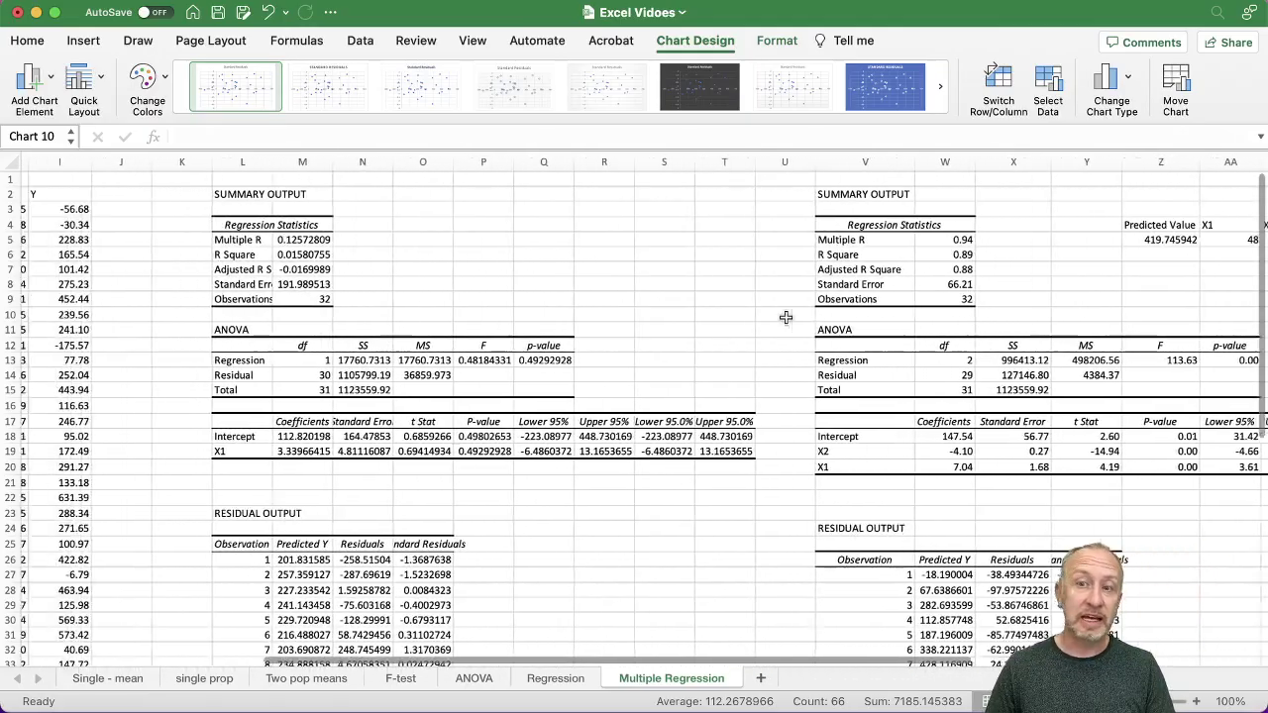
{"action": "scroll", "coordinate": [779, 313], "scroll_direction": "left", "scroll_amount": 1}
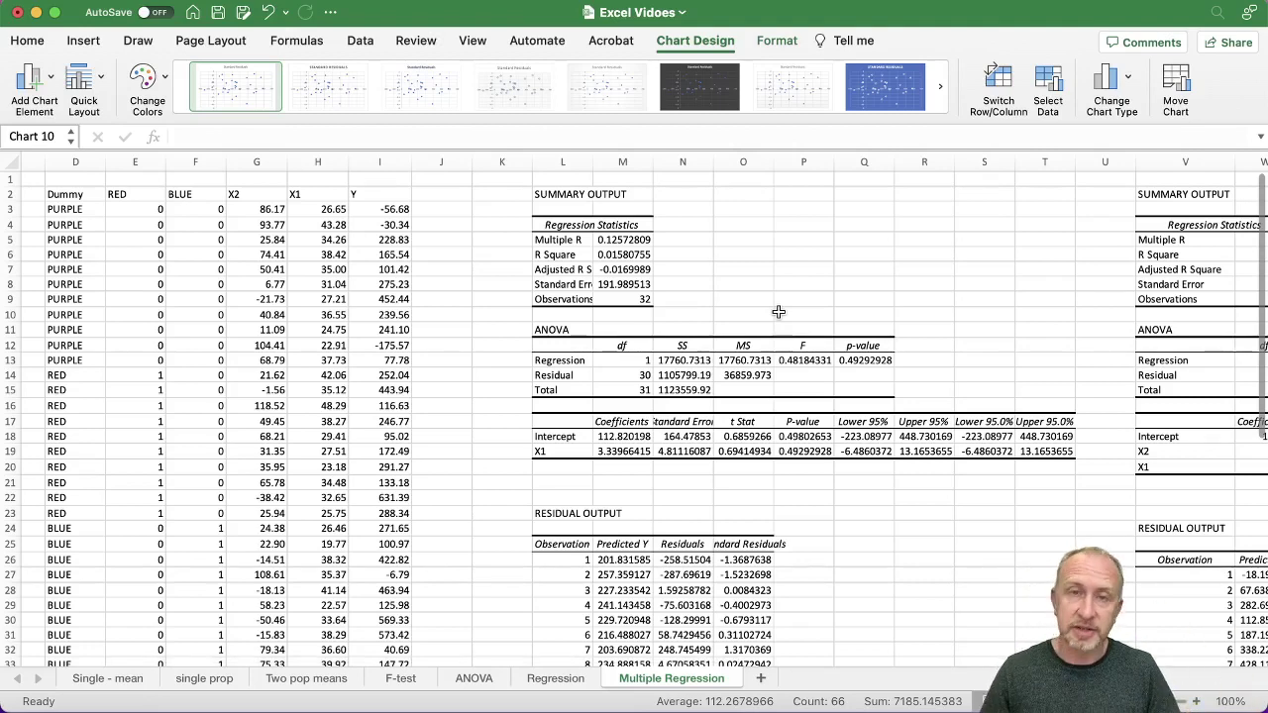
{"action": "left_click_drag", "start_coordinate": [563, 162], "coordinate": [1025, 164]}
- Review the two-predictor output by highlighting columns V:AB, and the dummy-variable output by highlighting columns AD:AL
{"action": "scroll", "coordinate": [941, 217], "scroll_direction": "right", "scroll_amount": 2}
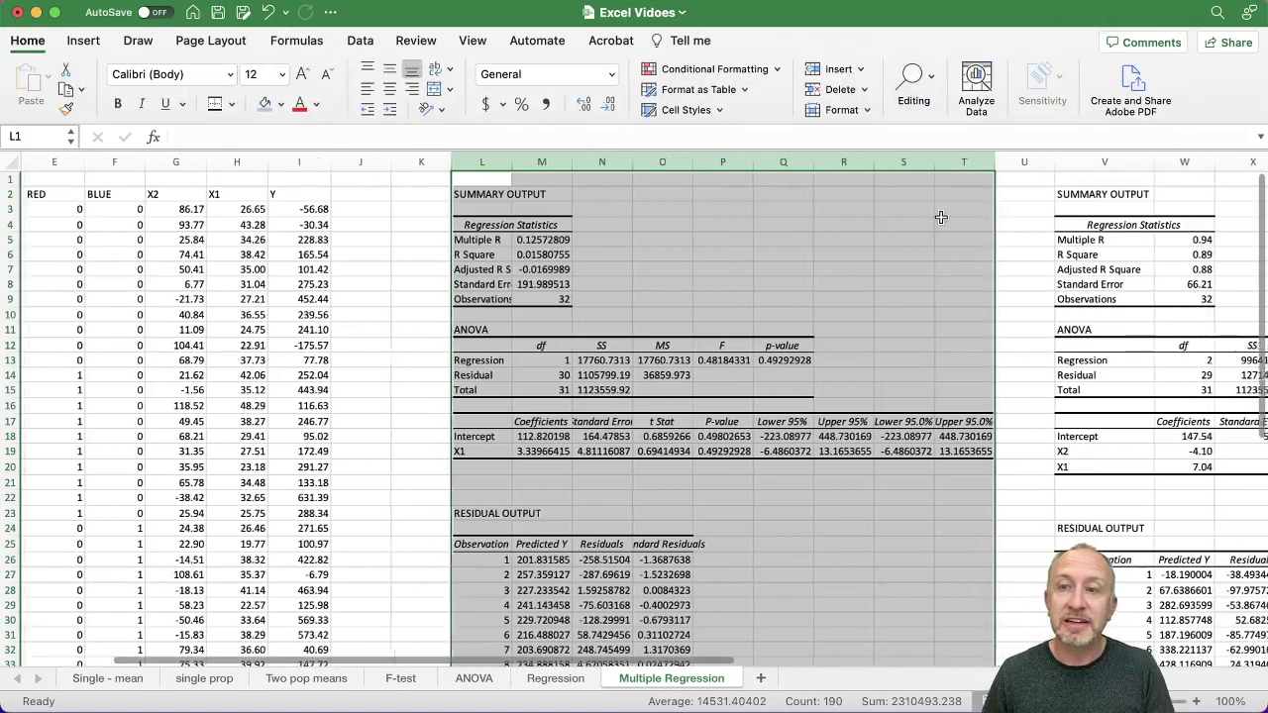
{"action": "scroll", "coordinate": [942, 217], "scroll_direction": "right", "scroll_amount": 8}
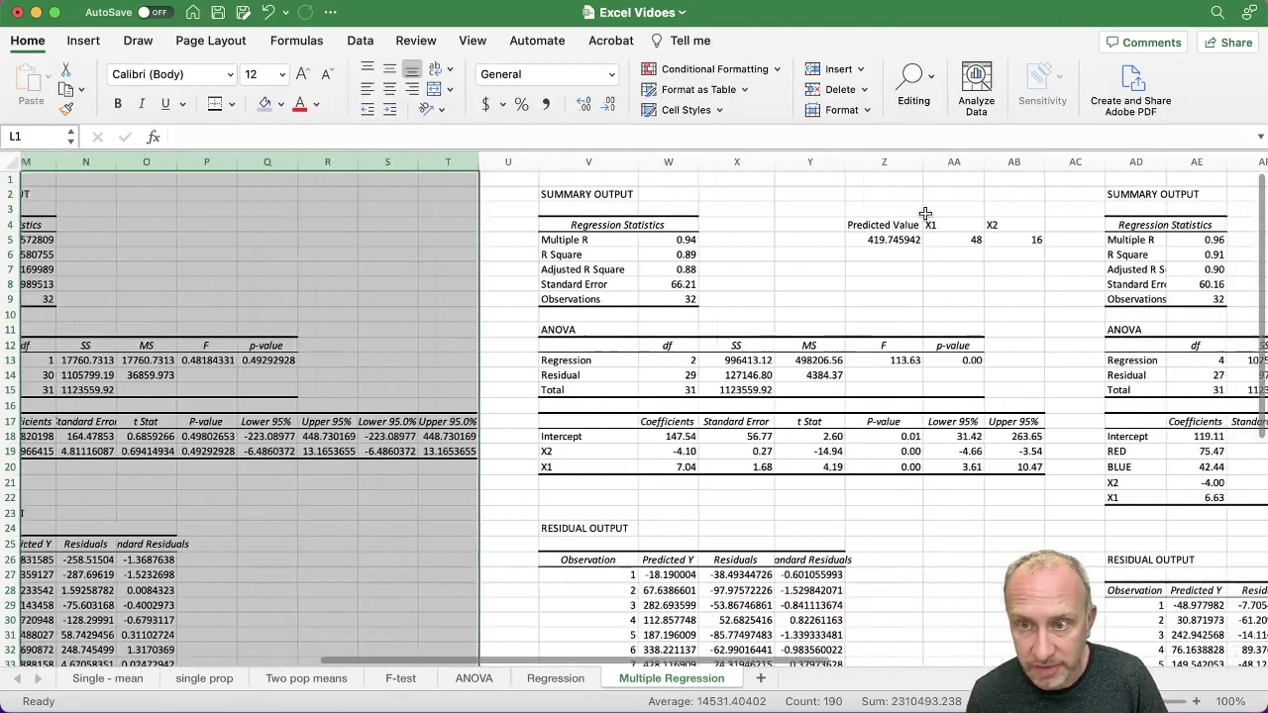
{"action": "scroll", "coordinate": [924, 213], "scroll_direction": "right", "scroll_amount": 1}
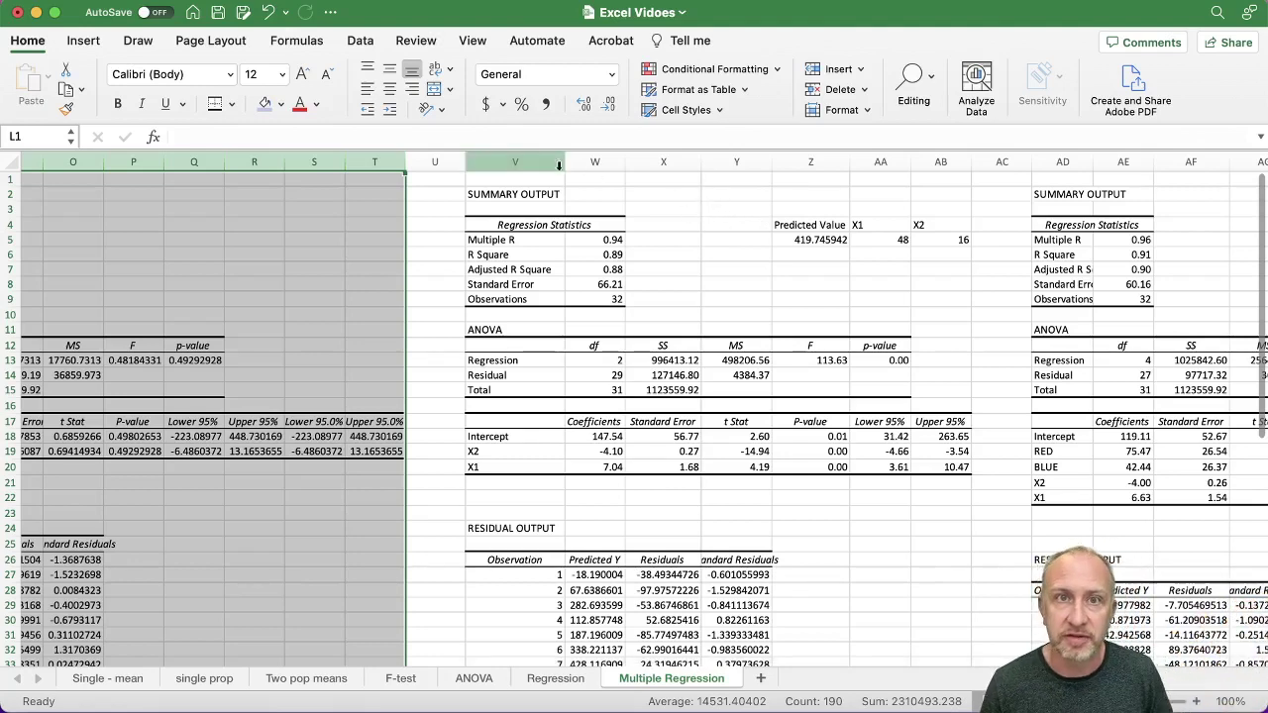
{"action": "left_click_drag", "start_coordinate": [559, 165], "coordinate": [921, 177]}
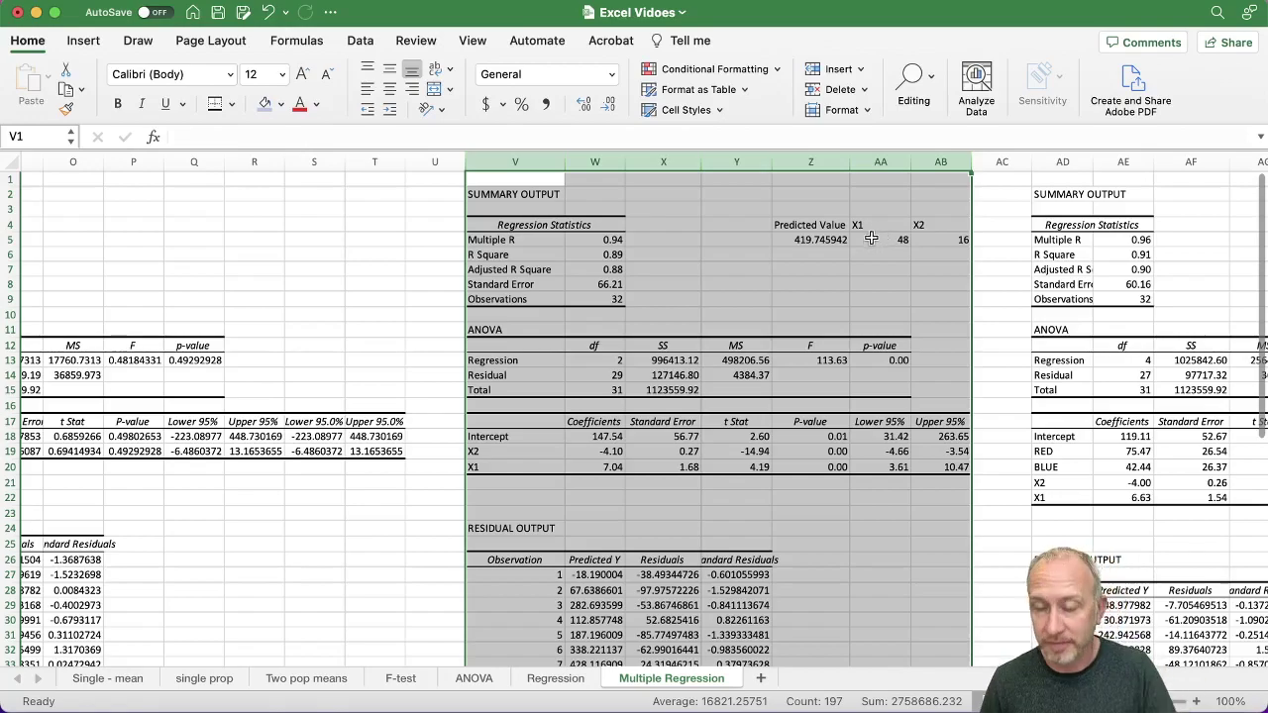
{"action": "scroll", "coordinate": [867, 240], "scroll_direction": "right", "scroll_amount": 10}
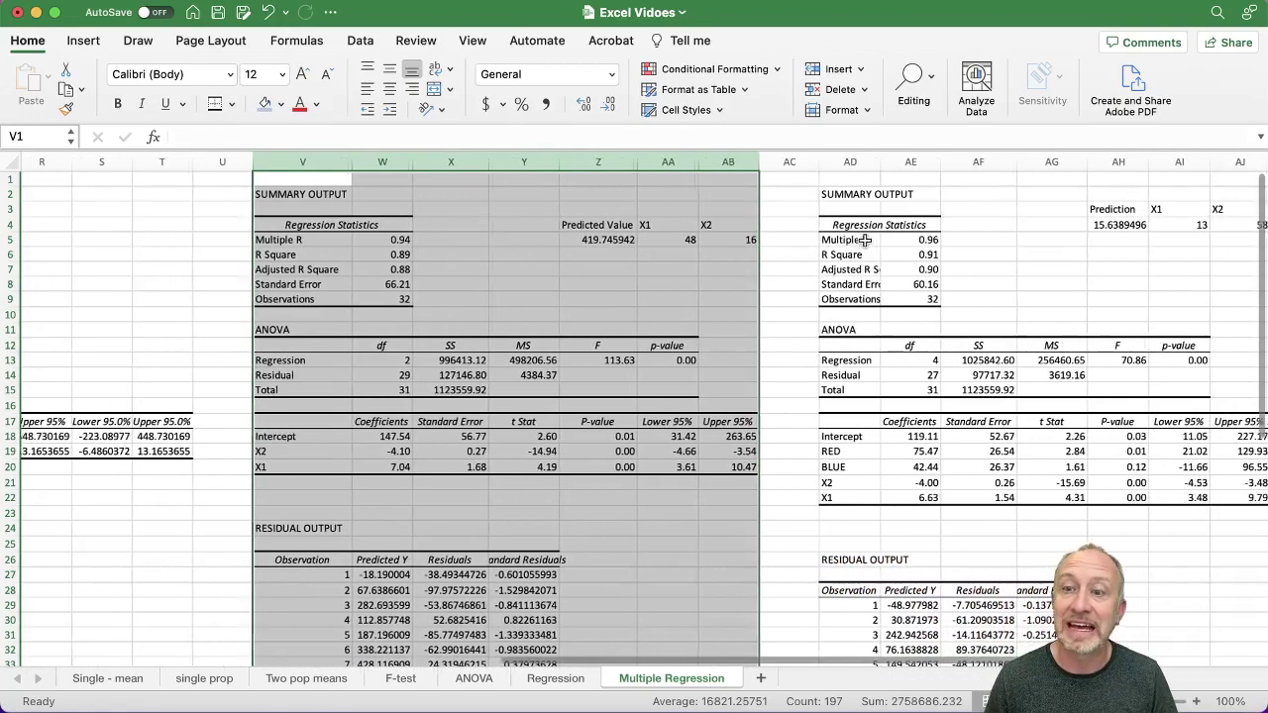
{"action": "scroll", "coordinate": [865, 240], "scroll_direction": "right", "scroll_amount": 2}
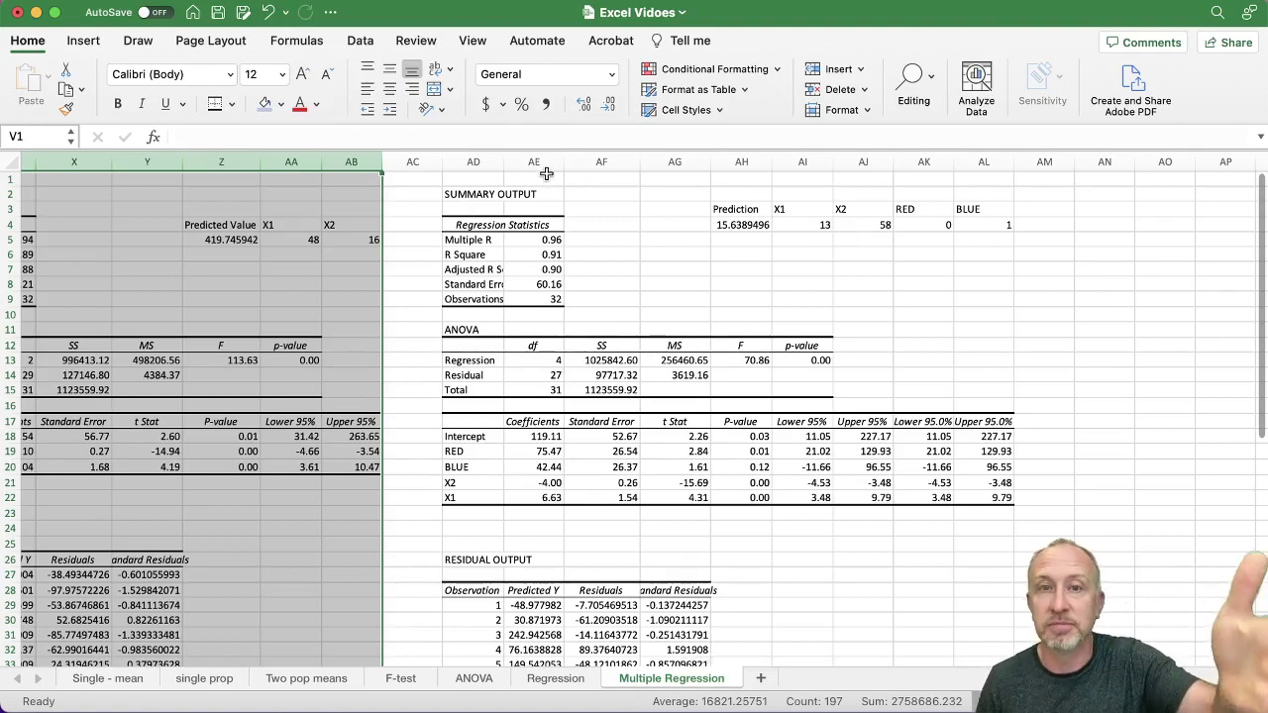
{"action": "left_click_drag", "start_coordinate": [474, 162], "coordinate": [991, 186]}
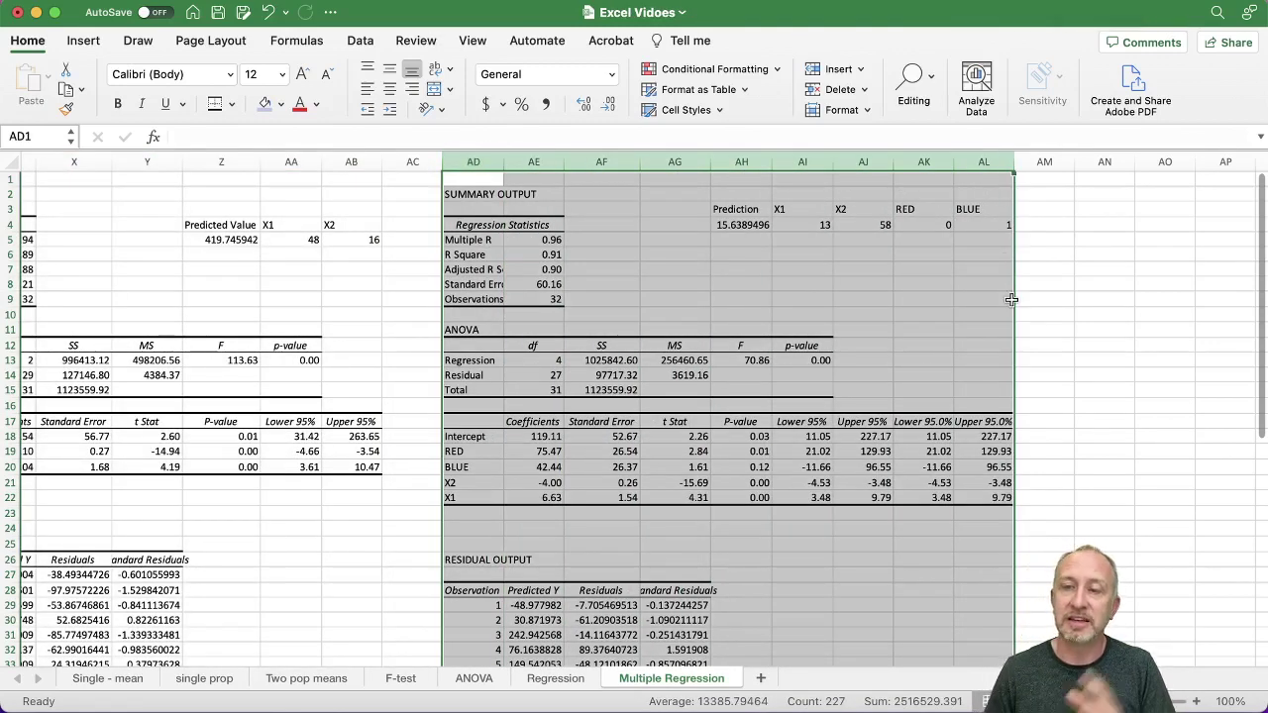